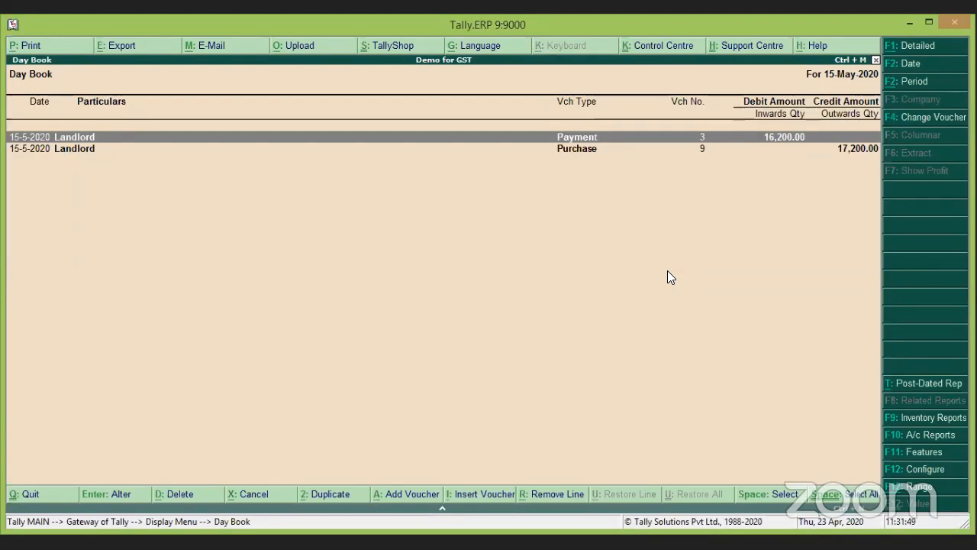
Set the Day Book period from 1-Apr-2020 to 15-May-2020
click(922, 82)
text(a)
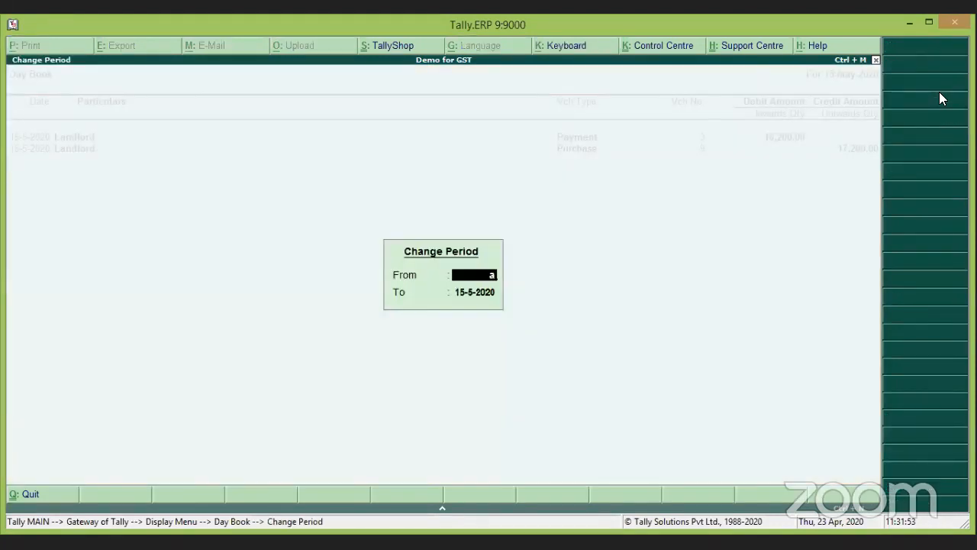
text(pr)
key(Return)
key(Return)
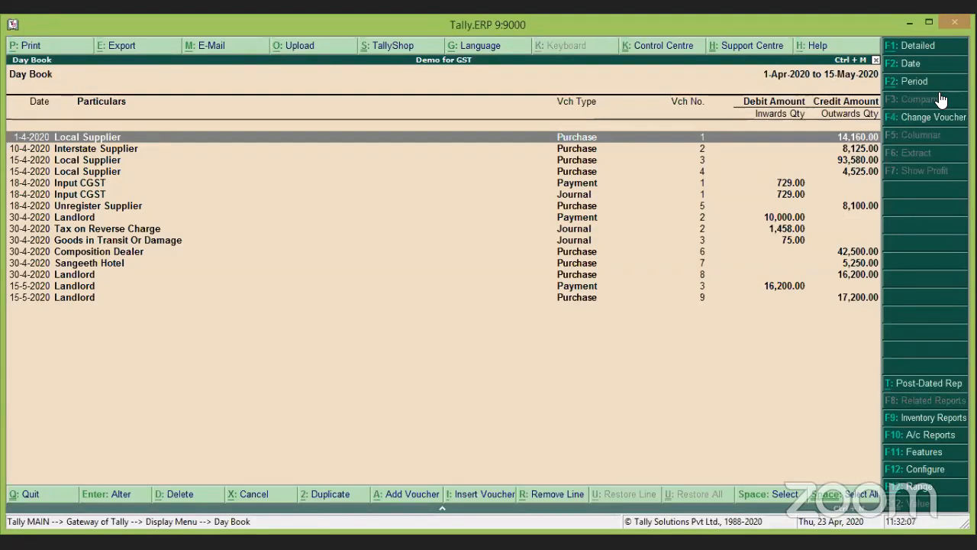
Review the Day Book vouchers from the first April purchase to the last May purchase, then return to the Gateway of Tally
key(Down)
key(Down)
key(Down)
key(Down)
key(Down)
key(Down)
key(Down)
key(Down)
key(Down)
key(Down)
key(Down)
key(Down)
key(Down)
key(Down)
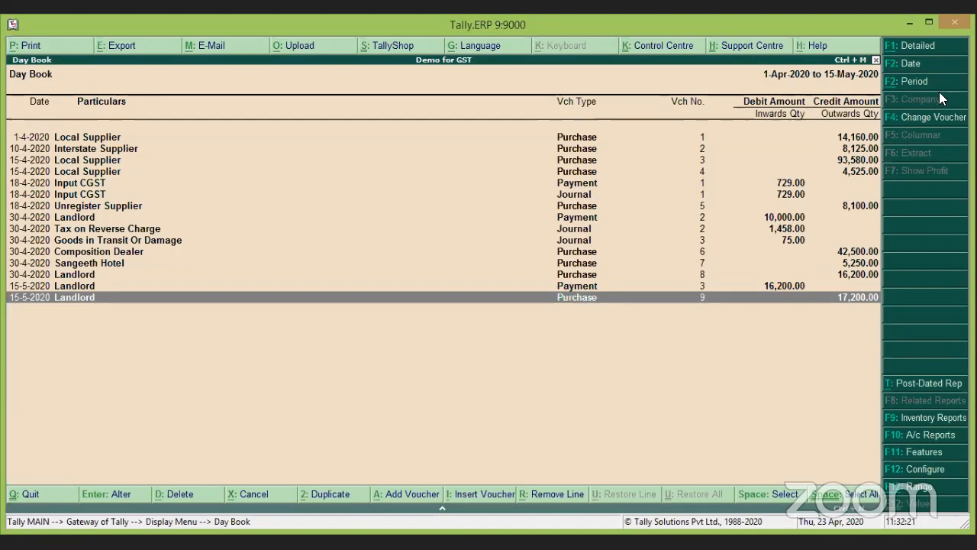
key(Escape)
key(Escape)
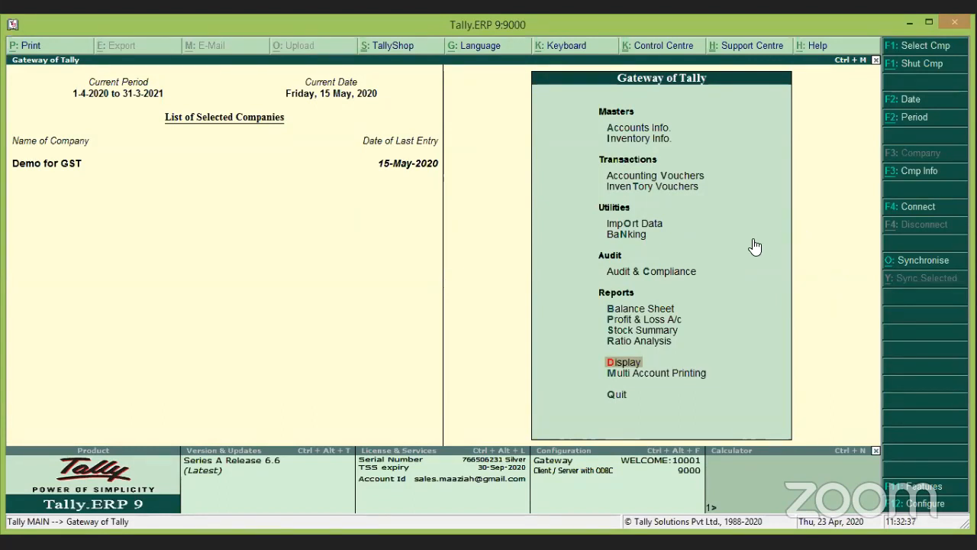
Enable multi-currency in the company's accounting features and return to the Gateway of Tally
click(911, 488)
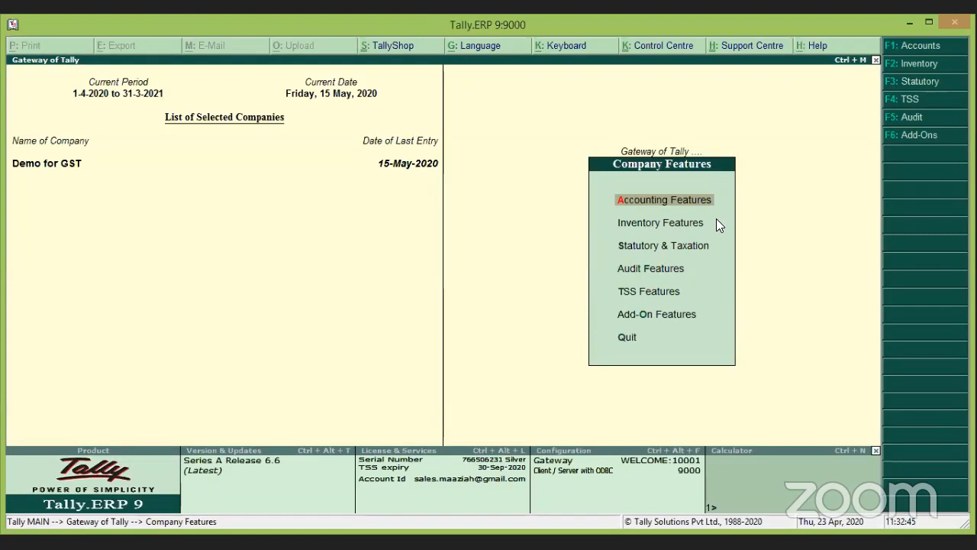
key(Up)
key(Return)
key(Down)
key(Down)
key(Down)
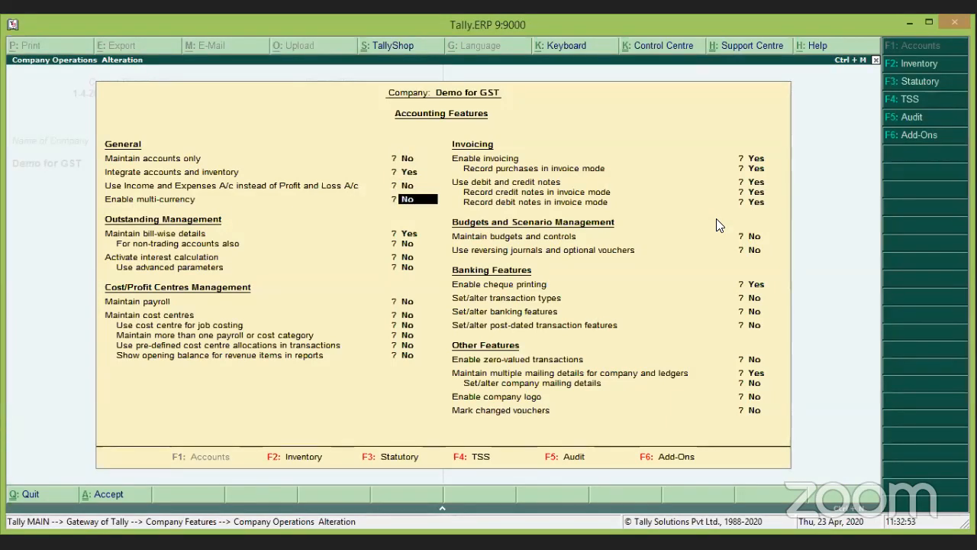
text(y)
key(Return)
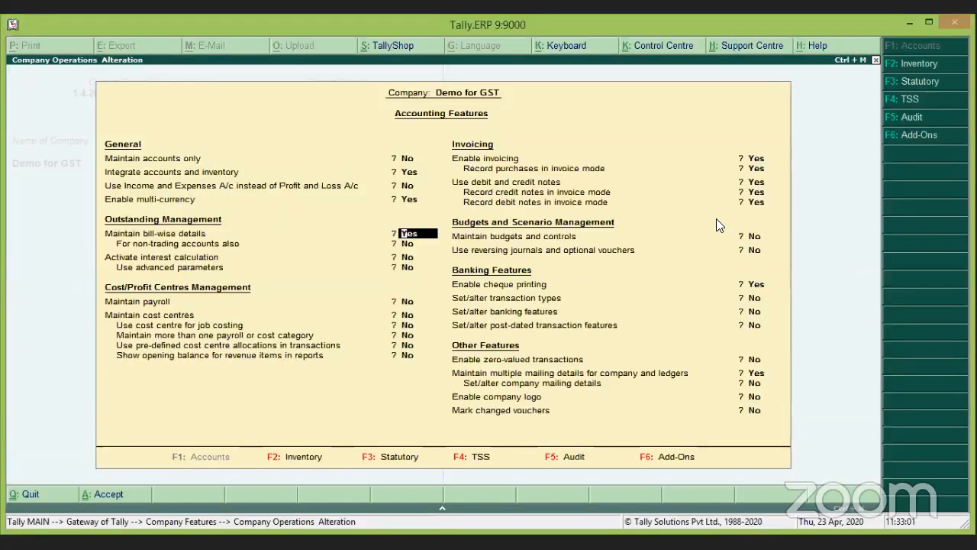
key(Escape)
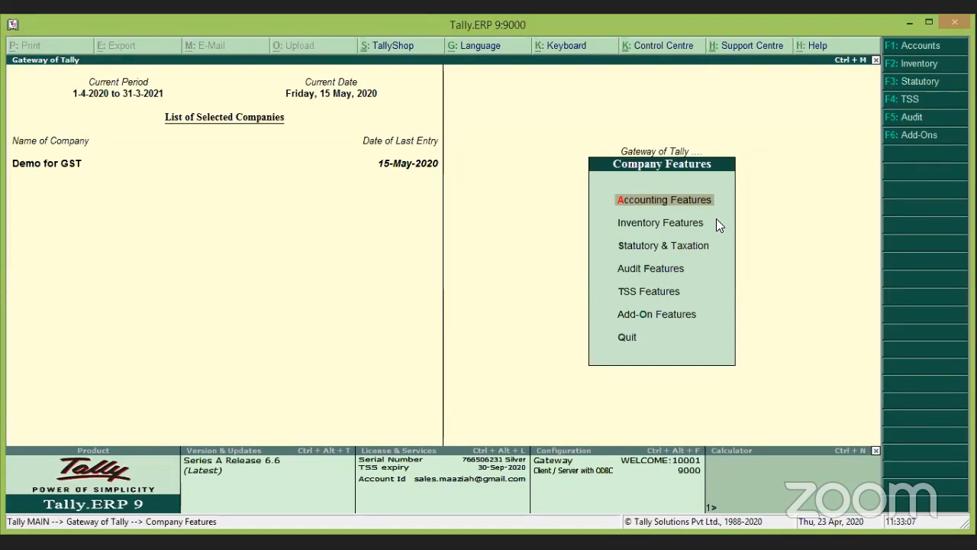
key(Escape)
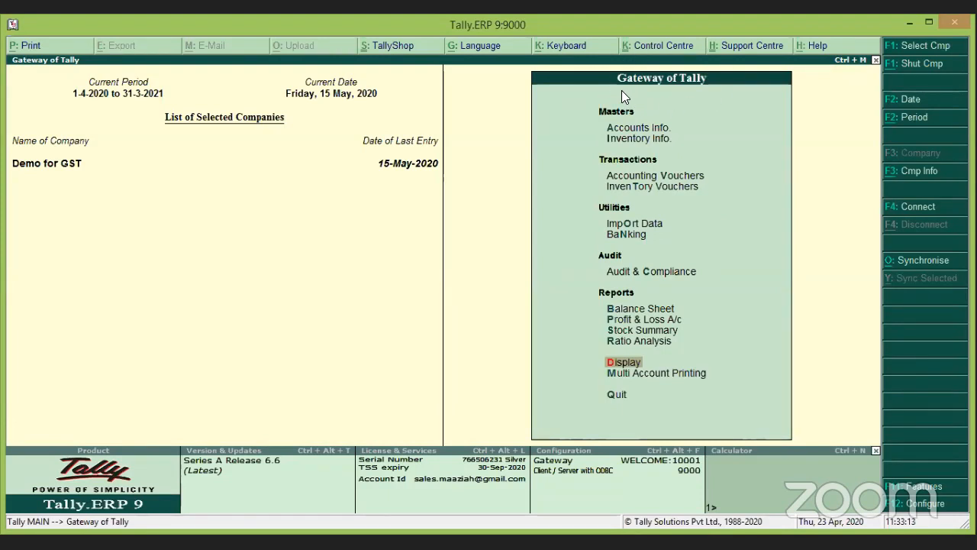
Start a new currency in the accounts masters with the symbol $ and the formal name USD
key(Up)
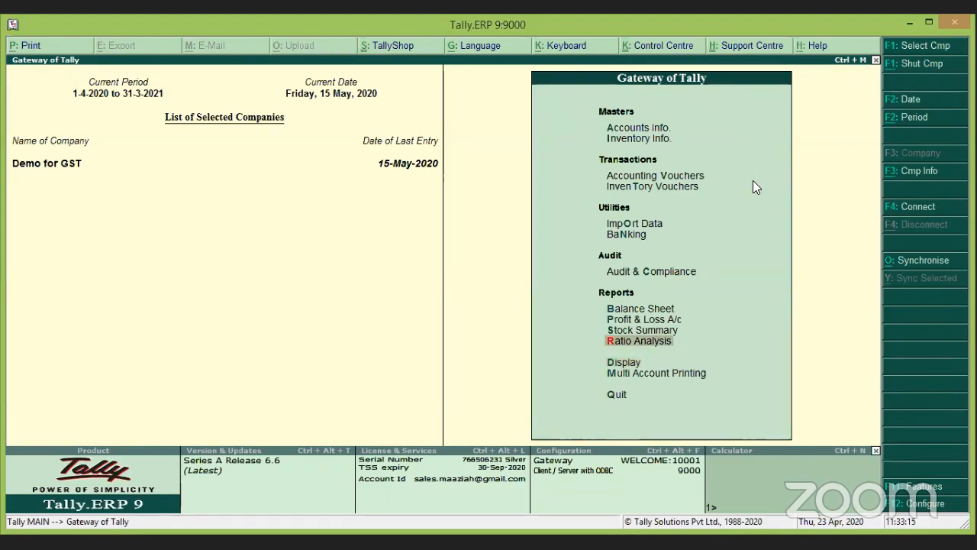
key(Up)
key(Up)
key(Up)
key(Up)
key(Up)
key(Up)
key(Up)
key(Up)
key(Up)
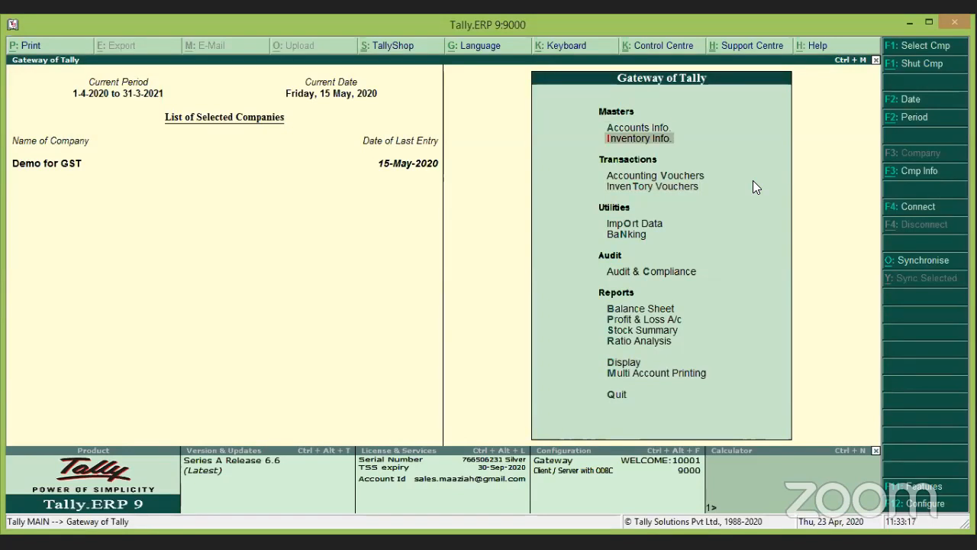
key(Up)
key(Return)
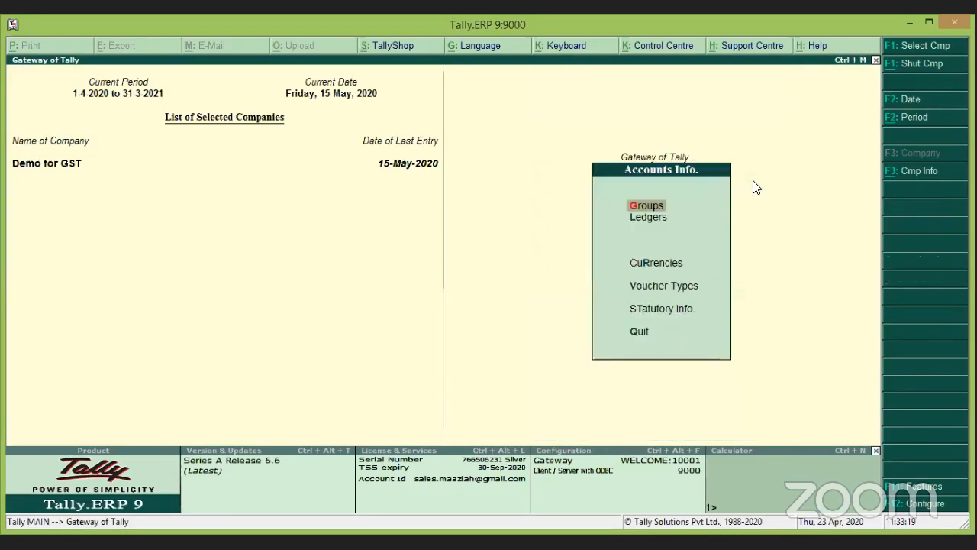
key(Down)
key(Down)
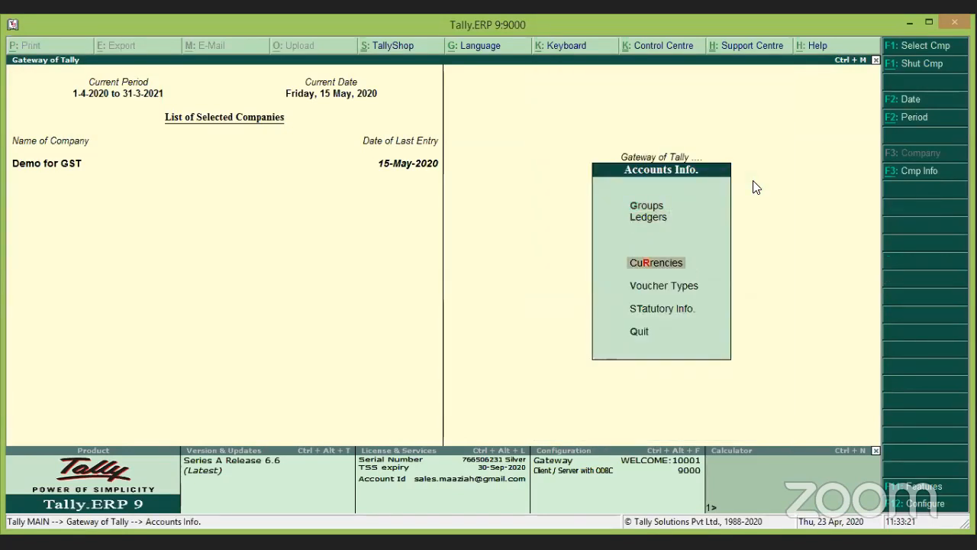
key(Return)
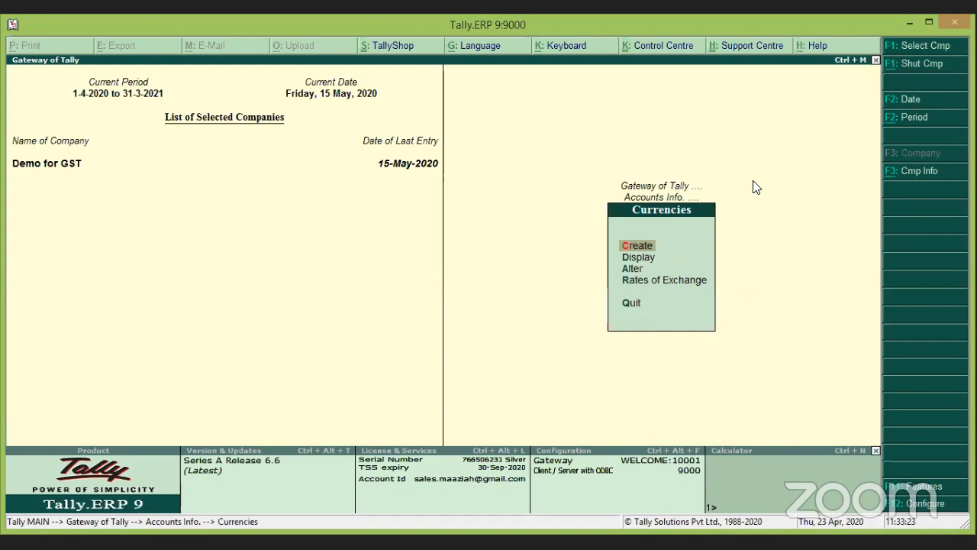
key(Return)
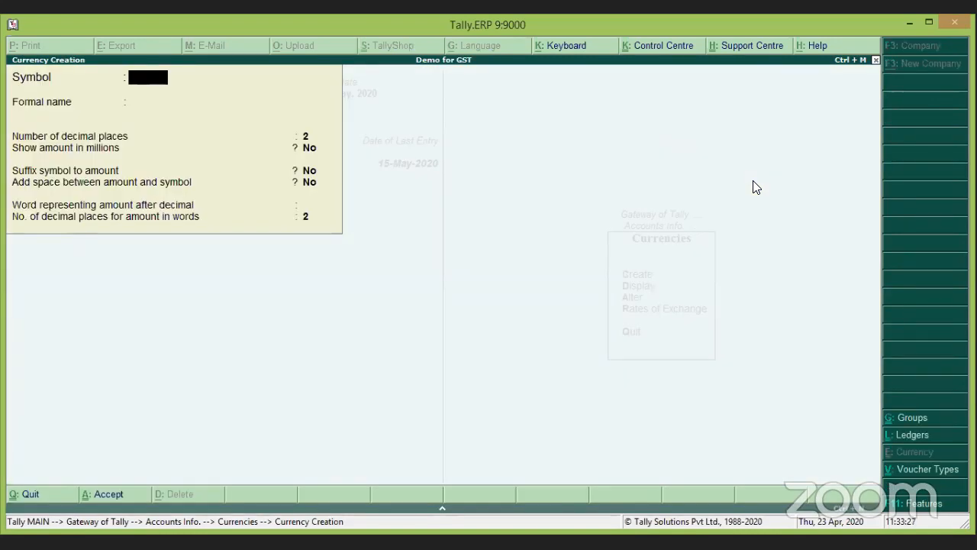
text($)
key(Return)
text(U)
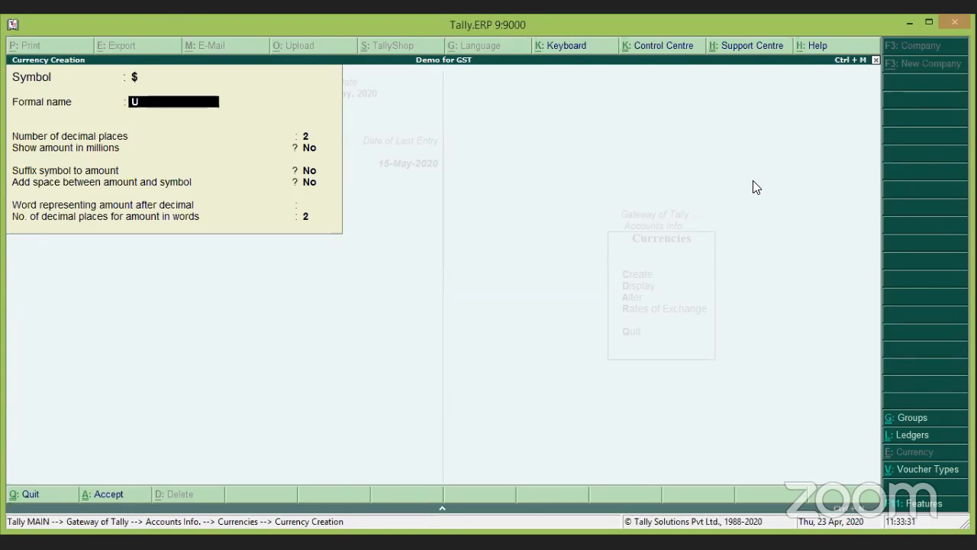
text(SD)
key(Return)
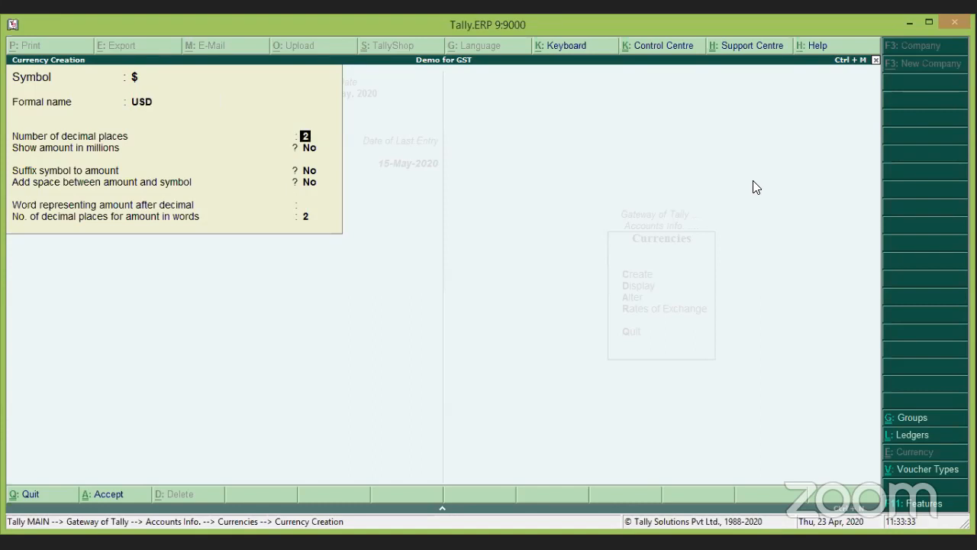
Keep the remaining currency defaults, including 2 decimal places, save the USD currency and return to the Gateway of Tally
key(Return)
key(Return)
key(Return)
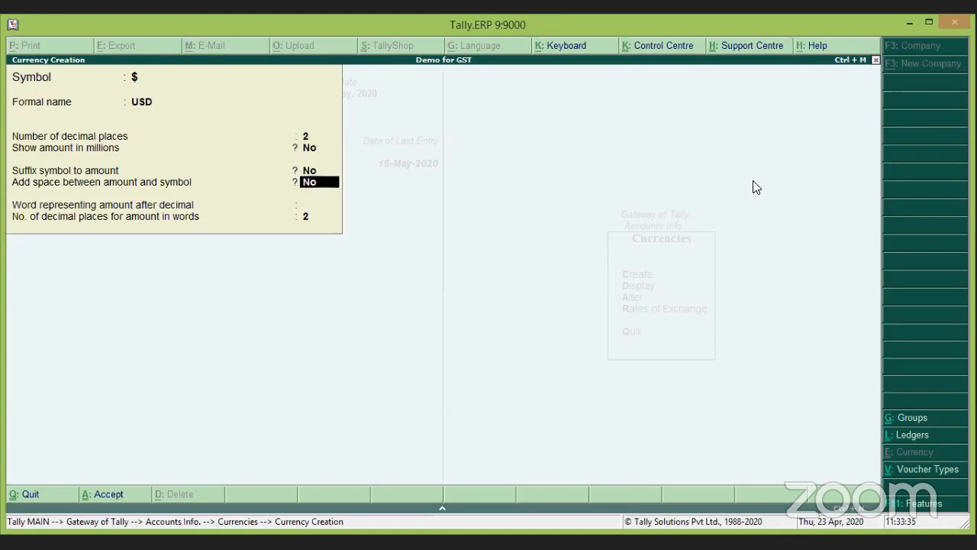
key(Return)
key(Return)
key(Return)
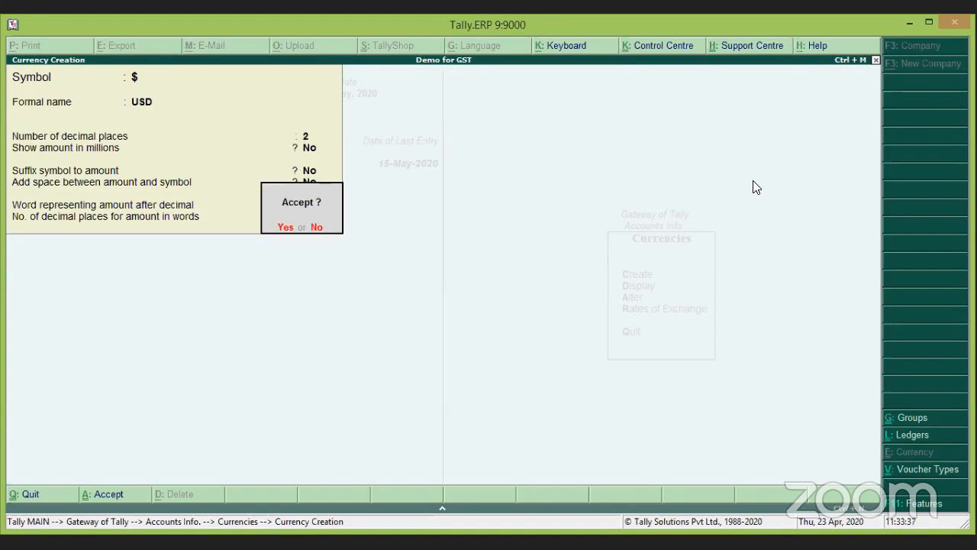
key(Return)
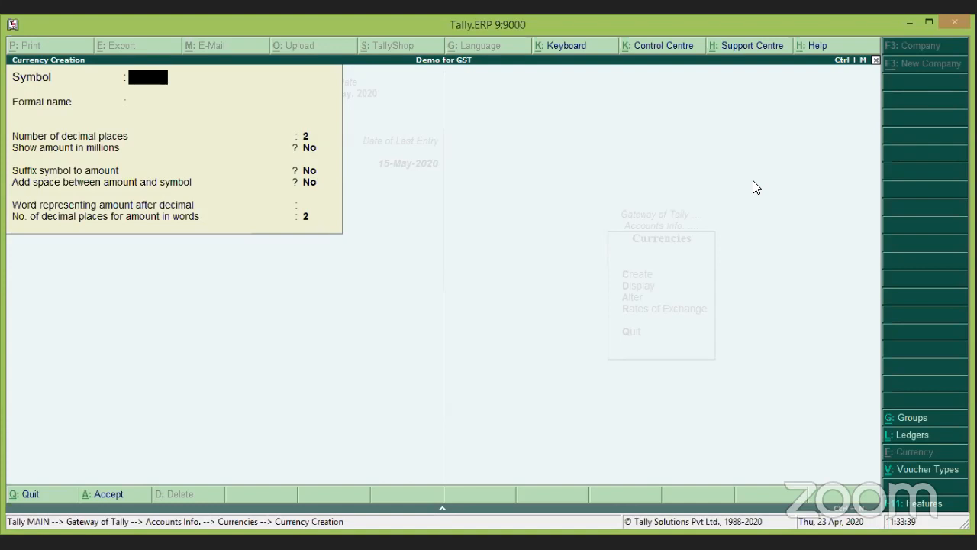
key(Escape)
key(Return)
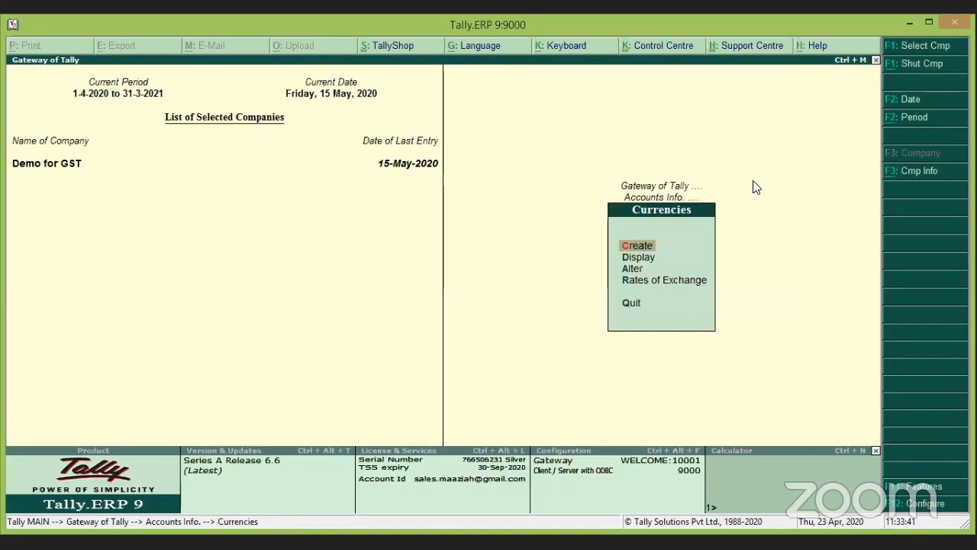
key(Escape)
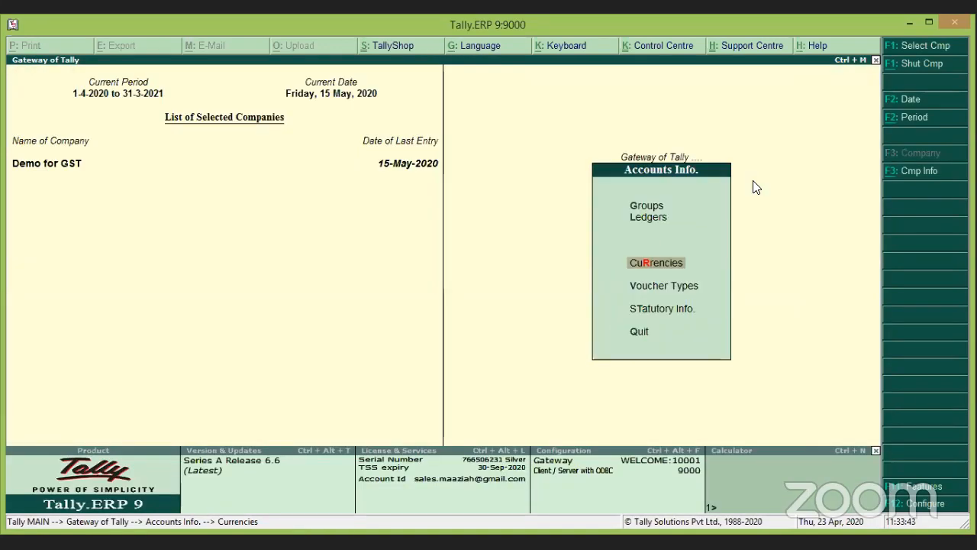
key(Escape)
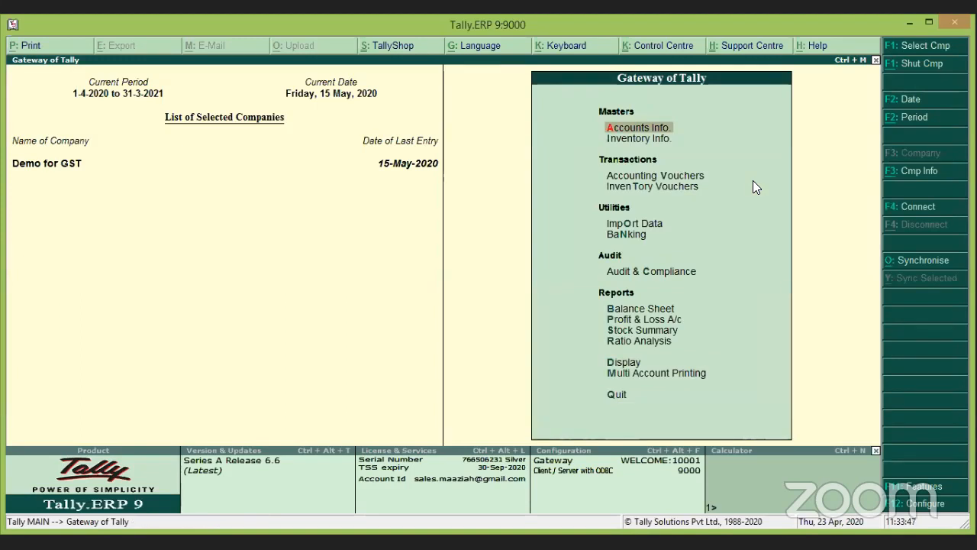
Start a new single ledger named Importer and place it under Sundry Creditors
key(Return)
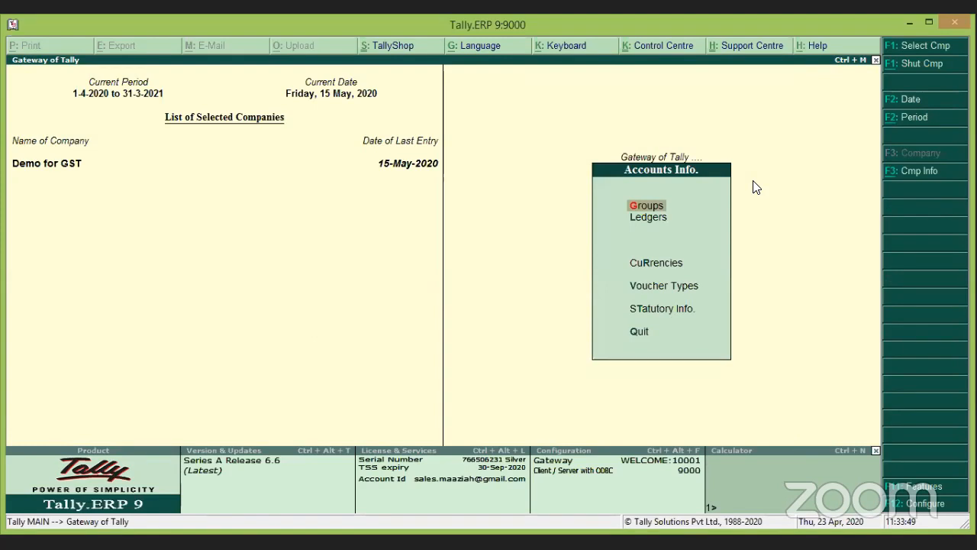
key(Down)
key(Return)
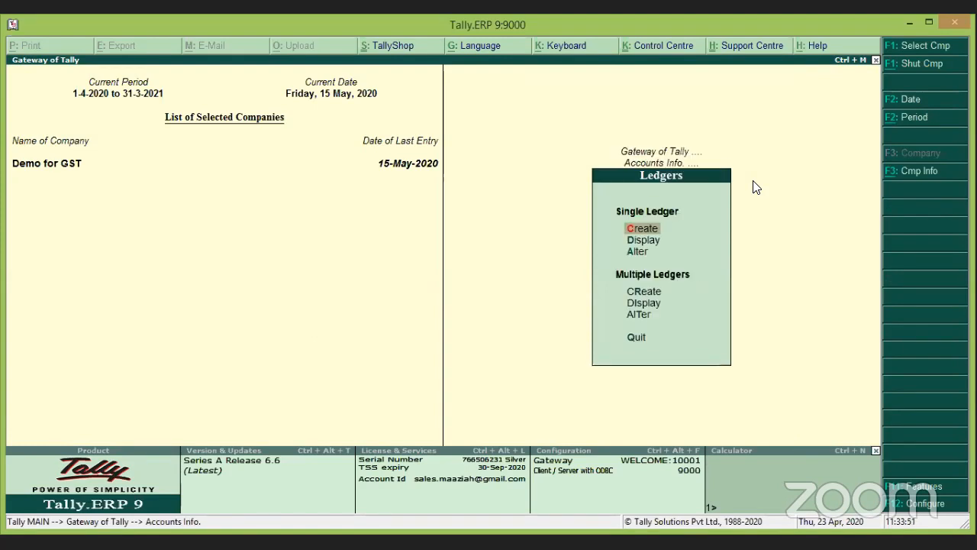
key(Return)
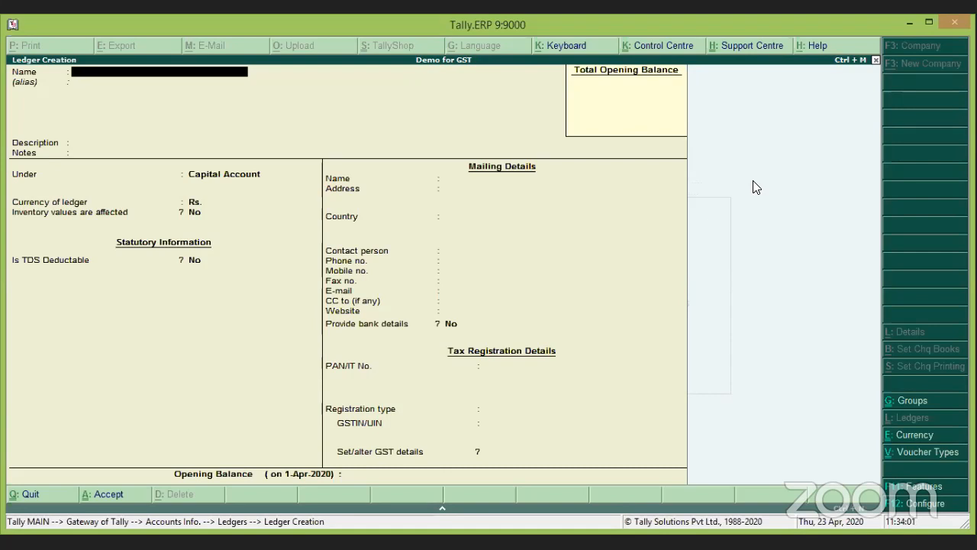
text(mporter)
key(Return)
key(Return)
key(Return)
key(Return)
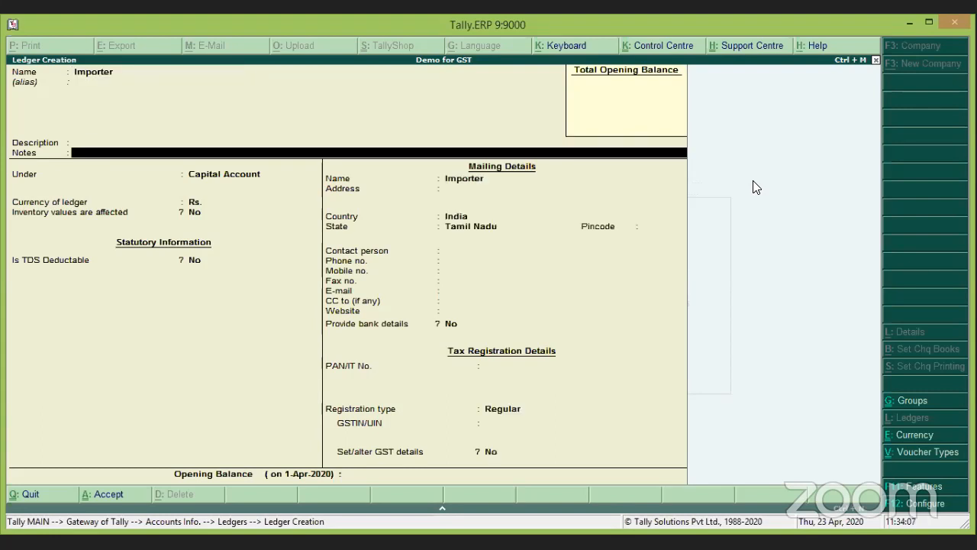
text(Sun)
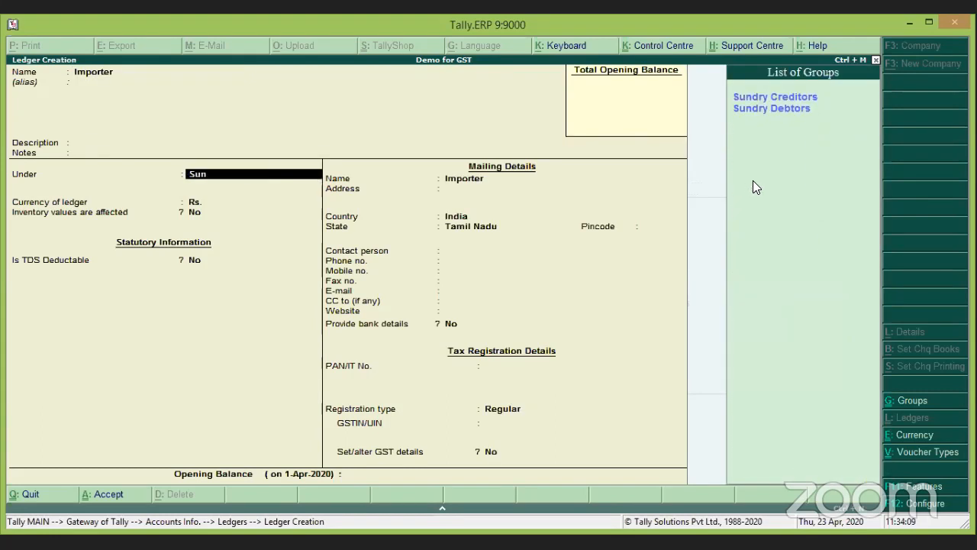
key(Return)
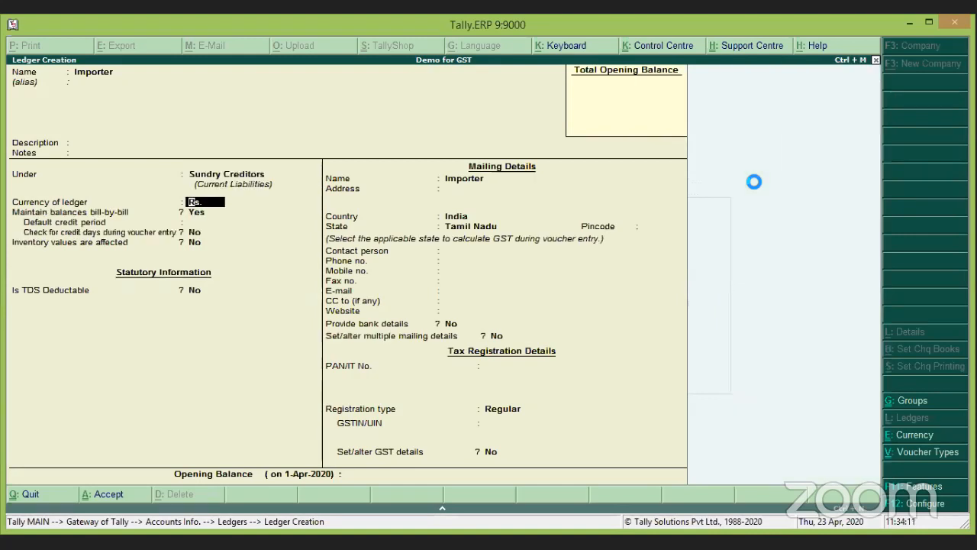
Keep Rs. as the Importer ledger's currency and bill-by-bill balances on, and set its country to Singapore
key(Return)
key(Return)
key(Return)
key(Return)
key(Return)
key(Return)
key(Return)
key(Return)
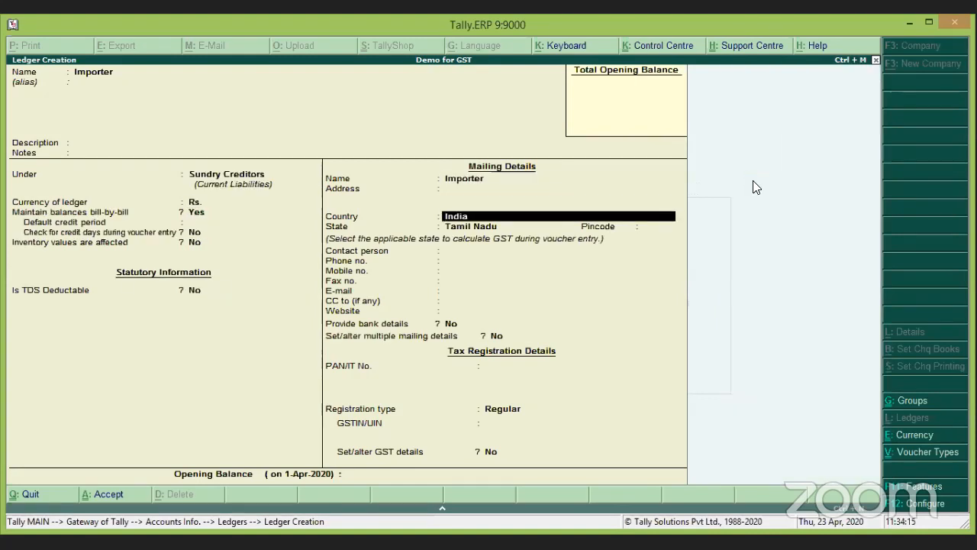
text(Sin)
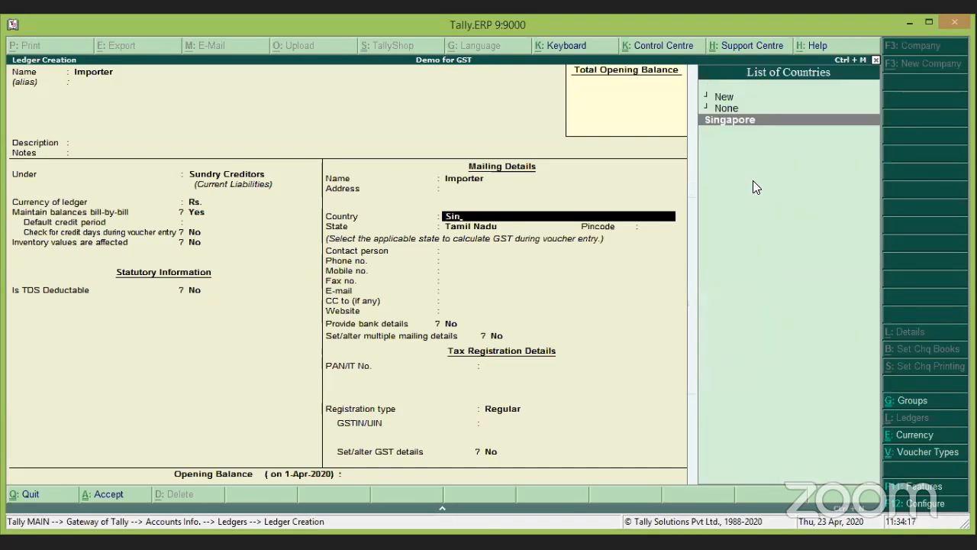
key(Return)
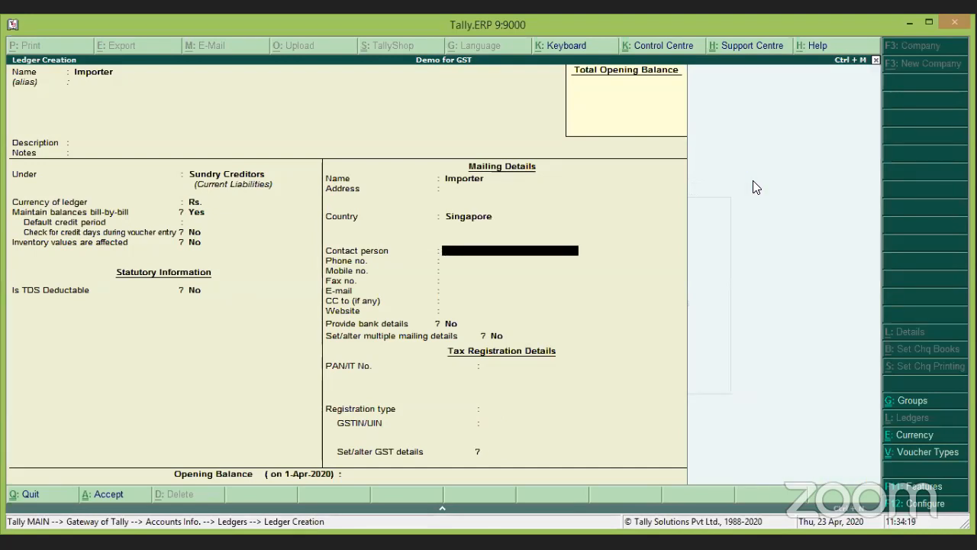
Leave the Importer ledger's contact, tax registration and opening balance details blank, save the ledger and return to the accounts masters
key(Return)
key(Return)
key(Return)
key(Return)
key(Return)
key(Return)
key(Return)
key(Return)
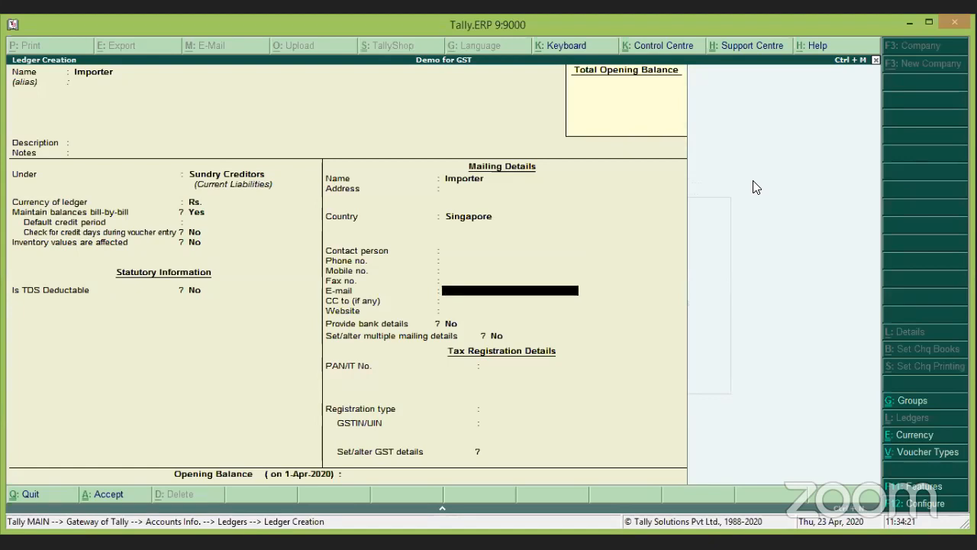
key(Return)
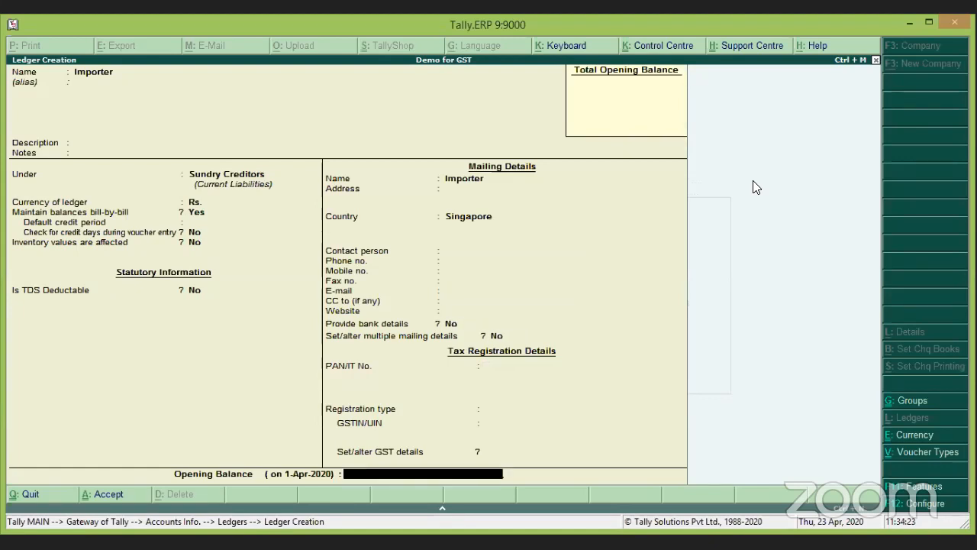
key(Return)
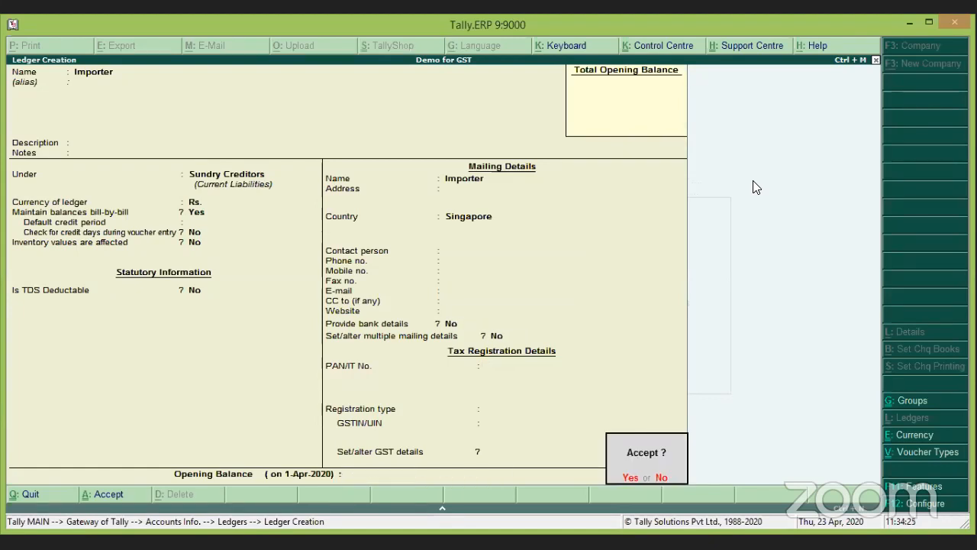
key(Return)
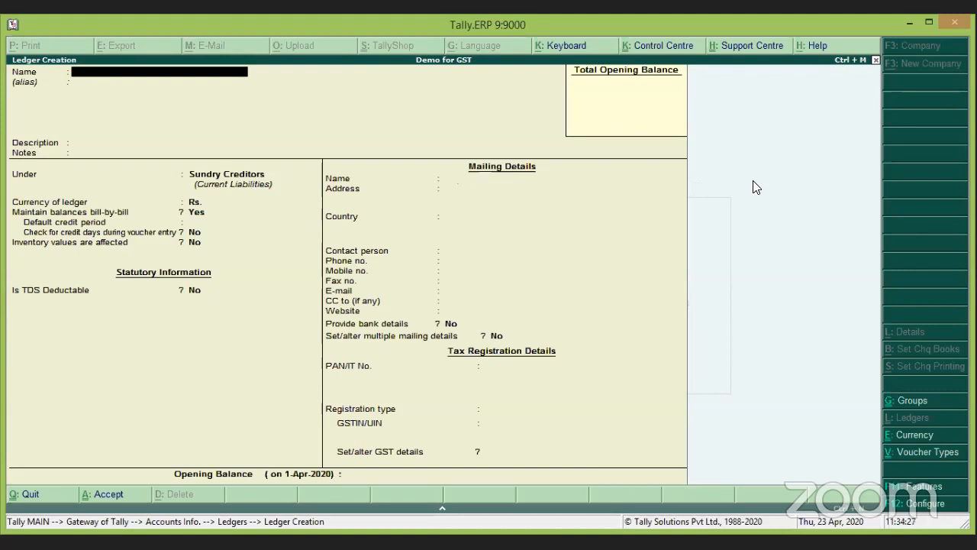
key(Escape)
key(Return)
key(Escape)
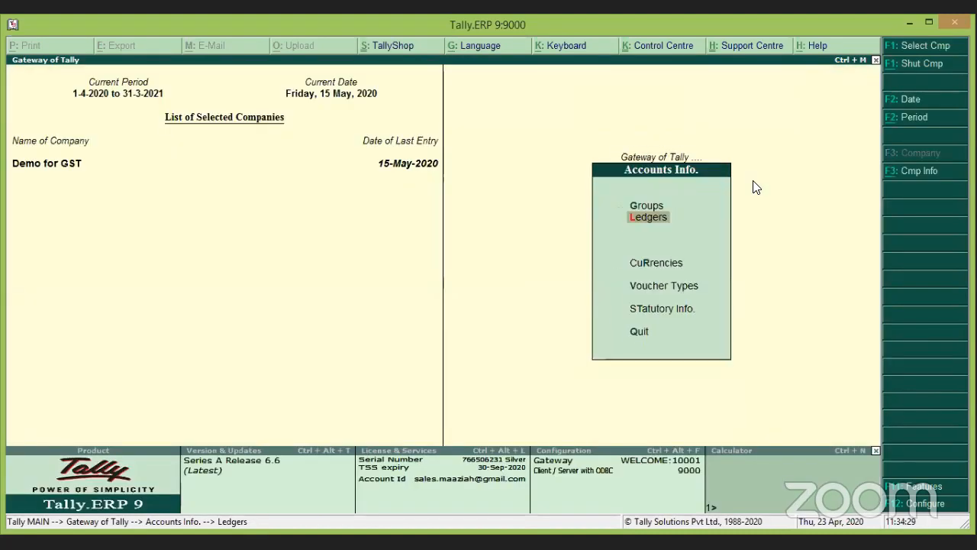
Examine the $ (USD) currency's alteration form and its rates of exchange, leaving it without making changes
key(Down)
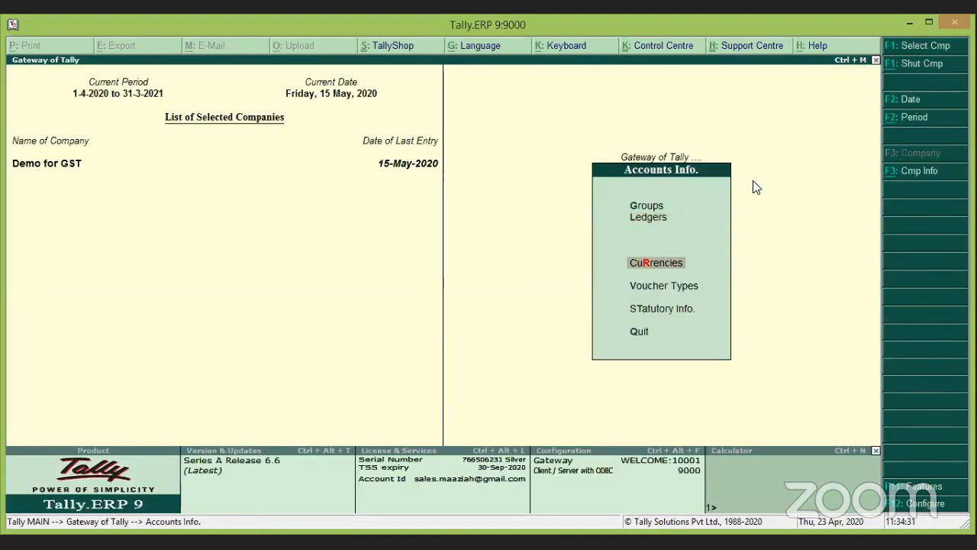
key(Return)
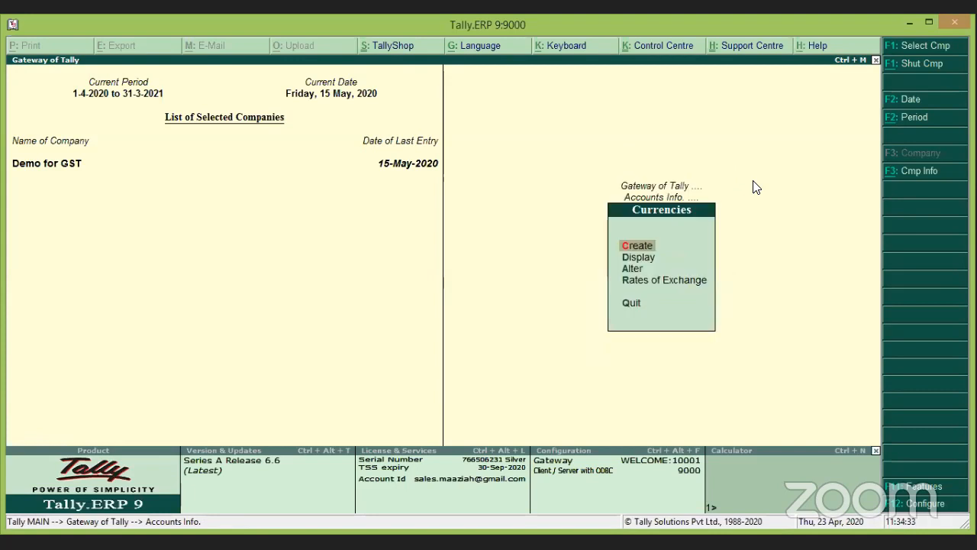
key(Down)
key(Down)
key(Return)
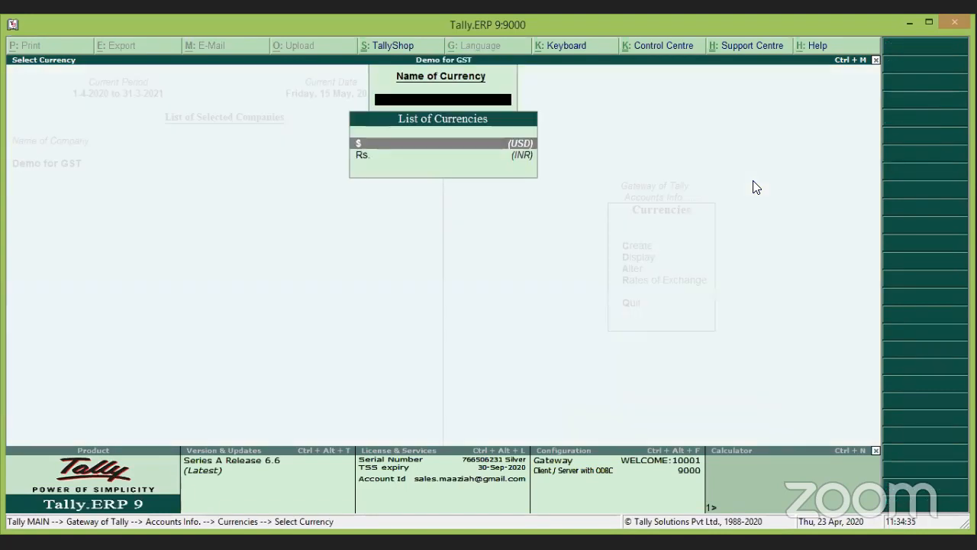
key(Return)
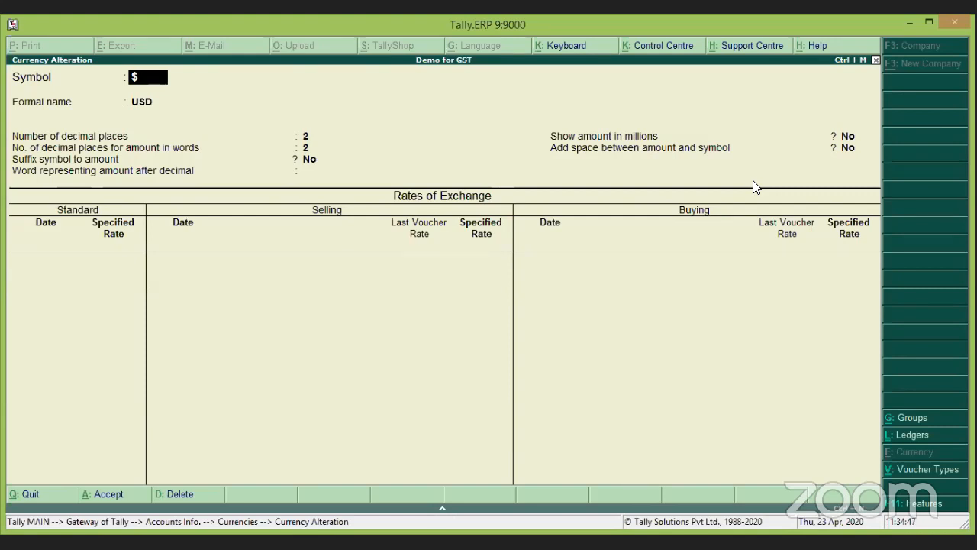
key(Escape)
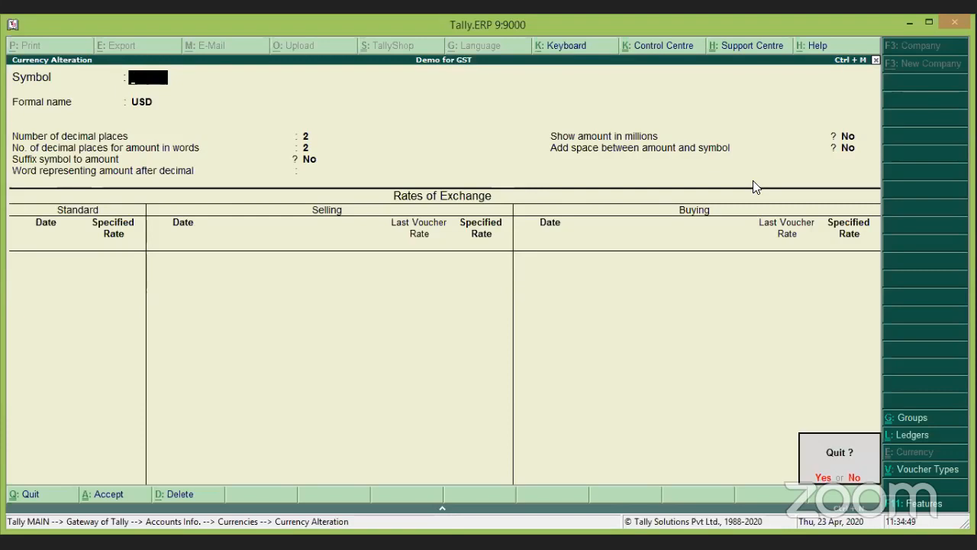
key(Return)
key(Escape)
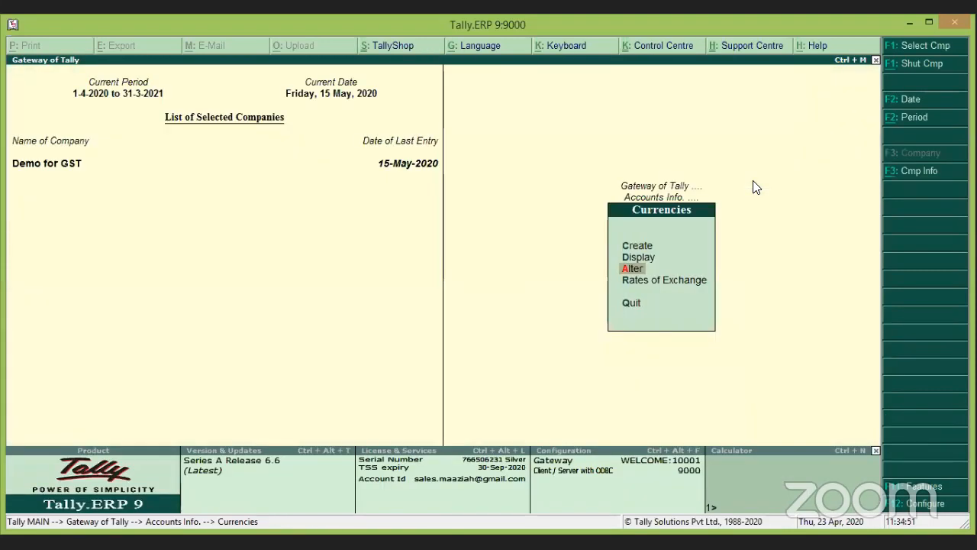
Check the exchange rate sheet for USD dated 15-May-2020 without entering rates, and return to the Gateway of Tally
key(Down)
key(Return)
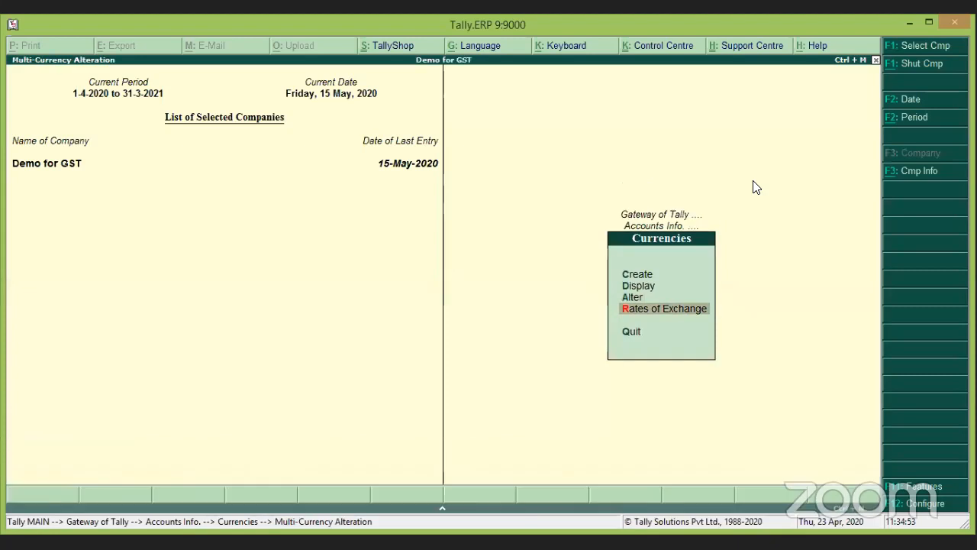
key(Return)
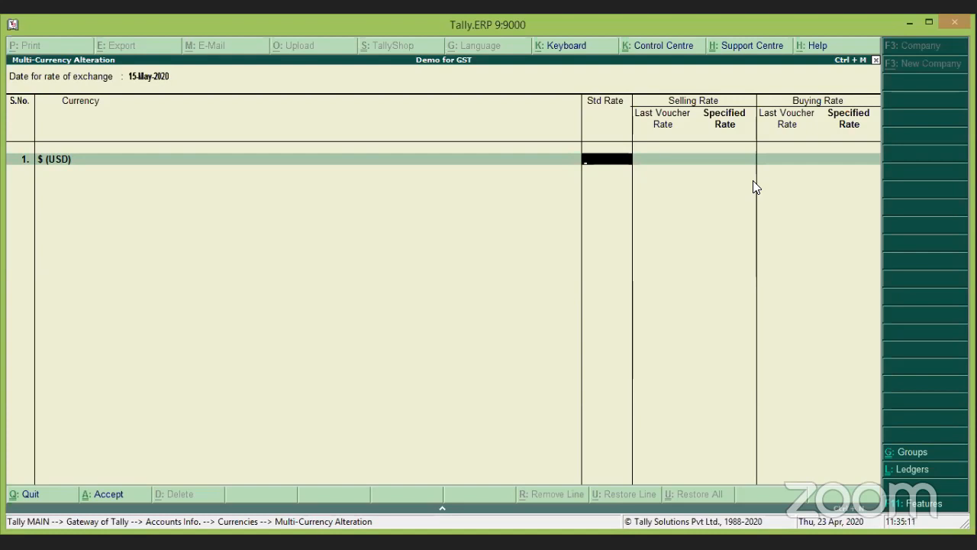
key(Escape)
key(Return)
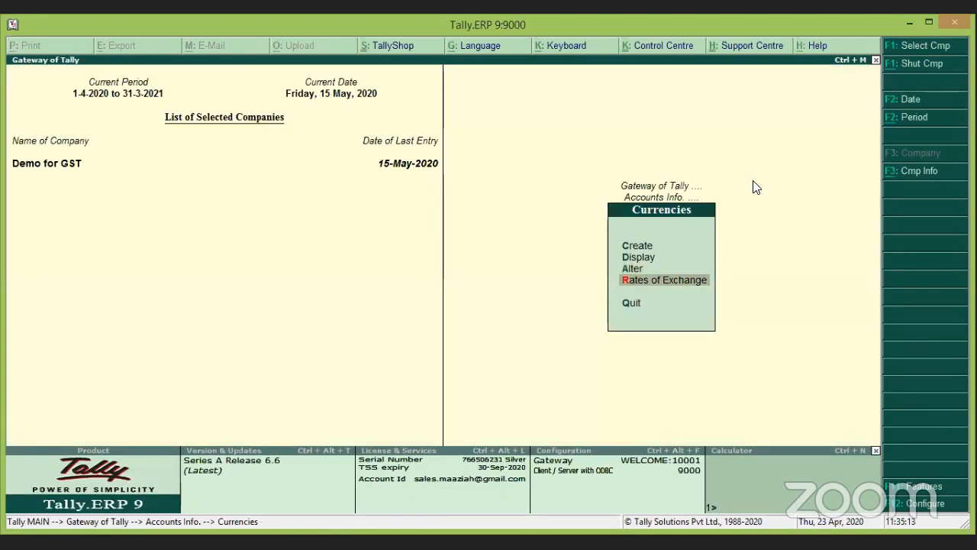
key(Escape)
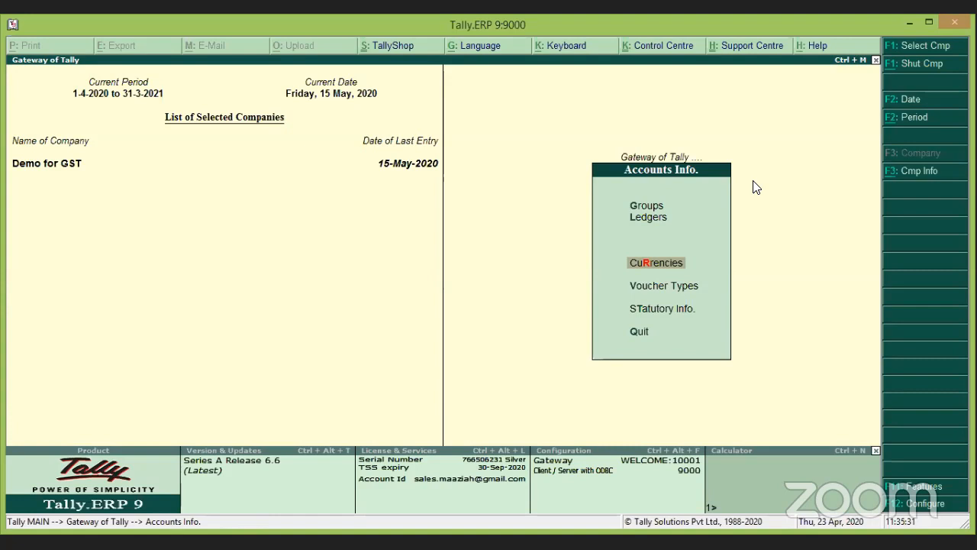
key(Escape)
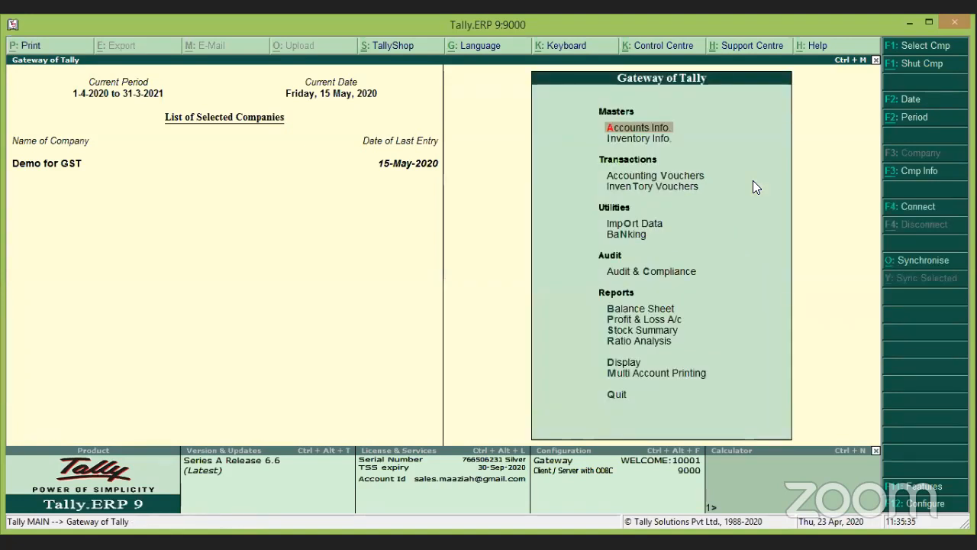
Start a purchase voucher with supplier invoice number X002323 dated 15-May-2020
key(Down)
key(Down)
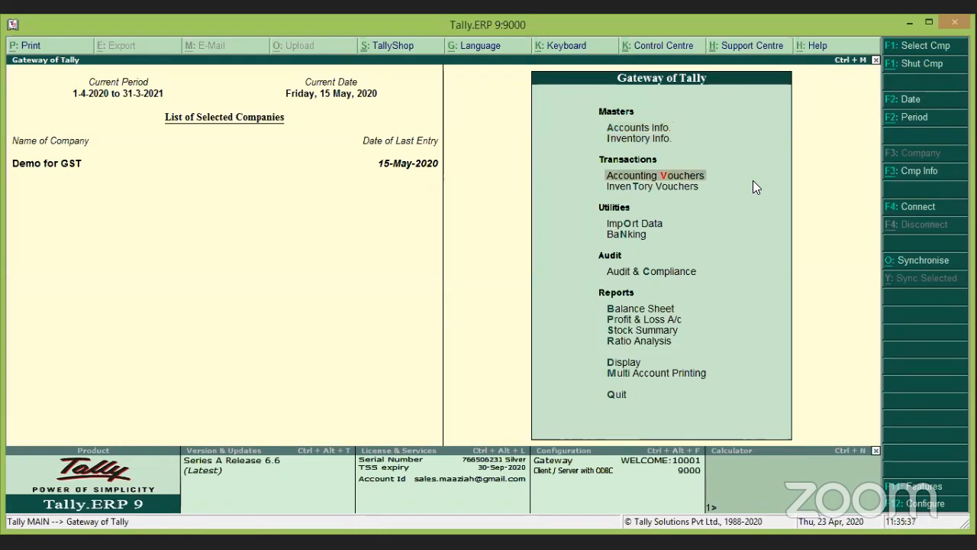
key(Return)
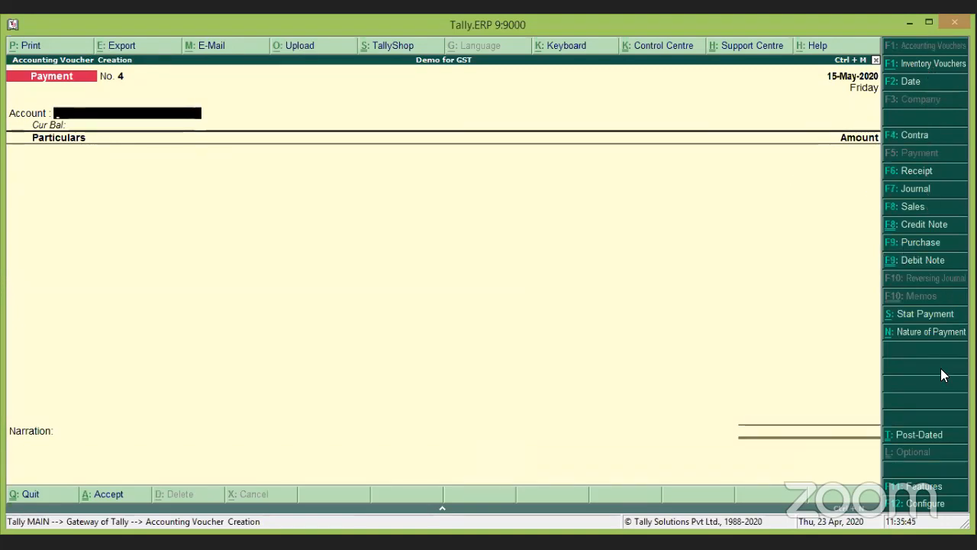
click(926, 244)
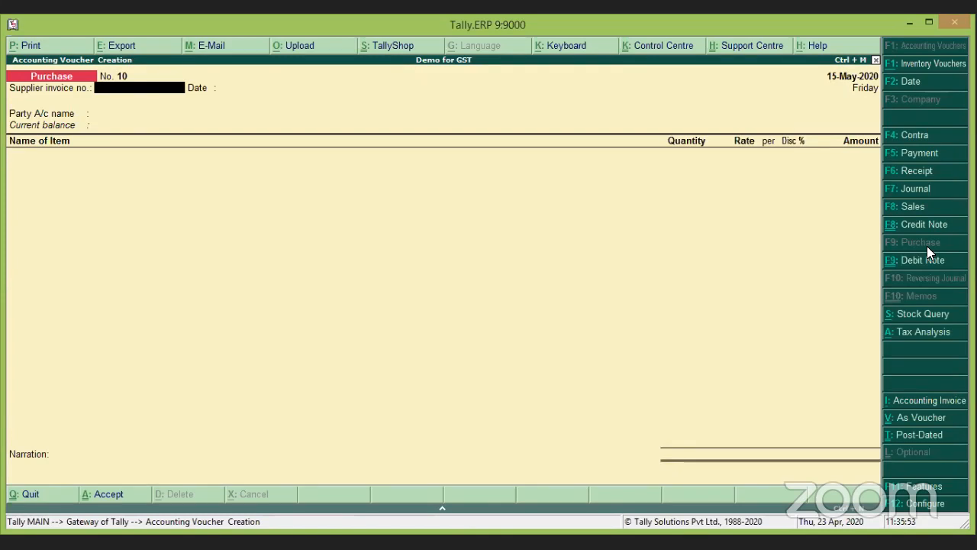
text(X002323)
key(Return)
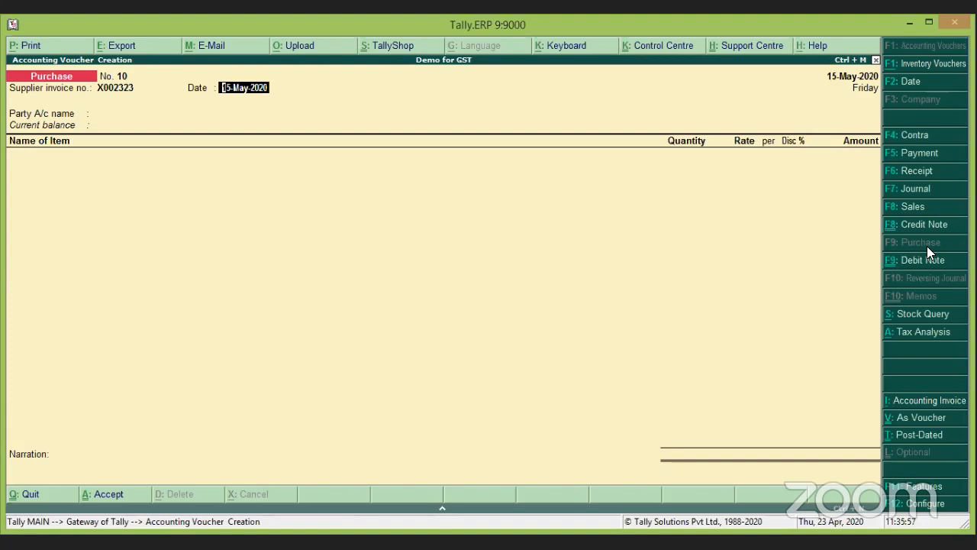
key(Return)
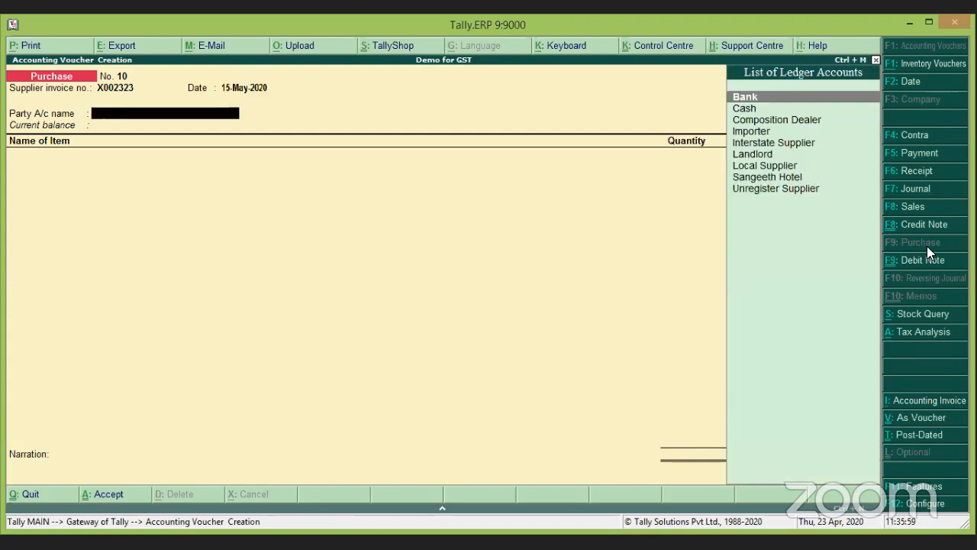
Set Importer as the purchase voucher's party and accept the supplier details with Primary address type and country Singapore
key(Down)
key(Down)
key(Down)
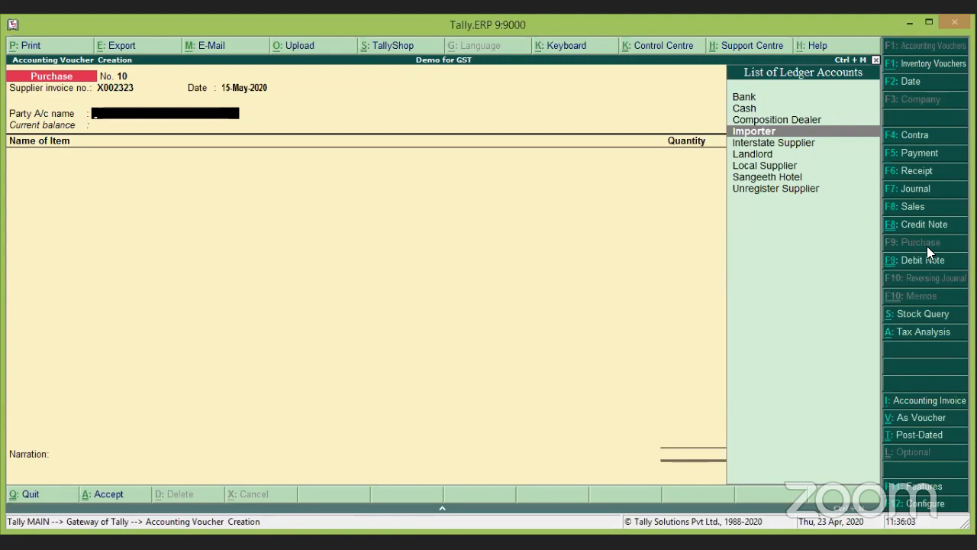
key(Return)
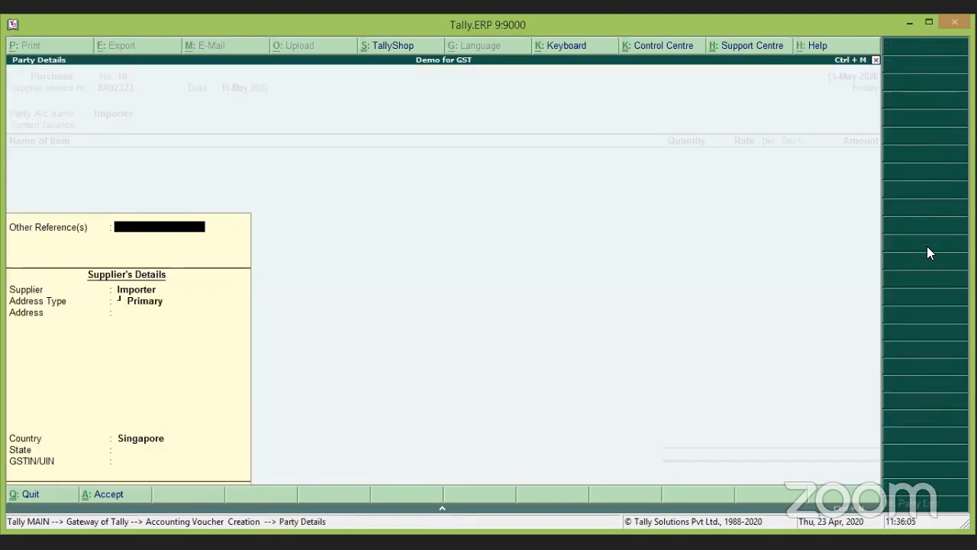
key(Return)
key(Return)
key(Return)
key(Return)
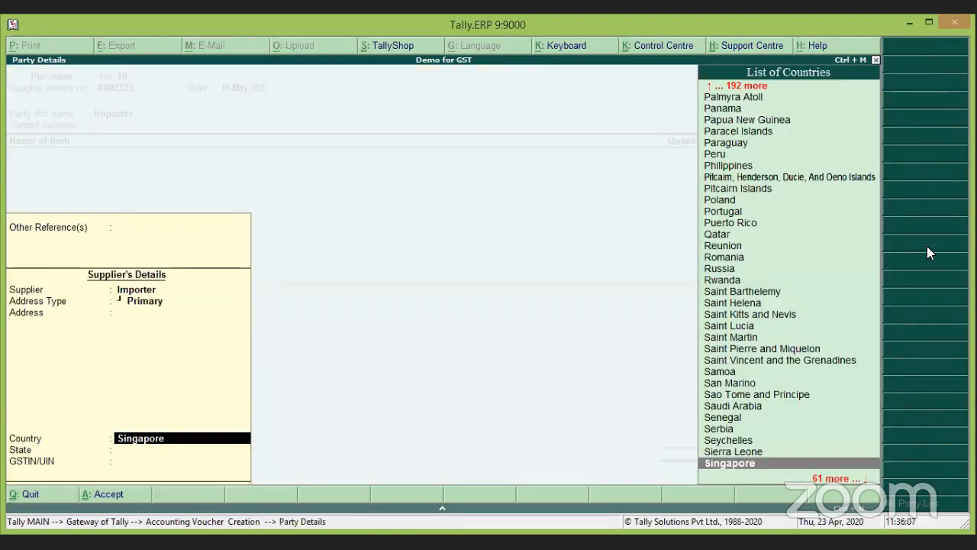
key(Return)
key(Return)
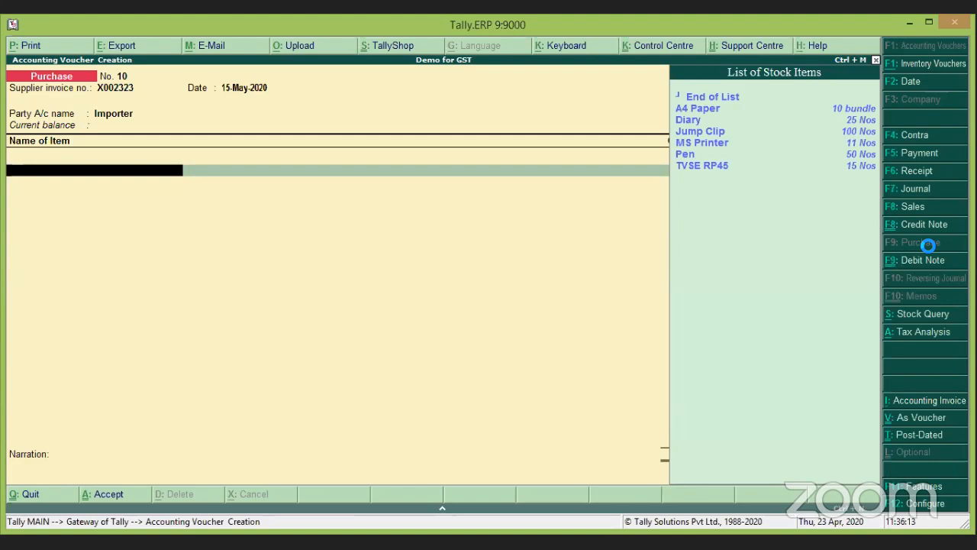
Start a new stock item named Barcode Printer from the voucher's item line, leaving its alias, part number and description blank
key(alt+c)
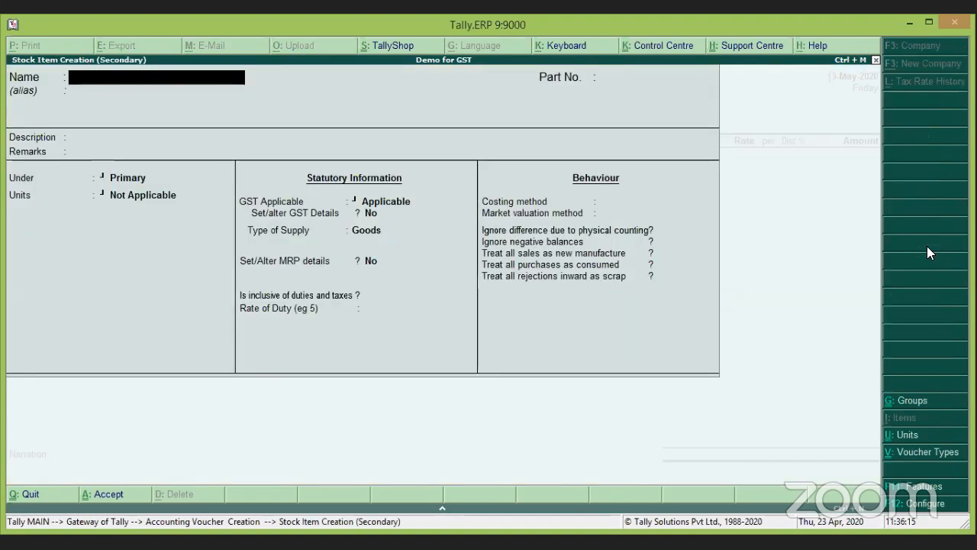
text(Bar)
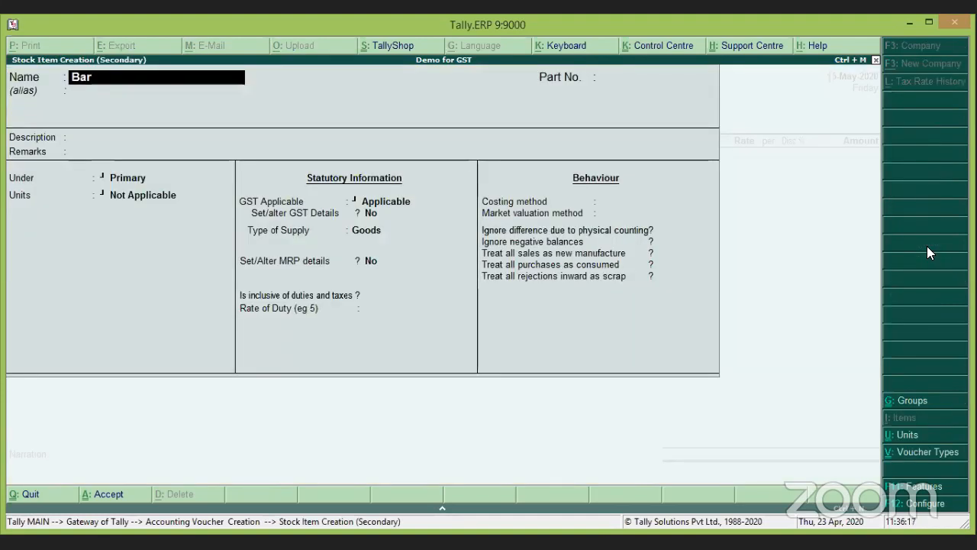
text(code )
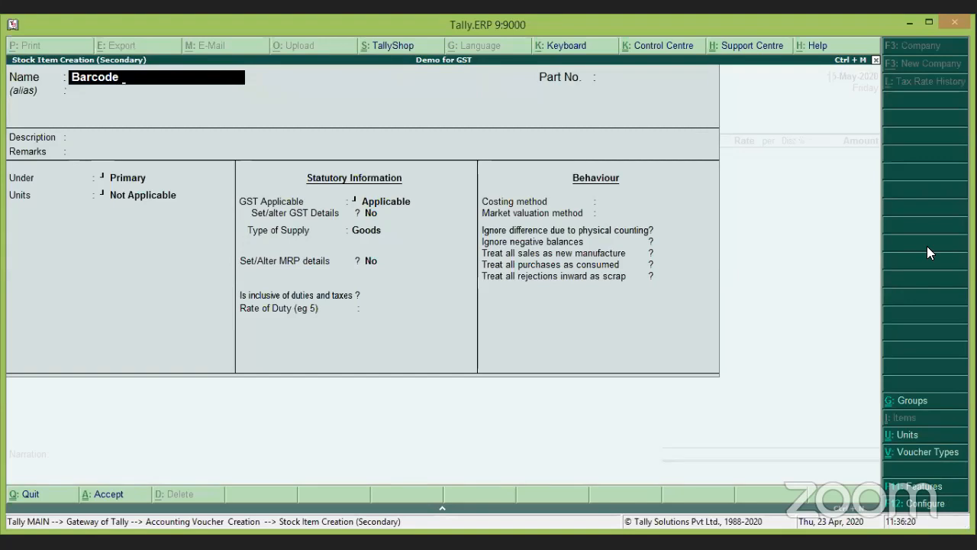
text(Printer)
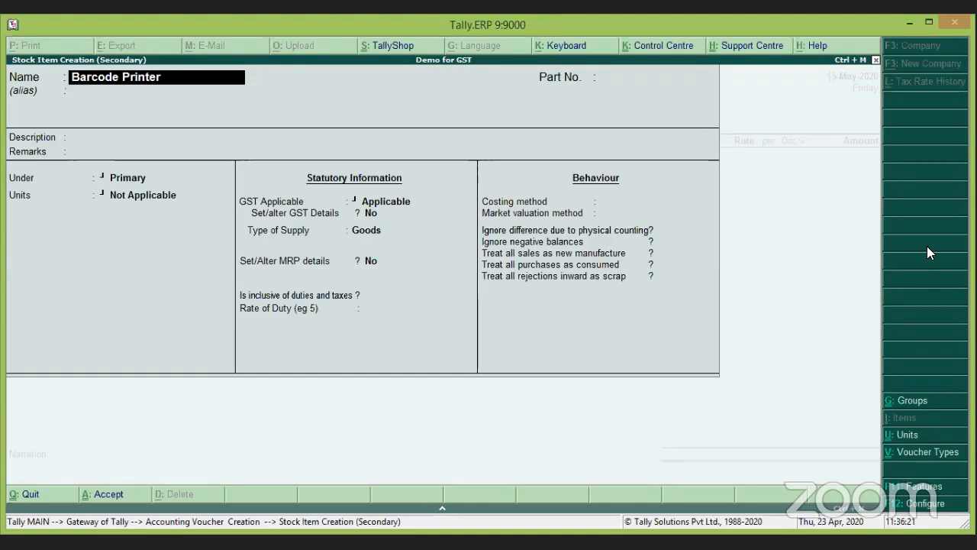
key(Return)
key(Return)
key(Return)
key(Return)
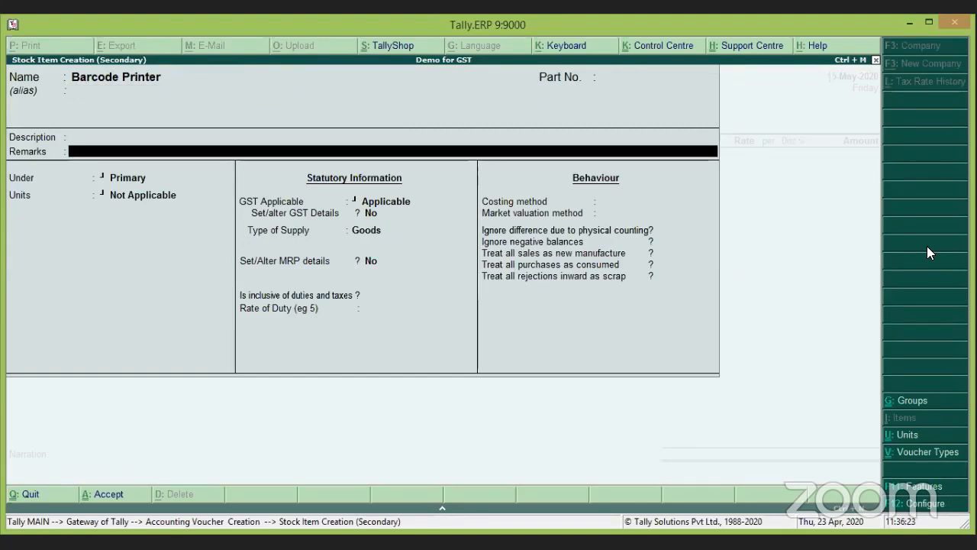
Place the Barcode Printer item under the Printer group with units Nos, keeping components (BOM) and standard rates off
text(Pr)
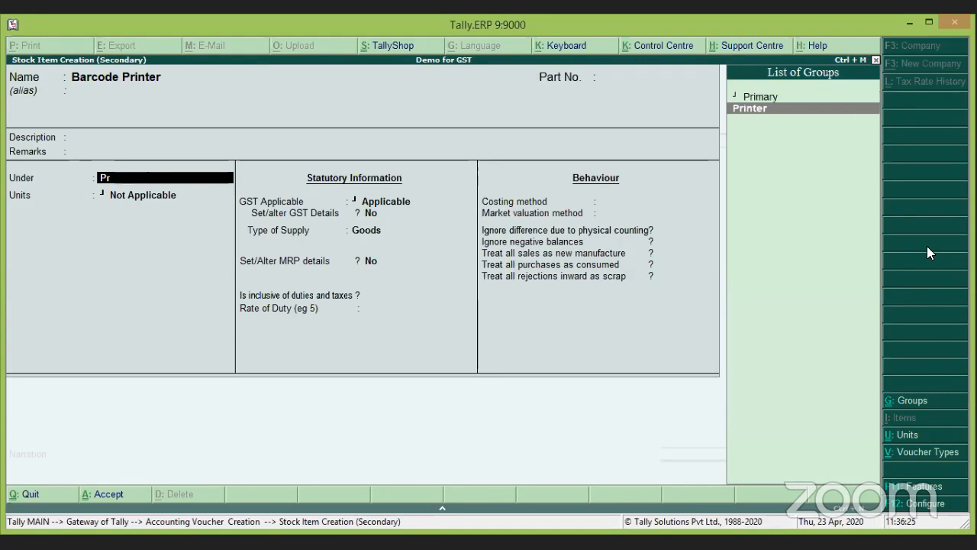
key(Return)
key(Return)
key(Return)
key(Return)
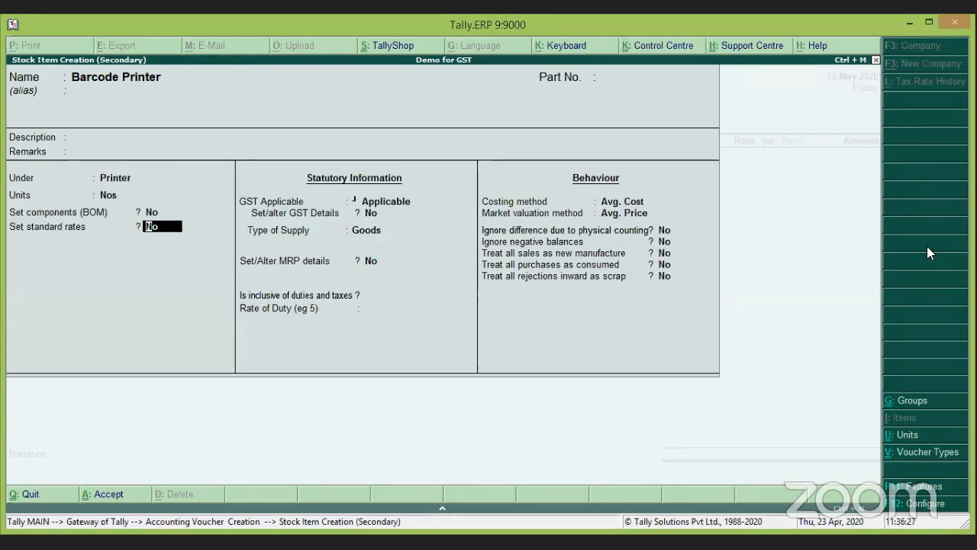
key(Return)
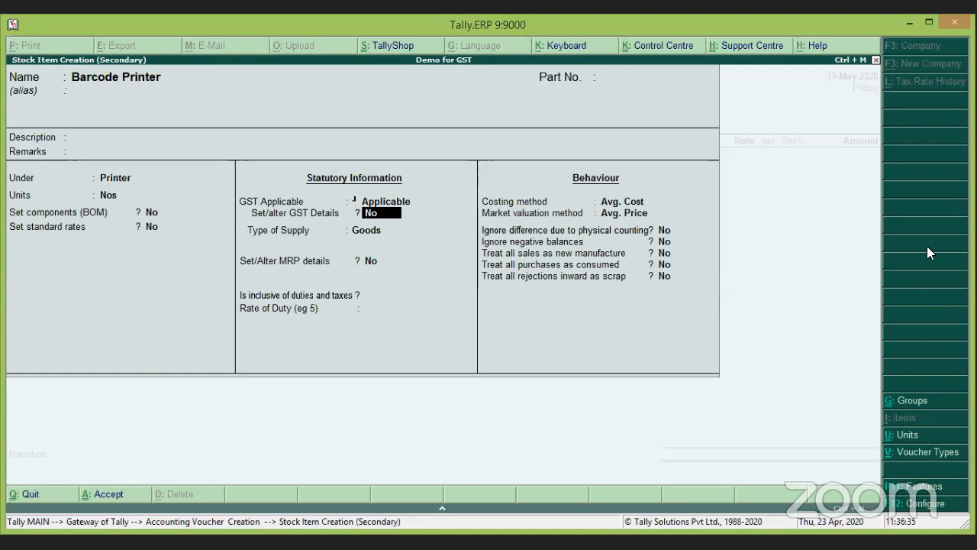
Keep Barcode Printer's GST details unset, its type of supply Goods, MRP details off, not inclusive of duties, with a 0 duty rate
key(Return)
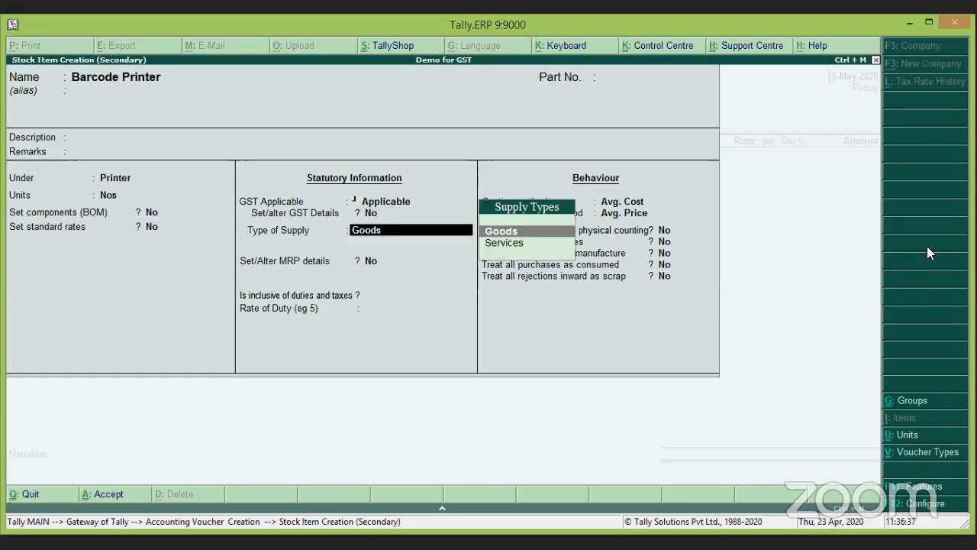
key(Return)
key(Return)
key(Return)
key(Return)
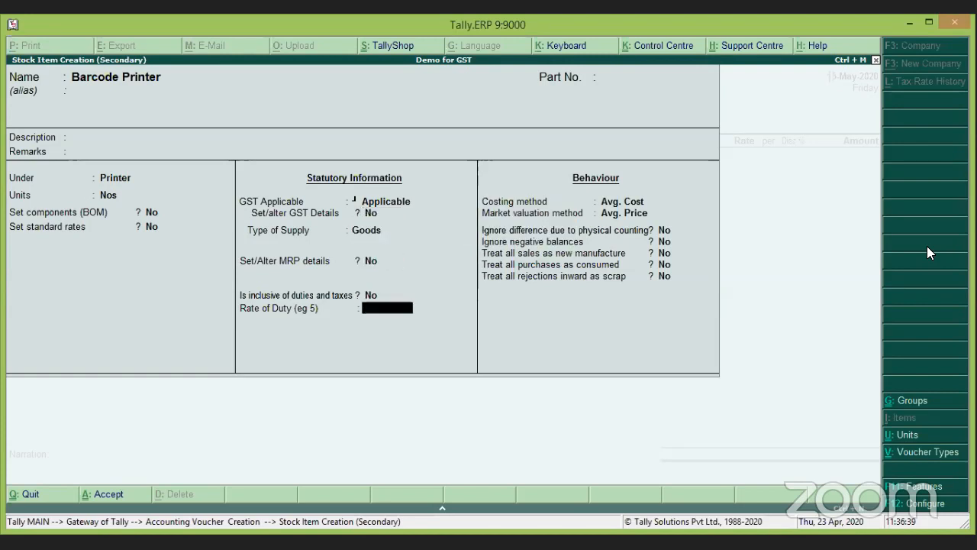
key(Return)
Accept Avg. Cost costing and Avg. Price valuation with the remaining behaviour options at No, and save the Barcode Printer item
key(Return)
key(Return)
key(Return)
key(Return)
key(Return)
key(Return)
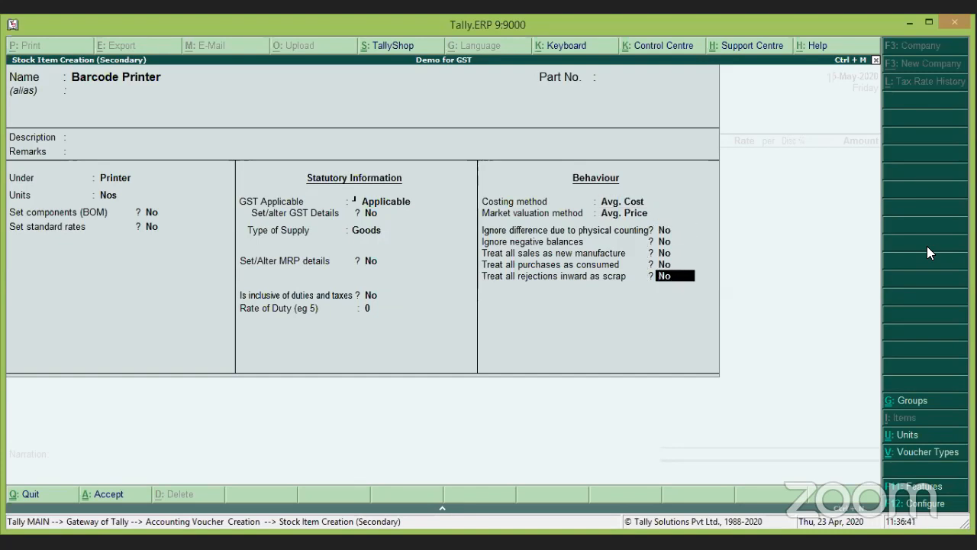
key(Return)
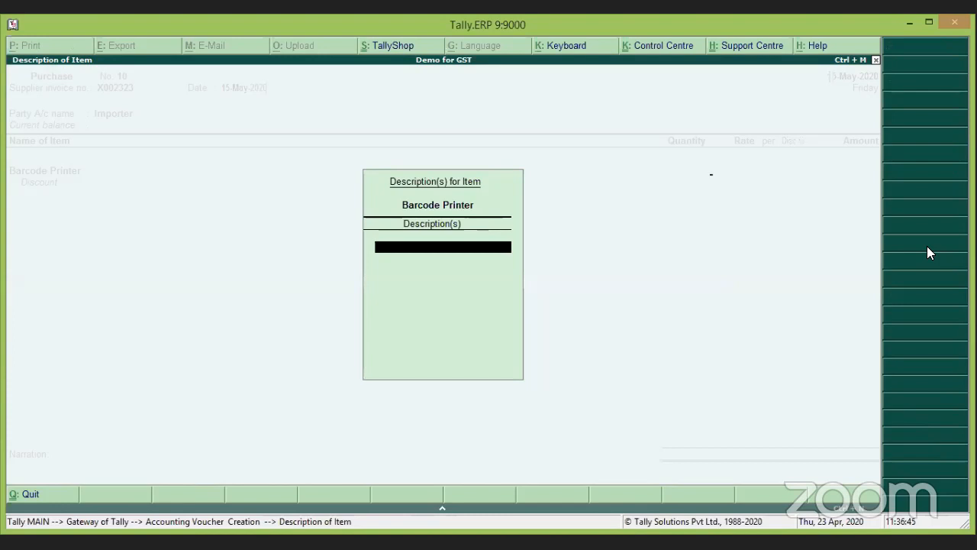
Leave the item description blank and enter a quantity of 10 Nos at a rate of $75 for Barcode Printer
key(Return)
text(10)
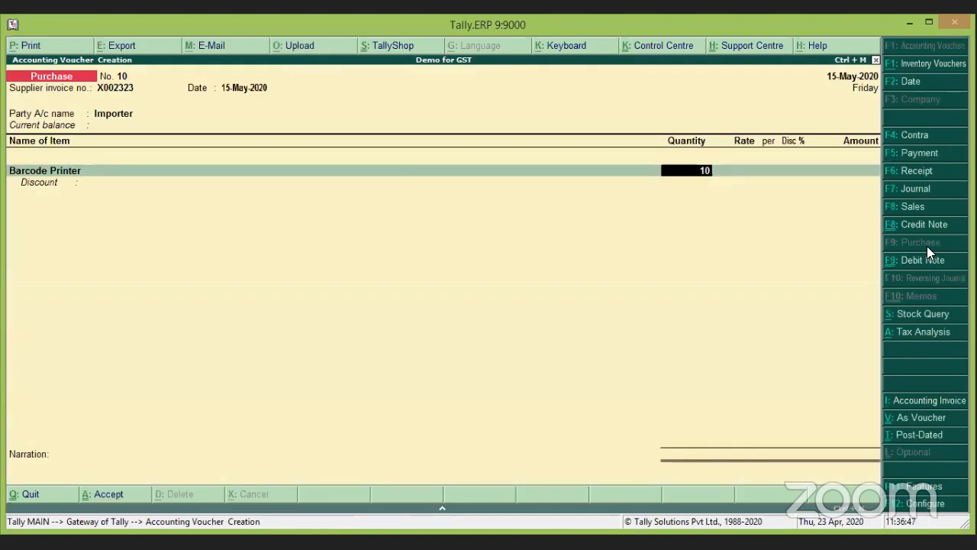
key(Return)
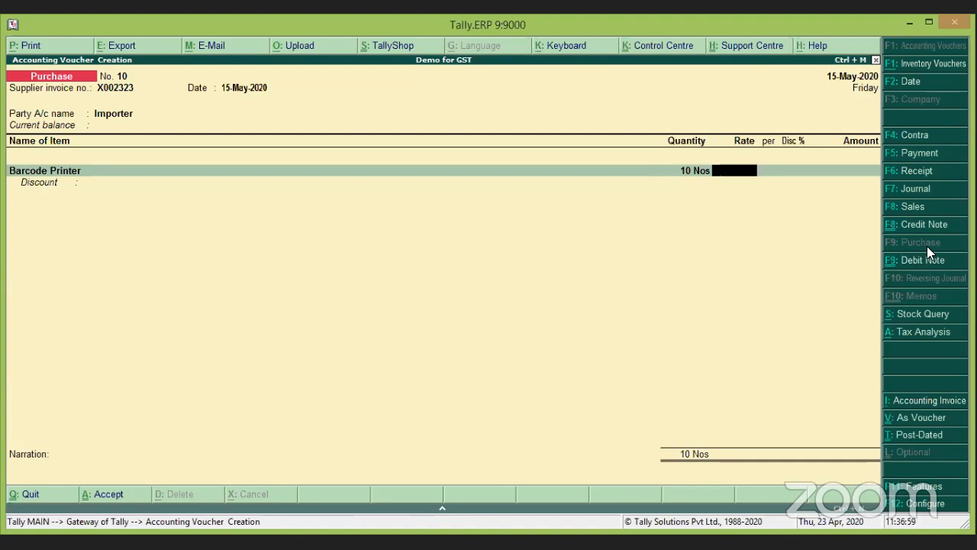
text($)
text(75)
key(Return)
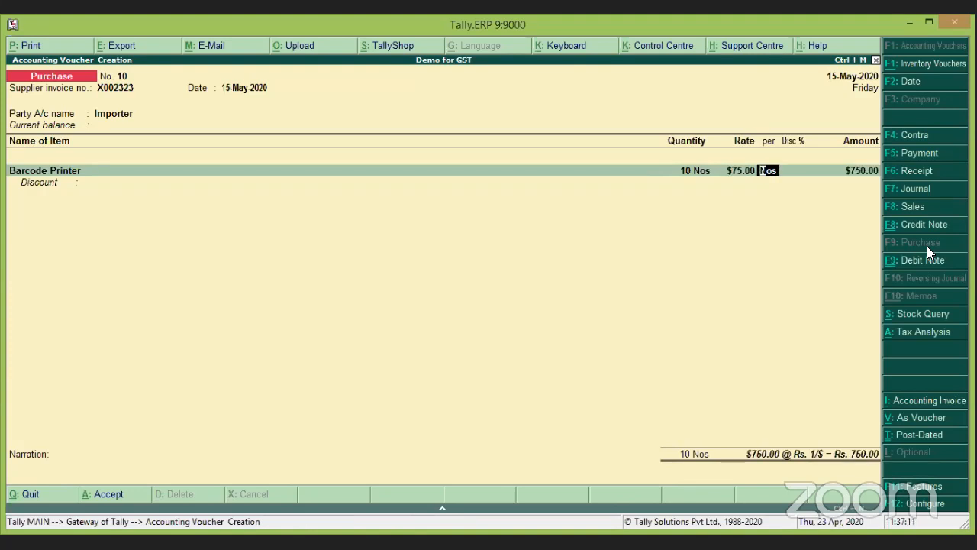
Set the rate of exchange to Rs. 79 per dollar for the Barcode Printer line, leaving the discount percentage blank
key(Return)
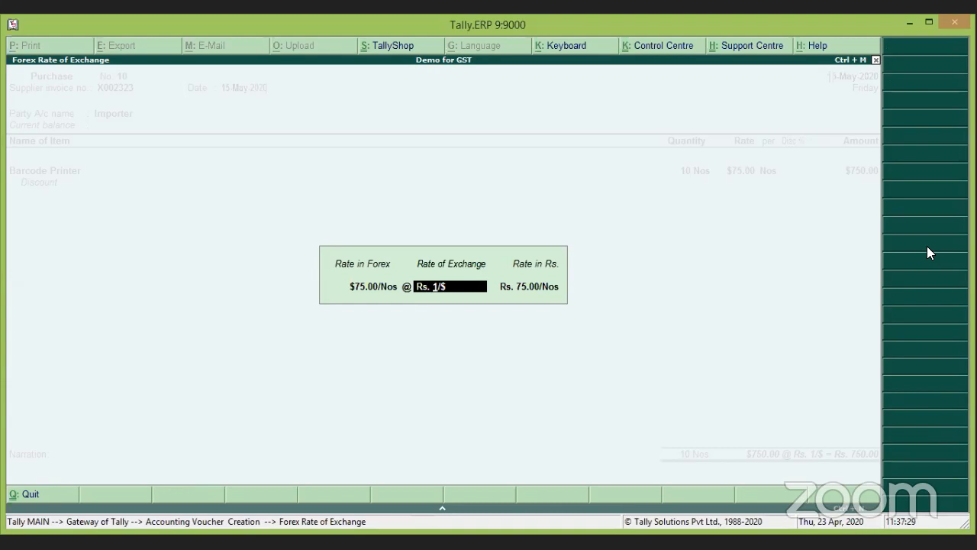
key(Delete)
text(79)
key(Return)
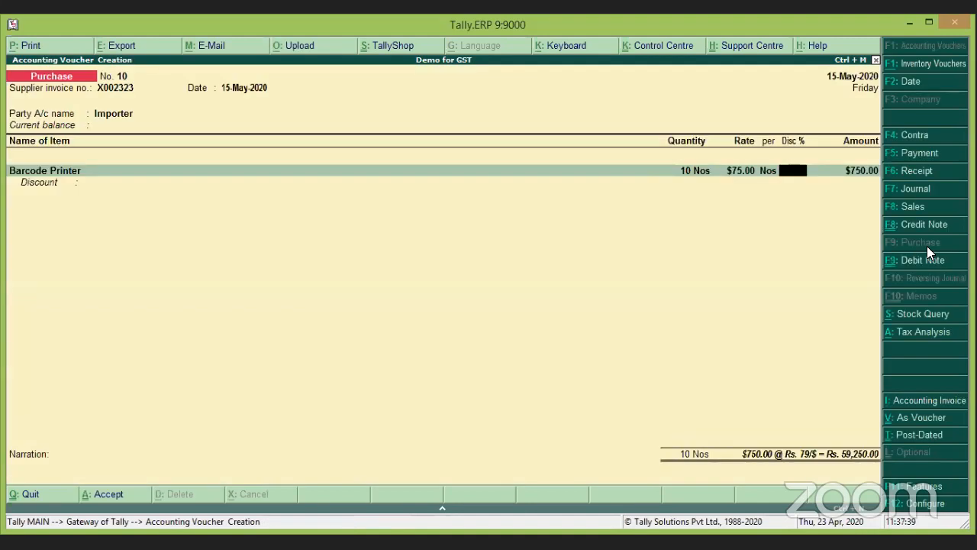
key(Return)
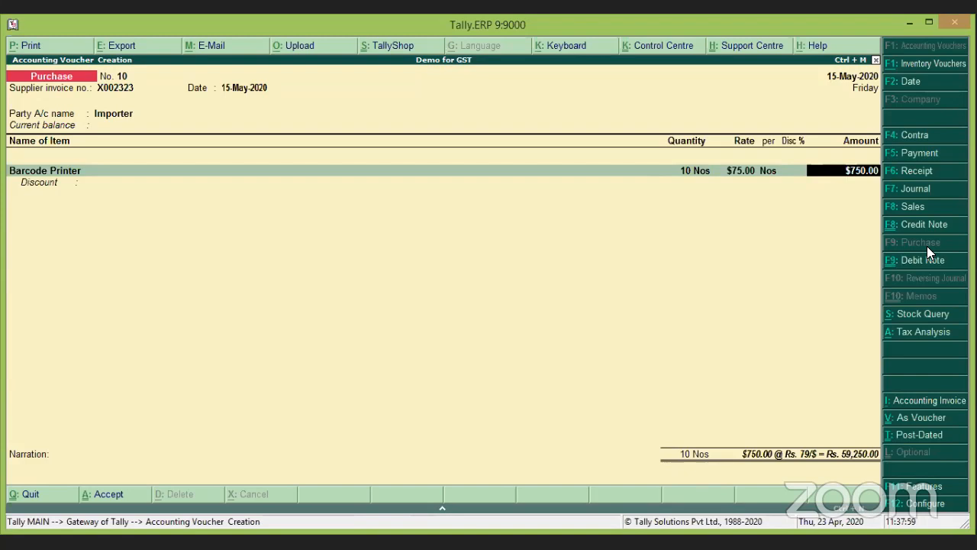
Go back to the Barcode Printer rate and review its forex rate of exchange, keeping the values as entered
key(BackSpace)
key(BackSpace)
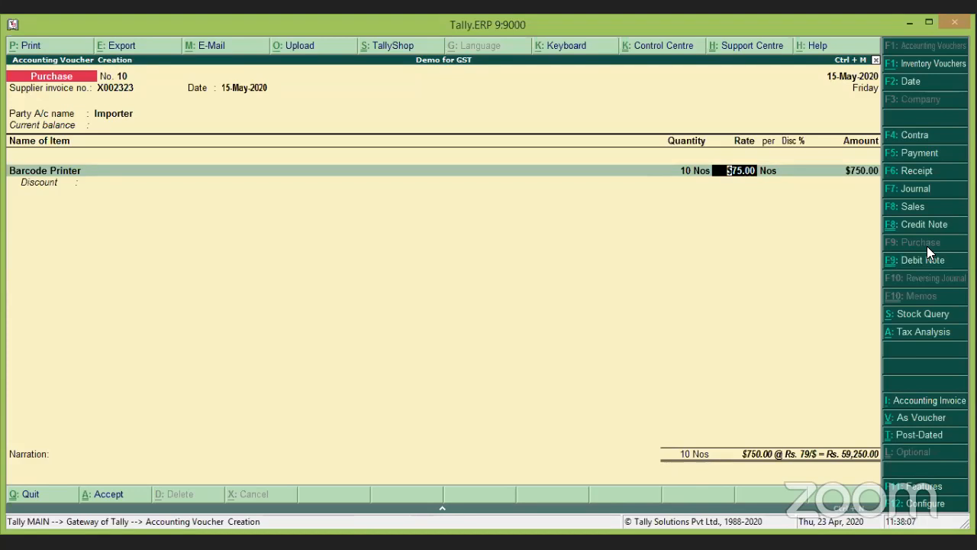
key(Return)
key(Return)
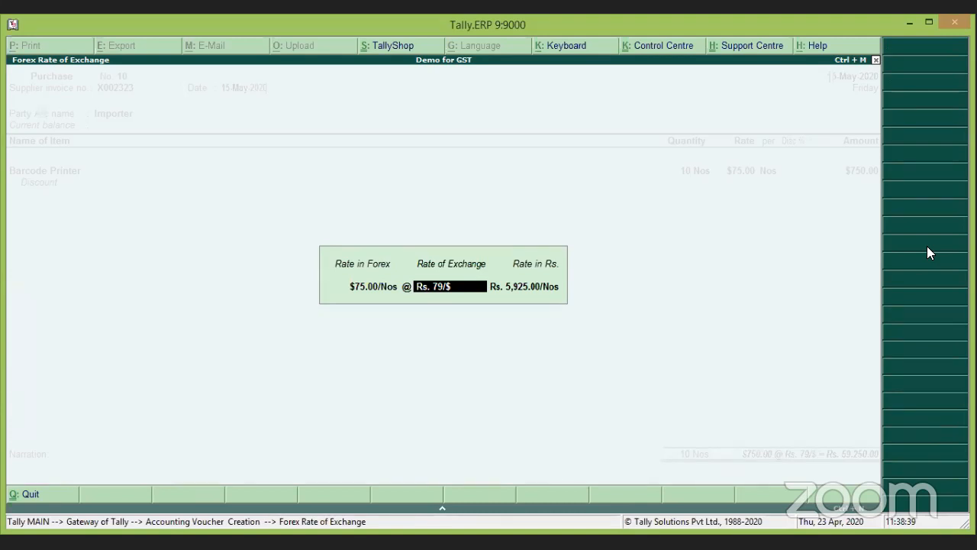
key(Return)
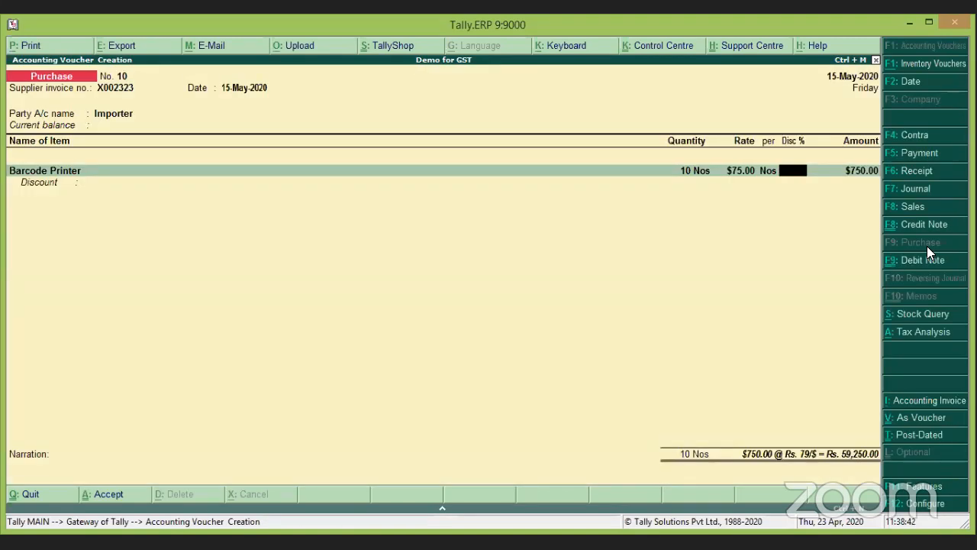
key(Return)
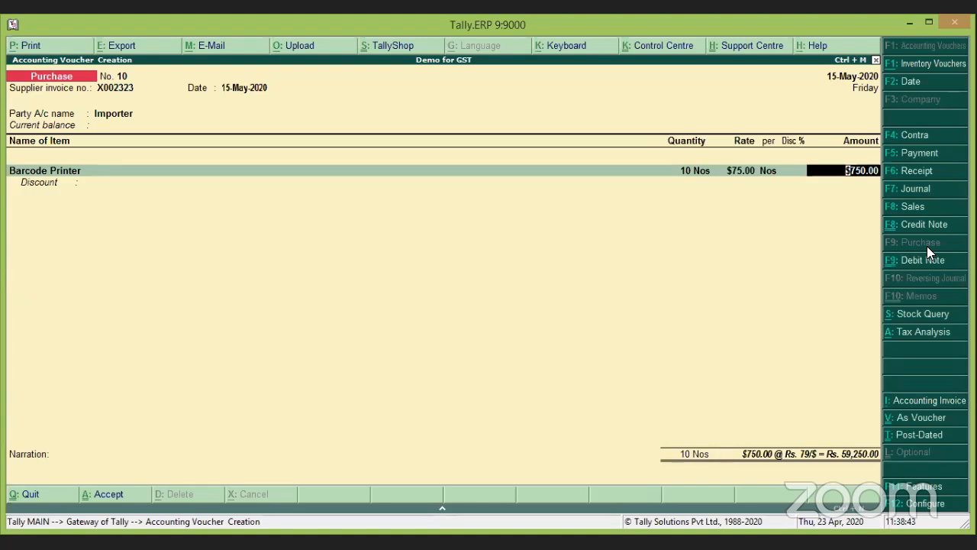
Allocate the Barcode Printer amount to the GST Purchases ledger, with classification Not Applicable and no new tax rates
key(Return)
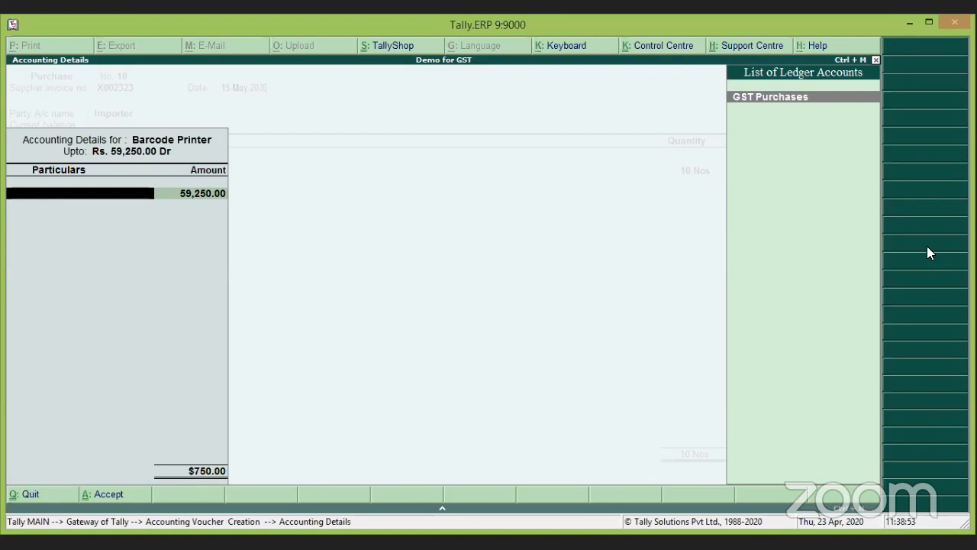
key(Return)
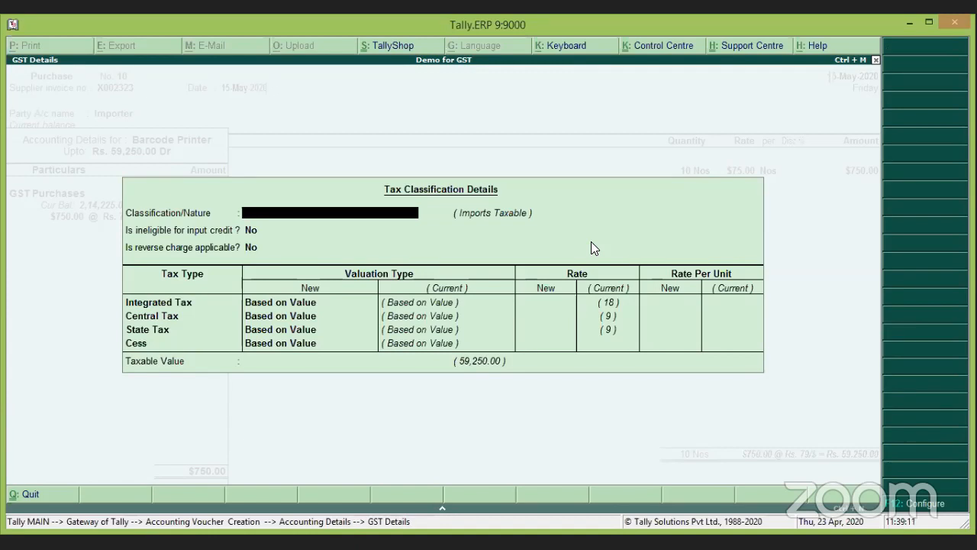
key(Return)
key(Return)
key(Return)
key(Return)
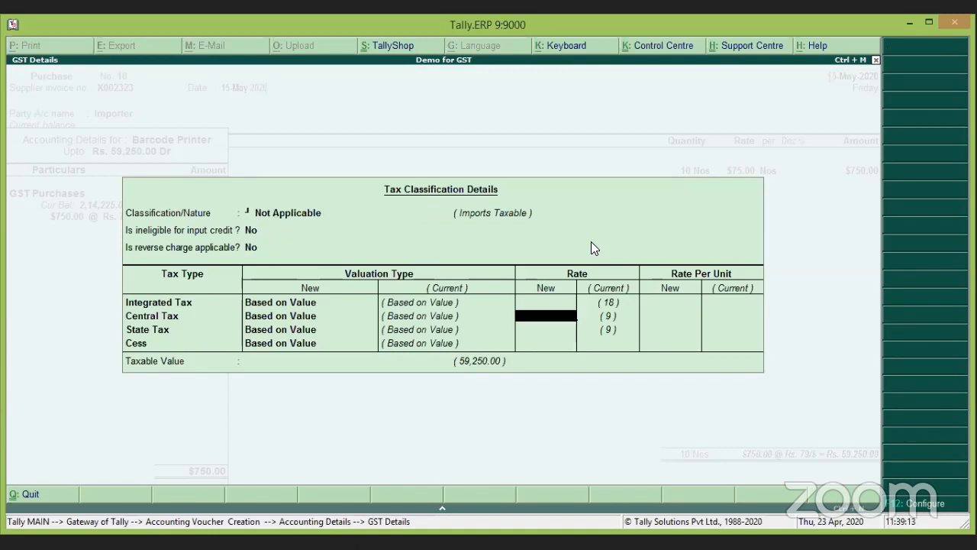
key(Return)
key(Return)
key(Return)
key(Return)
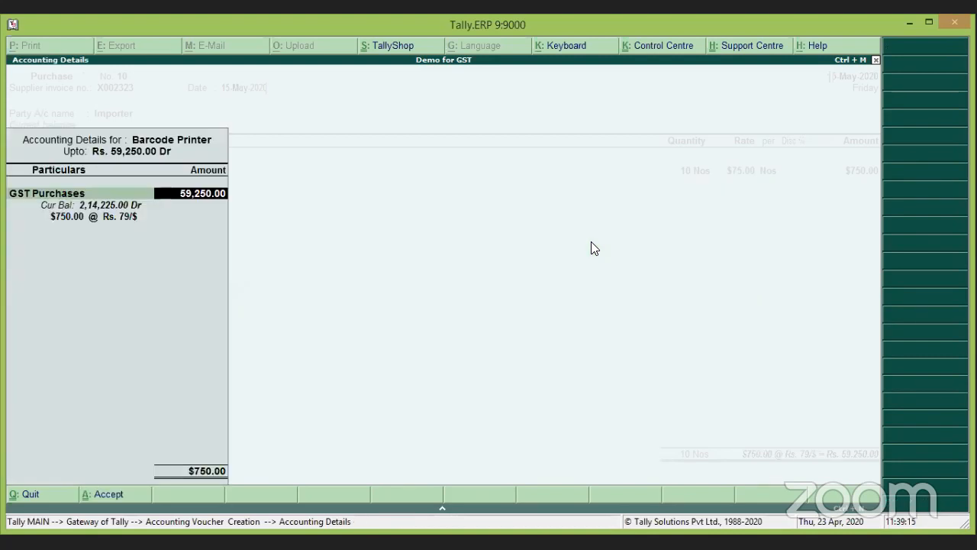
key(Return)
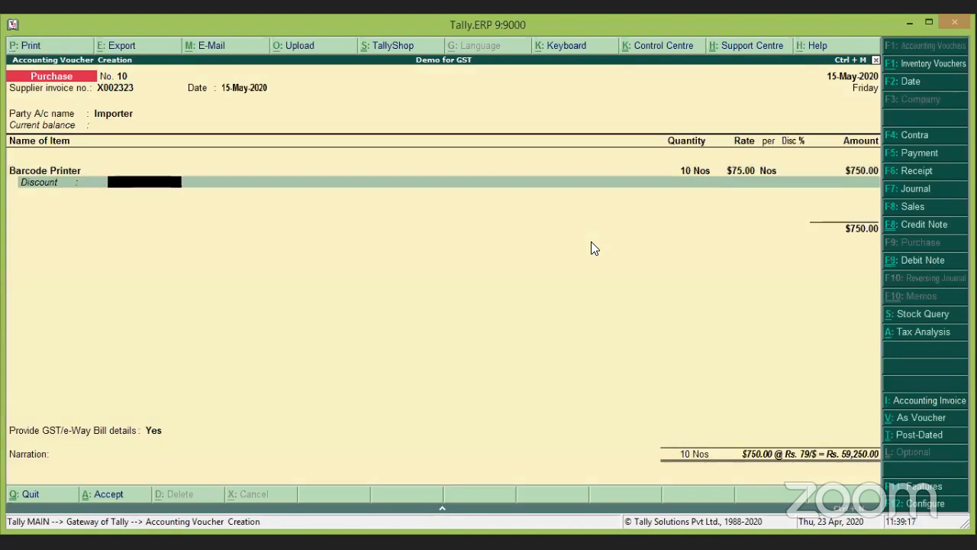
End the item list without a discount and enter bill of entry no. 35446 dated 15-May-2020 with port code 456789
key(Return)
key(Return)
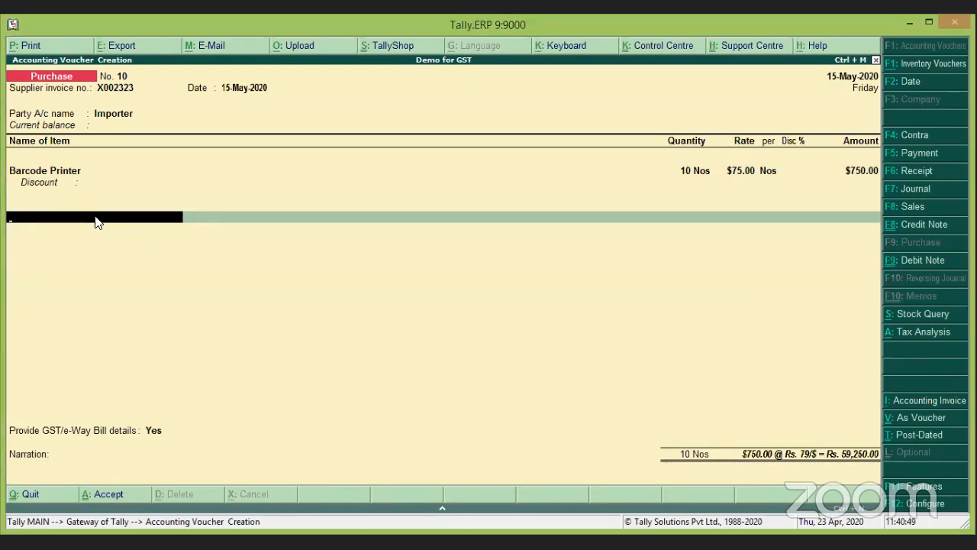
key(Return)
key(Return)
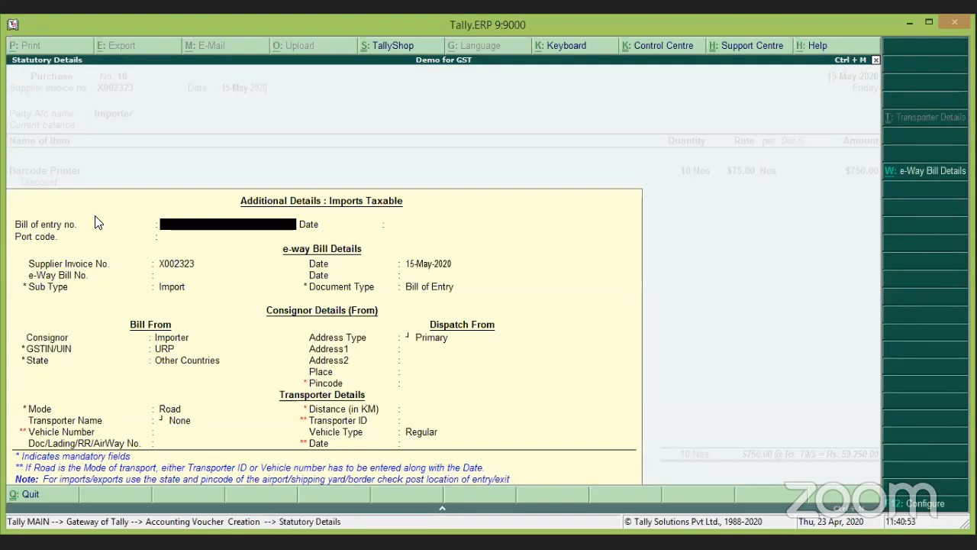
text(35446)
key(Return)
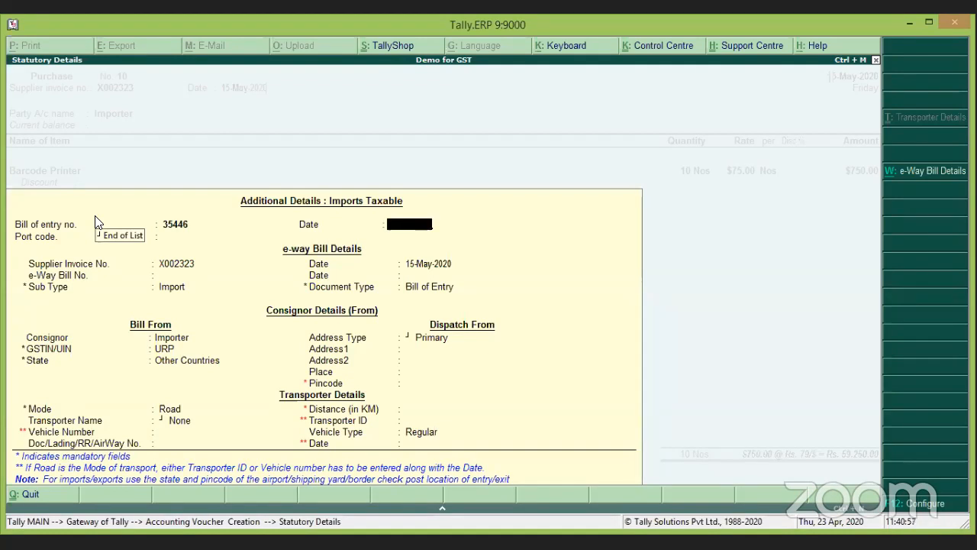
text(15-5-20)
key(Return)
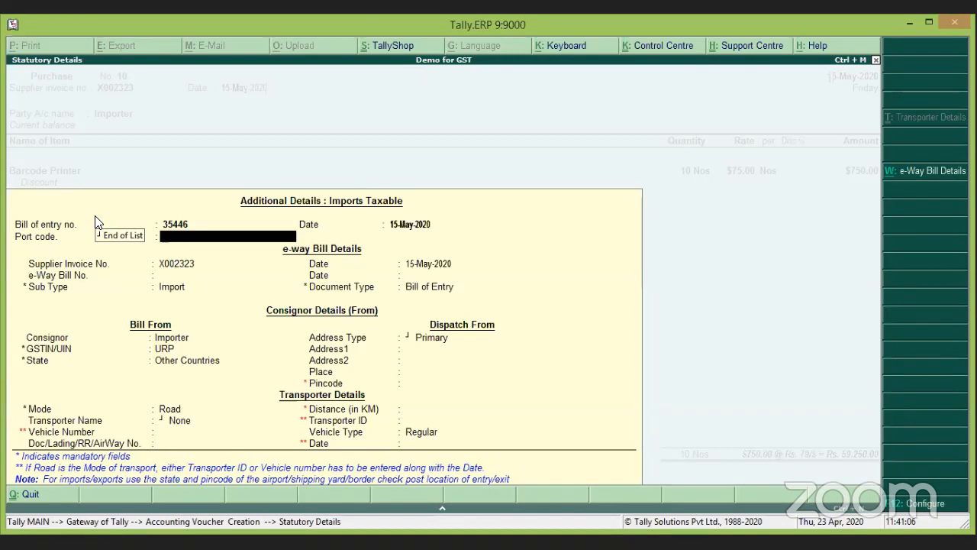
text(456789)
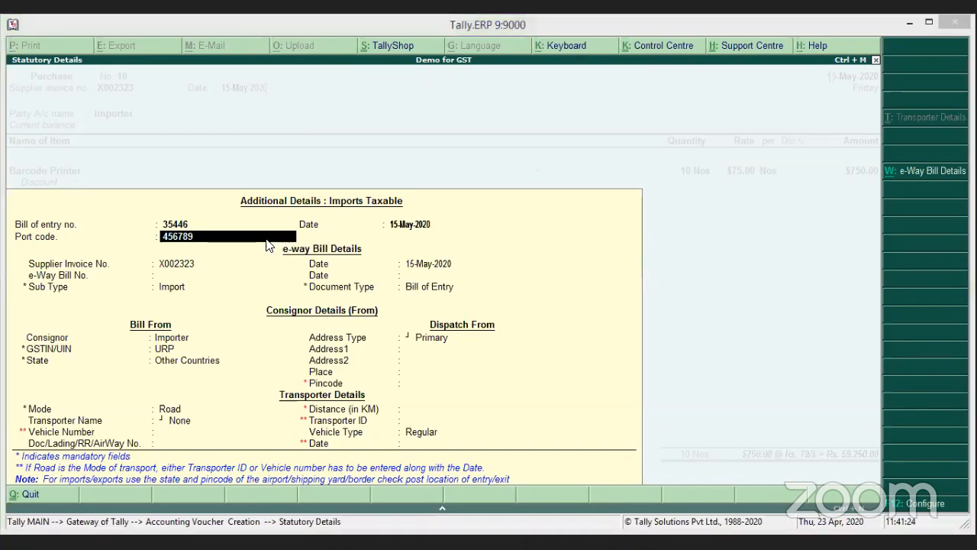
key(Return)
Accept the e-way bill and consignor details with sub type Import and Primary dispatch address, leaving the e-Way Bill number and address blank
key(Return)
key(Return)
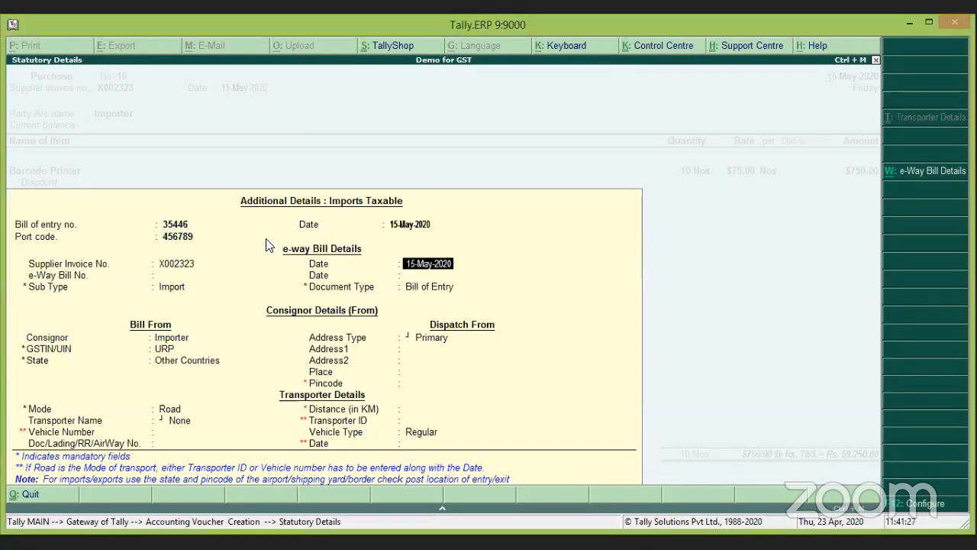
key(Return)
key(Return)
key(Return)
key(Return)
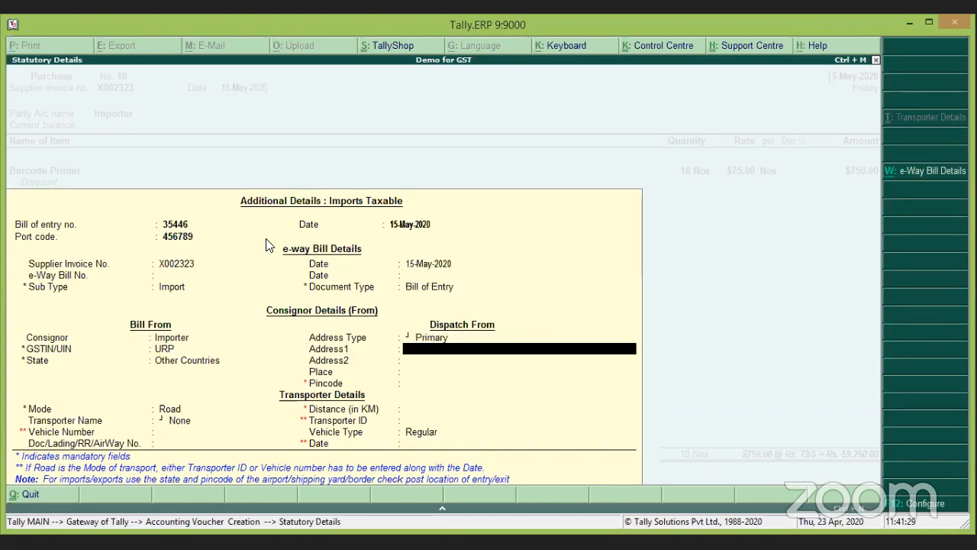
key(Return)
key(Return)
key(Return)
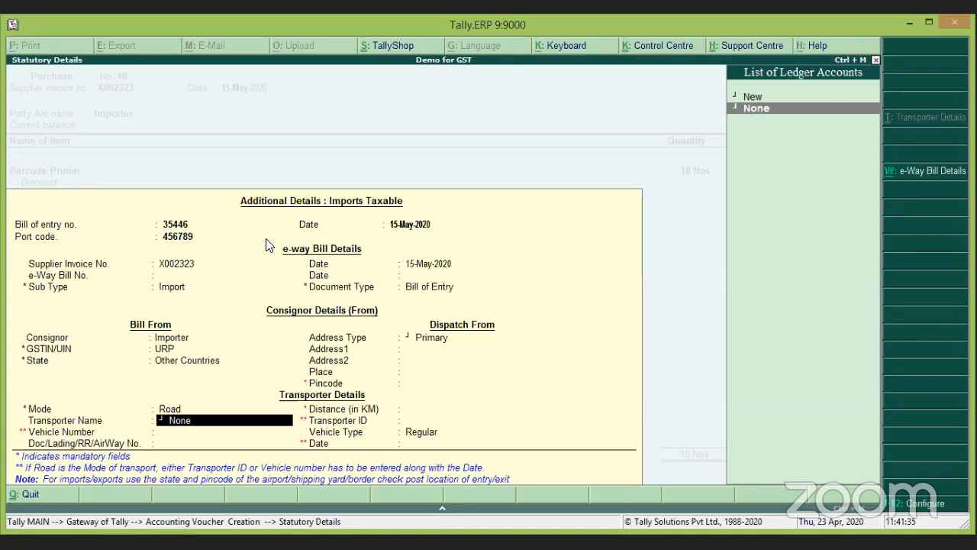
Keep the transporter name as None and vehicle type Regular, leaving the vehicle, document number and date blank, and accept the statutory details
key(Return)
key(Return)
key(Return)
key(Return)
key(Return)
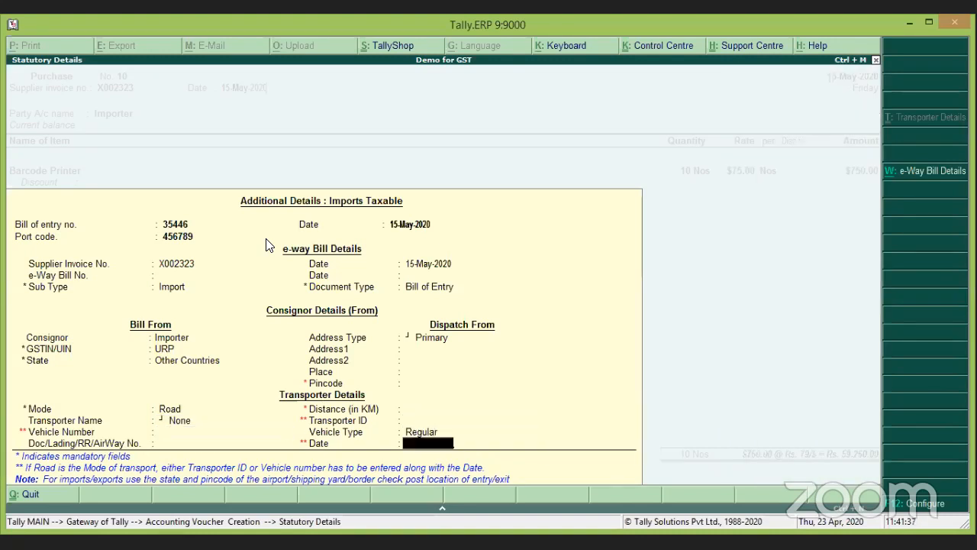
key(Return)
key(Return)
Accept the importer's bill-wise New Ref X002323 for $750.00 and save the purchase voucher without a narration
key(Return)
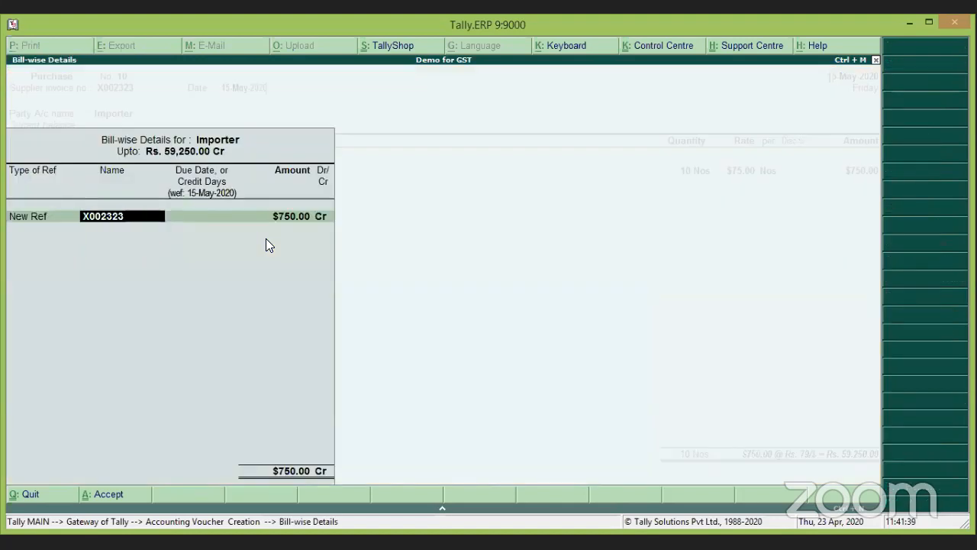
key(Return)
key(Return)
key(Return)
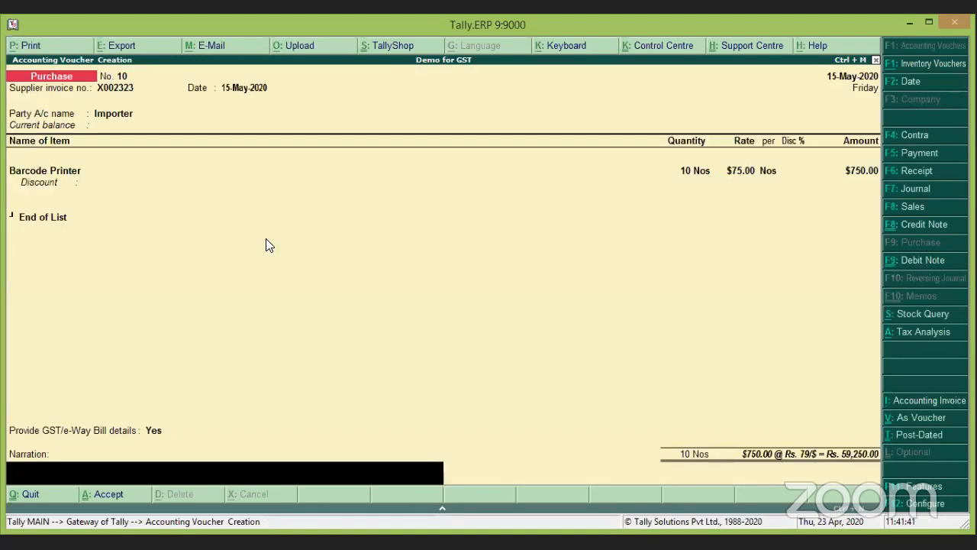
key(Return)
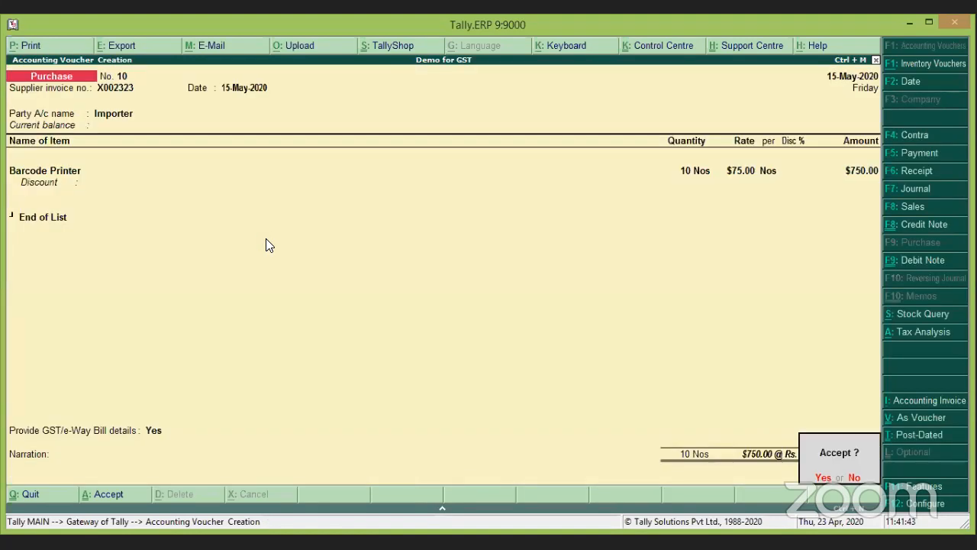
key(Return)
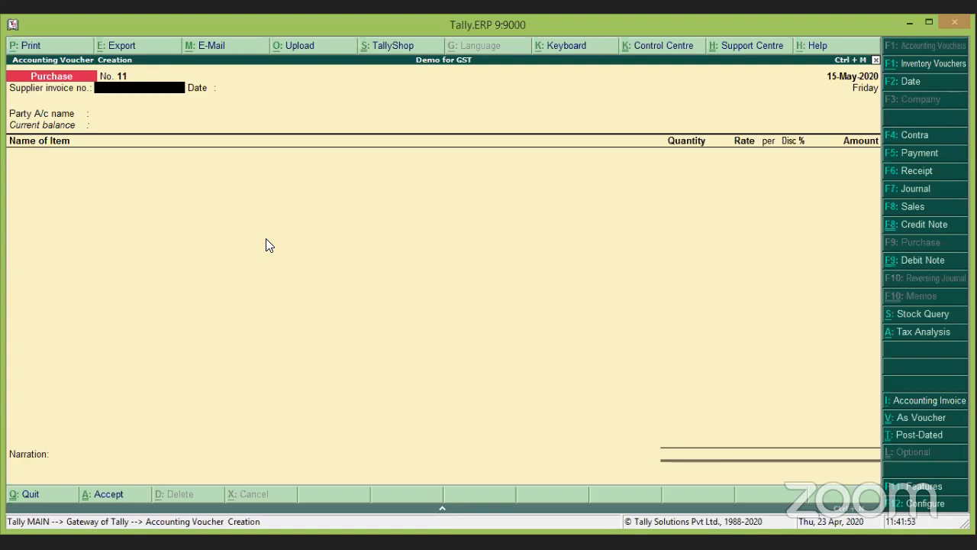
Leave purchase voucher creation and open the GST reports list under Statutory Reports
key(Escape)
key(y)
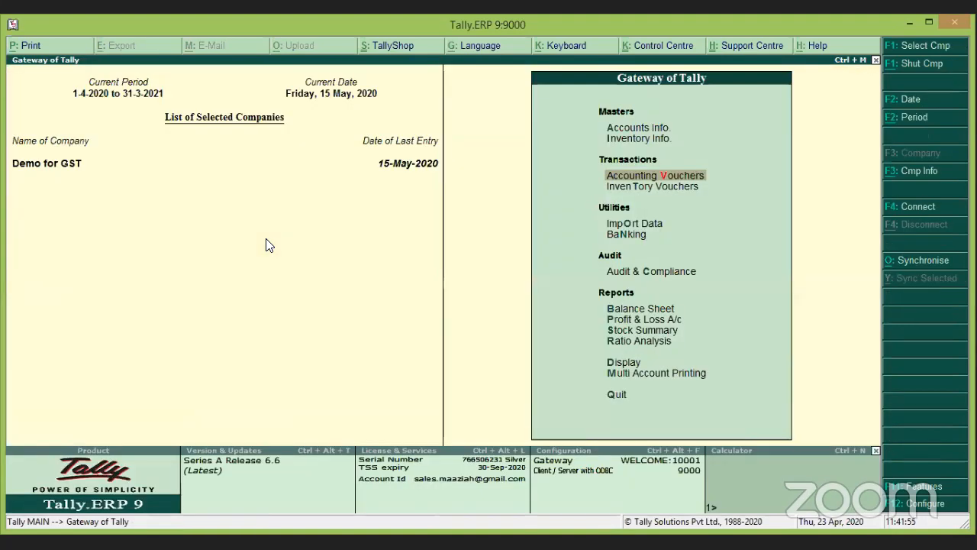
key(d)
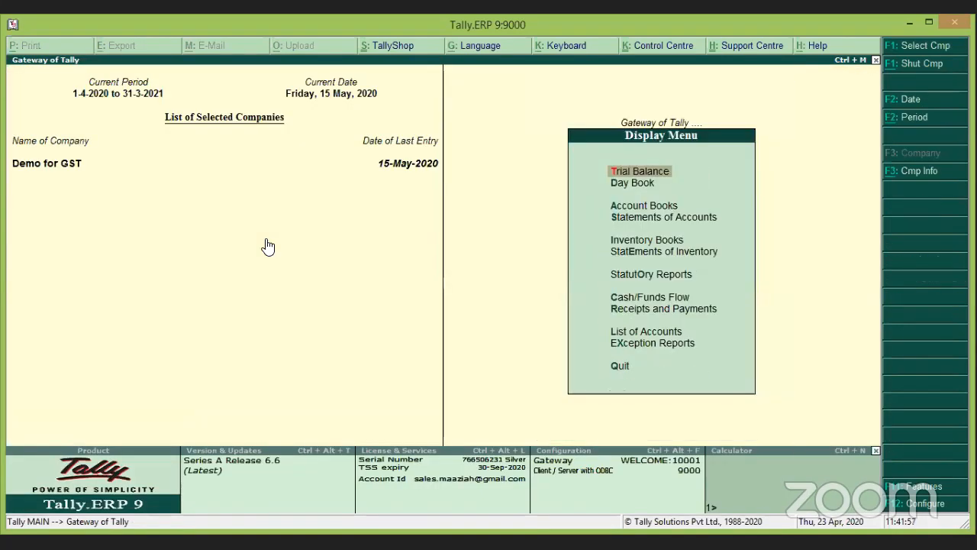
key(Down)
key(Down)
key(Down)
key(Down)
key(Down)
key(Down)
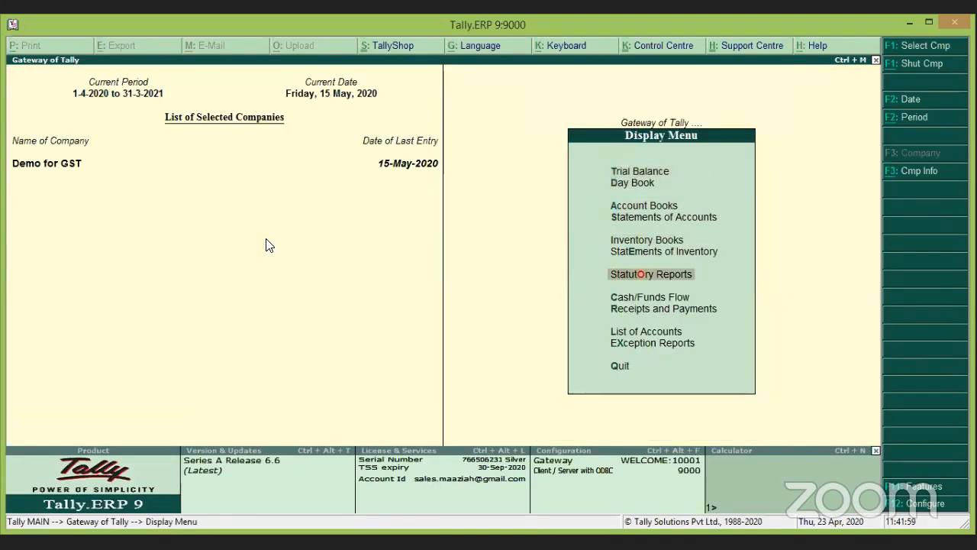
key(Return)
key(Return)
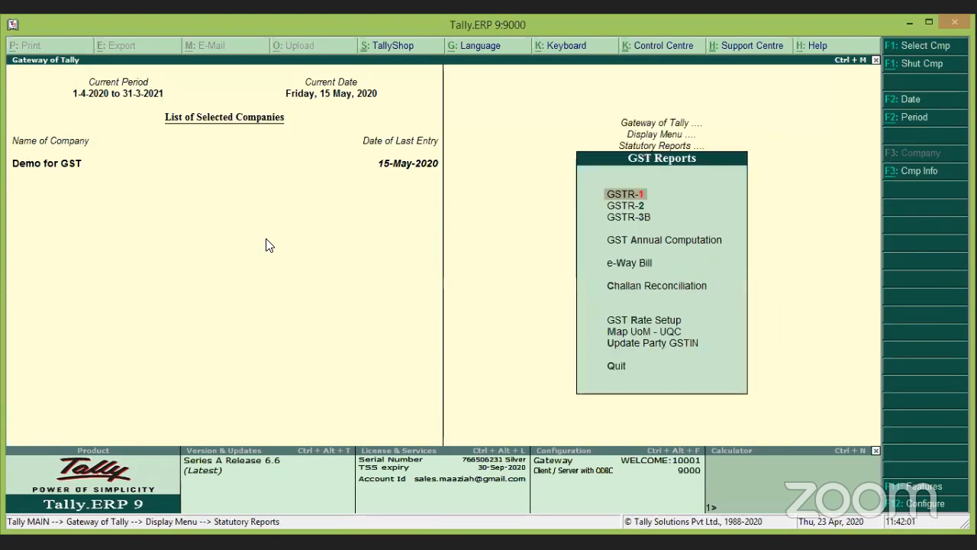
Open the GSTR-3B report and set its period to 1-May-2020 to 31-May-2020
key(Down)
key(Down)
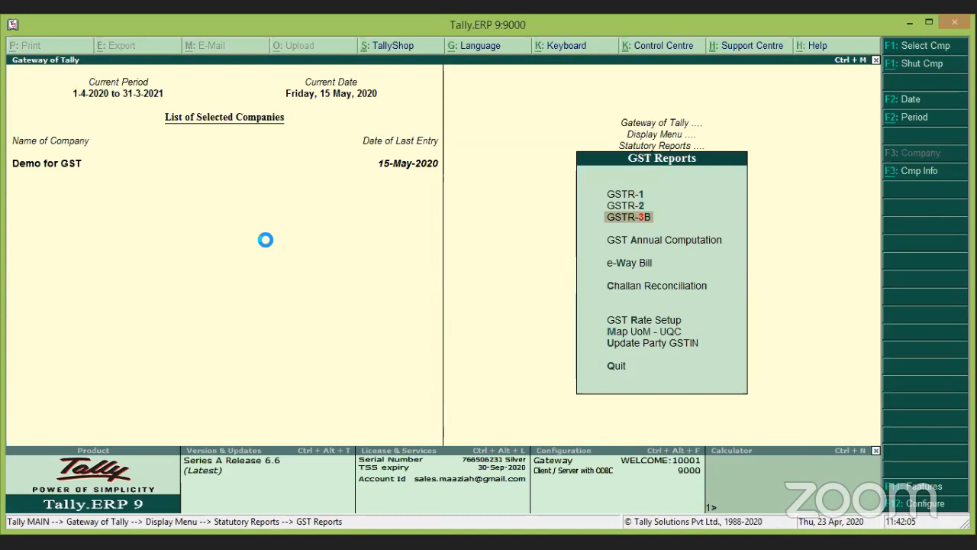
key(Return)
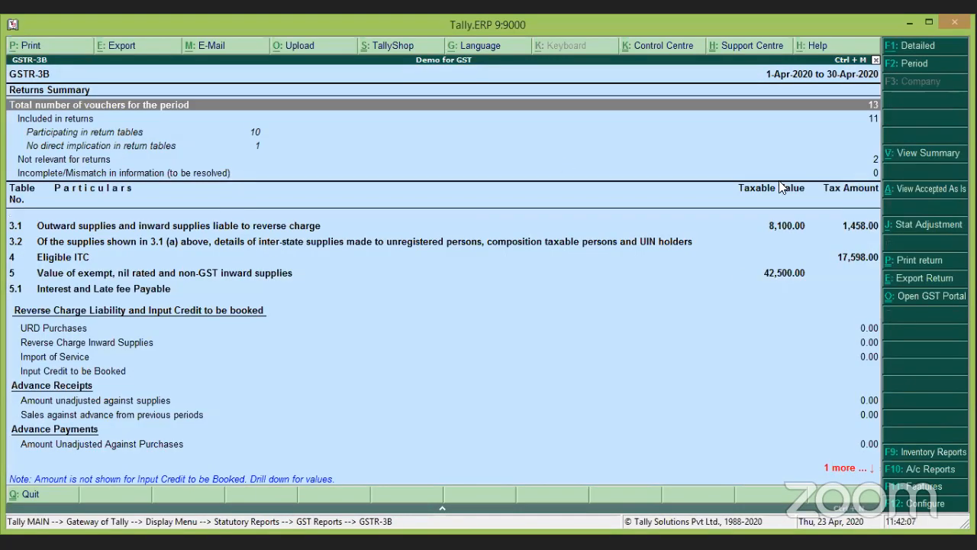
click(914, 65)
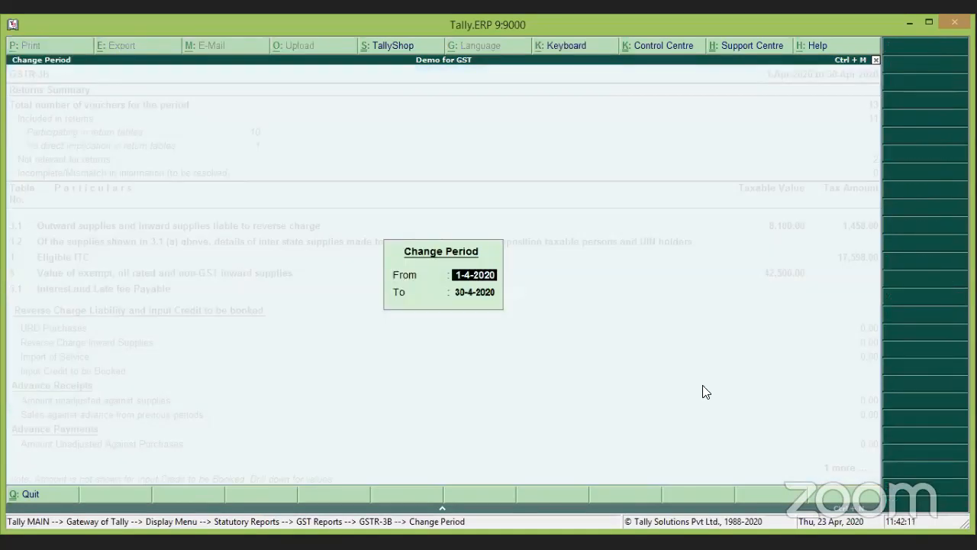
text(may)
key(Return)
text(m)
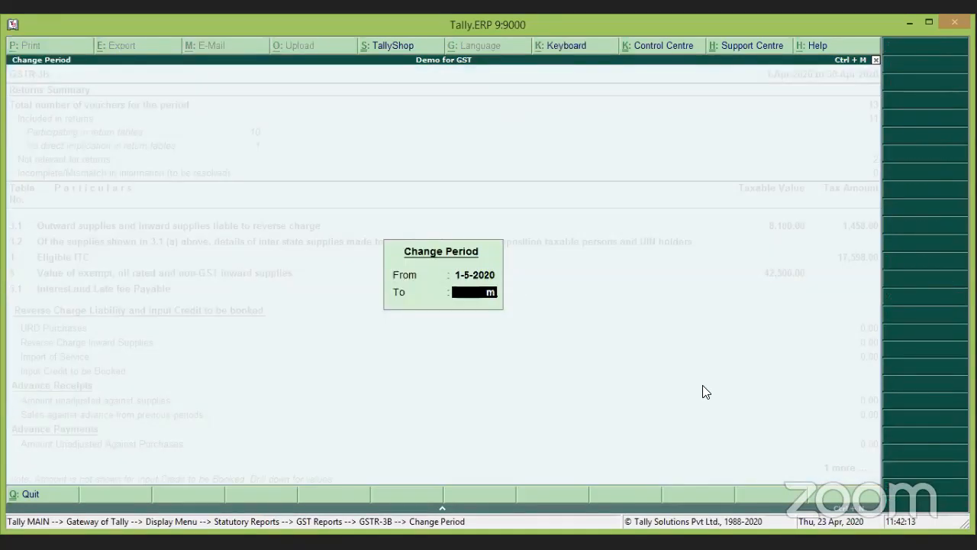
text(ay)
key(Return)
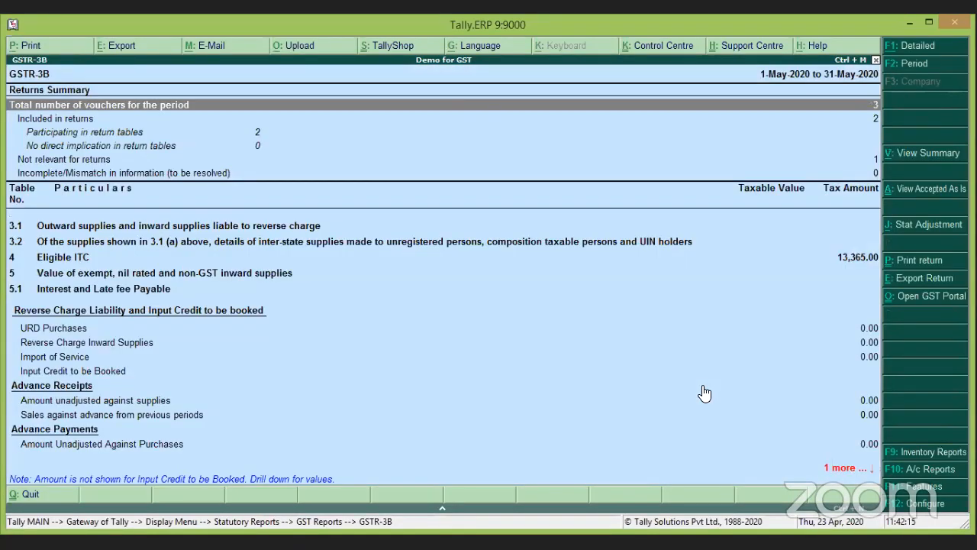
Go to the Eligible ITC row in GSTR-3B and switch the report to its detailed view
key(Down)
key(Down)
key(Down)
key(Down)
key(Down)
key(Down)
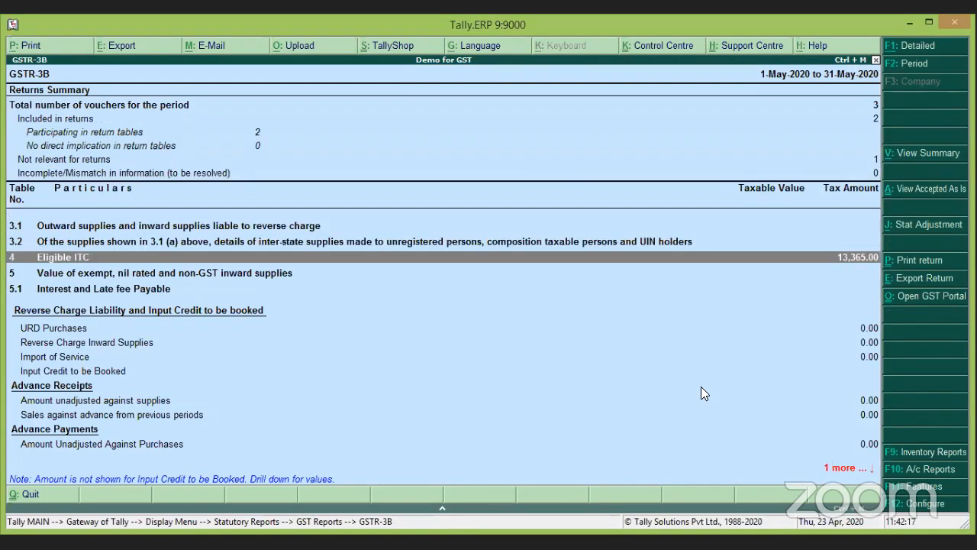
click(933, 55)
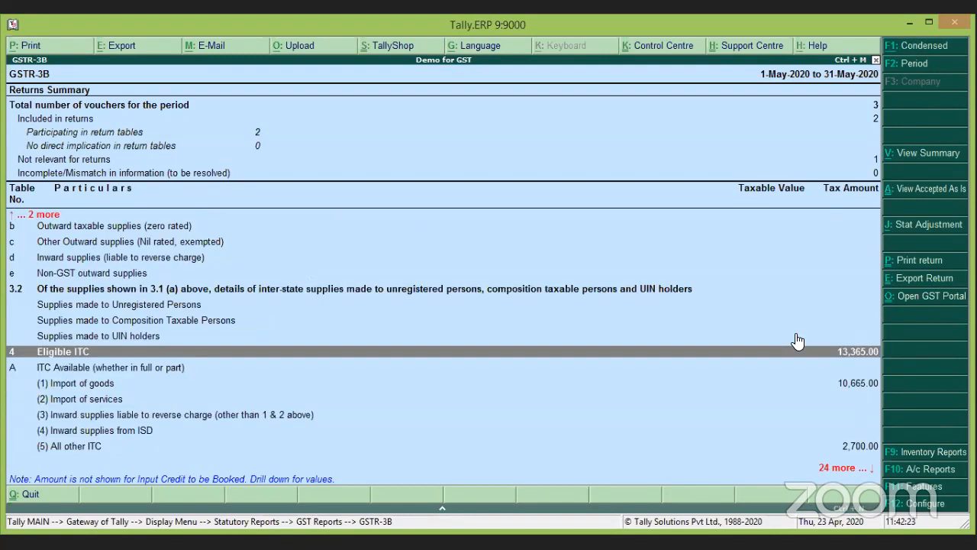
Examine the detailed GSTR-3B rows from Import of goods under Eligible ITC down to Late Fees and back
key(Down)
key(Down)
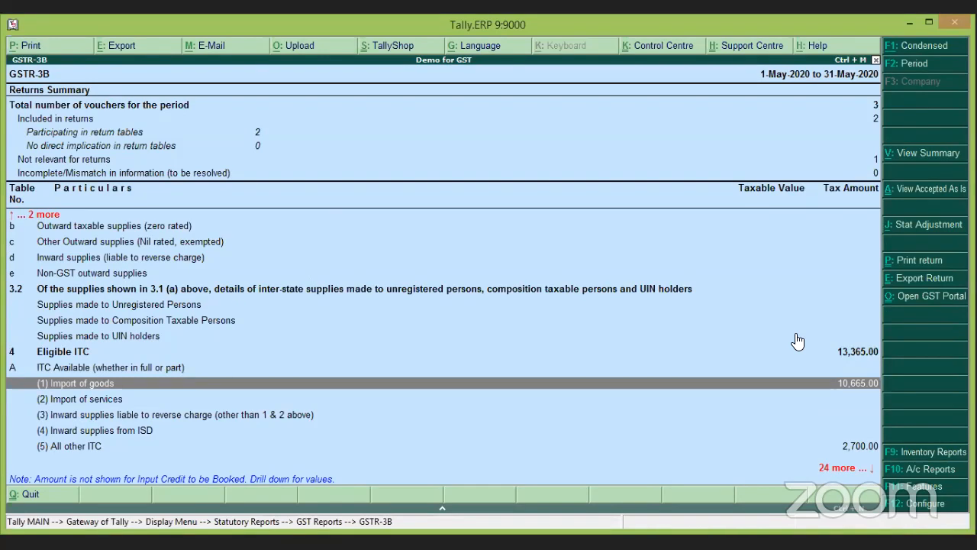
key(Down)
key(Down)
key(Down)
key(Down)
key(Down)
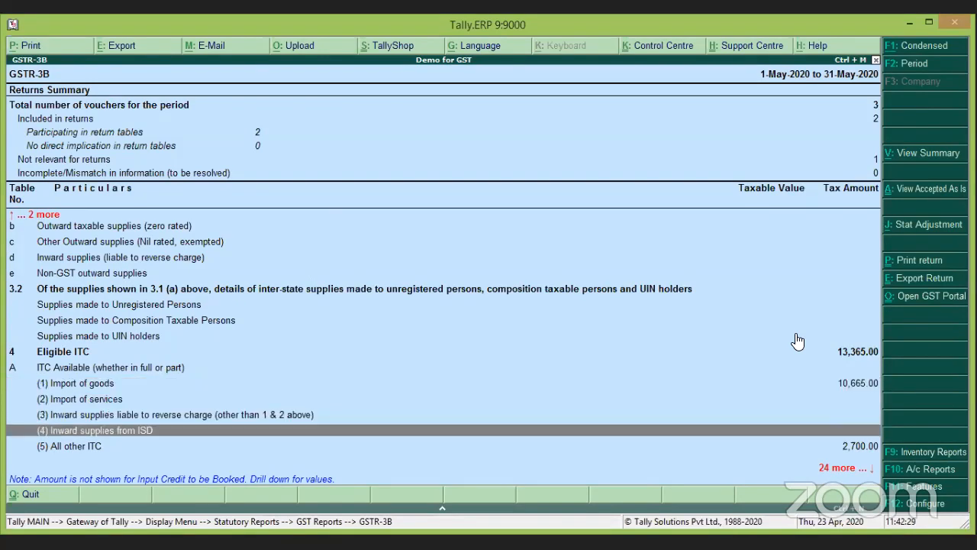
key(Down)
key(Down)
key(Down)
key(Down)
key(Down)
key(Down)
key(Down)
key(Down)
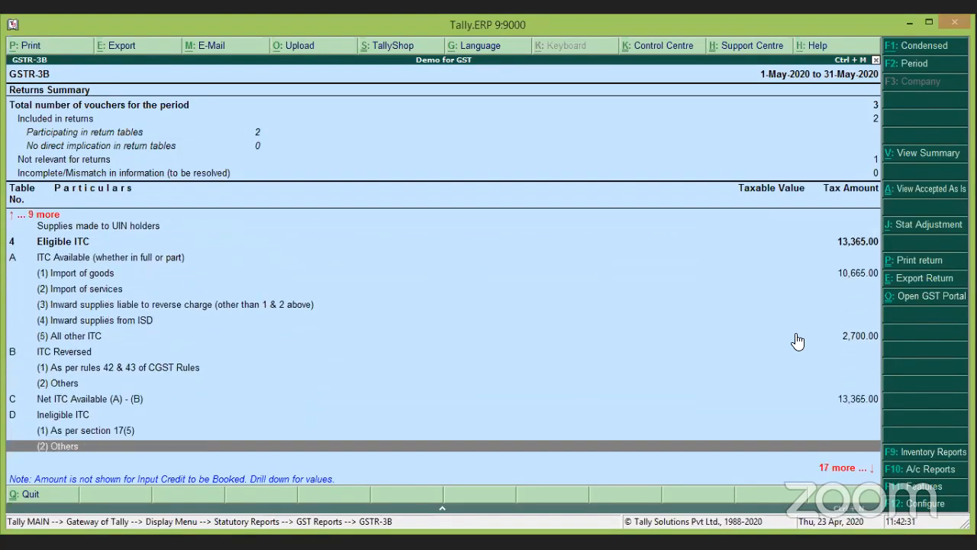
key(Down)
key(Down)
key(Down)
key(Down)
key(Down)
key(Down)
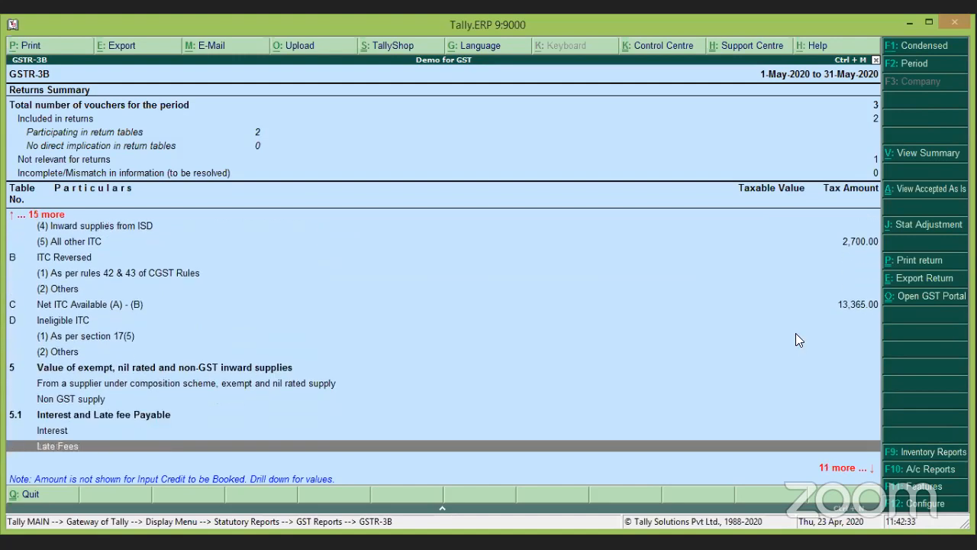
key(Down)
key(Up)
key(Up)
key(Up)
key(Up)
key(Up)
key(Up)
key(Up)
key(Up)
key(Up)
key(Up)
key(Up)
key(Up)
key(Up)
key(Up)
key(Up)
key(Up)
key(Up)
key(Up)
key(Up)
key(Up)
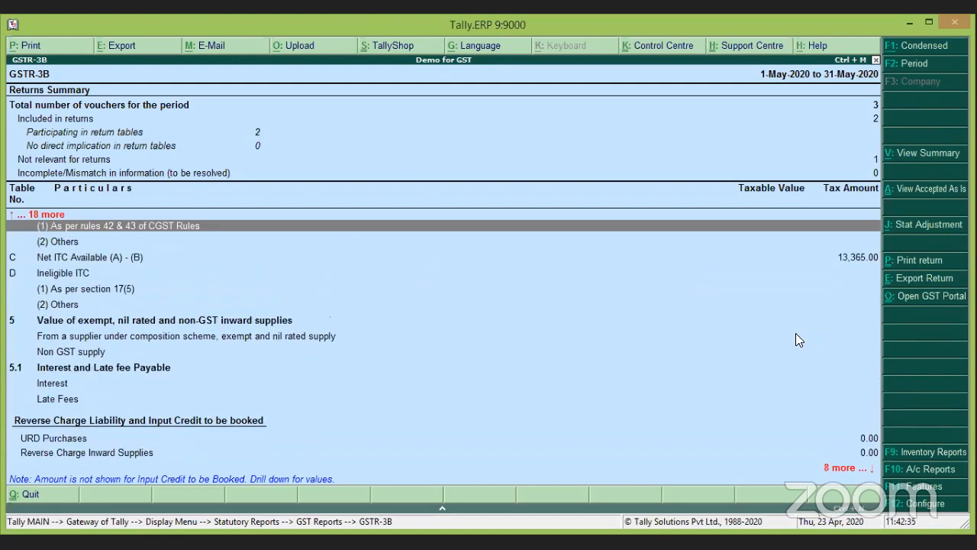
Drill down from Import of goods to the Importer's purchase voucher, view it, and close it without changes
key(Down)
key(Down)
key(Return)
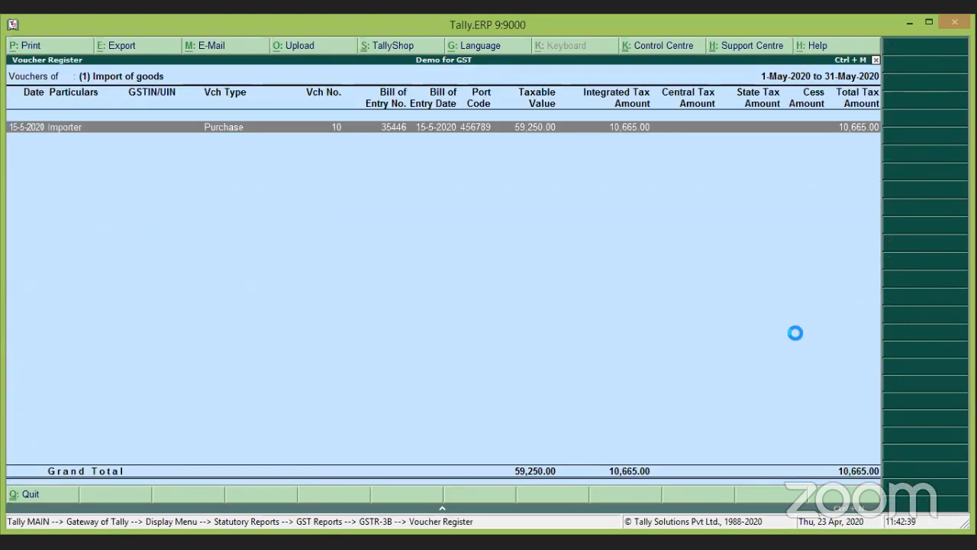
key(Return)
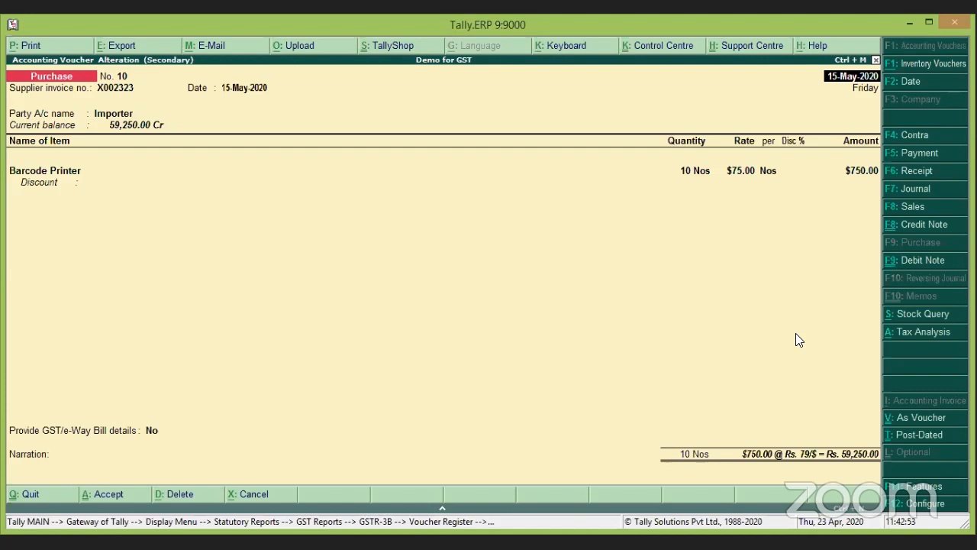
key(Escape)
key(Return)
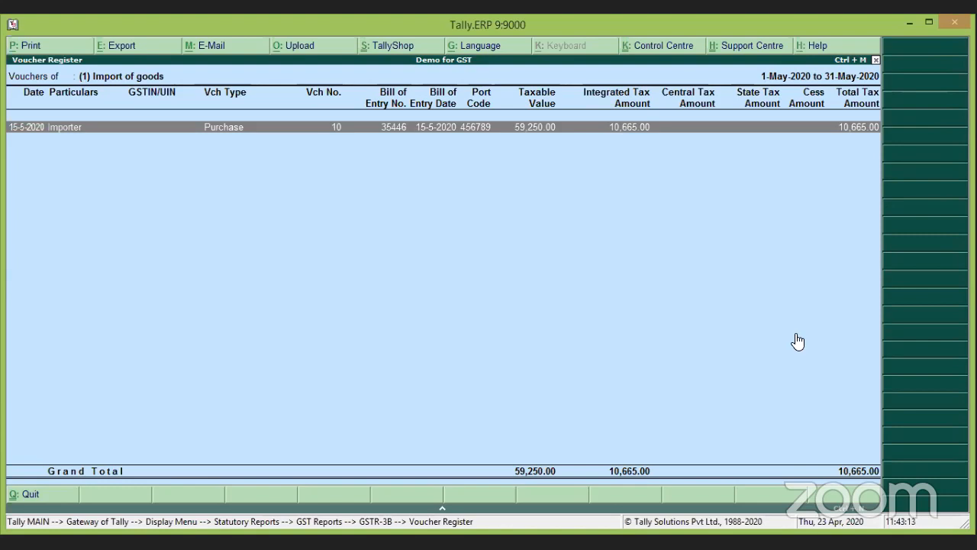
Close the Import of goods voucher register and the GST reports, returning to the Gateway of Tally
key(Escape)
key(Escape)
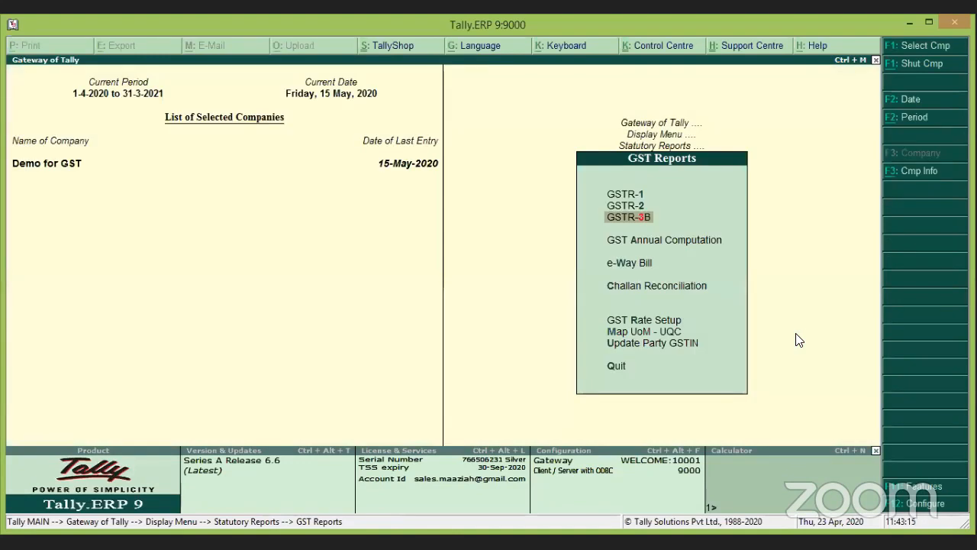
key(Escape)
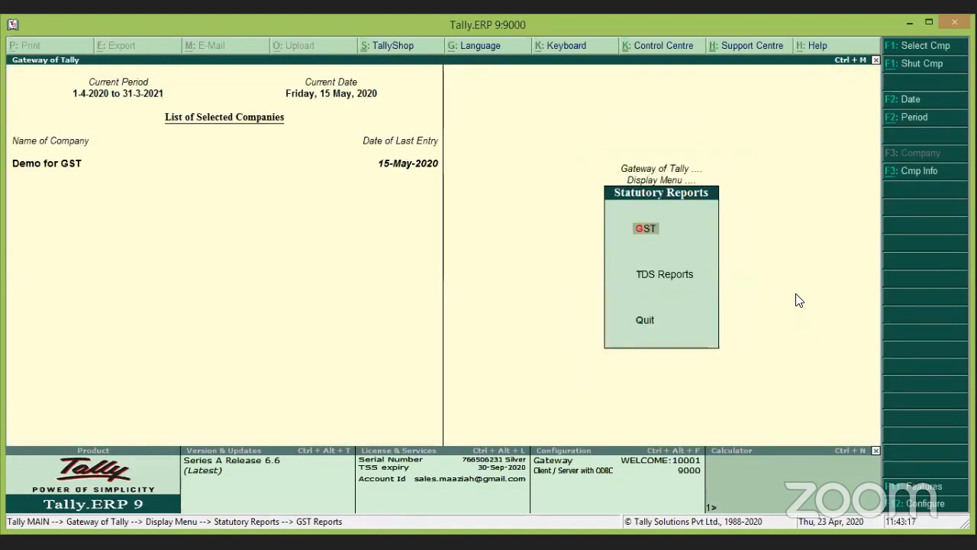
key(Escape)
key(Escape)
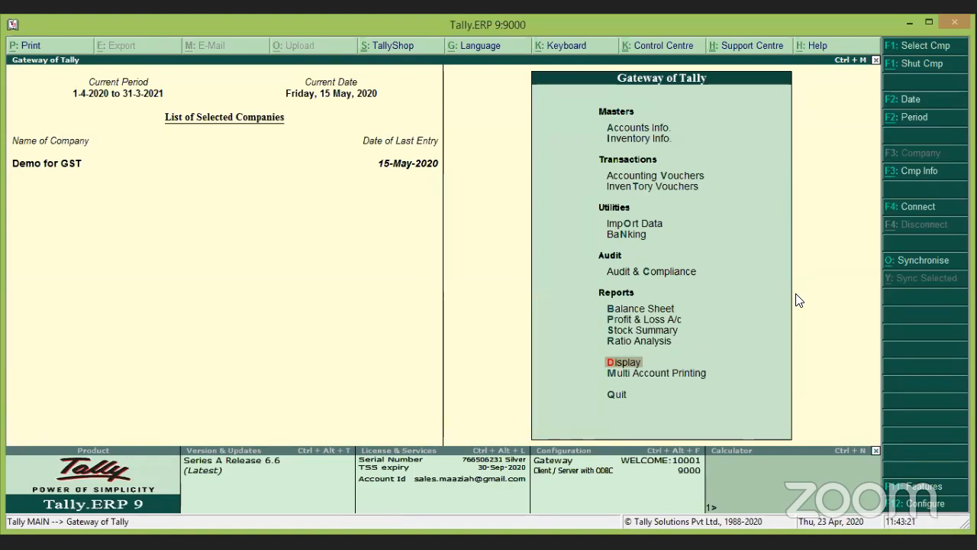
Open accounting voucher entry and switch the new voucher to a Journal
key(Up)
key(Up)
key(Up)
key(Up)
key(Up)
key(Up)
key(Up)
key(Up)
key(Up)
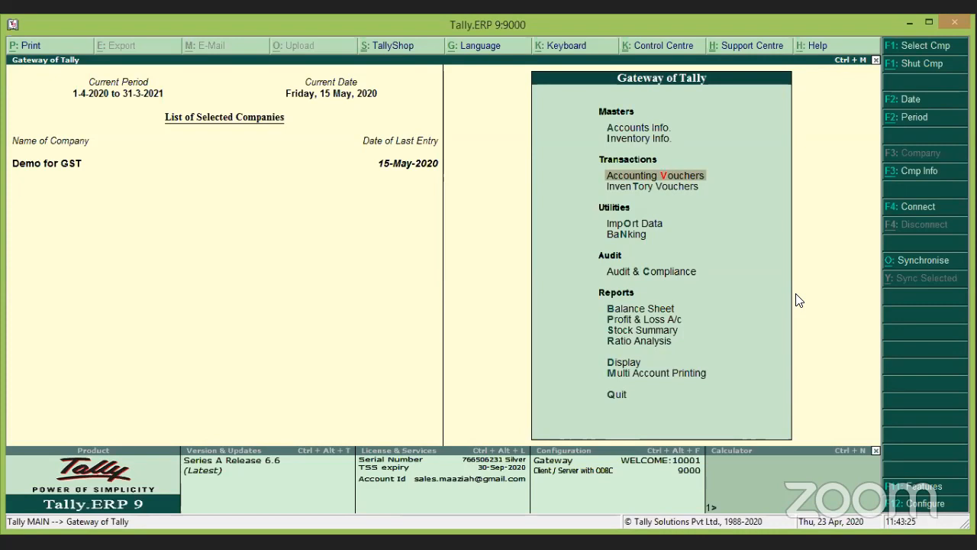
key(Return)
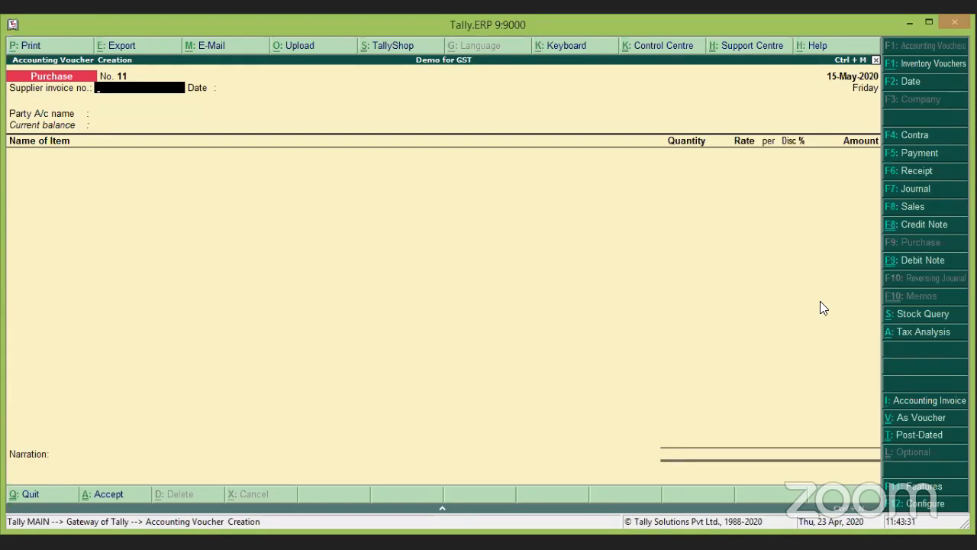
click(927, 193)
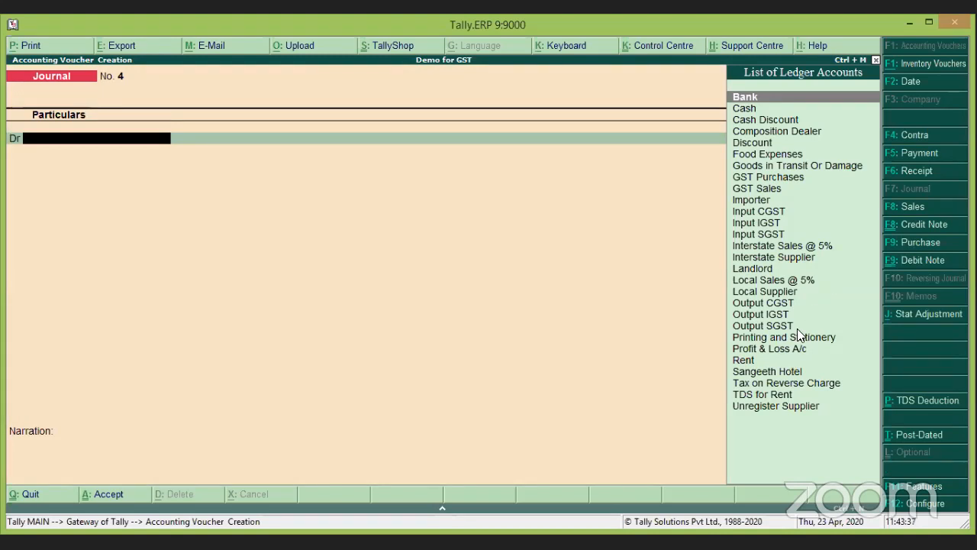
Set the journal's stat adjustment to GST, Increase of Tax Liability, with Import of Goods as additional details
click(937, 326)
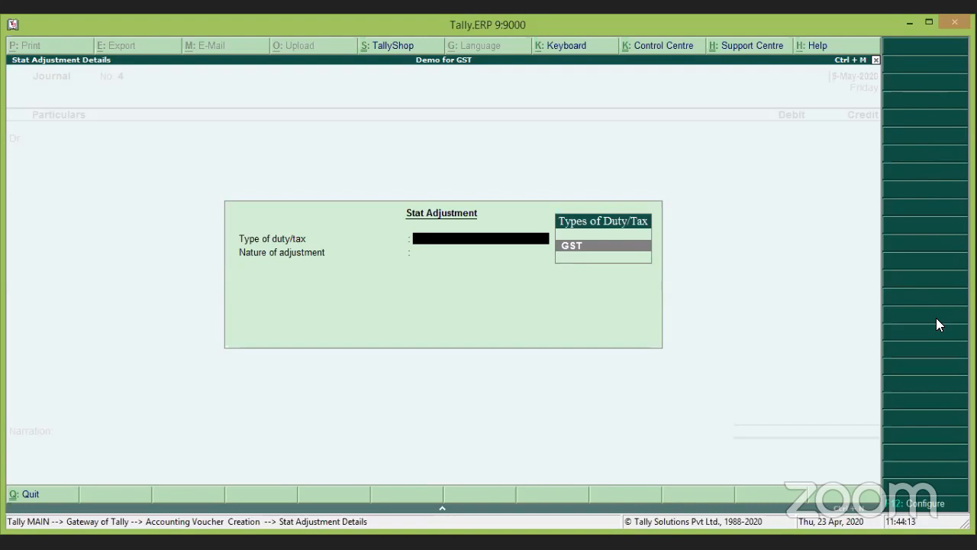
key(Return)
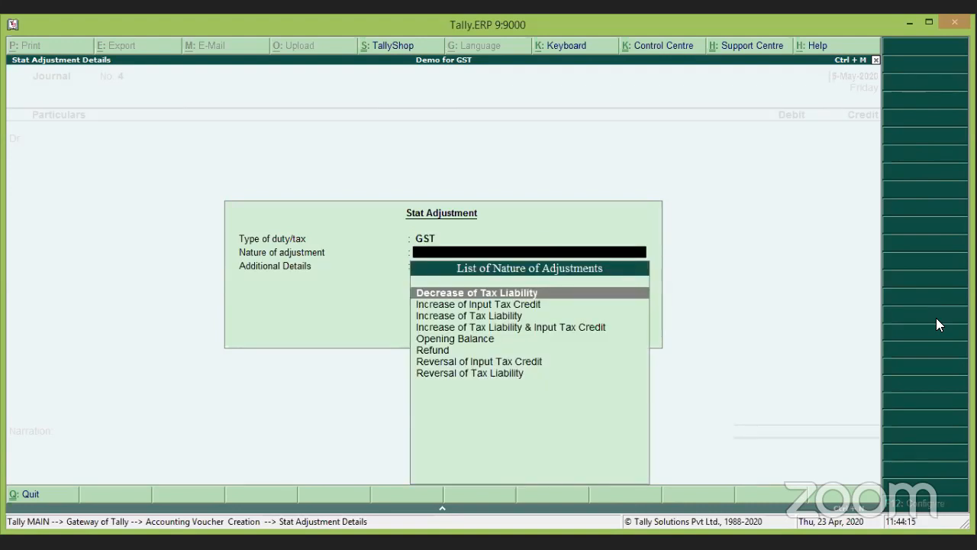
key(Down)
key(Down)
key(Return)
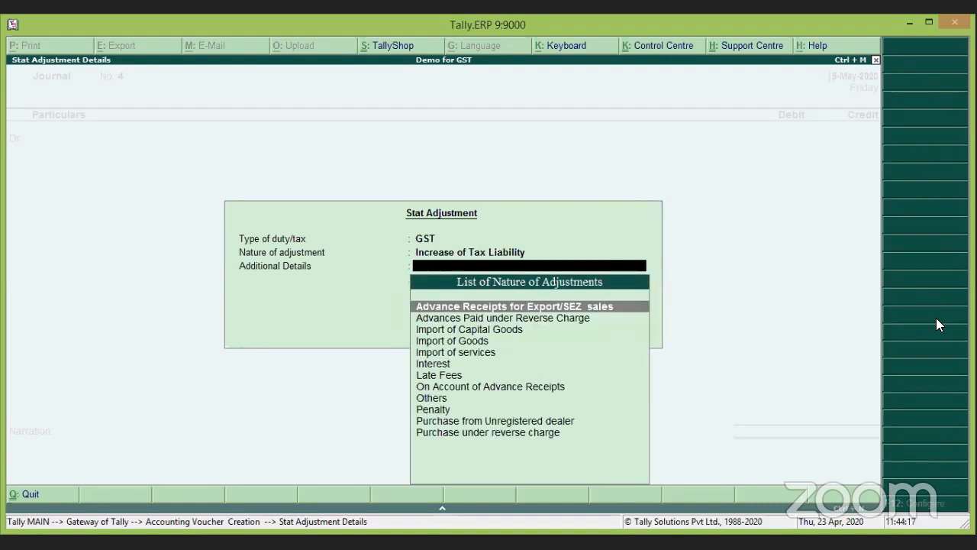
key(Down)
key(Down)
key(Down)
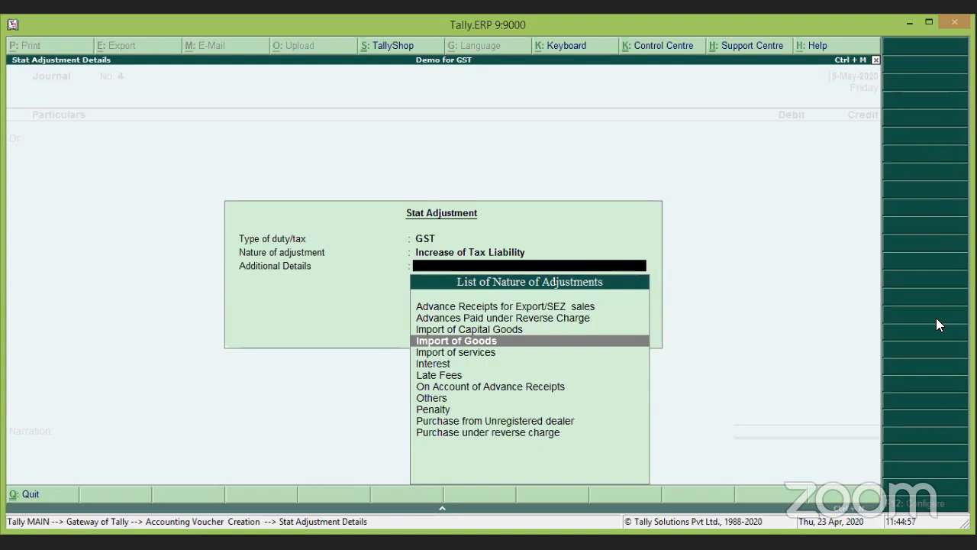
key(Return)
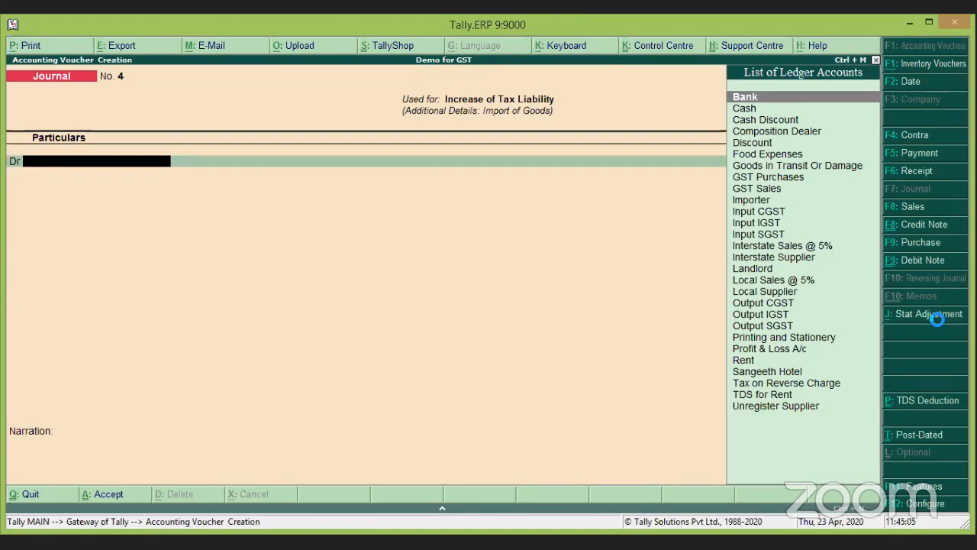
Start creating a ledger for the journal's debit line named Tax on Imports, leaving the alias and description blank
key(alt+c)
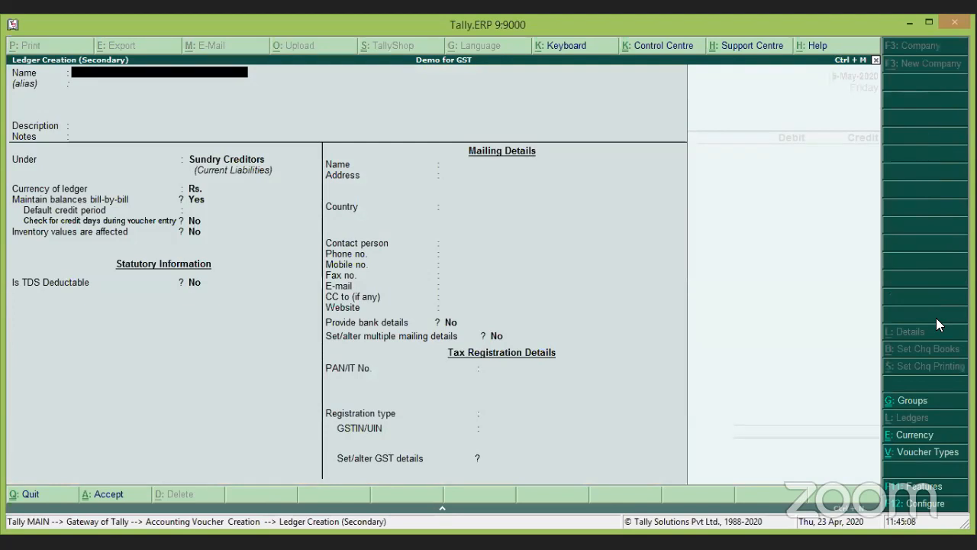
text(Impo)
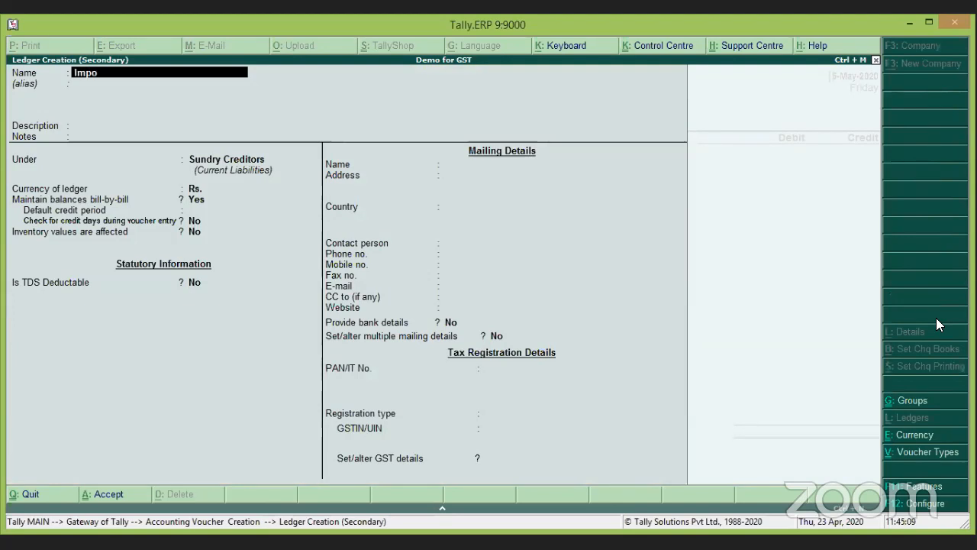
key(BackSpace)
key(BackSpace)
key(BackSpace)
key(BackSpace)
text(Tax on Imports)
key(Return)
key(Return)
key(Return)
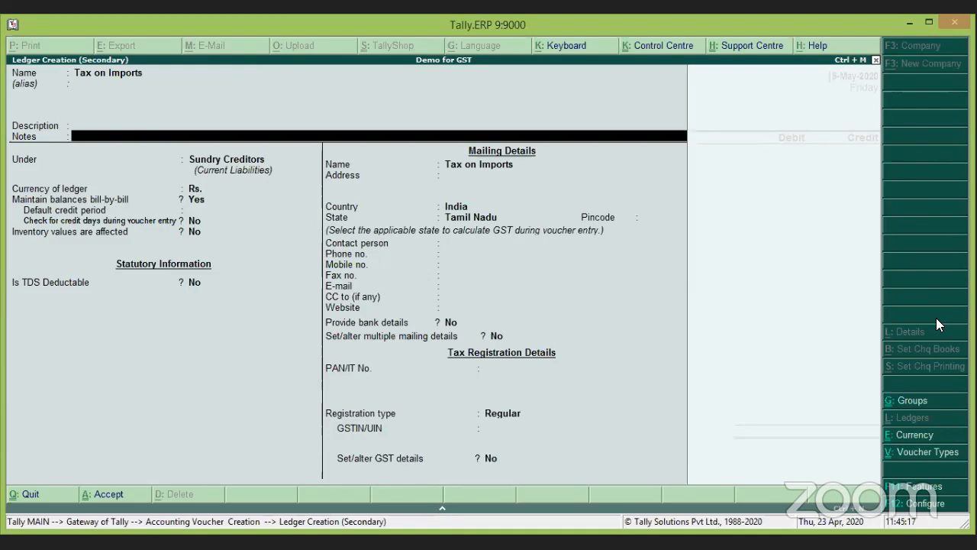
Group the Tax on Imports ledger under Direct Expenses, keeping the ledger type and purchase appropriation method as Not Applicable
key(Return)
text(Di)
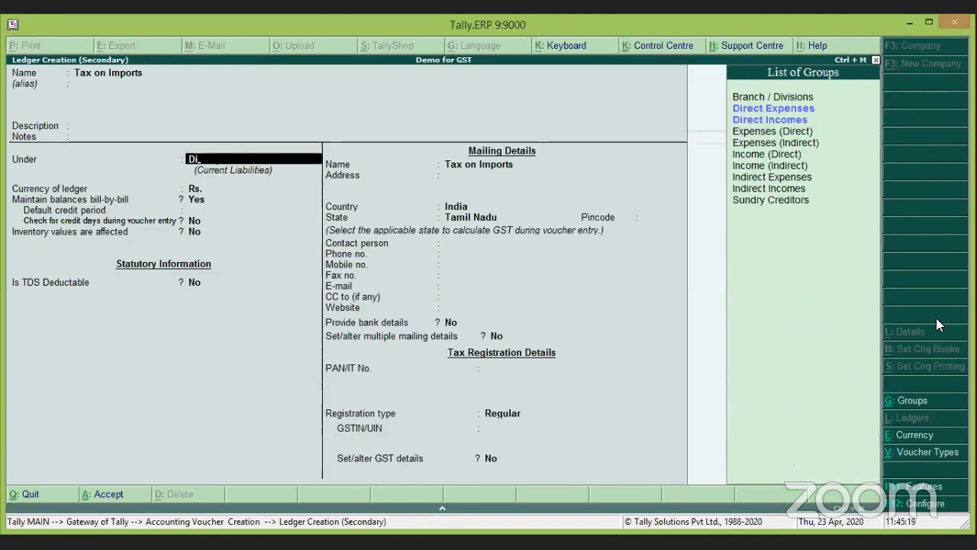
key(Return)
key(Return)
key(Return)
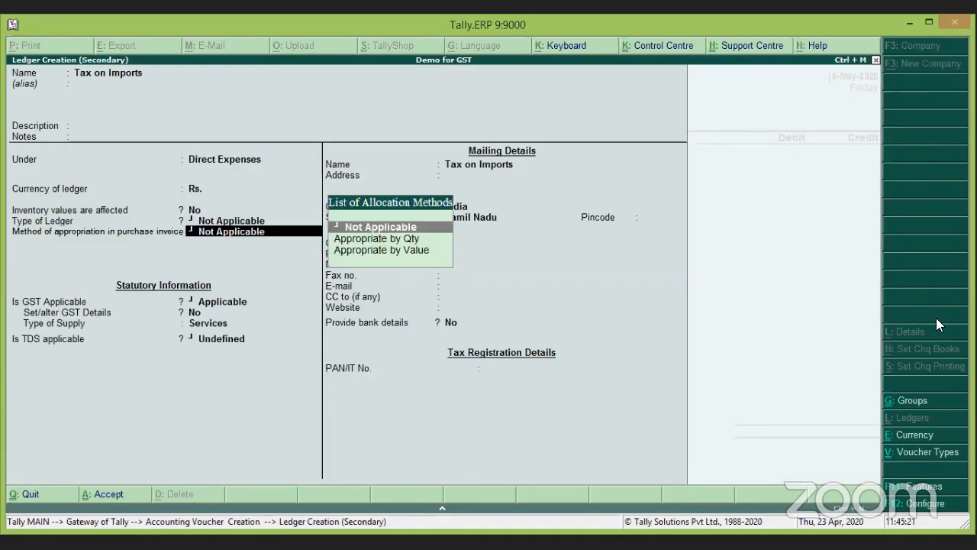
key(Return)
Set both GST and TDS applicability of the Tax on Imports ledger to Not Applicable
key(Down)
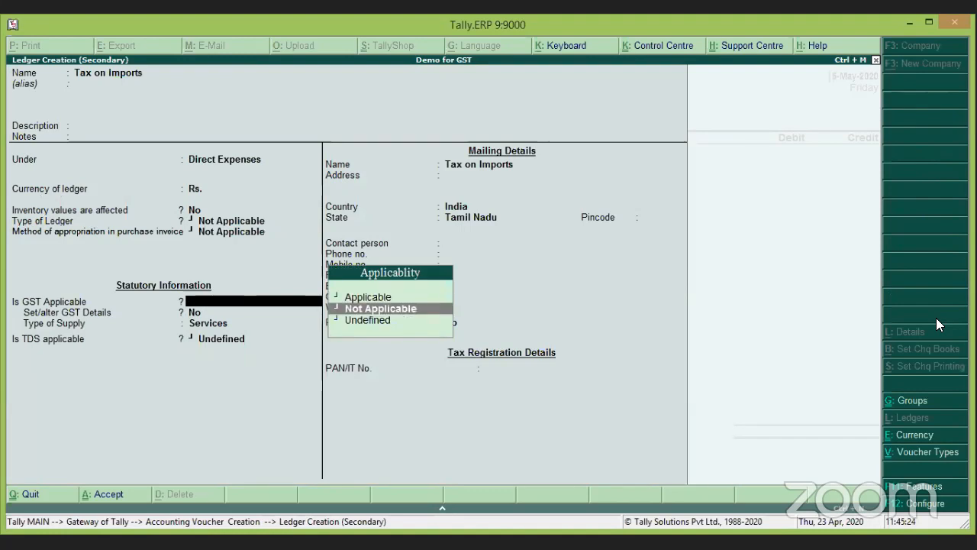
key(Return)
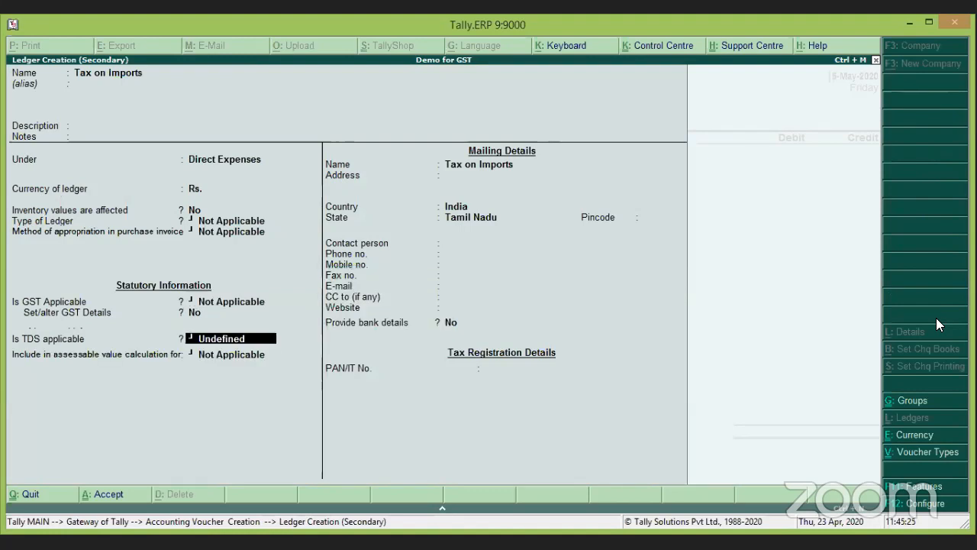
key(Return)
key(Return)
key(Return)
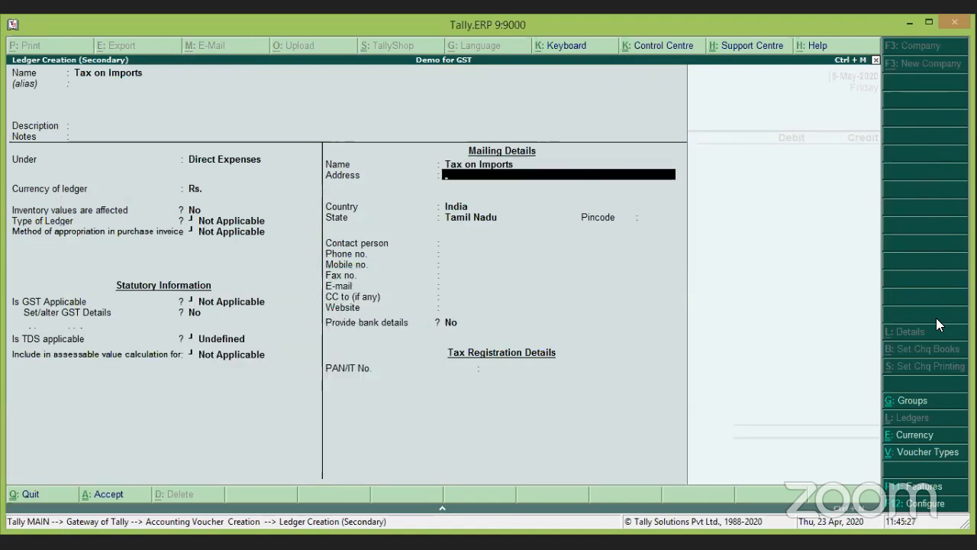
key(BackSpace)
key(BackSpace)
key(BackSpace)
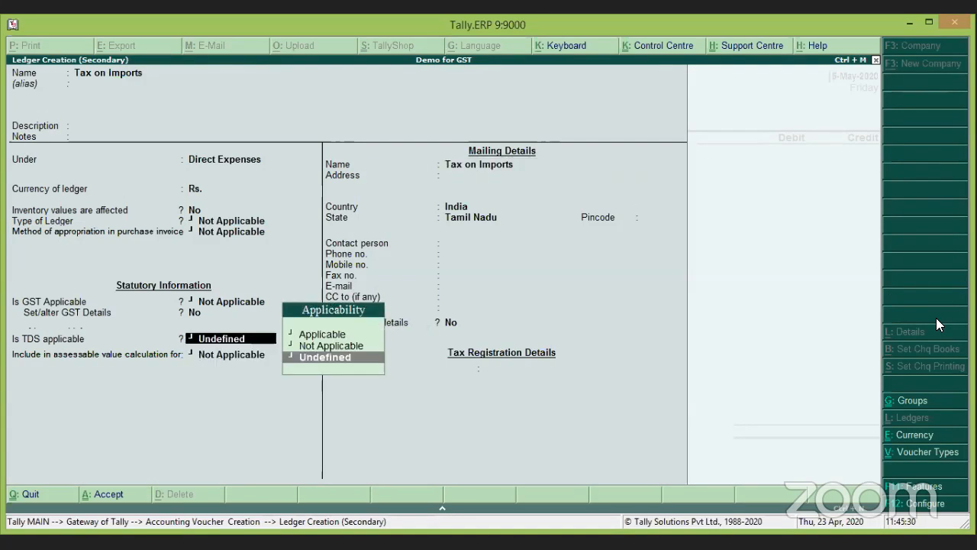
key(Up)
key(Return)
Keep the default mailing and tax registration details and save the Tax on Imports ledger
key(Return)
key(Return)
key(Return)
key(Return)
key(Return)
key(Return)
key(Return)
key(Return)
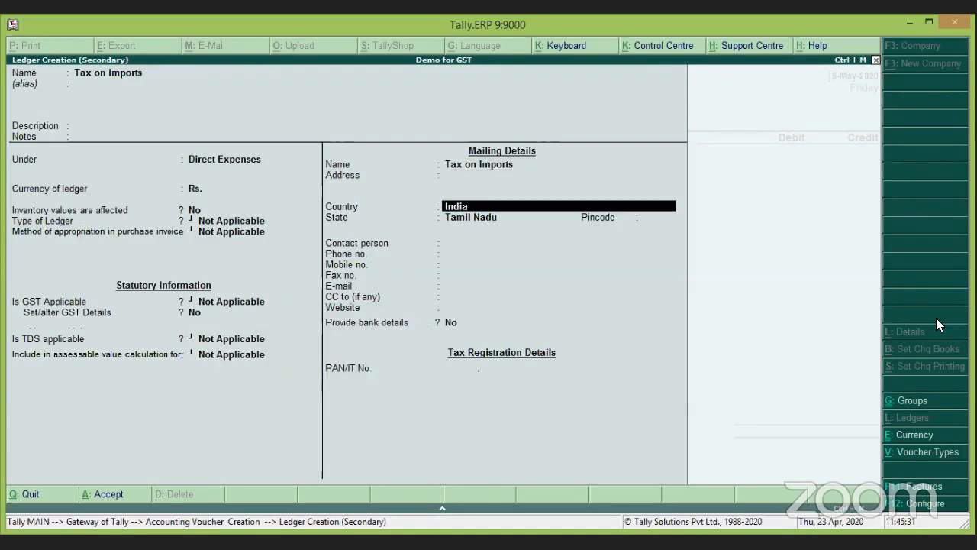
key(Return)
key(Return)
key(Return)
key(Return)
key(Return)
key(Return)
key(Return)
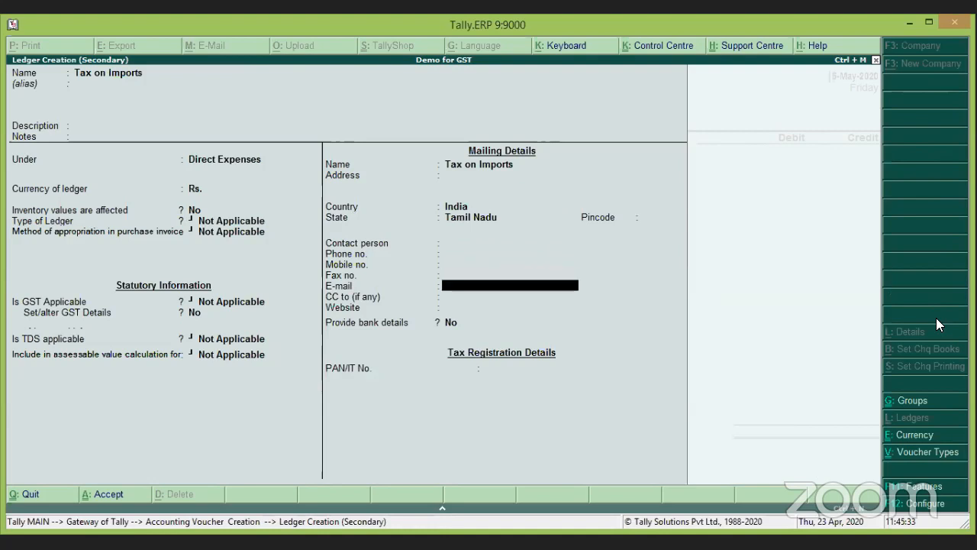
key(Return)
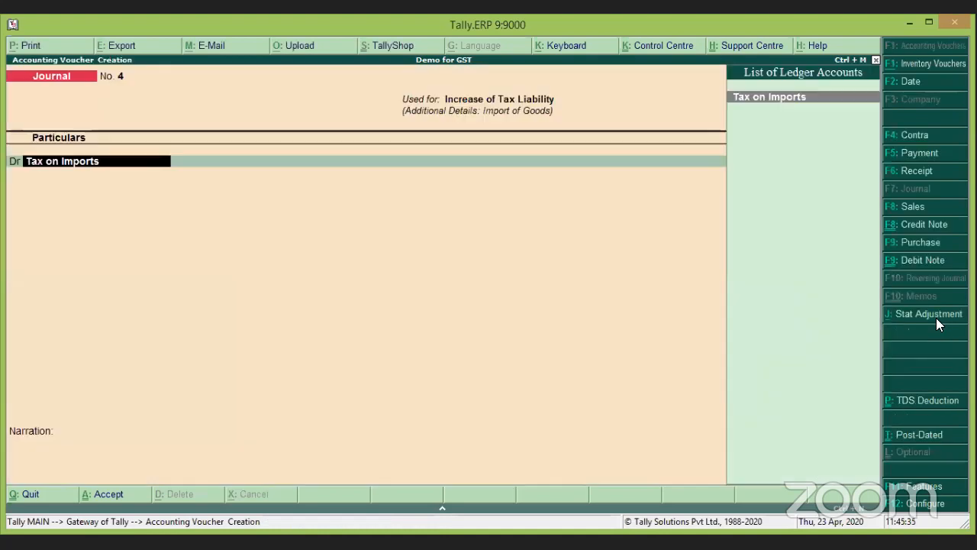
Discard the unfinished journal voucher without entering a debit amount and return to the Gateway of Tally
key(Return)
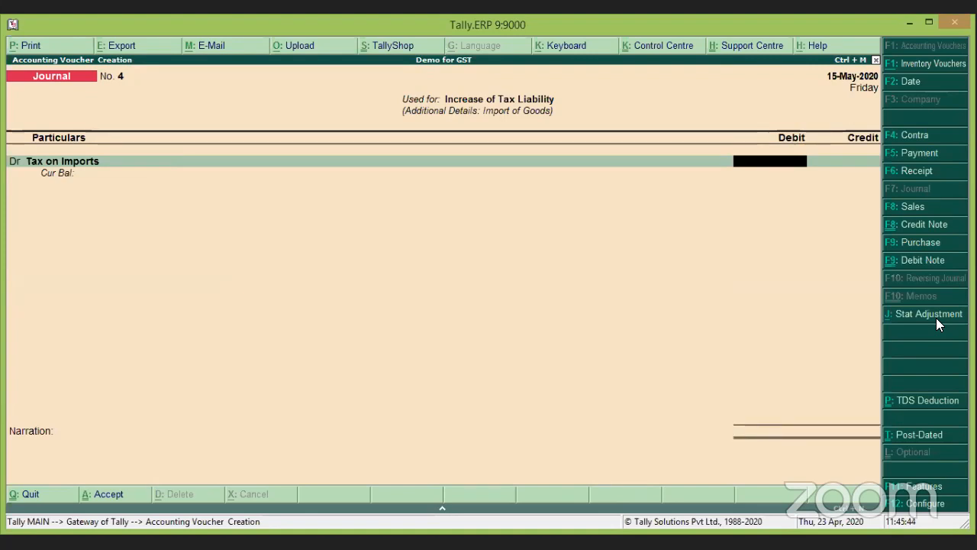
key(Escape)
key(y)
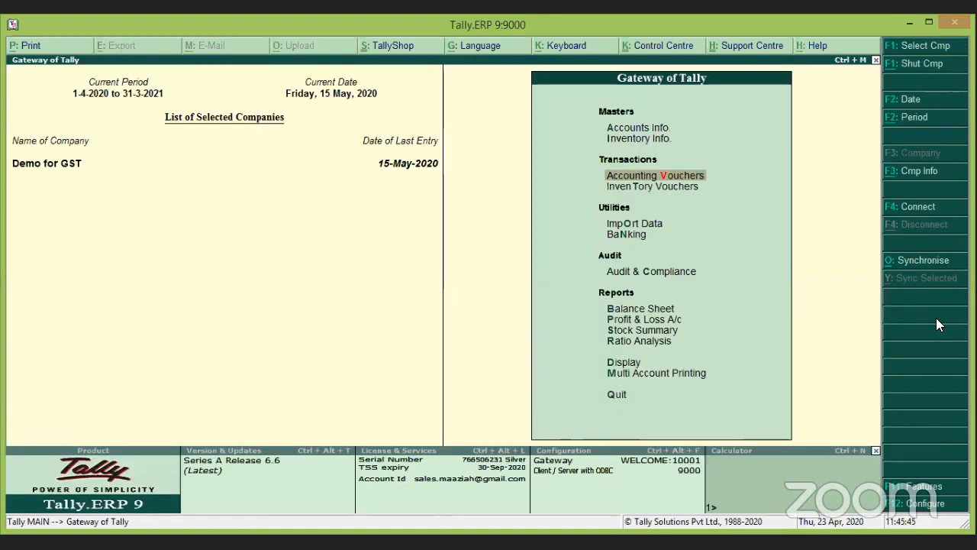
Open the GSTR-3B report from the GST statutory reports
key(d)
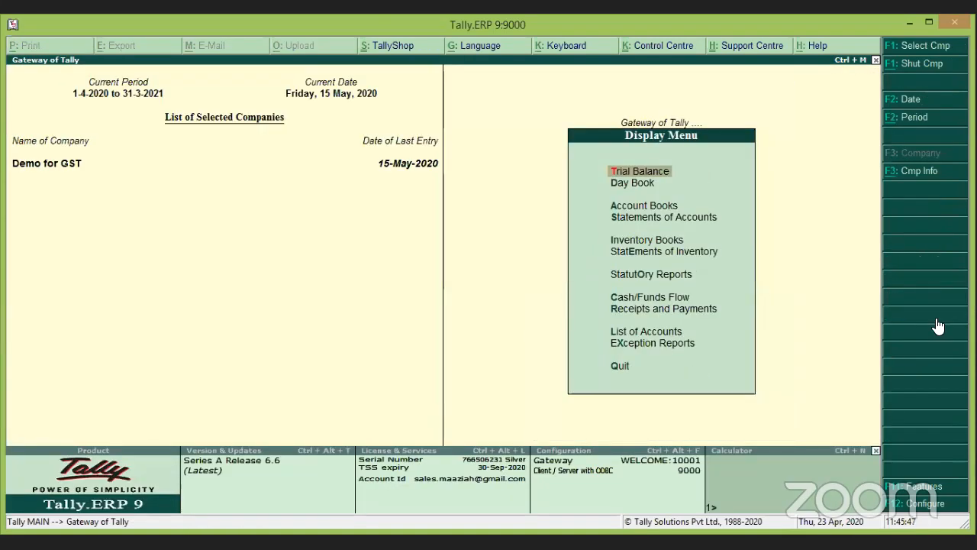
key(o)
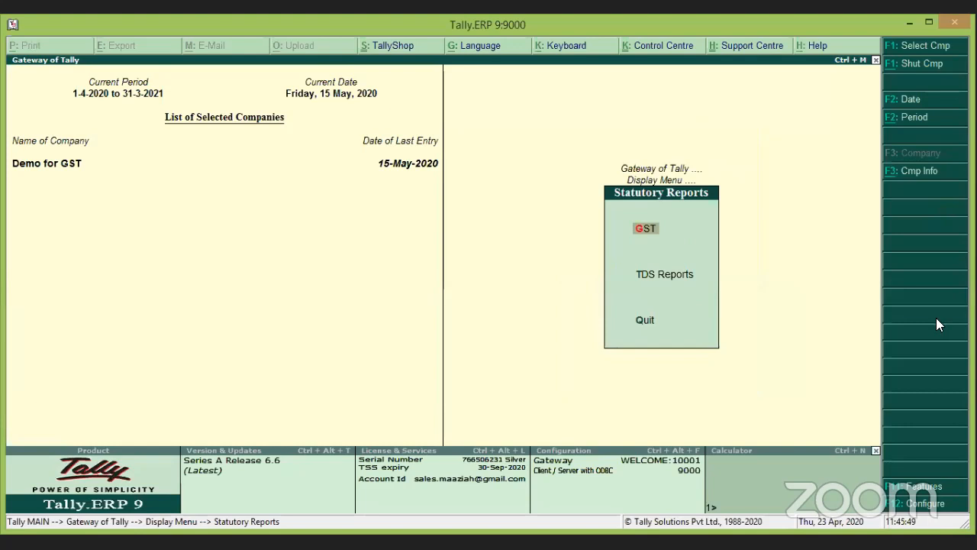
key(g)
key(Down)
key(Down)
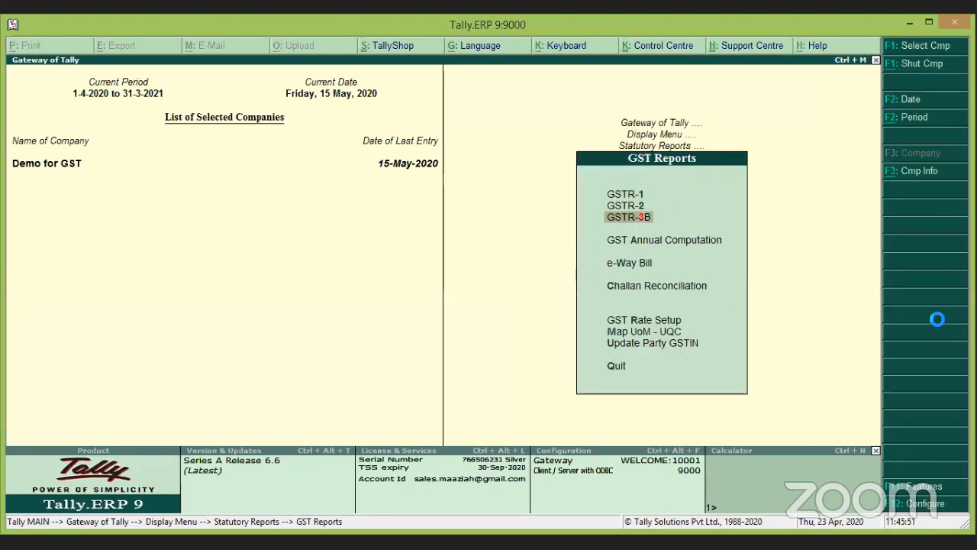
key(Return)
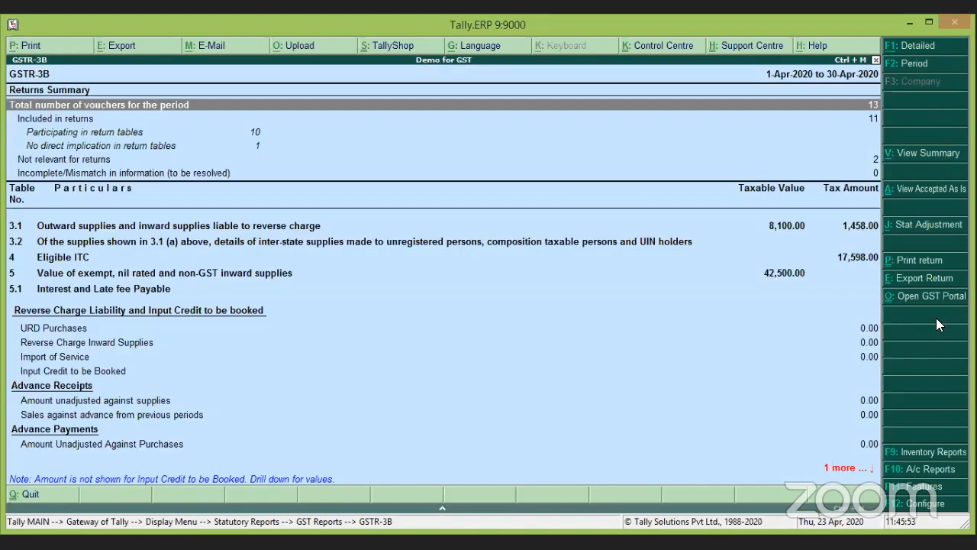
Set the GSTR-3B report period to May 2020
click(926, 65)
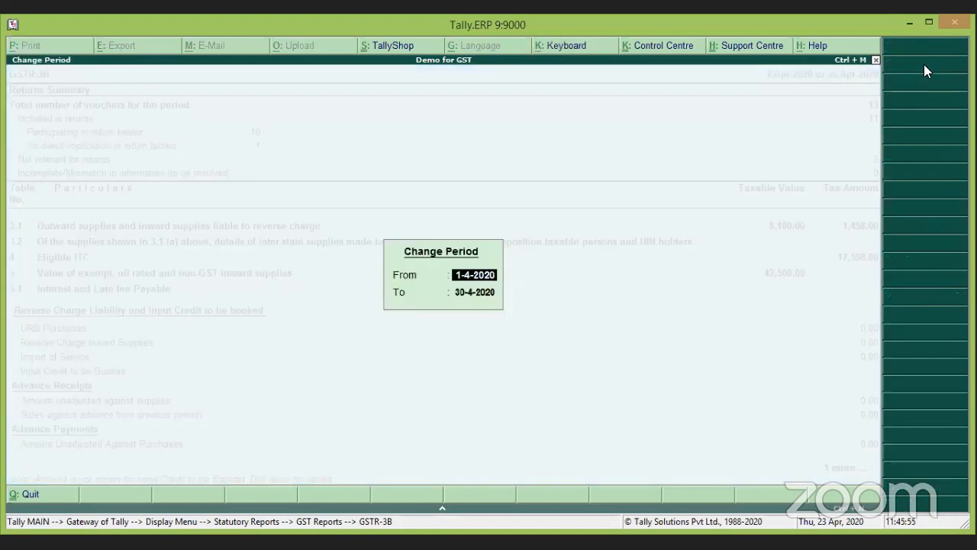
text(may)
key(Return)
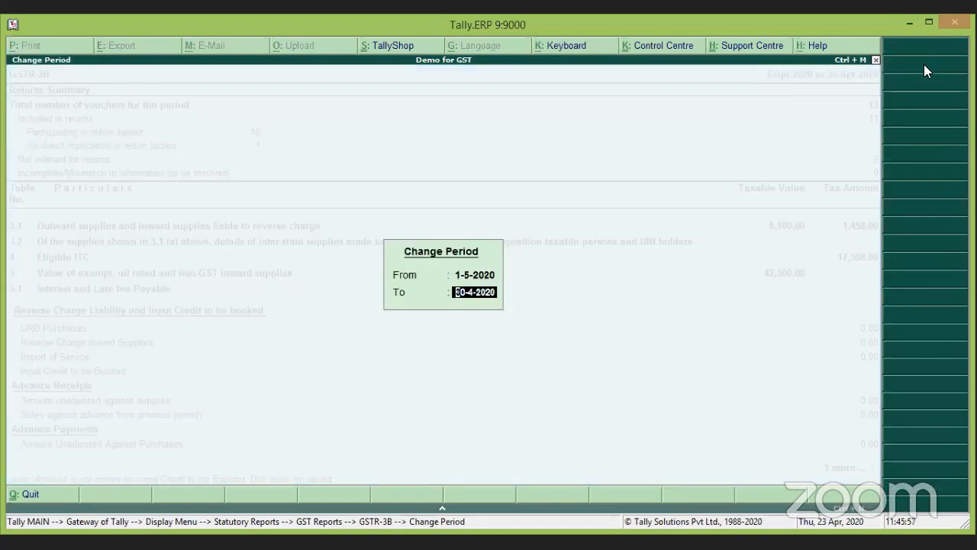
text(may)
key(Return)
Show GSTR-3B in detail and examine the Import of goods tax amount under Eligible ITC
key(Down)
key(Down)
key(Down)
key(Down)
key(Down)
key(Down)
key(Down)
key(Down)
key(Down)
key(Down)
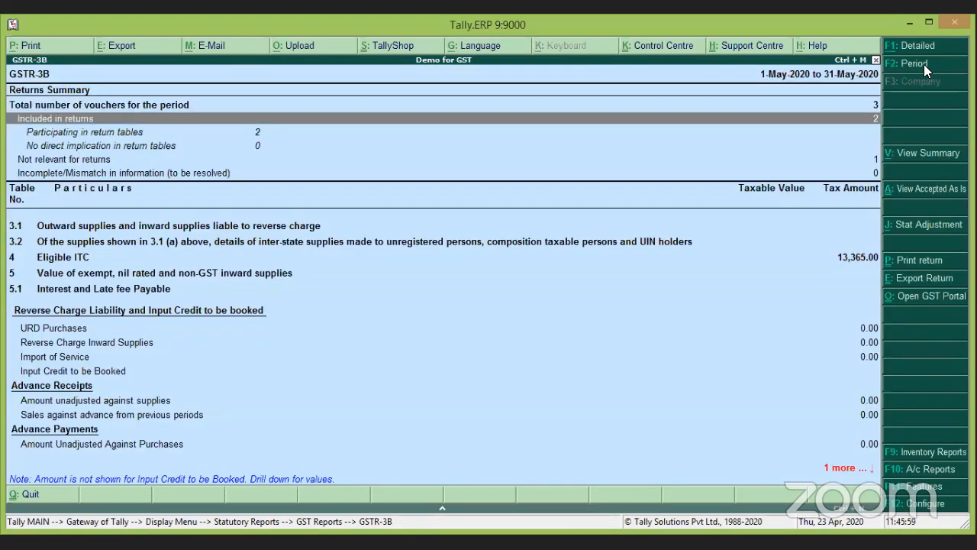
key(Up)
key(Up)
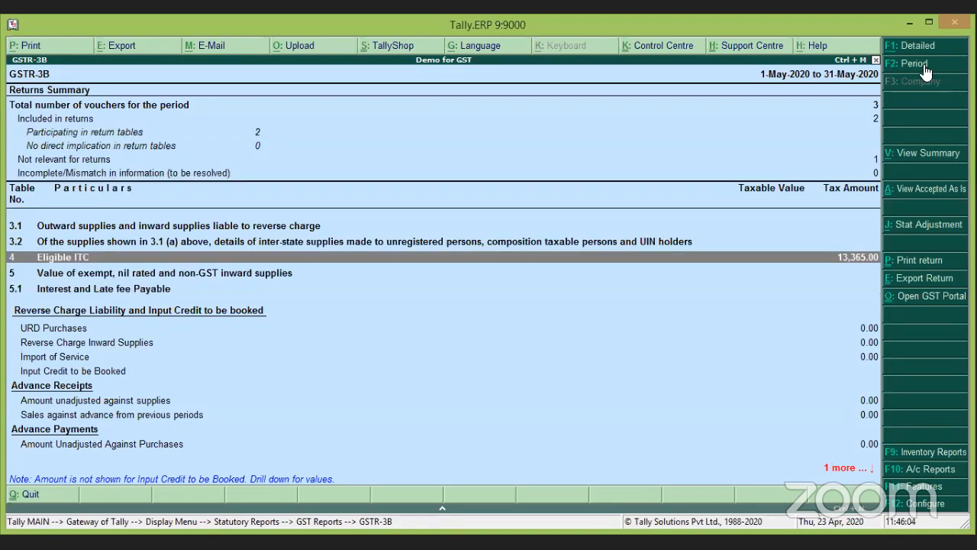
click(922, 47)
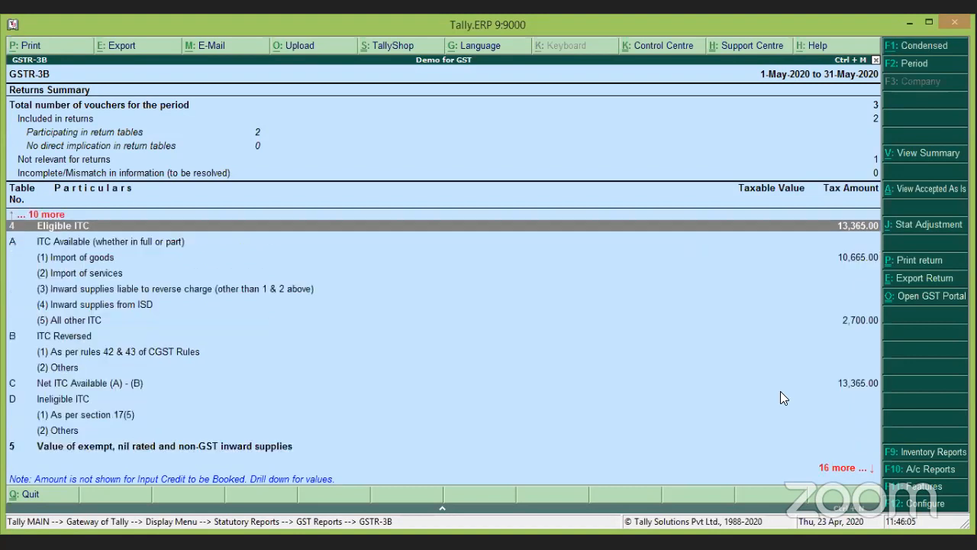
click(859, 258)
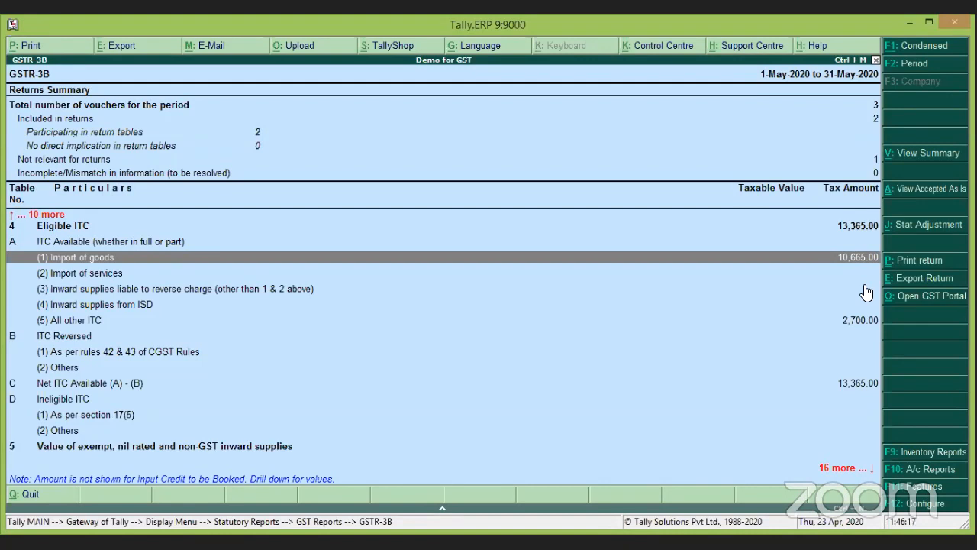
Close the GST reports and open a new Journal voucher in accounting voucher entry
key(Escape)
key(Escape)
key(Escape)
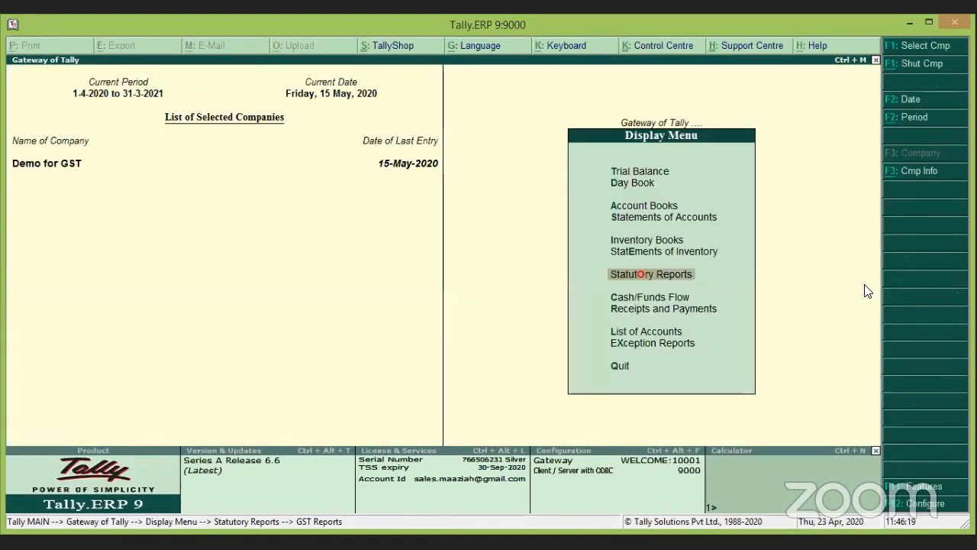
key(Escape)
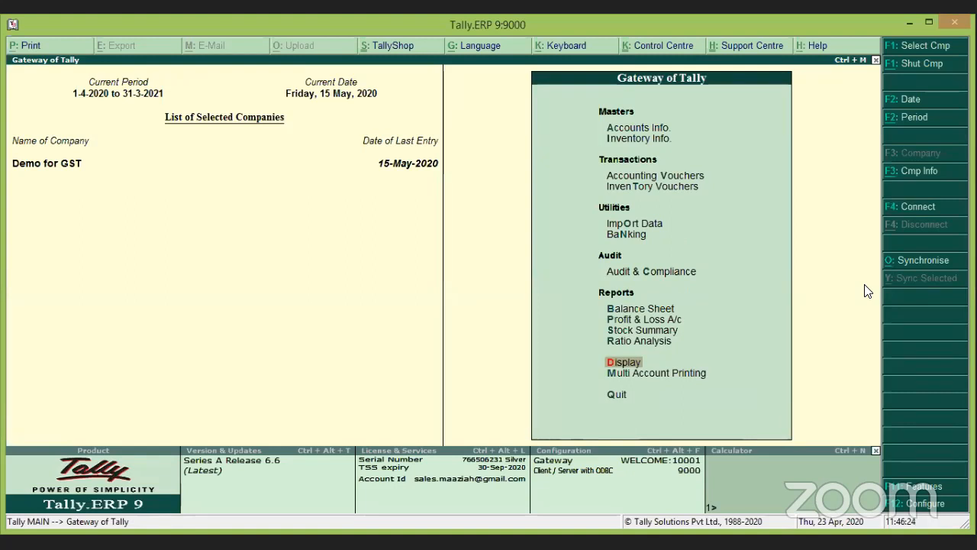
key(v)
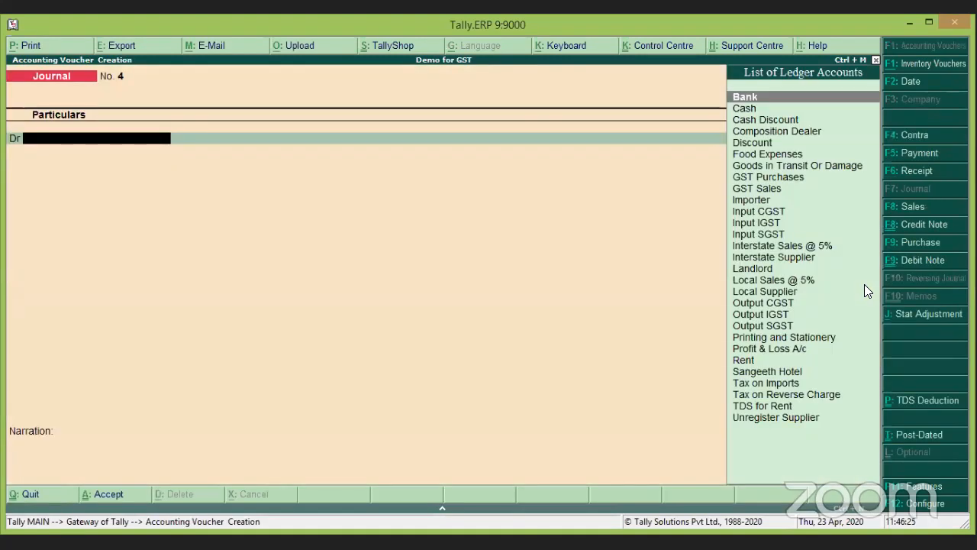
Set the new journal's stat adjustment to GST, Increase of Tax Liability, with Import of Goods as additional details
click(939, 320)
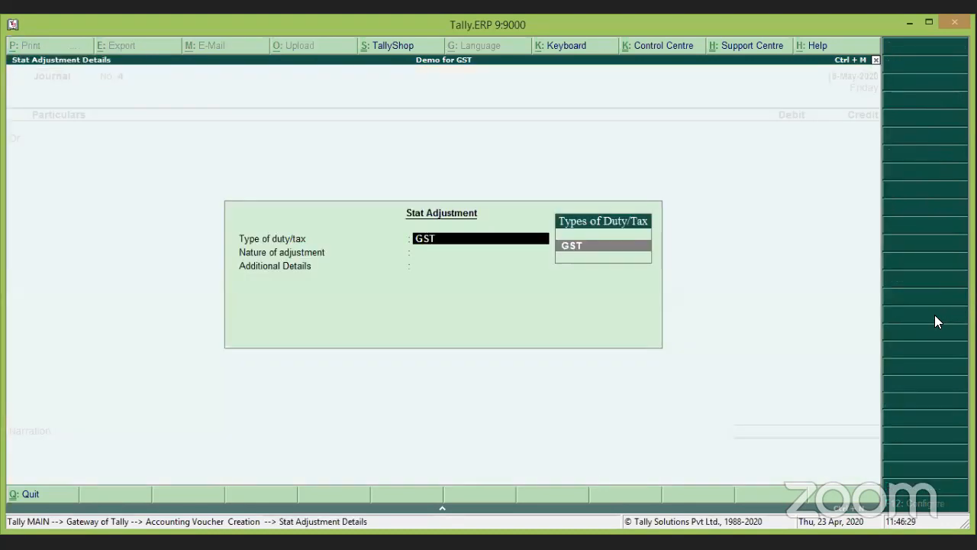
key(Return)
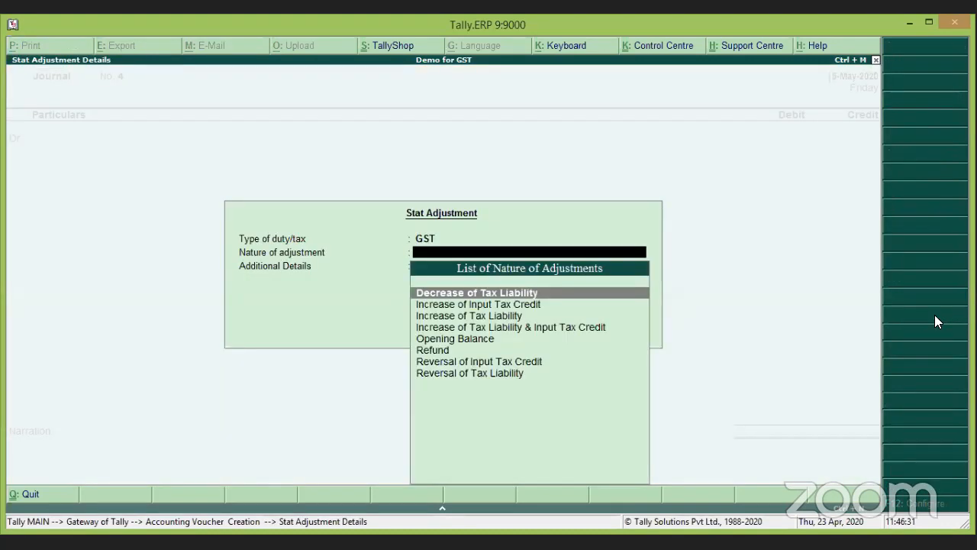
key(Down)
key(Down)
key(Return)
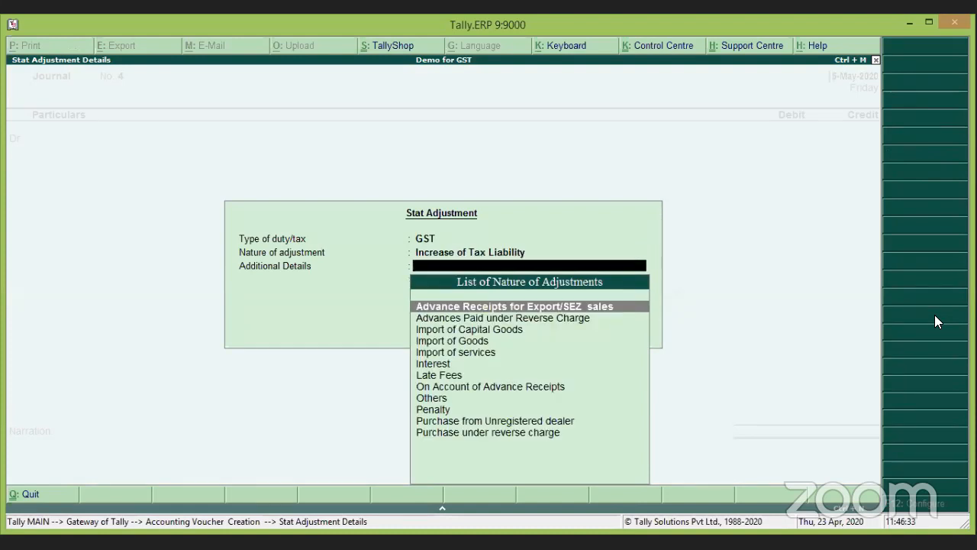
key(Down)
key(Down)
key(Down)
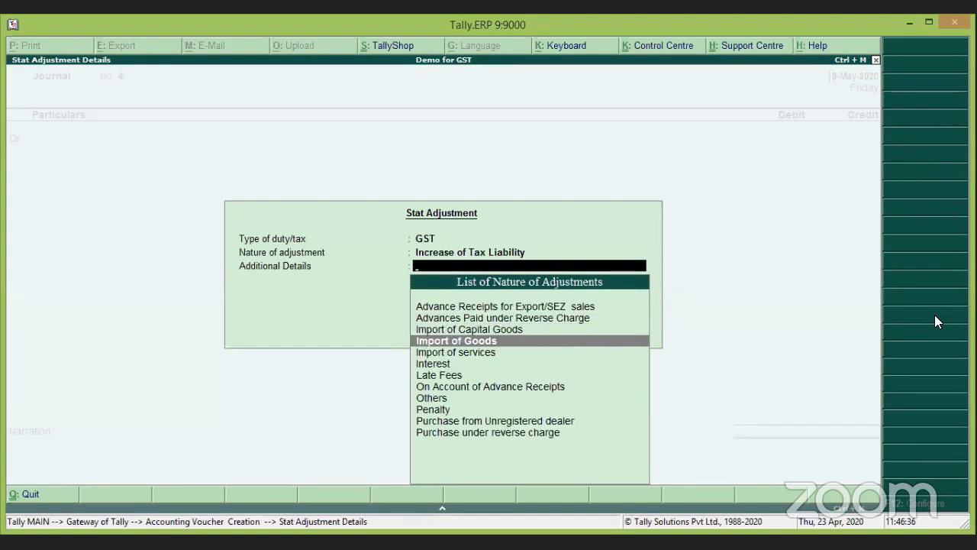
key(Return)
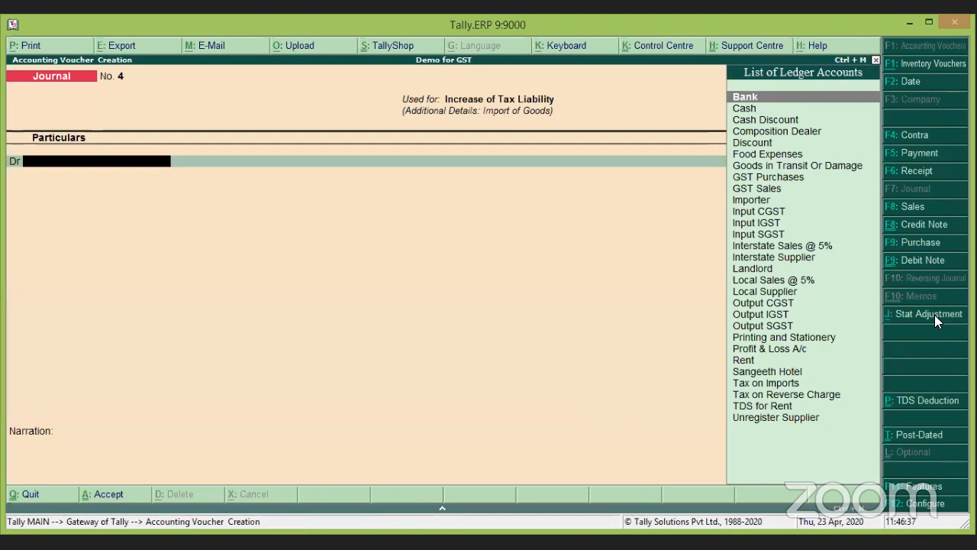
Debit the Tax on Imports ledger with 10665 in the journal
text(Tax)
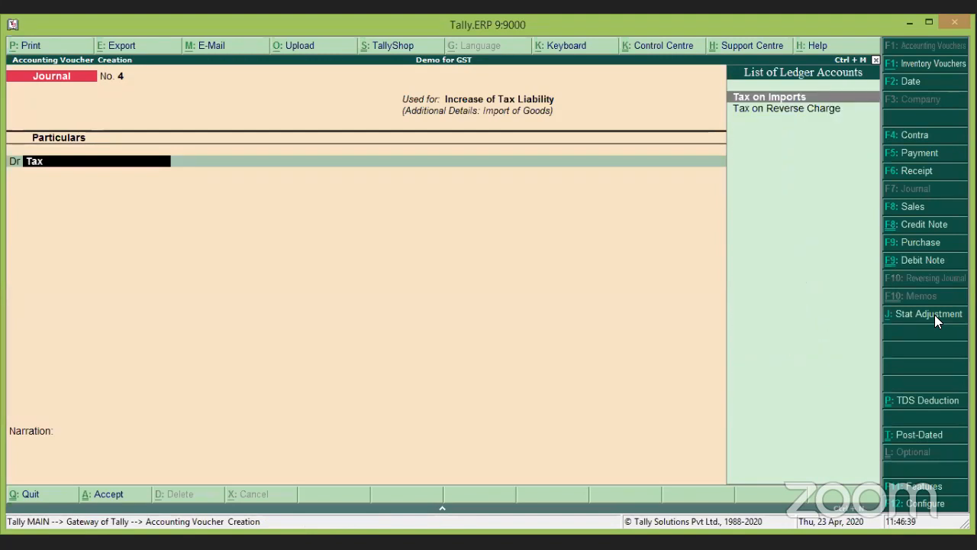
key(Return)
text(10)
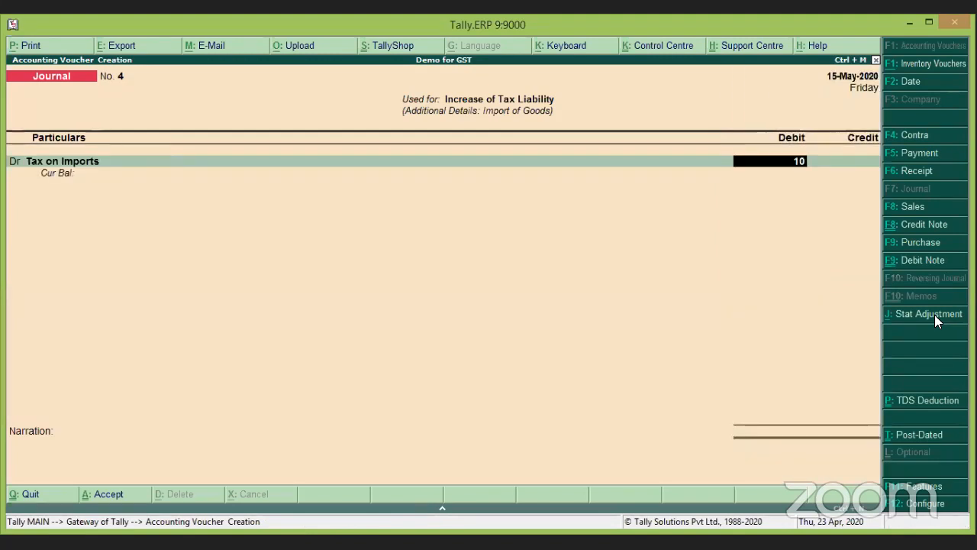
text(665)
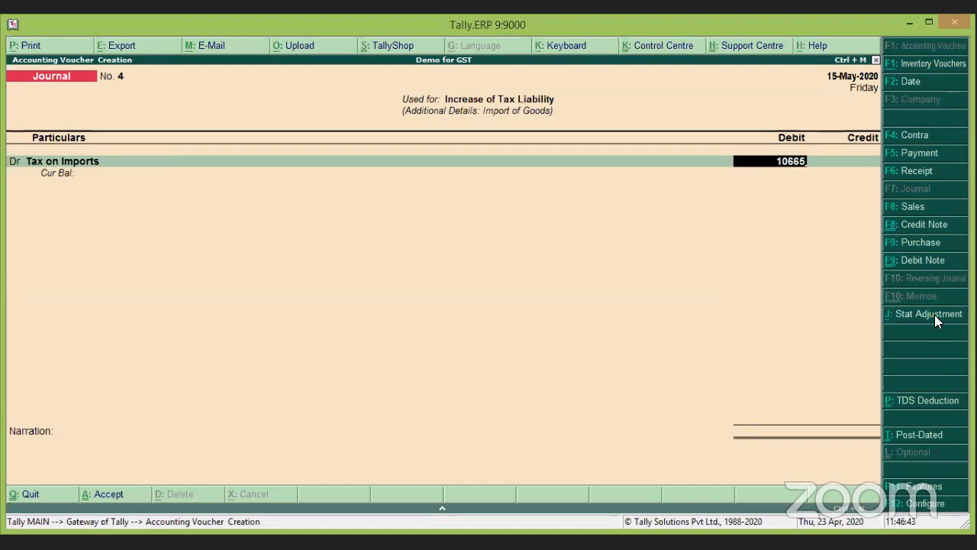
key(Return)
key(Return)
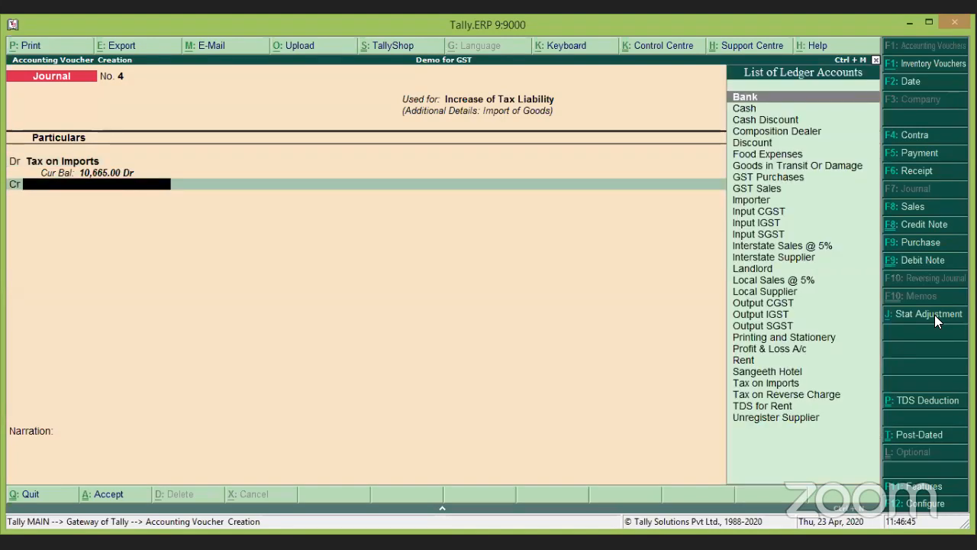
Credit the Input IGST ledger with 10,665.00 in the journal
text(In)
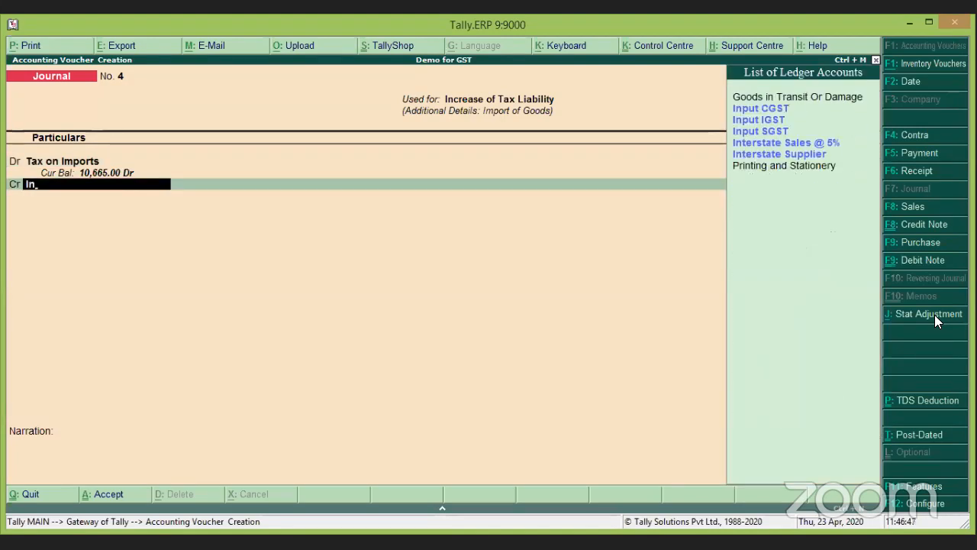
key(Down)
key(Down)
key(Return)
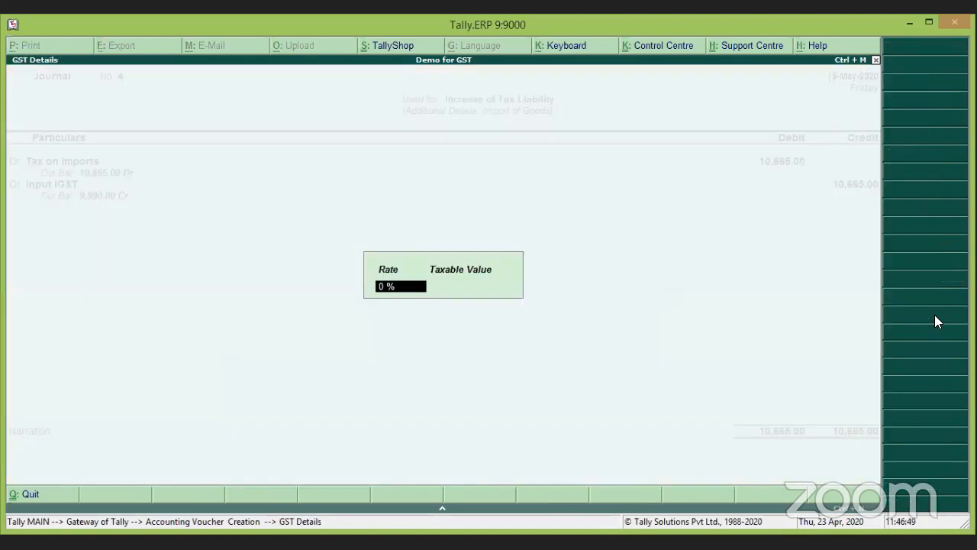
Enter GST details of 18% rate and 59750 taxable value for the Input IGST line, and save the journal
text(18)
key(Return)
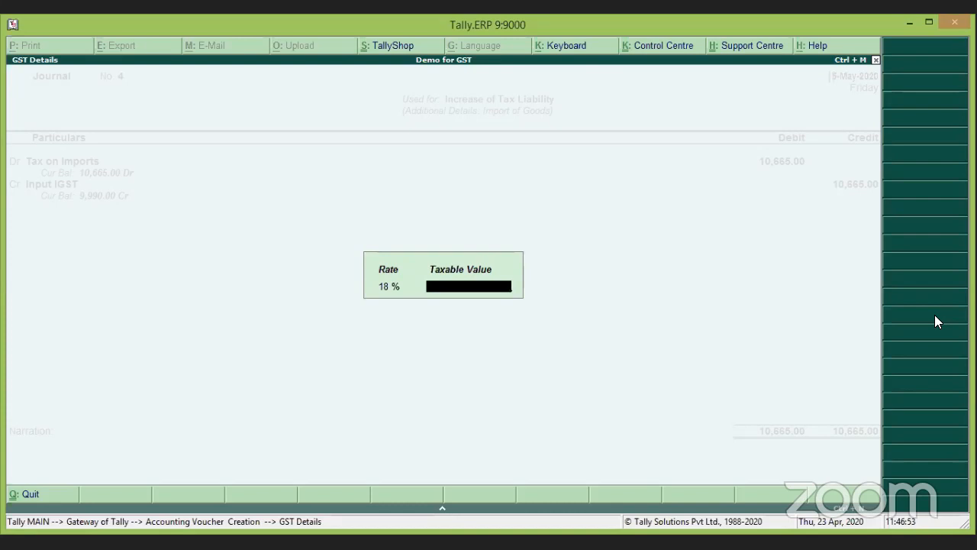
text(59750)
key(Return)
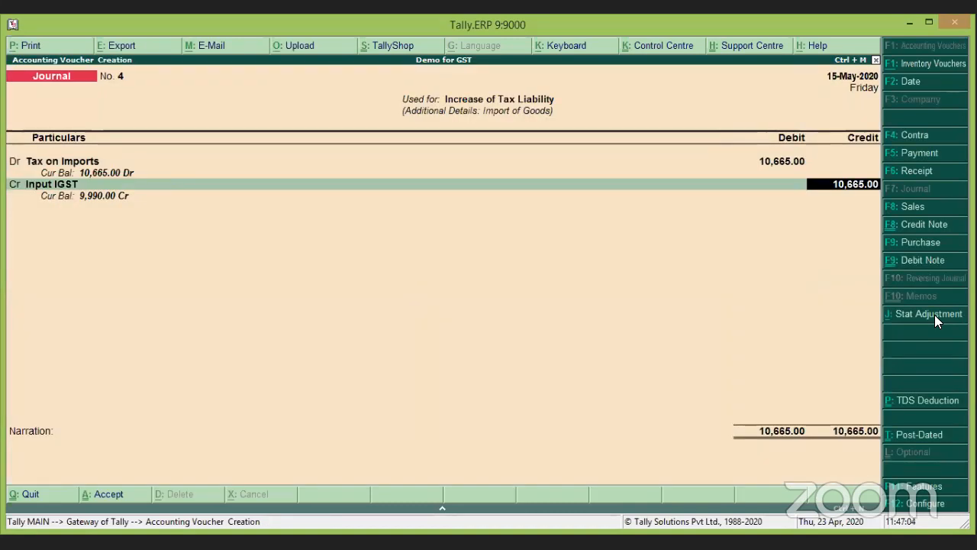
key(Return)
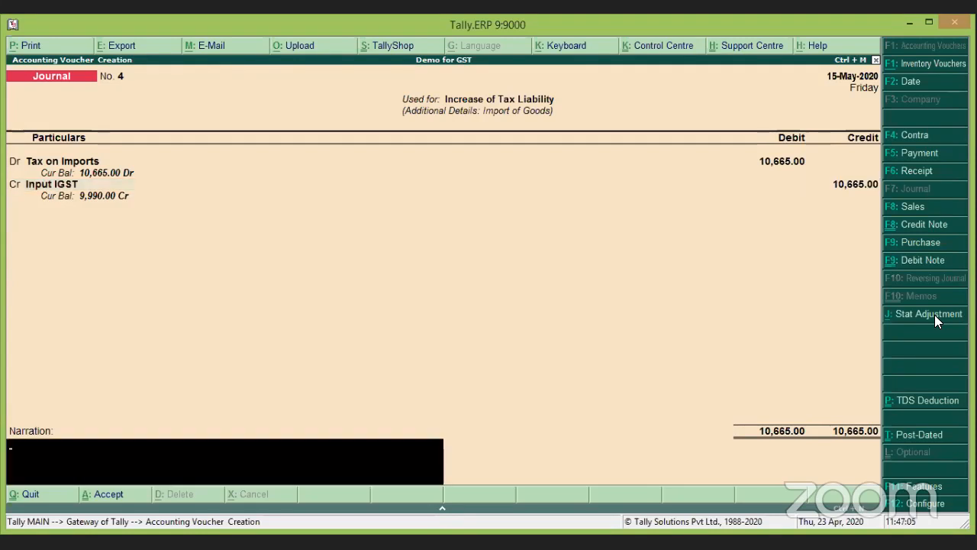
key(Return)
key(Return)
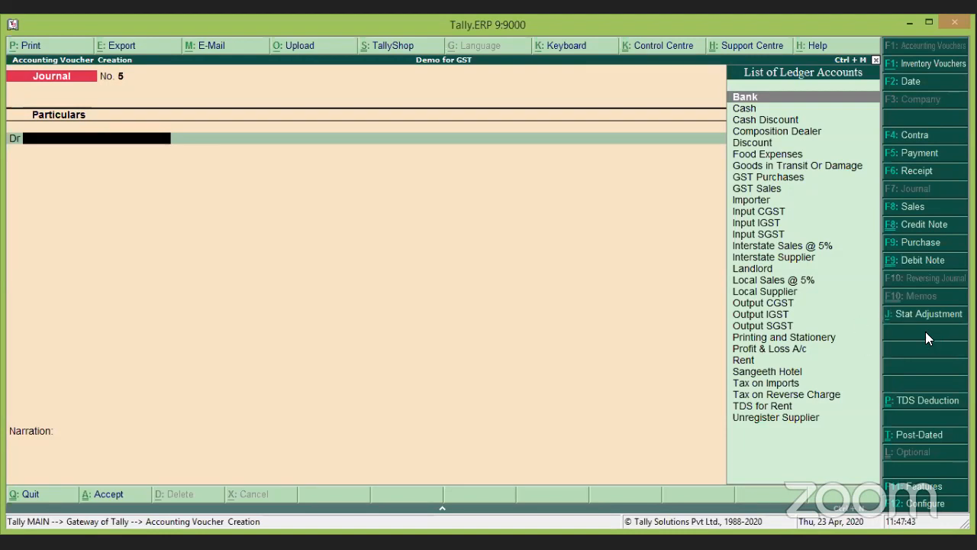
key(alt+j)
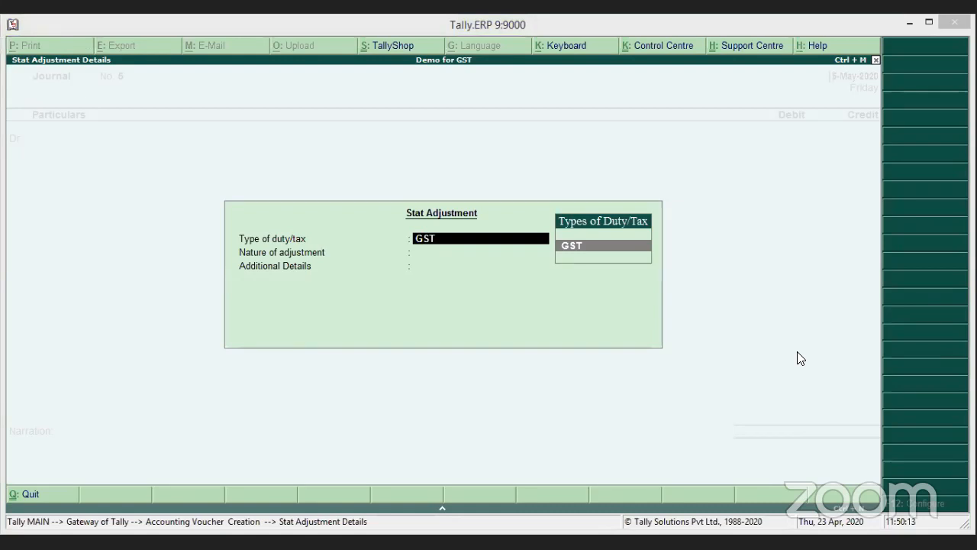
key(BackSpace)
key(Escape)
Quit the blank journal voucher and open the Day Book
key(Escape)
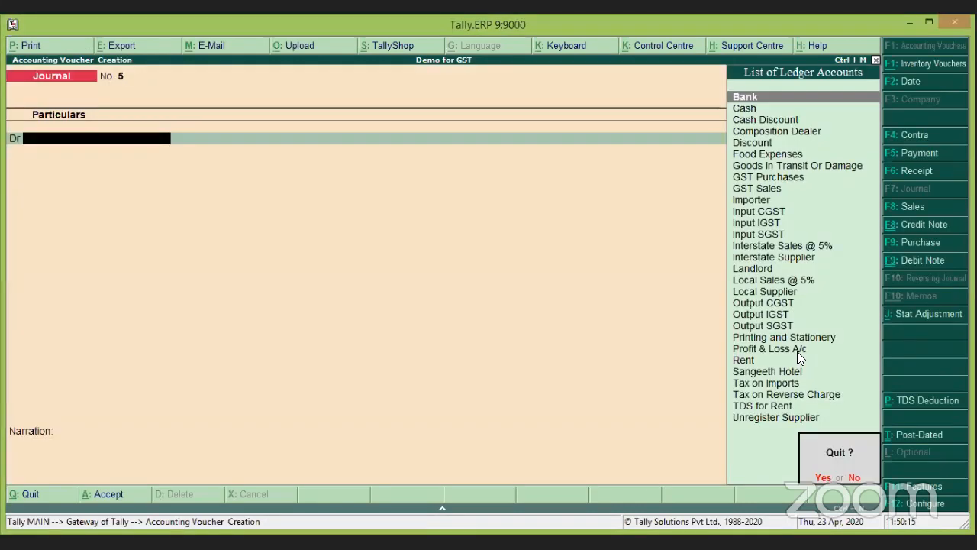
key(Return)
key(d)
key(d)
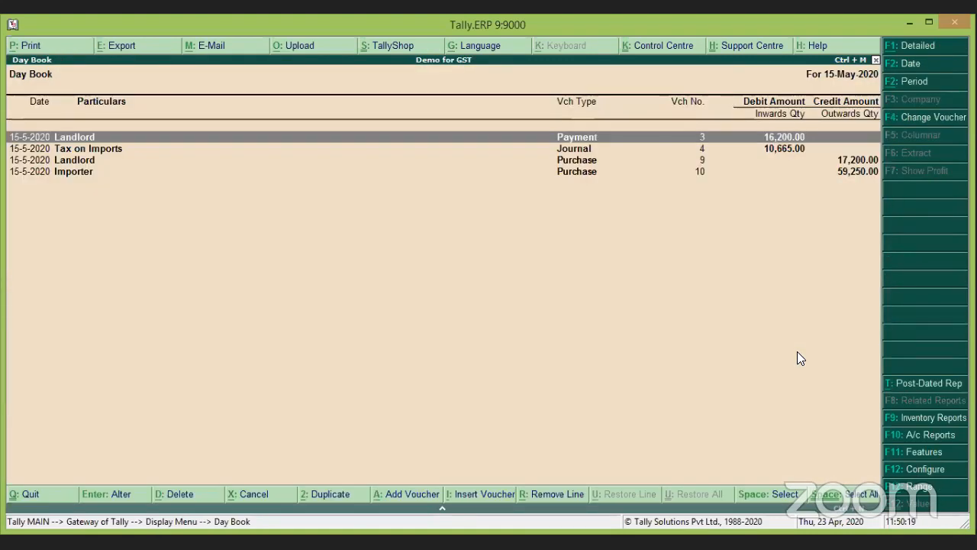
Examine the Importer purchase voucher from the Day Book and return to the list
key(Down)
key(Down)
key(Down)
key(Return)
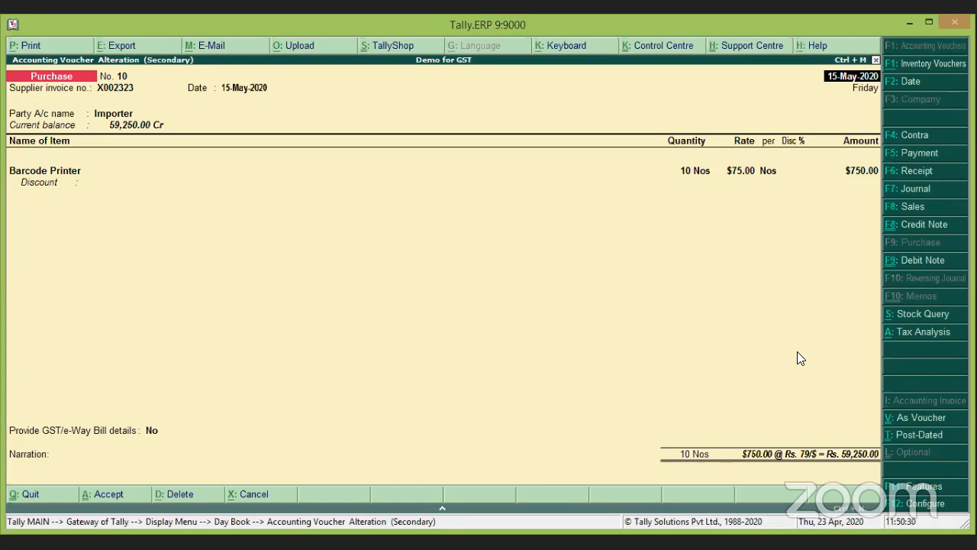
key(Escape)
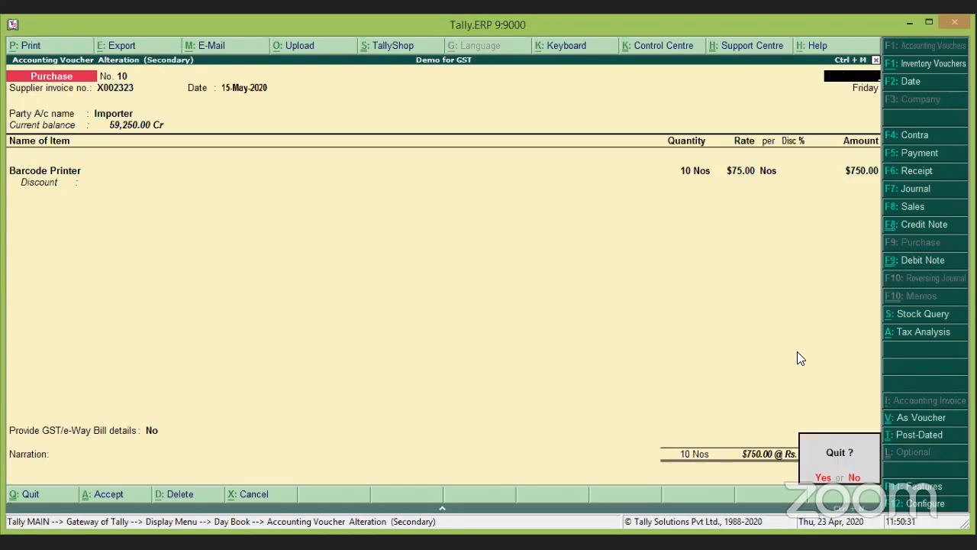
key(Return)
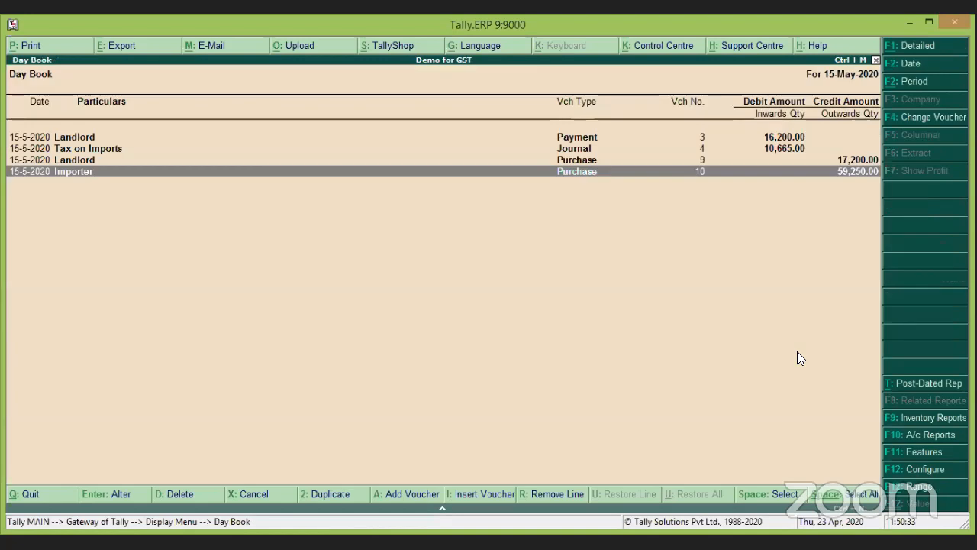
Examine the Tax on Imports journal voucher from the Day Book and close it without changes
key(Up)
key(Up)
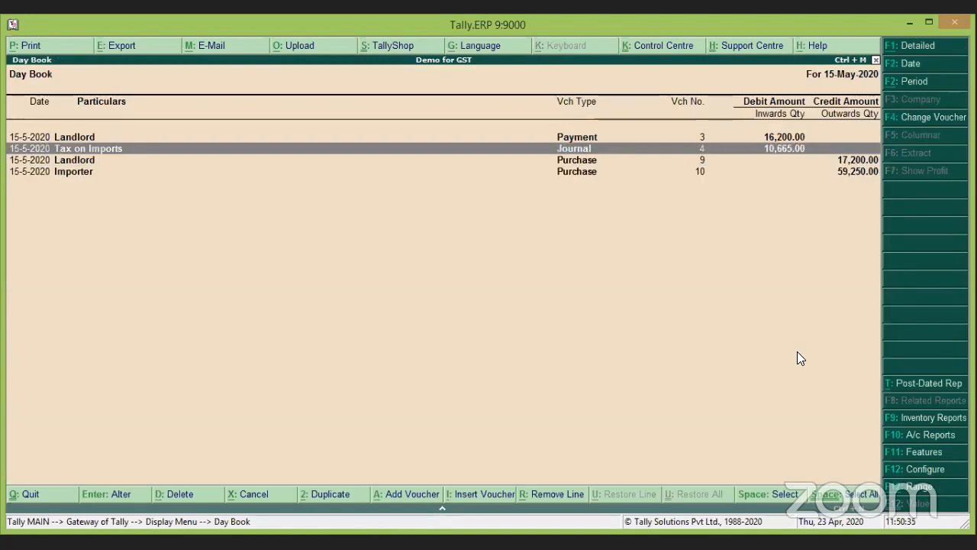
key(Return)
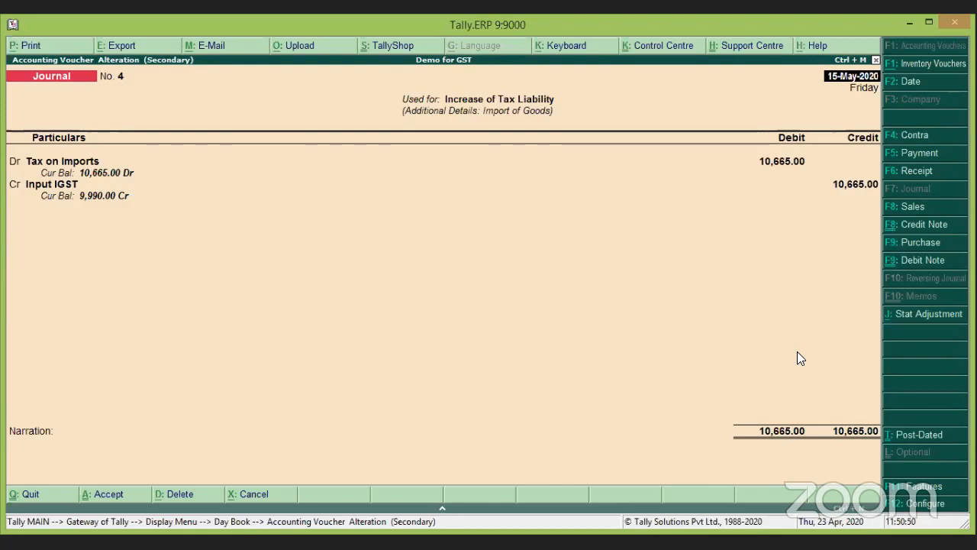
key(Escape)
key(Escape)
key(y)
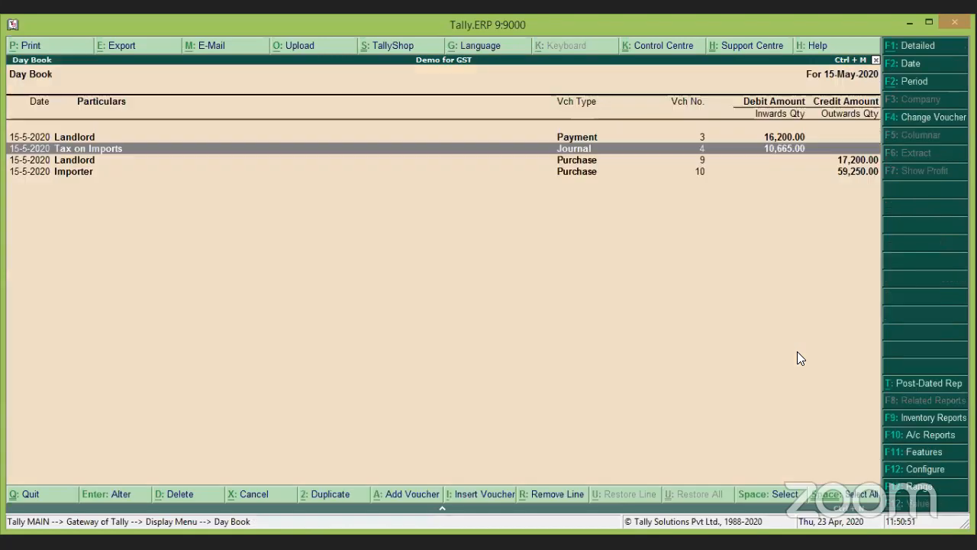
Correct the taxable value in the Tax on Imports journal's GST details to 59250 and save the voucher
key(Return)
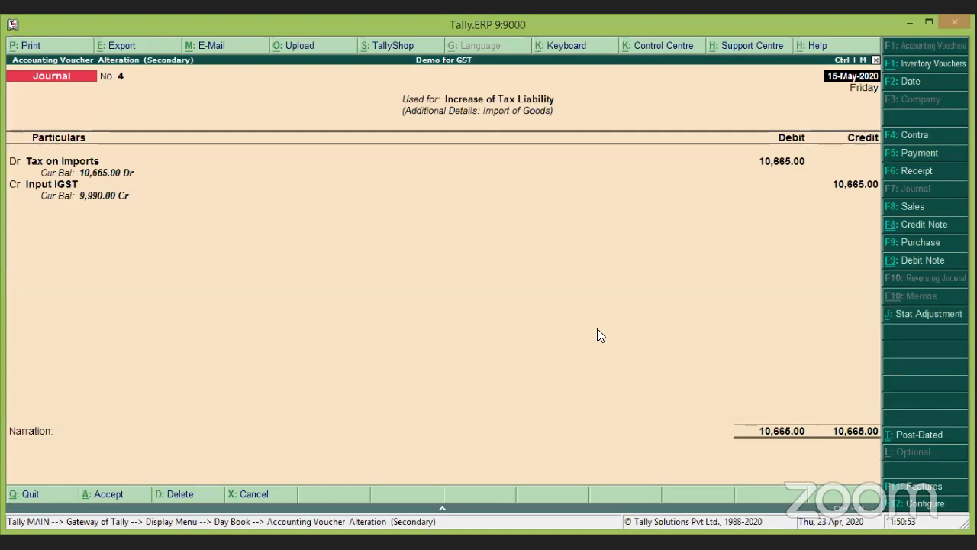
key(Return)
key(Return)
key(Return)
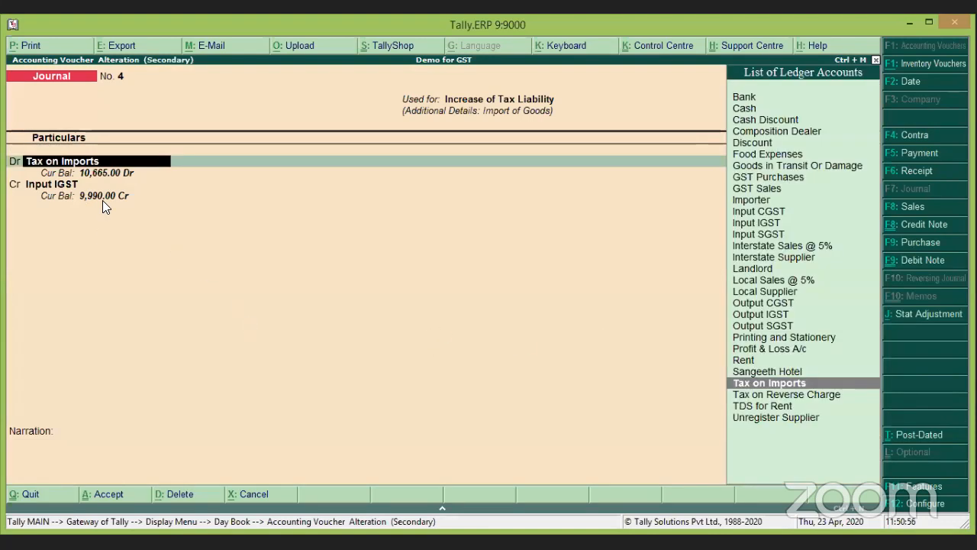
key(Return)
key(Return)
key(Return)
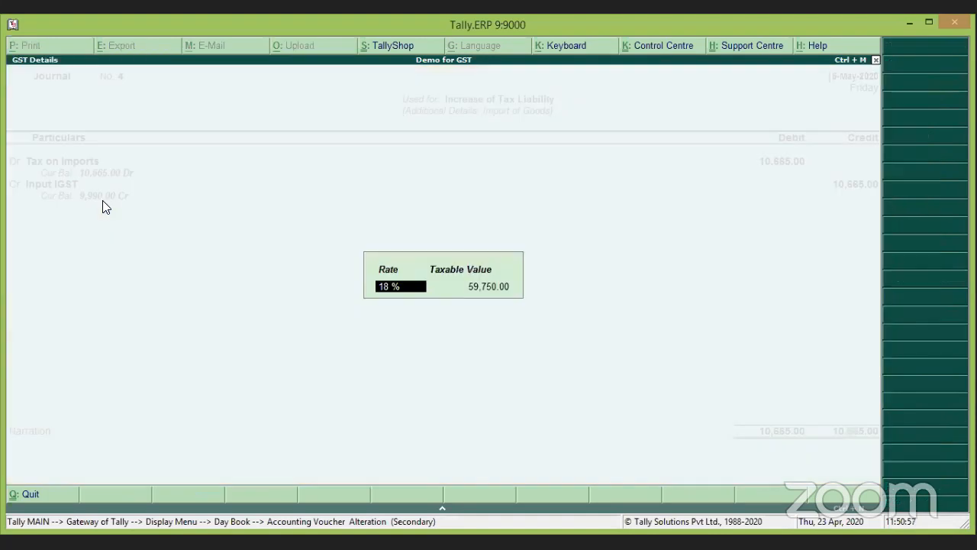
text(5)
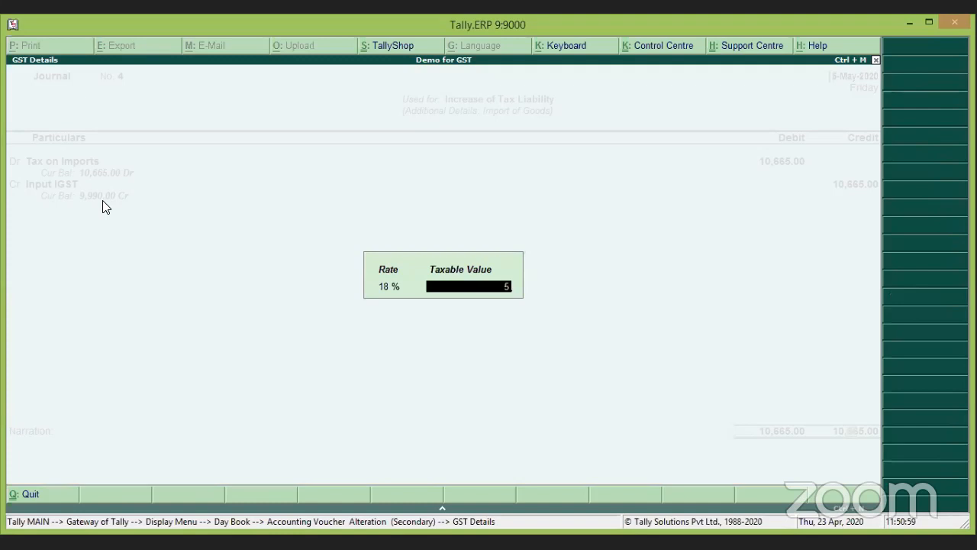
text(9250)
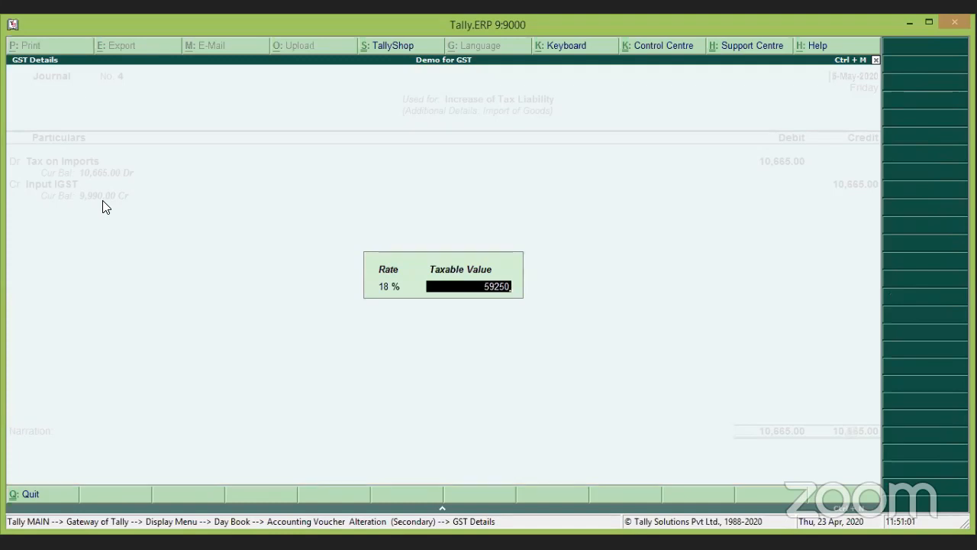
key(Return)
key(Return)
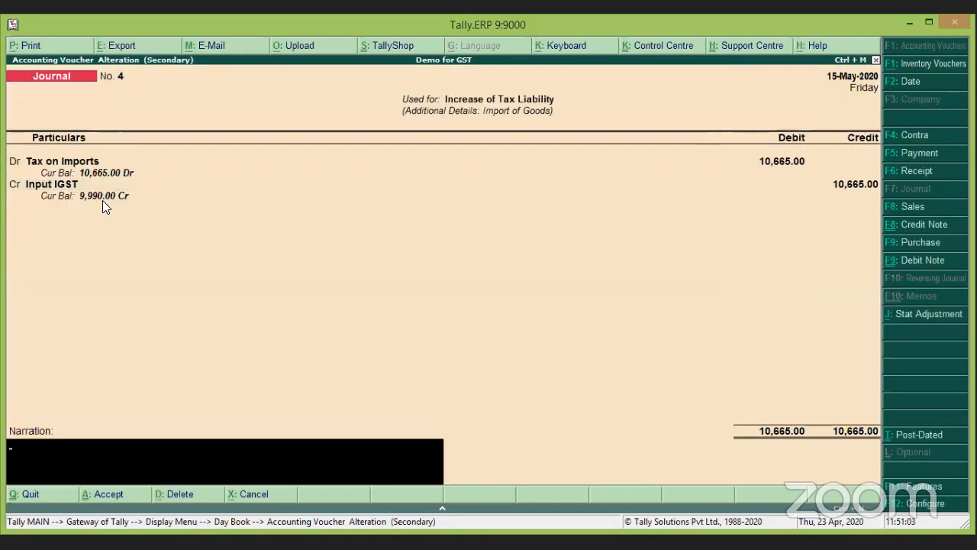
key(ctrl+a)
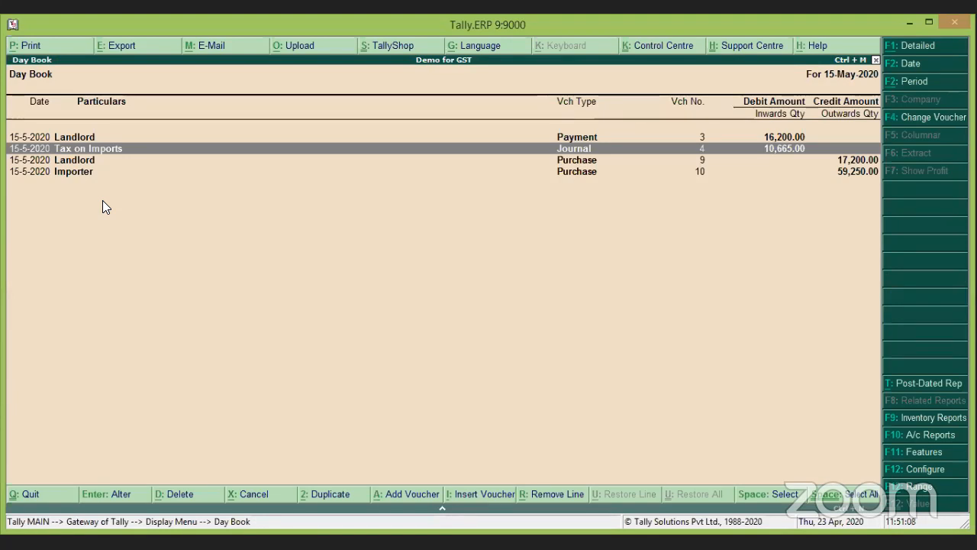
Leave the Day Book and open a new Payment voucher in accounting voucher entry
key(Escape)
key(Escape)
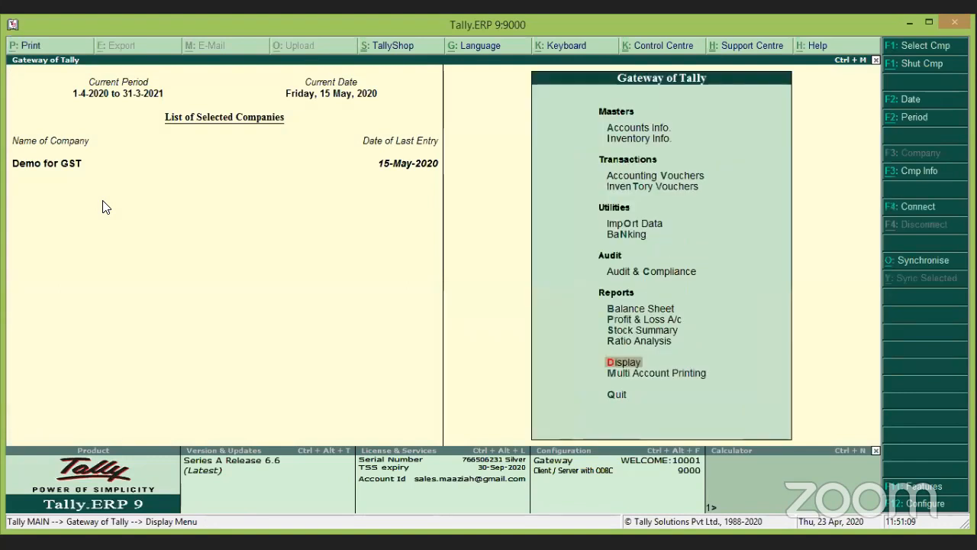
key(Up)
key(Up)
key(Up)
key(Up)
key(Up)
key(Up)
key(Up)
key(Up)
key(Up)
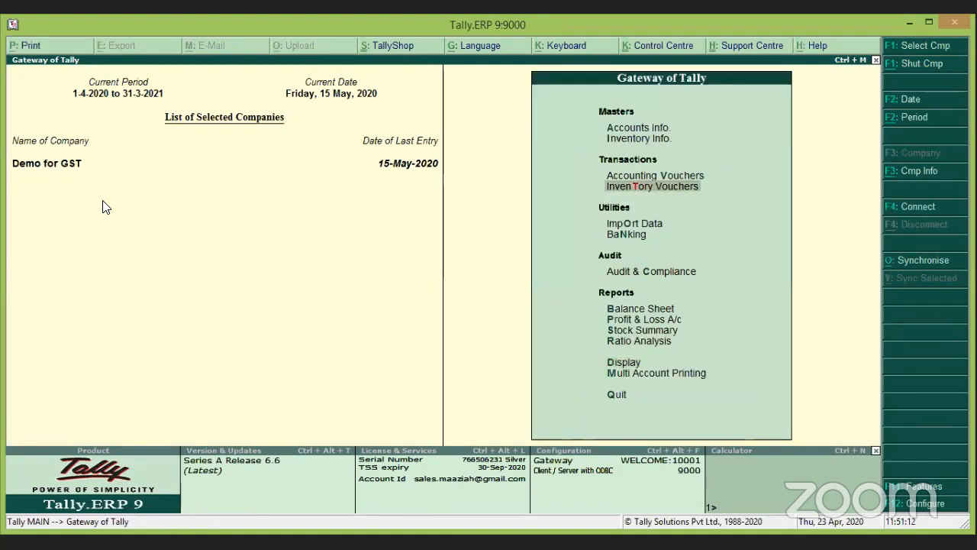
key(Return)
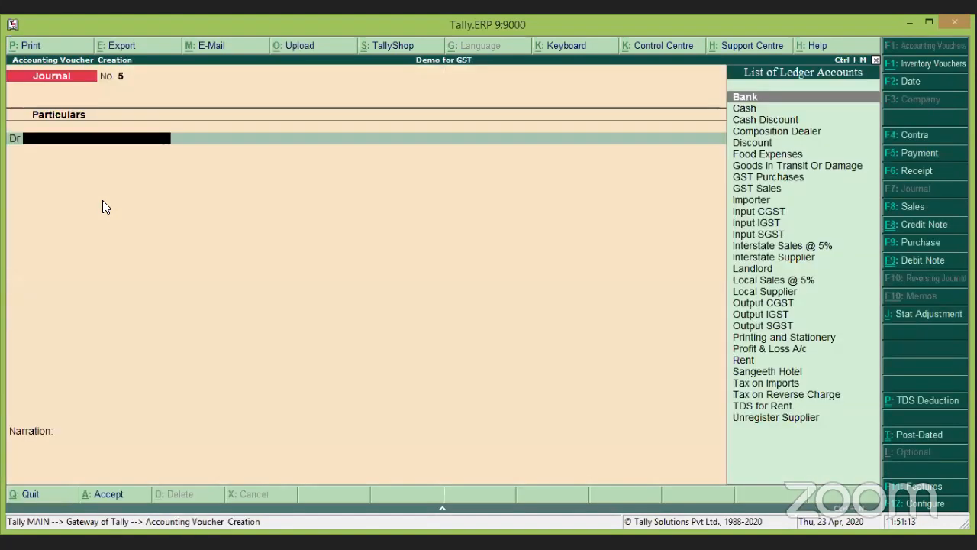
click(932, 157)
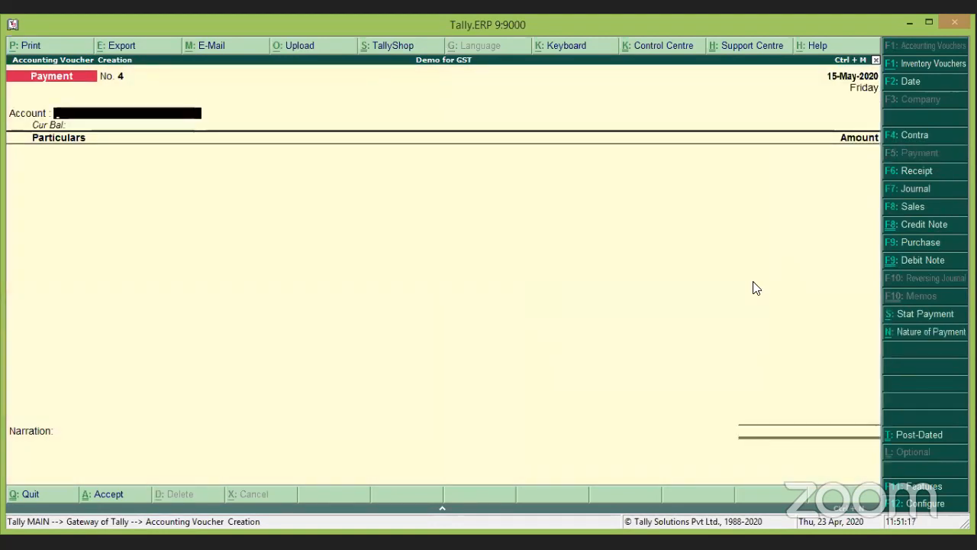
Set the nature of payment to Payment under reverse charge and choose Bank as the account with its default party details
click(924, 334)
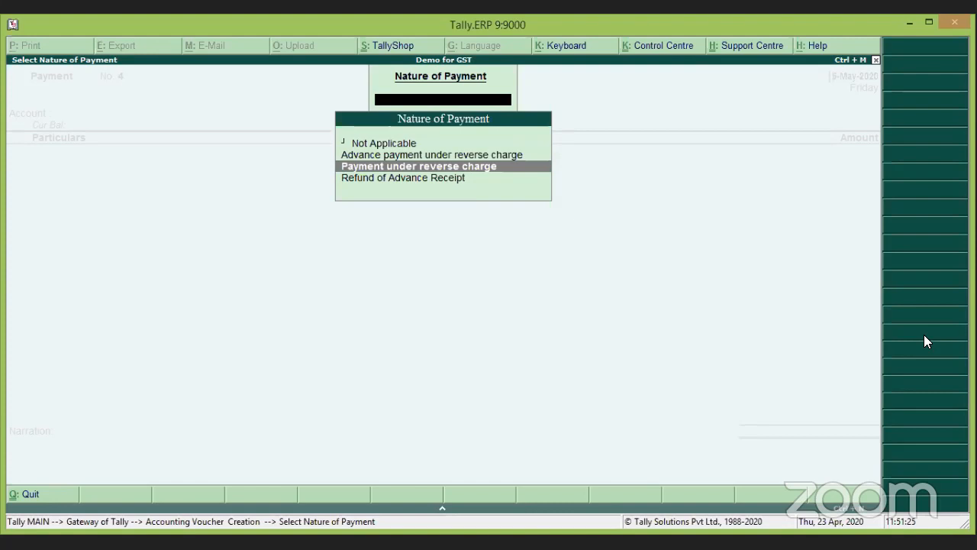
key(Return)
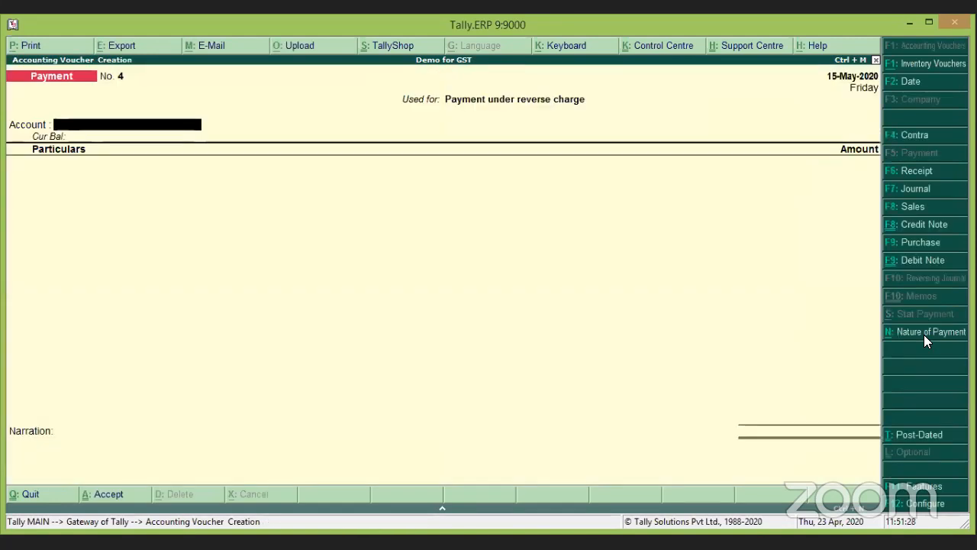
text(ba)
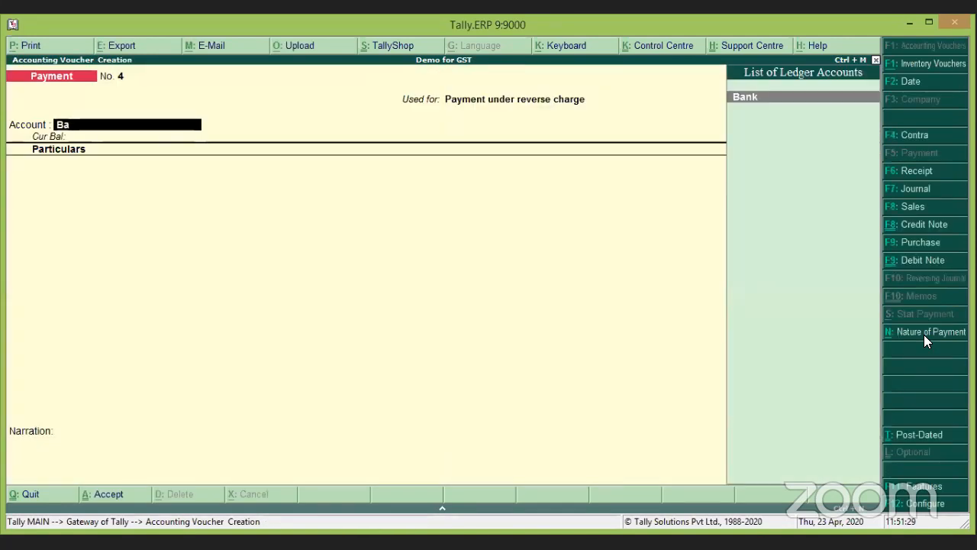
key(Return)
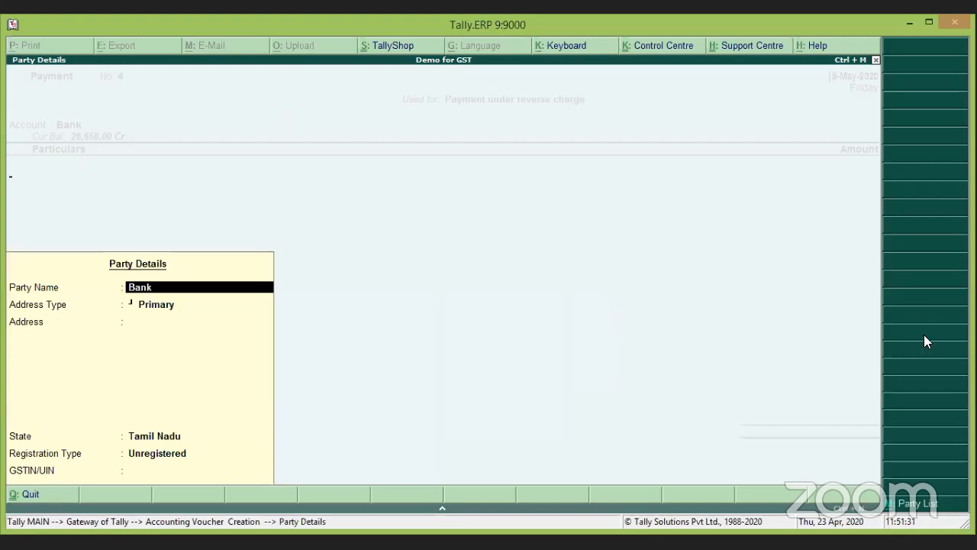
key(ctrl+a)
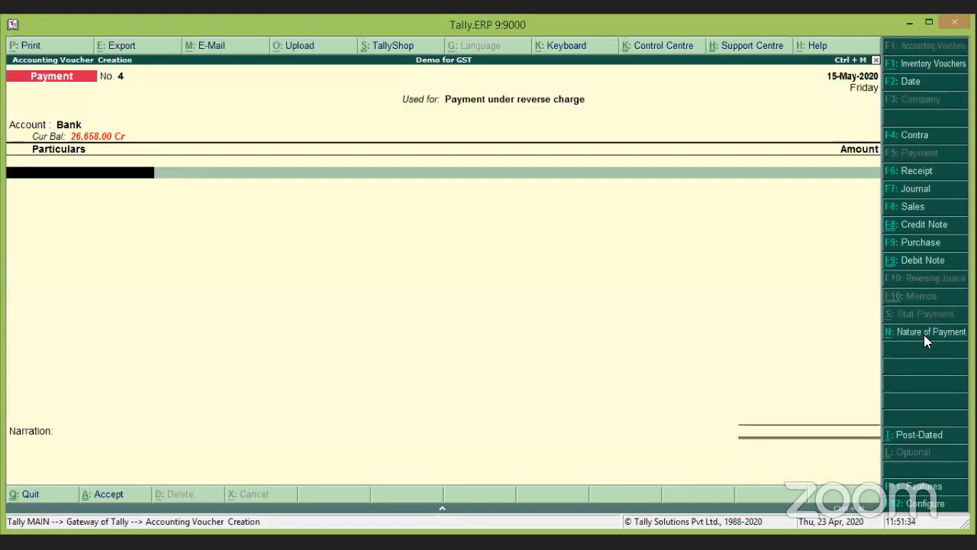
Add the Input IGST ledger to the payment with an amount of 10665
text(ig)
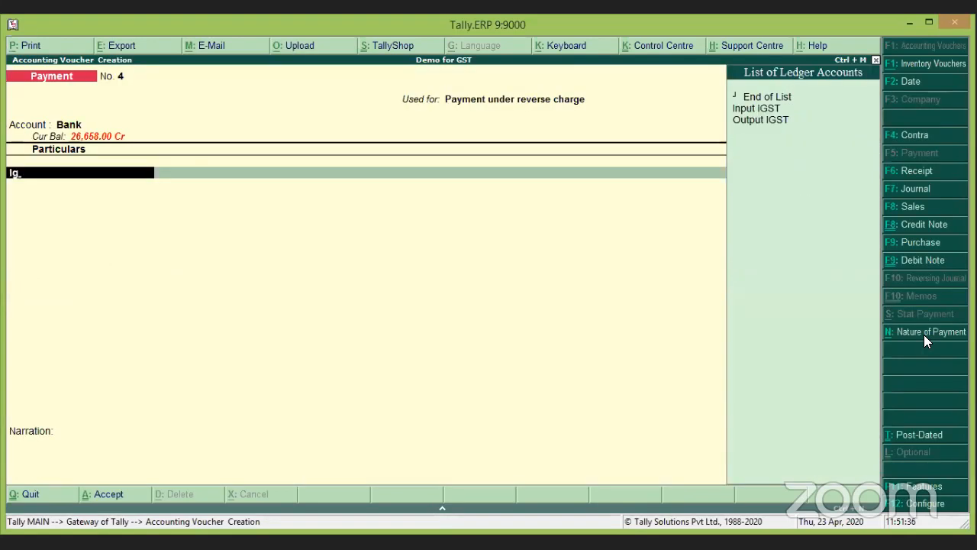
key(Return)
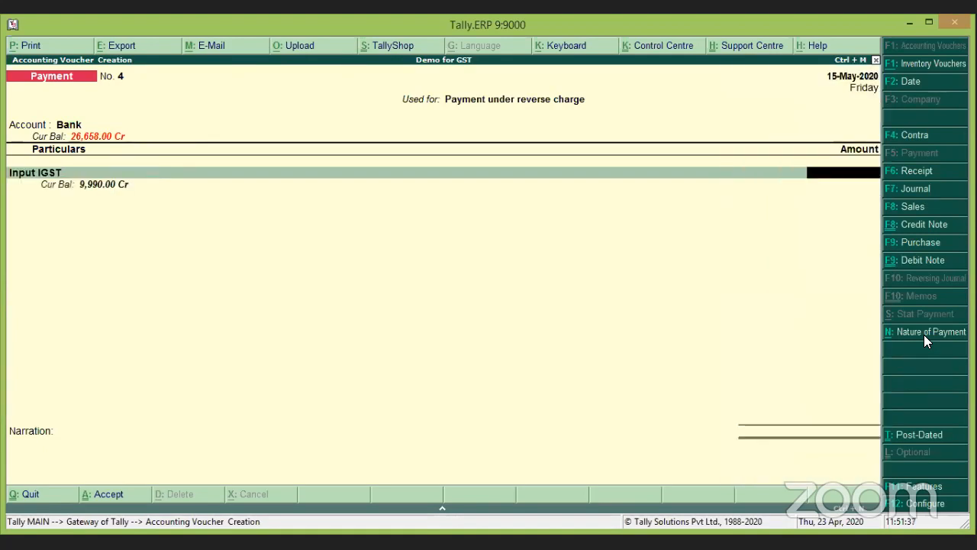
text(10665)
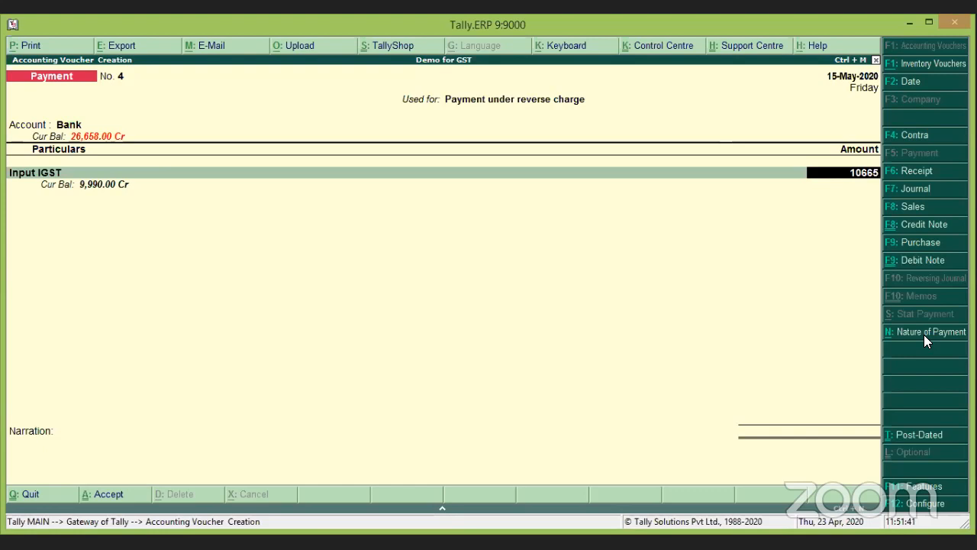
key(Return)
key(Return)
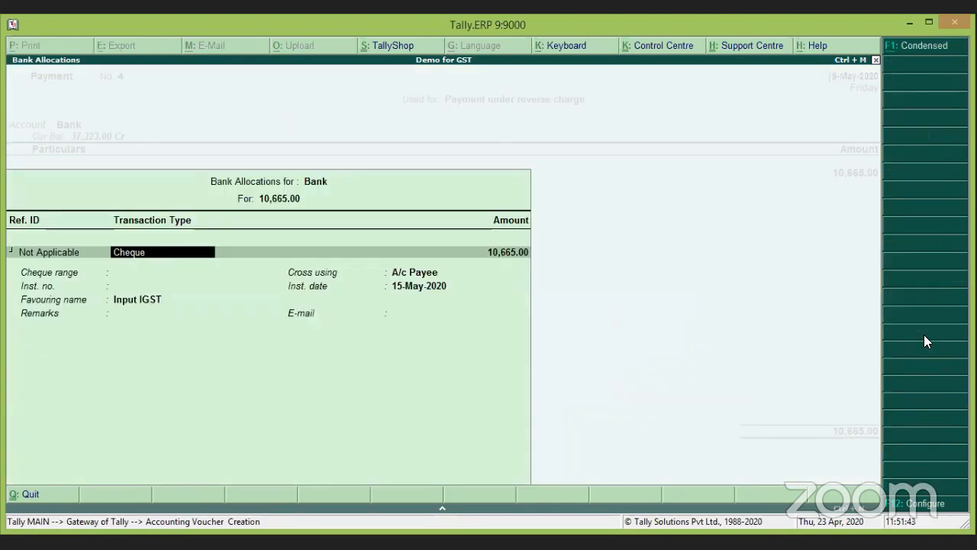
Allocate the Input IGST payment to a cheque with instrument number 354354 and save the payment voucher
key(Return)
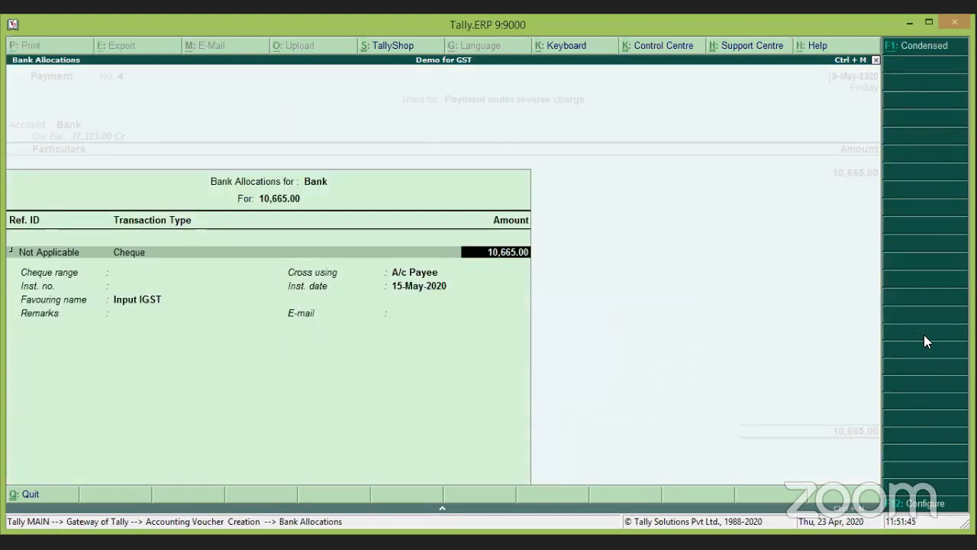
key(Return)
key(Return)
key(Return)
text(354354)
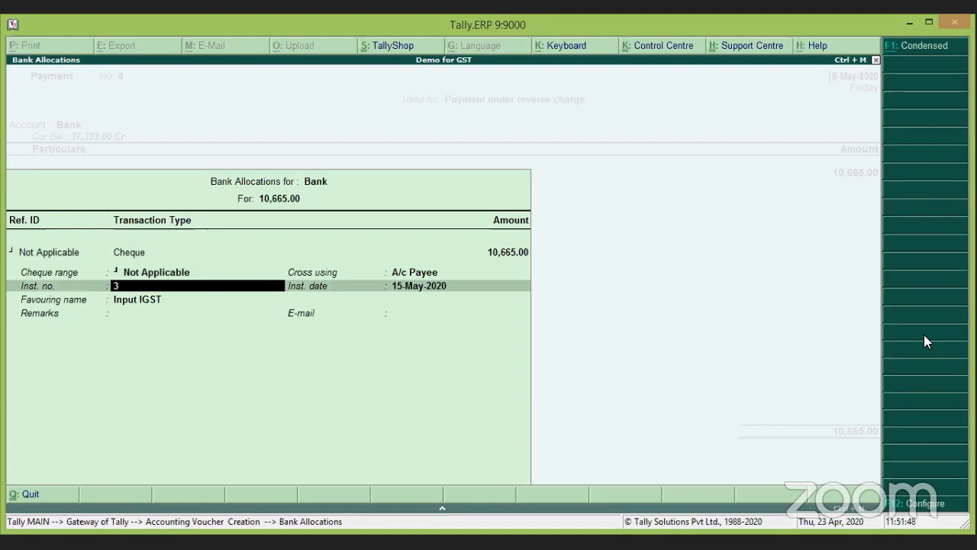
key(Return)
key(Return)
key(Return)
key(Return)
key(Return)
key(Return)
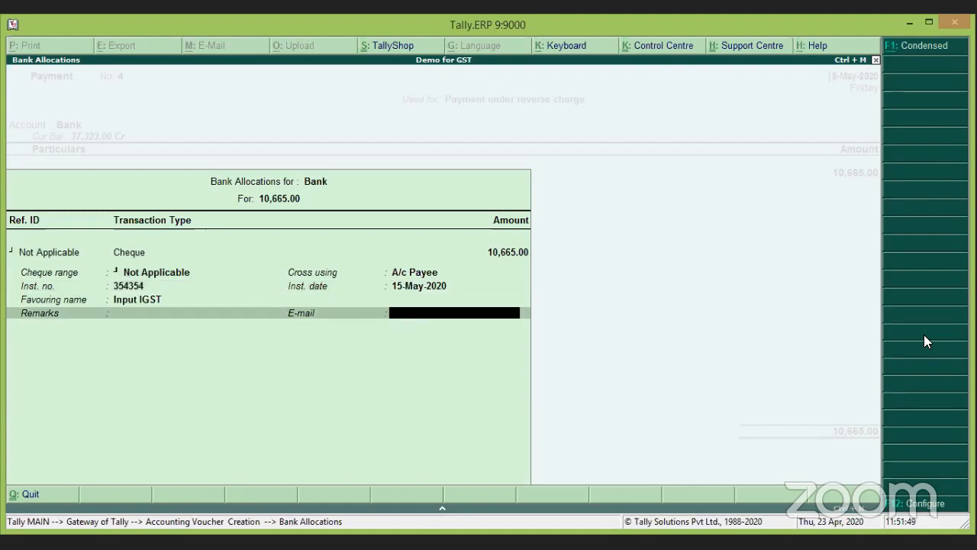
key(Return)
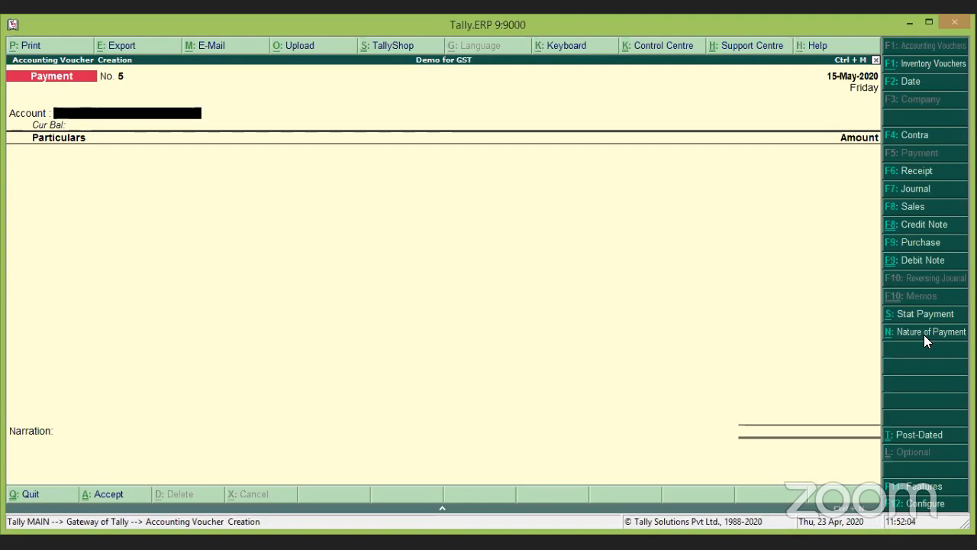
Choose Bank as the account of the new payment voucher and keep its default party details
text(B)
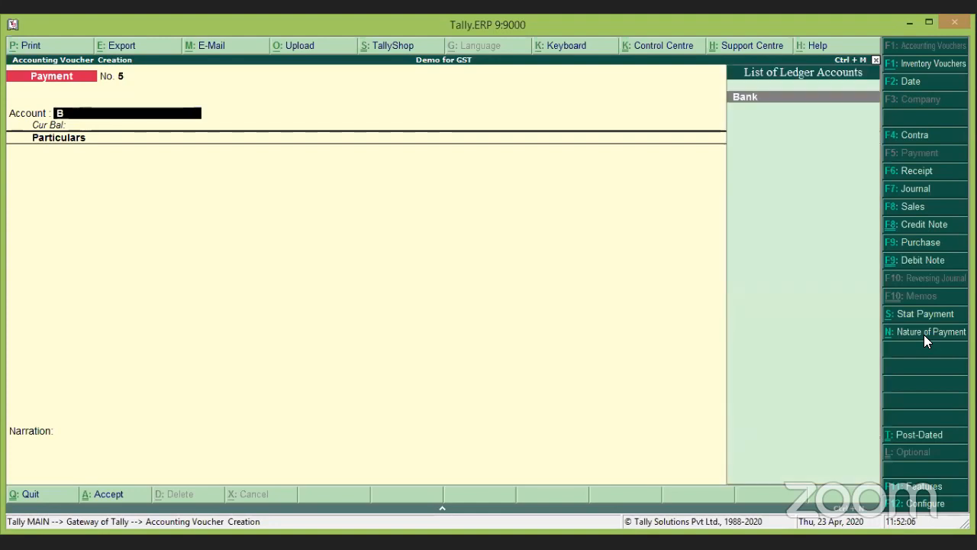
key(Return)
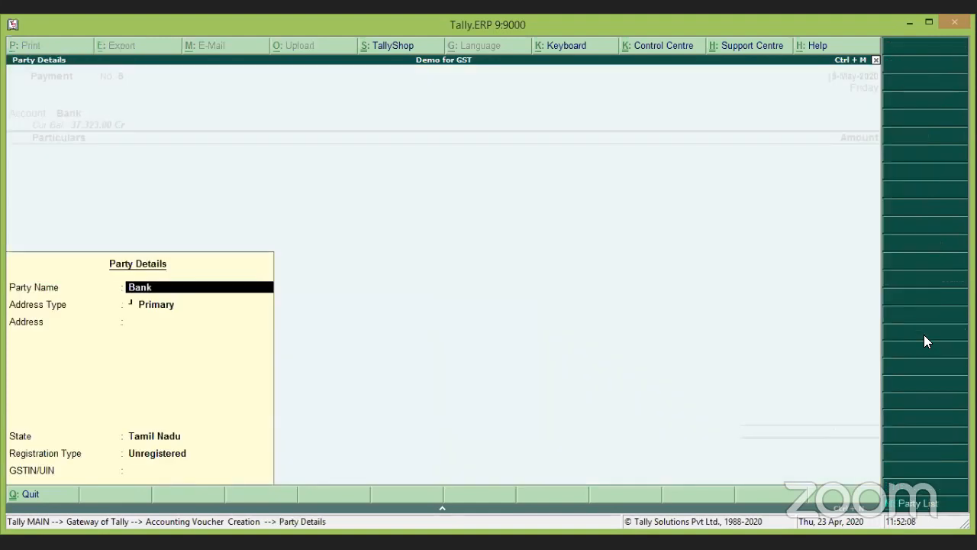
key(ctrl+a)
Add the Importer ledger to the payment with an amount of $750, keeping the exchange rate of Rs. 79/$
text(Im)
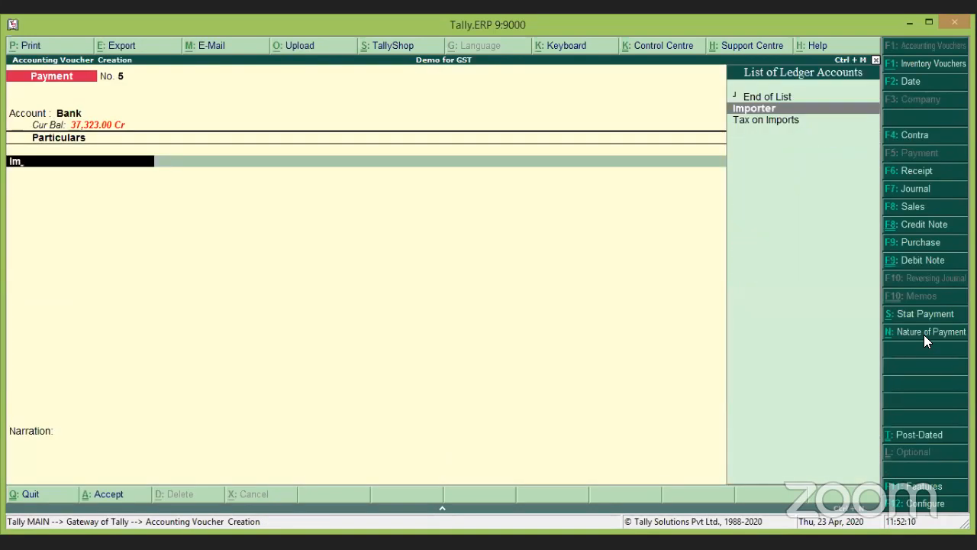
key(Return)
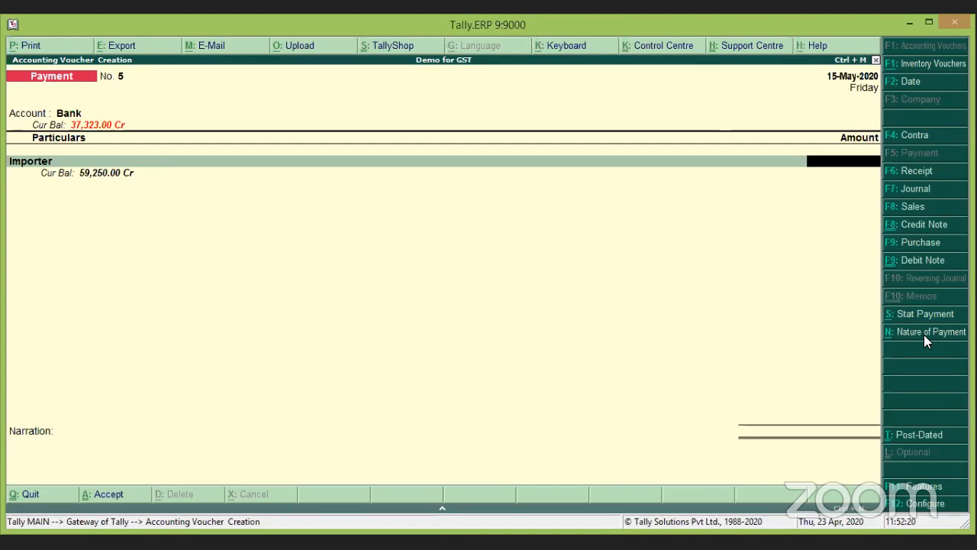
text($750)
key(Return)
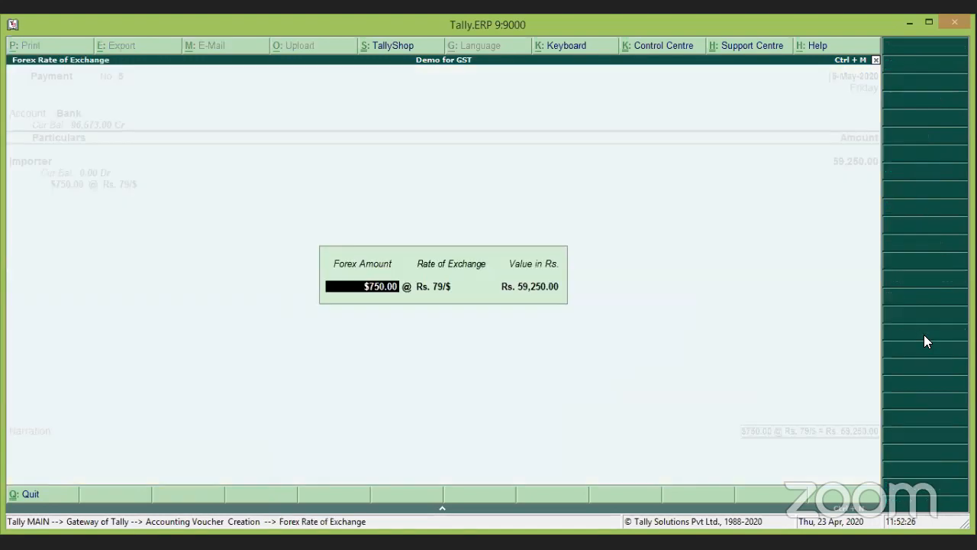
key(Return)
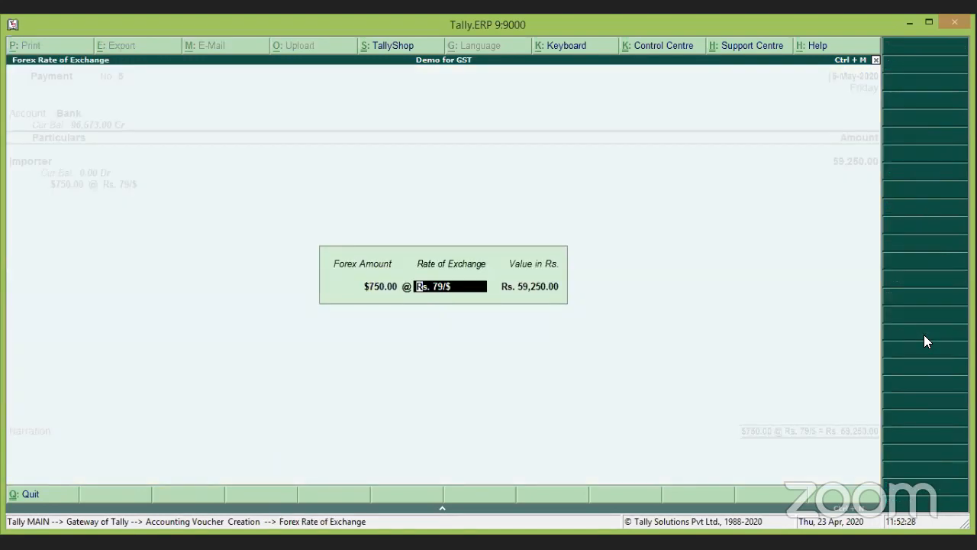
key(BackSpace)
key(Return)
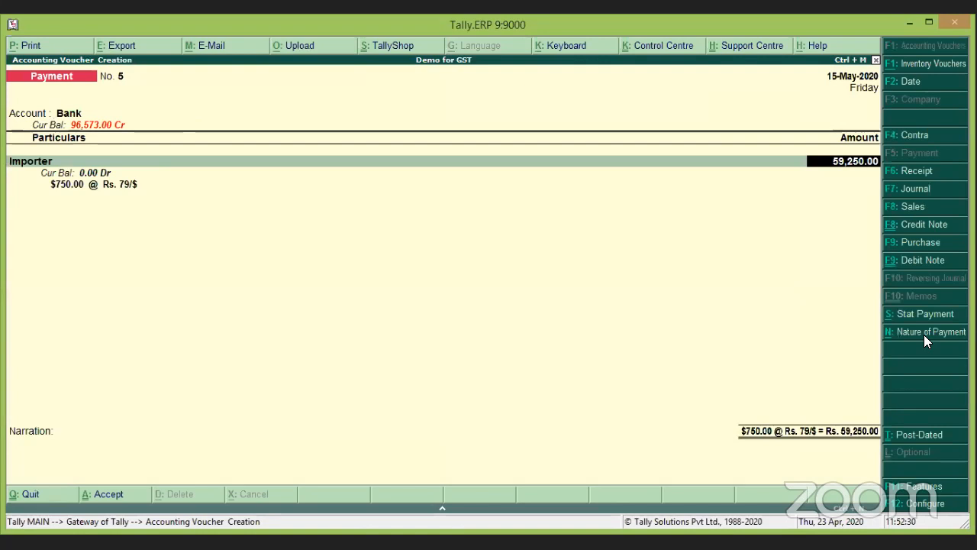
Set the payment voucher's date to 20-May-2020
click(912, 80)
text(20)
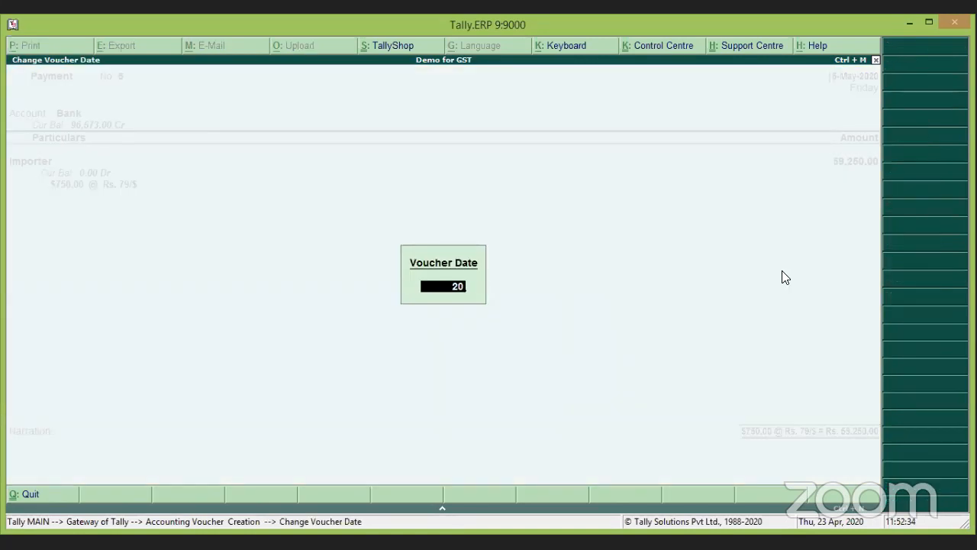
key(Return)
Change the exchange rate of the Importer's $750 payment to Rs. 75/$
key(Return)
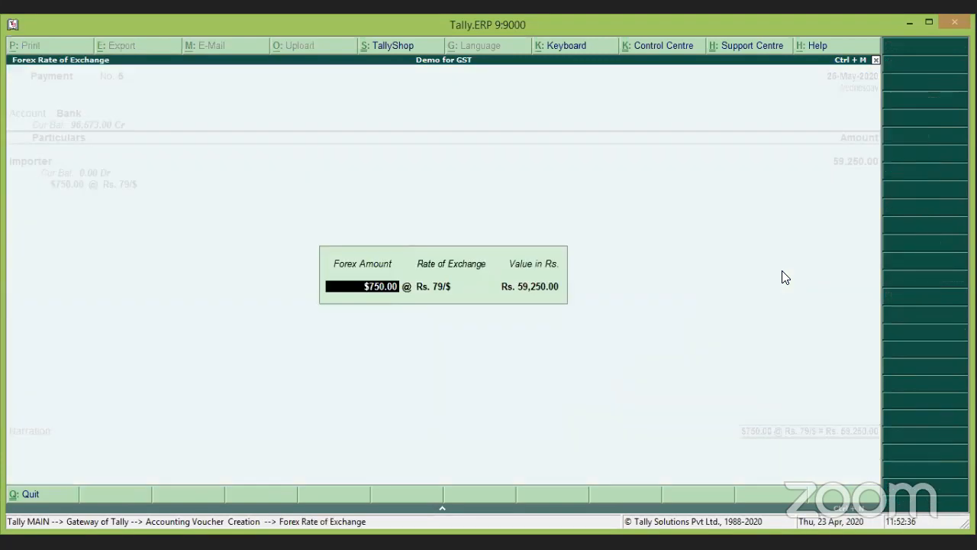
key(Return)
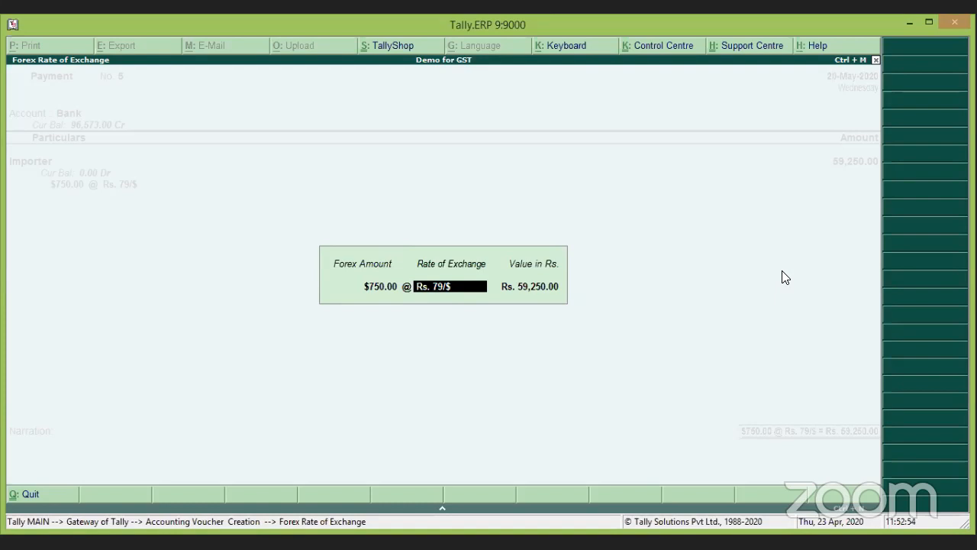
key(BackSpace)
key(BackSpace)
text(75)
key(Return)
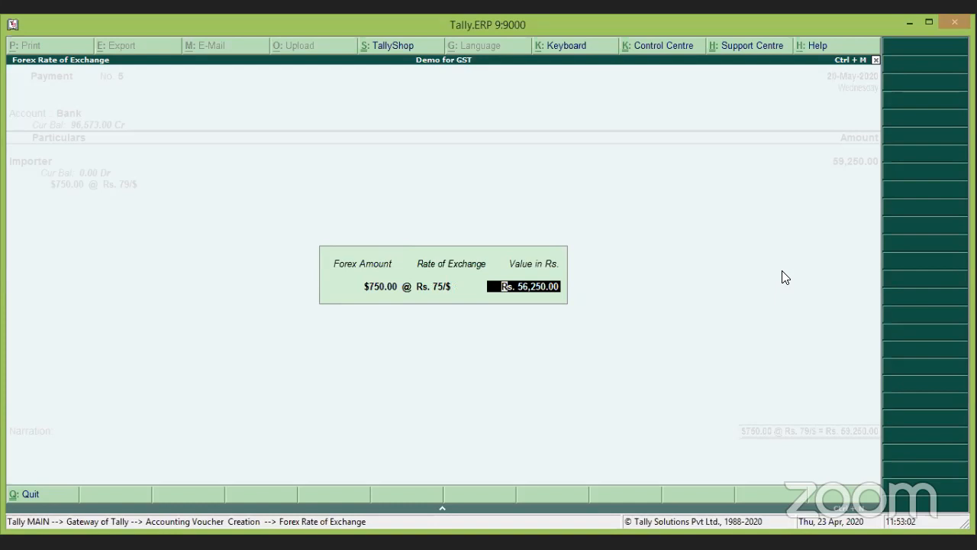
key(Return)
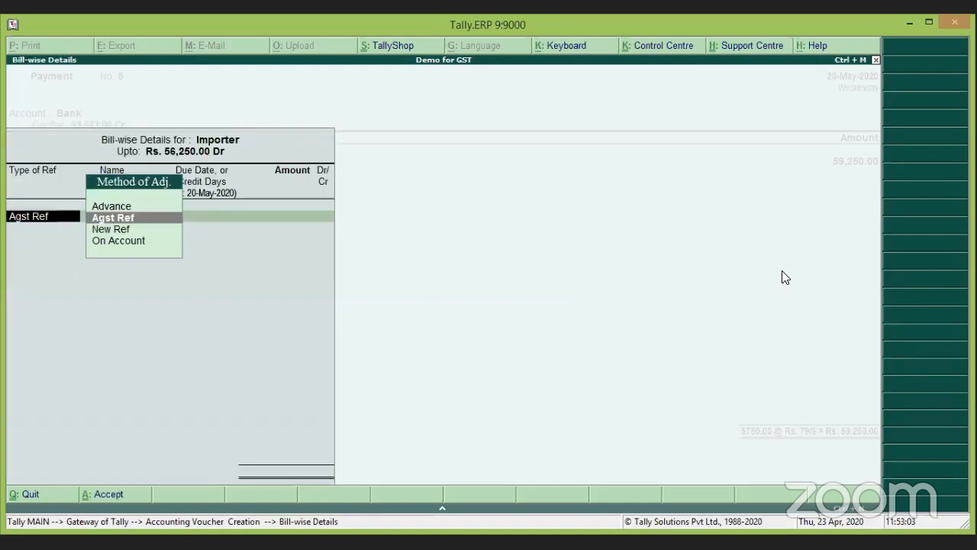
Settle the full $750 against the Importer's bill reference X002323 in the bill-wise details
key(Return)
key(Return)
key(Return)
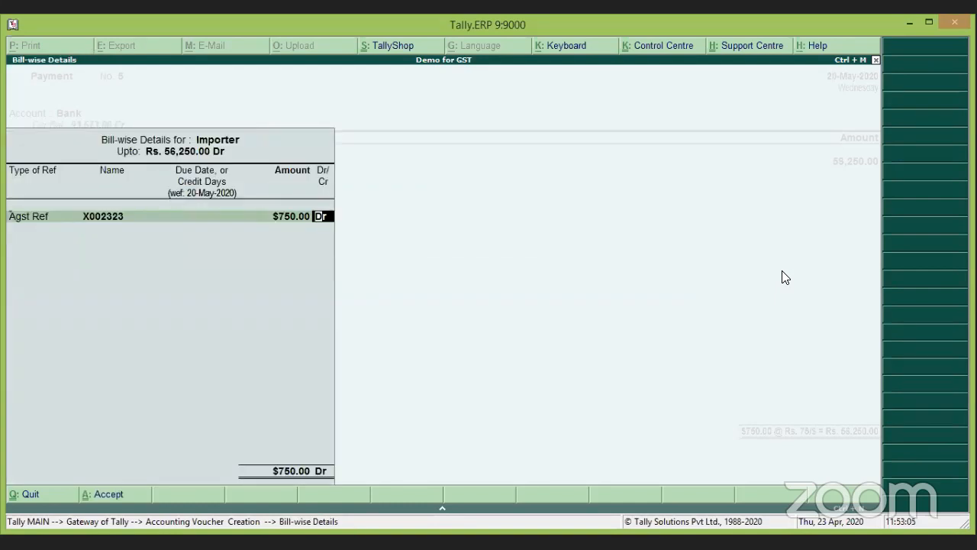
key(Return)
key(Return)
key(Return)
Set the transaction type of the Importer payment's bank allocation to e-Fund Transfer
key(Return)
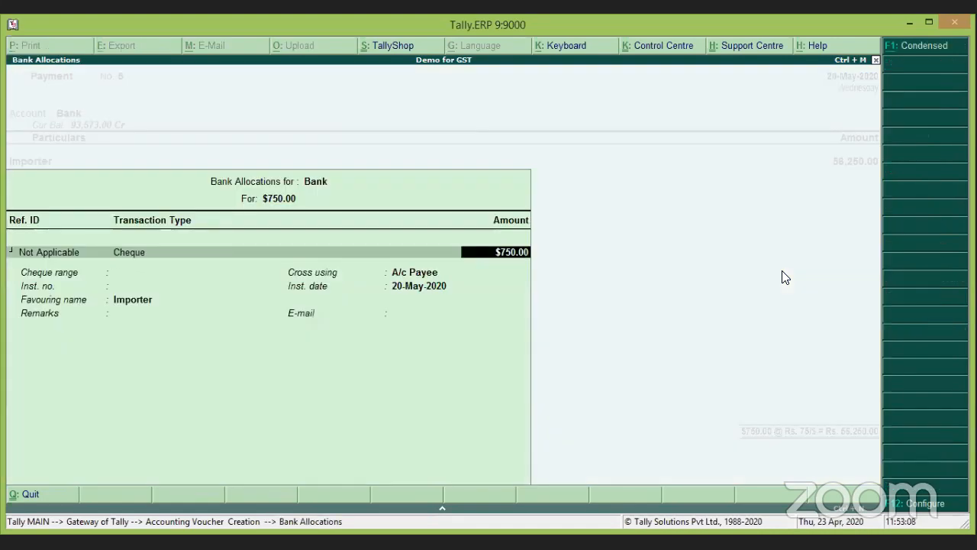
key(BackSpace)
key(BackSpace)
key(BackSpace)
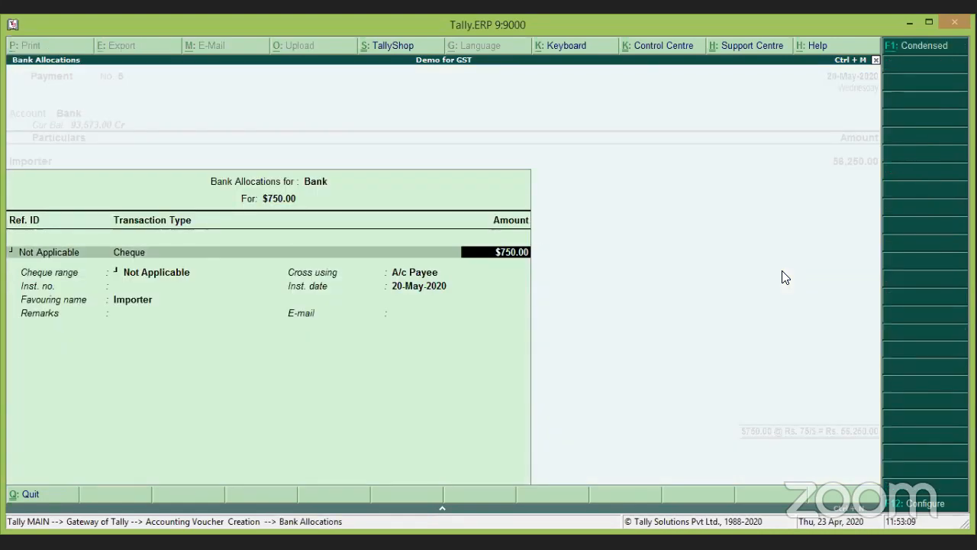
key(Down)
key(Return)
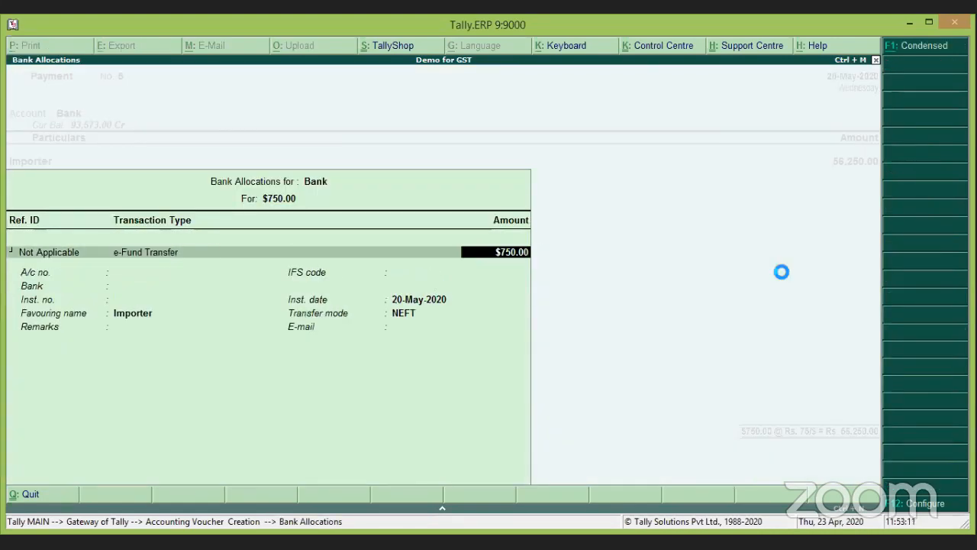
Keep the default NEFT transfer details for the Importer and save the payment voucher
key(Return)
key(Return)
key(Return)
key(Return)
key(Return)
key(Return)
key(Return)
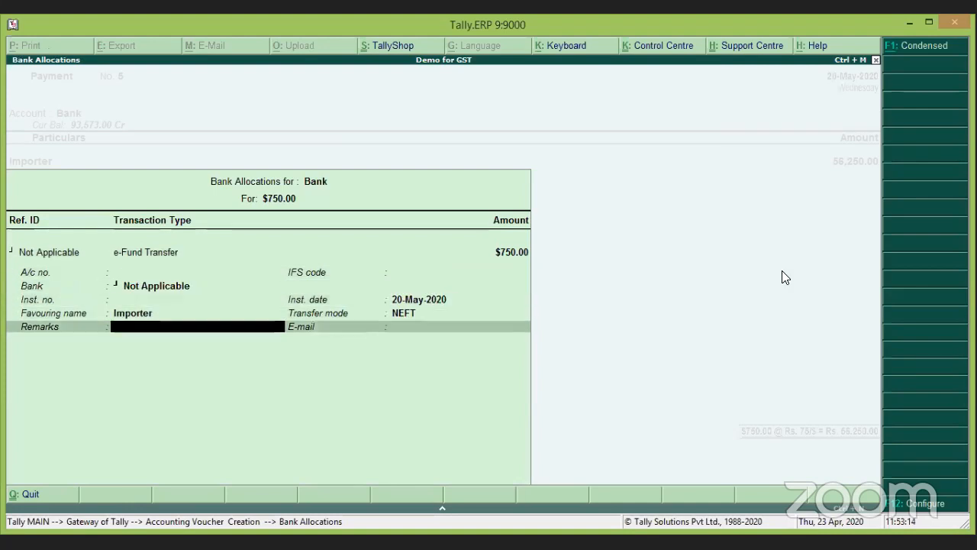
key(Return)
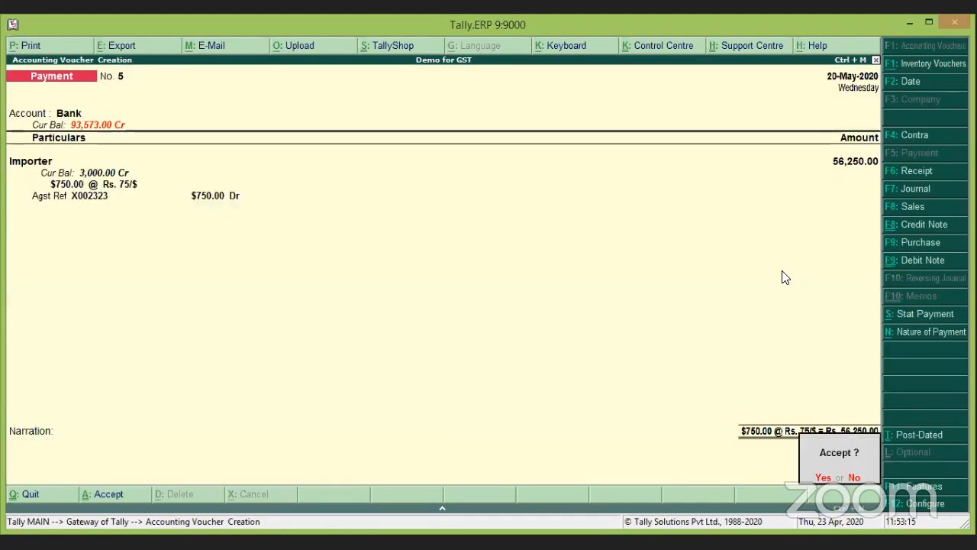
key(Return)
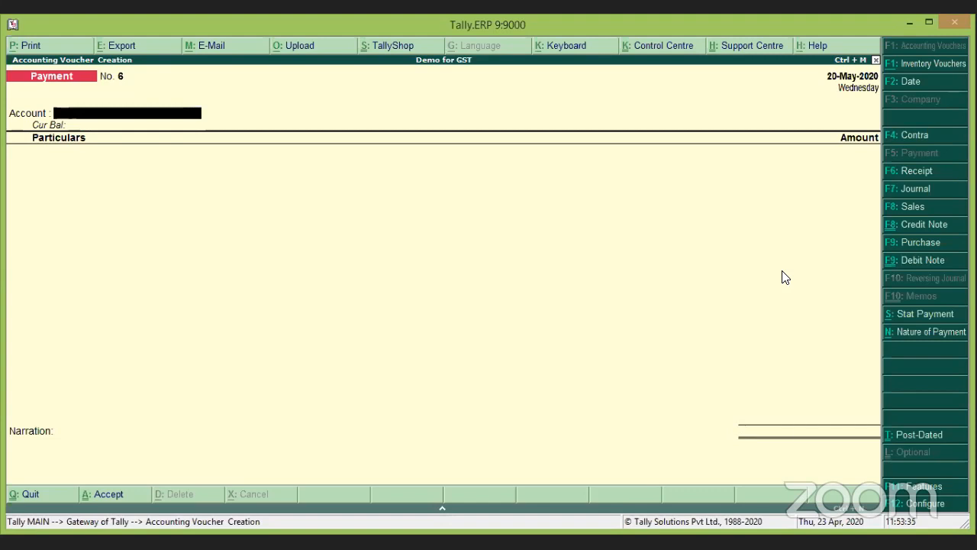
Leave payment voucher entry and open the list of display reports for the company
key(Escape)
key(y)
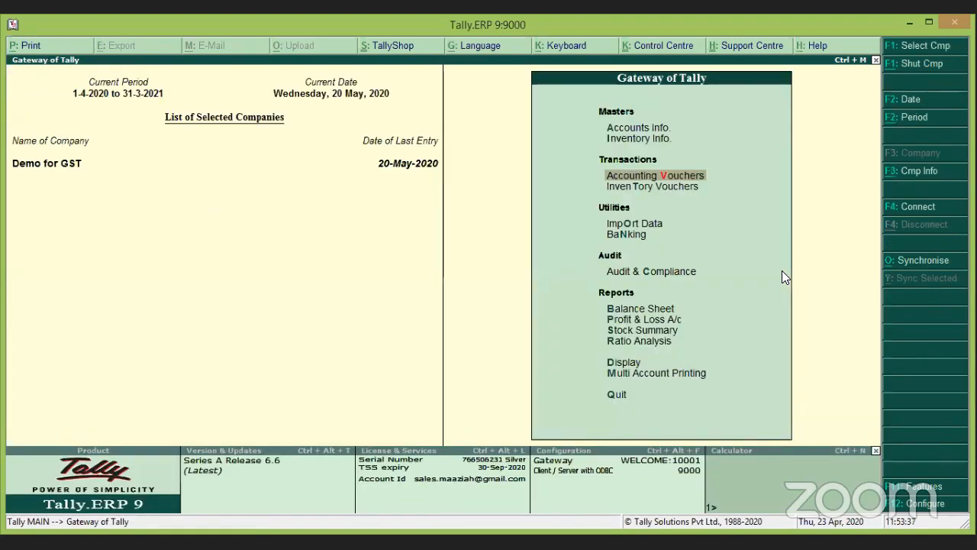
key(Down)
key(Down)
key(Down)
key(Down)
key(Down)
key(Down)
key(Down)
key(Down)
key(Down)
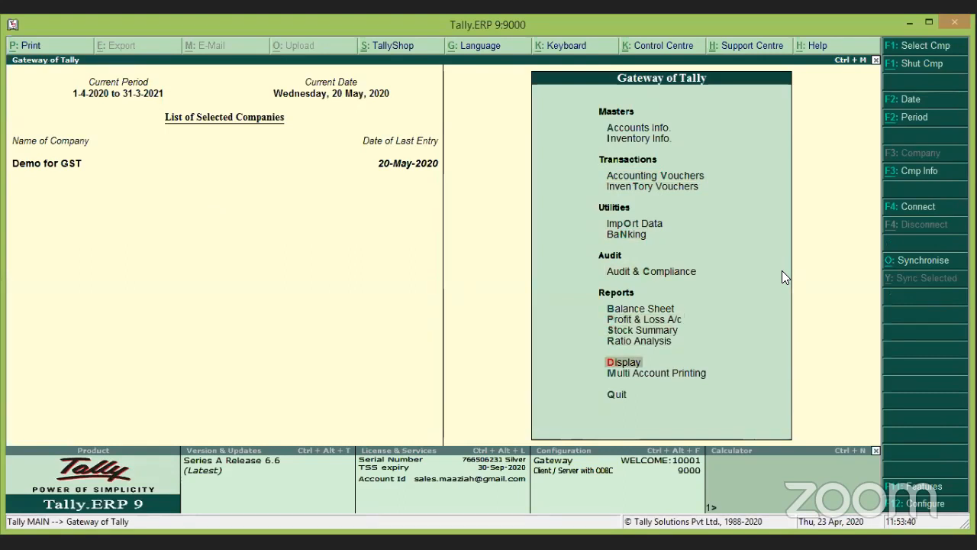
key(Return)
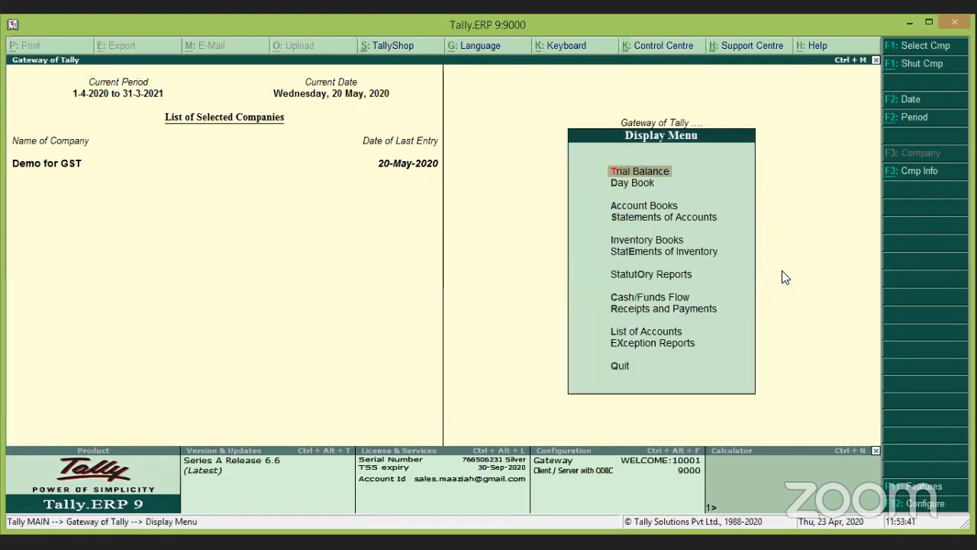
Open the Importer ledger in the account books to view its vouchers
key(Down)
key(Down)
key(Return)
key(Down)
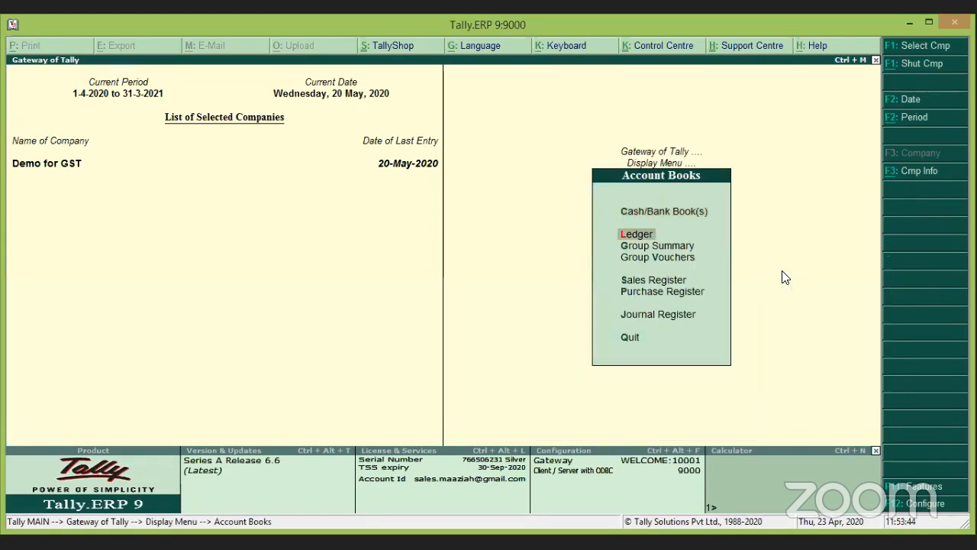
key(Return)
text(Im)
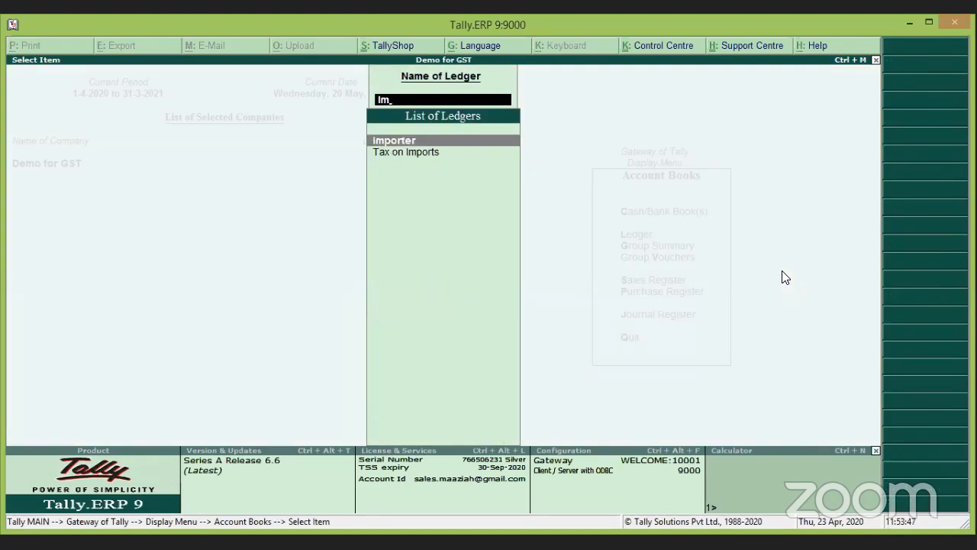
key(Return)
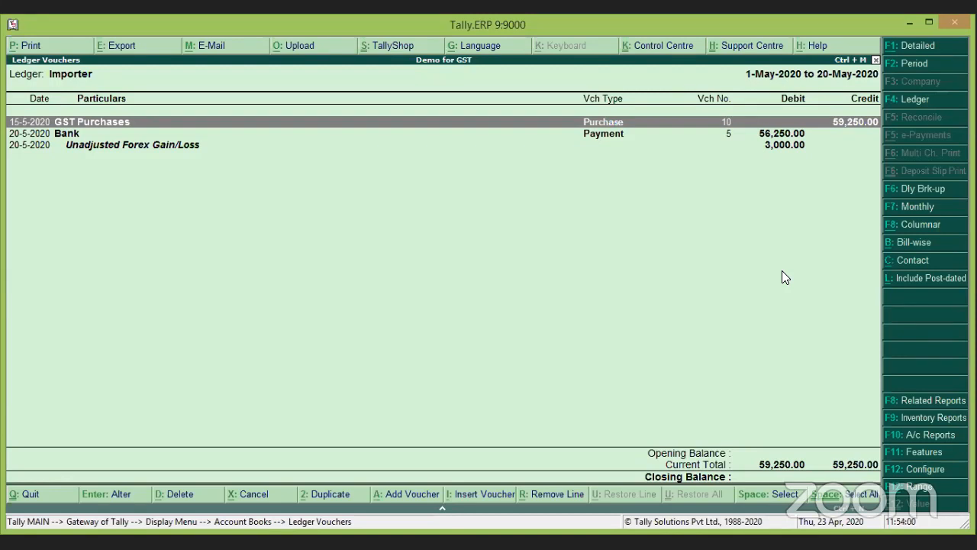
Open the Importer's GST Purchases voucher to check its exchange rate and rupee value, and return to the ledger
key(Return)
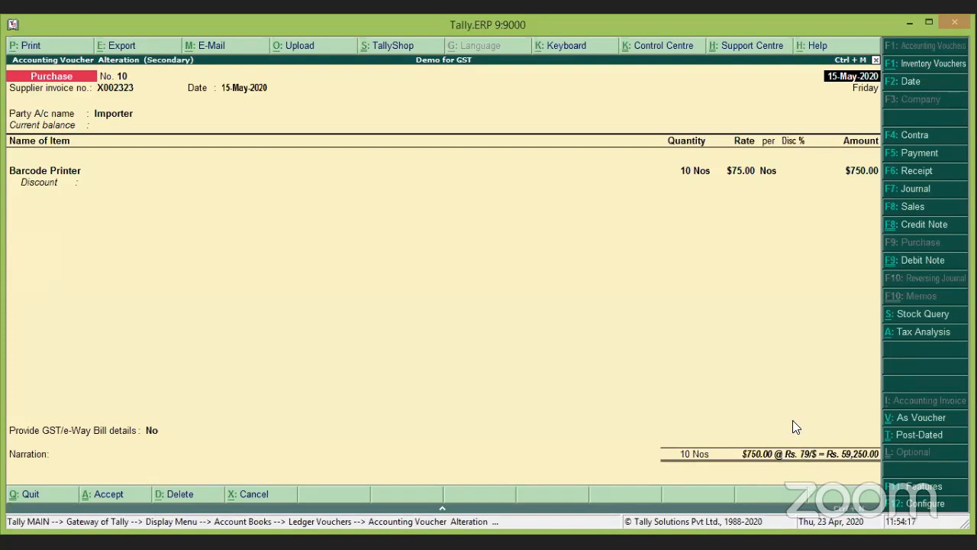
key(Escape)
key(Return)
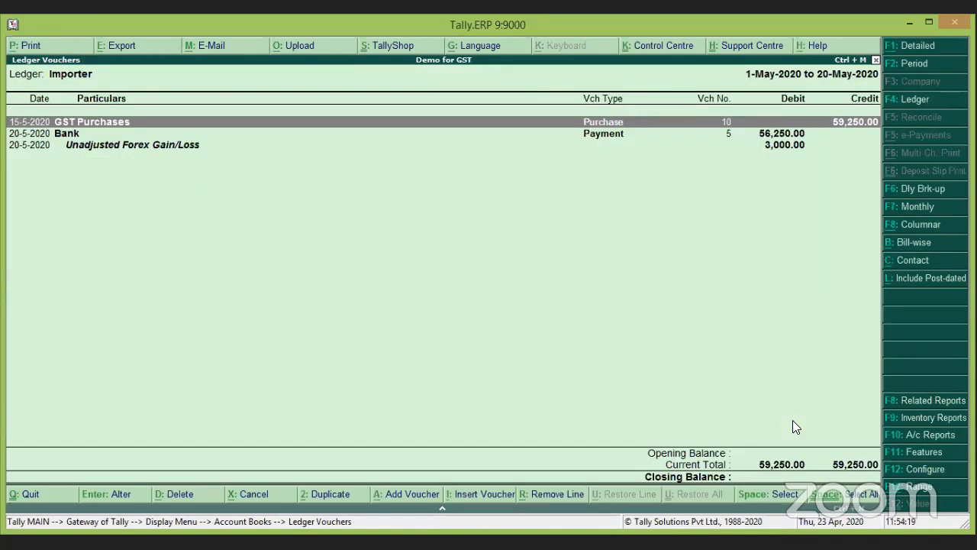
Check the exchange rate in the Importer's Bank payment voucher, return to the ledger and highlight the Unadjusted Forex Gain/Loss line
key(Down)
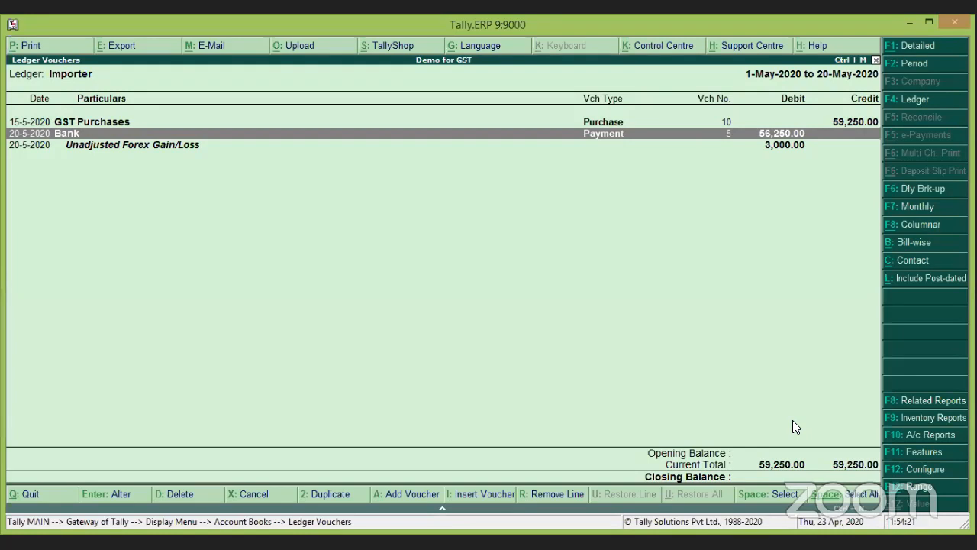
key(Return)
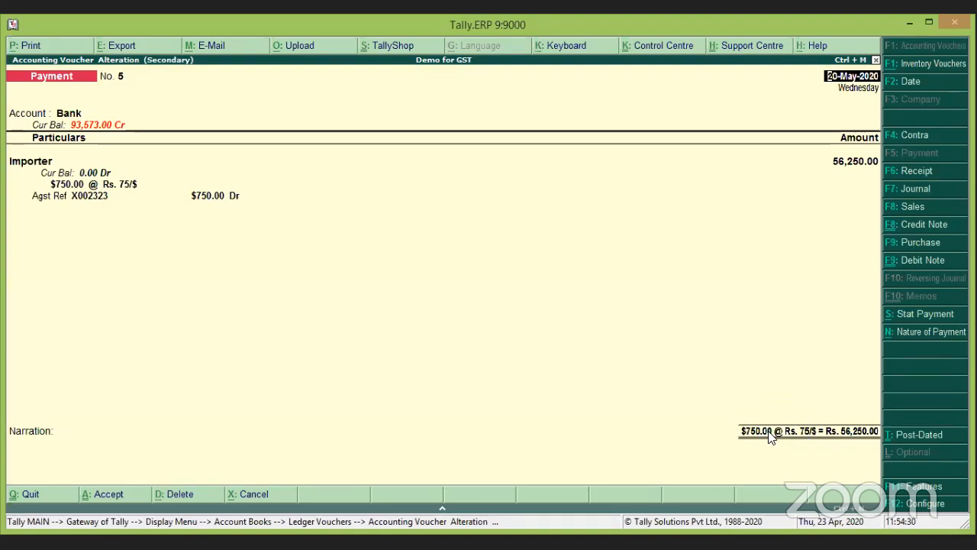
key(Escape)
key(y)
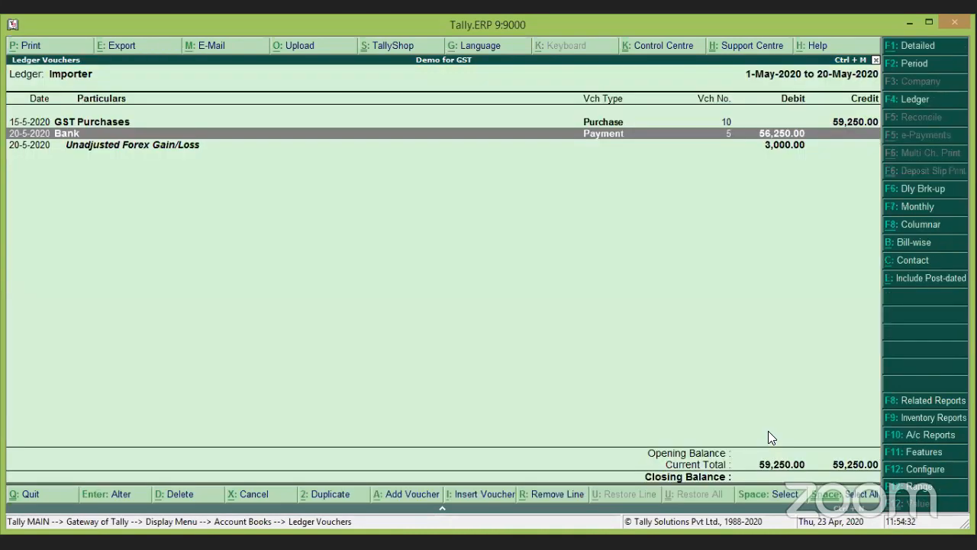
key(Down)
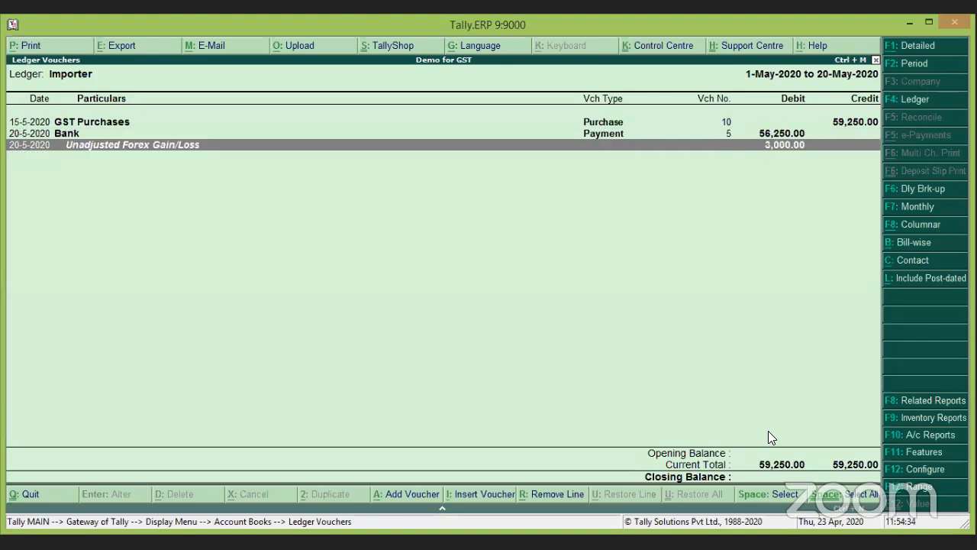
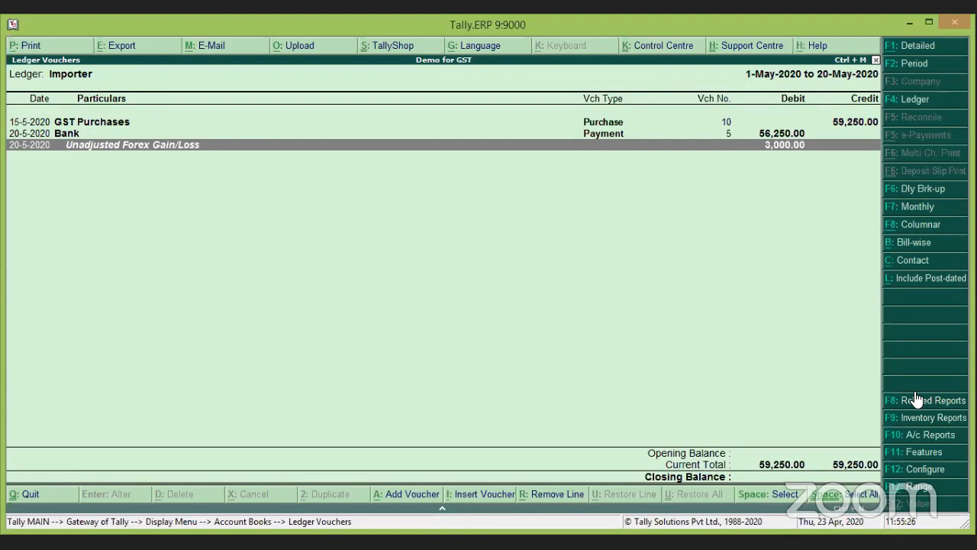
Leave the Importer ledger report, return to the Gateway of Tally and open Accounts Info
key(Escape)
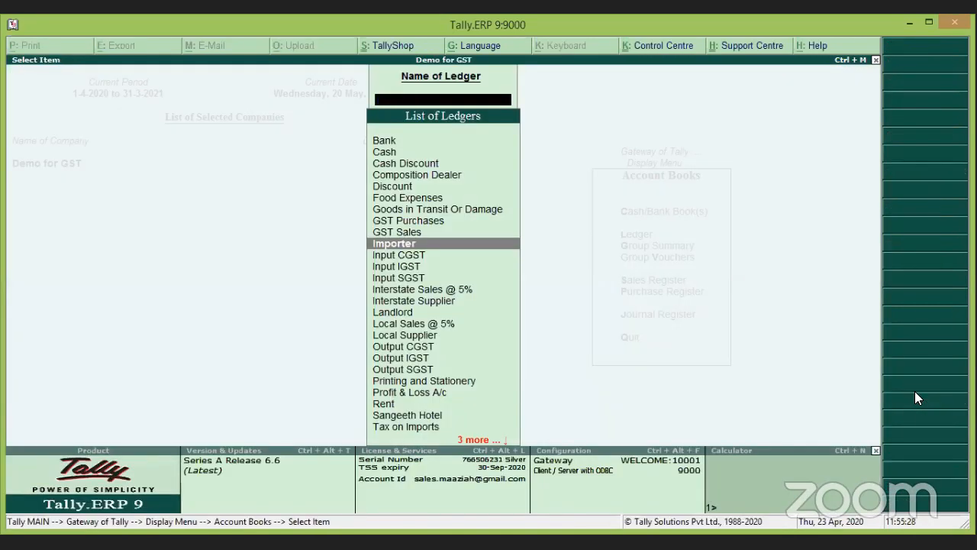
key(Escape)
key(Escape)
key(Escape)
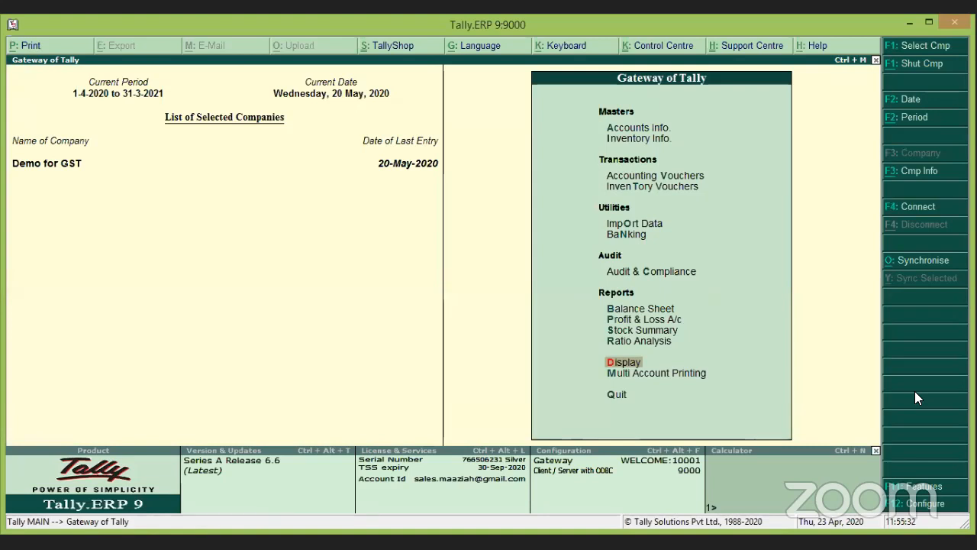
key(Up)
key(Up)
key(Up)
key(Up)
key(Up)
key(Up)
key(Up)
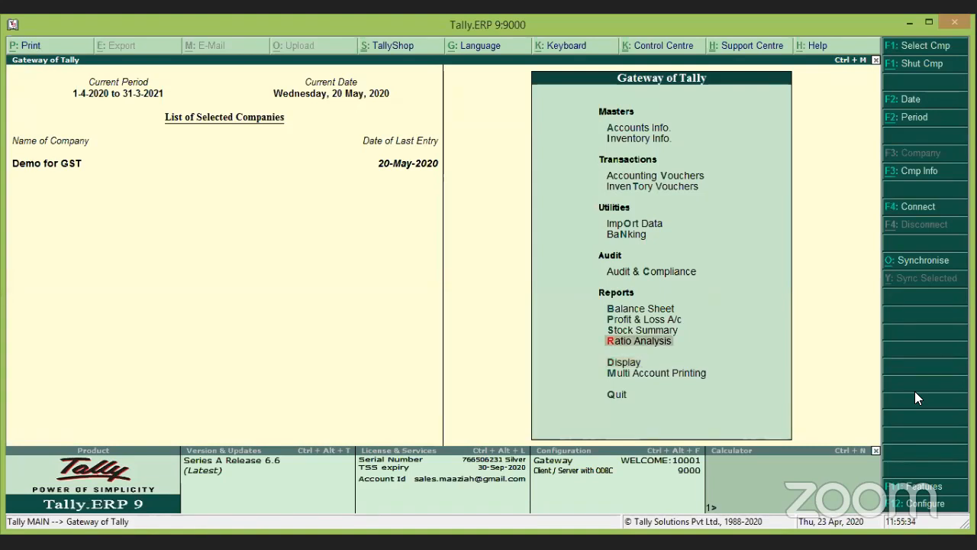
key(Up)
key(Up)
key(Up)
key(Up)
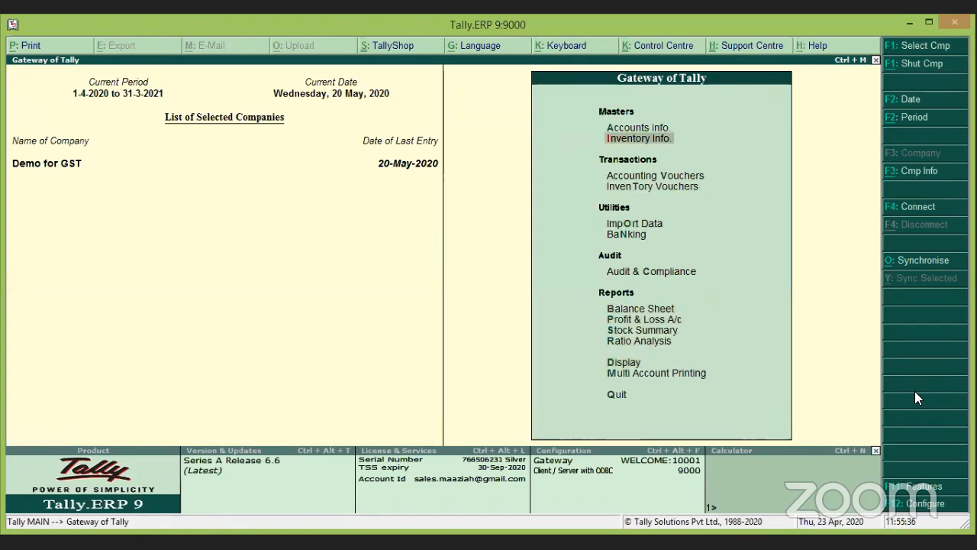
key(Return)
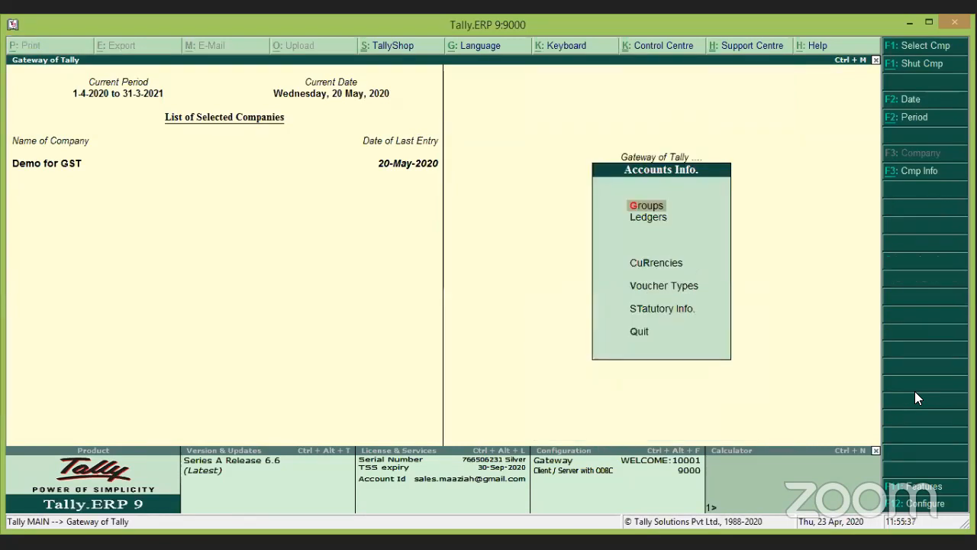
Open the Journal voucher type for alteration
key(Down)
key(Down)
key(Down)
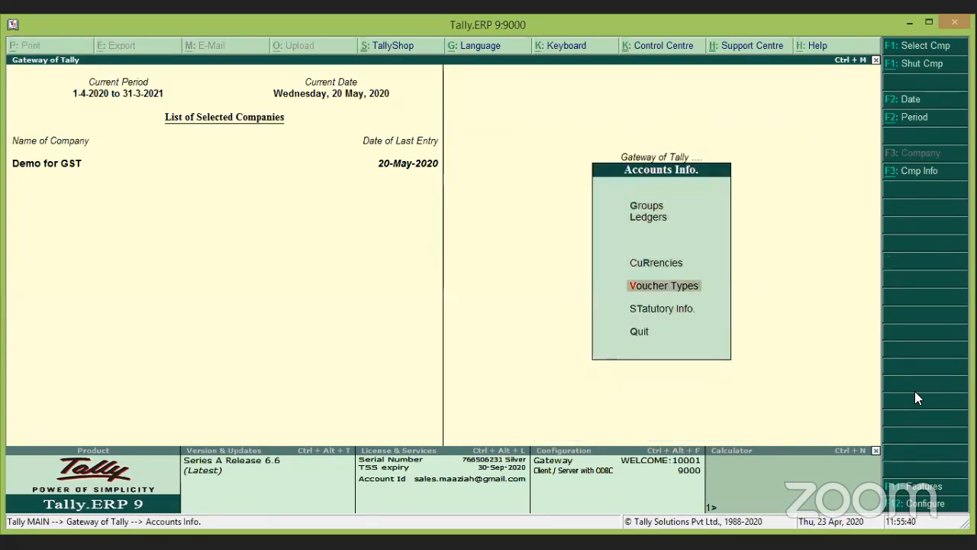
key(Return)
key(Down)
key(Down)
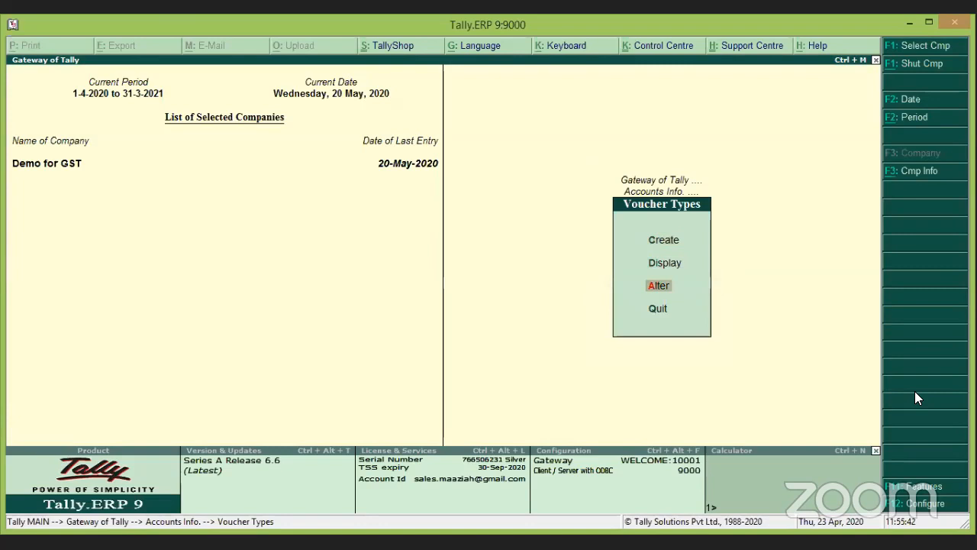
key(Return)
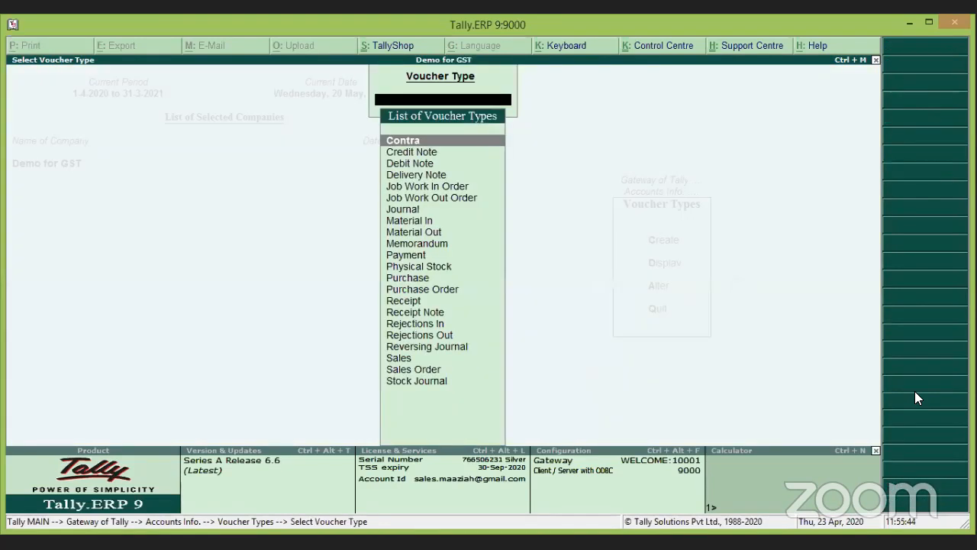
text(Jou)
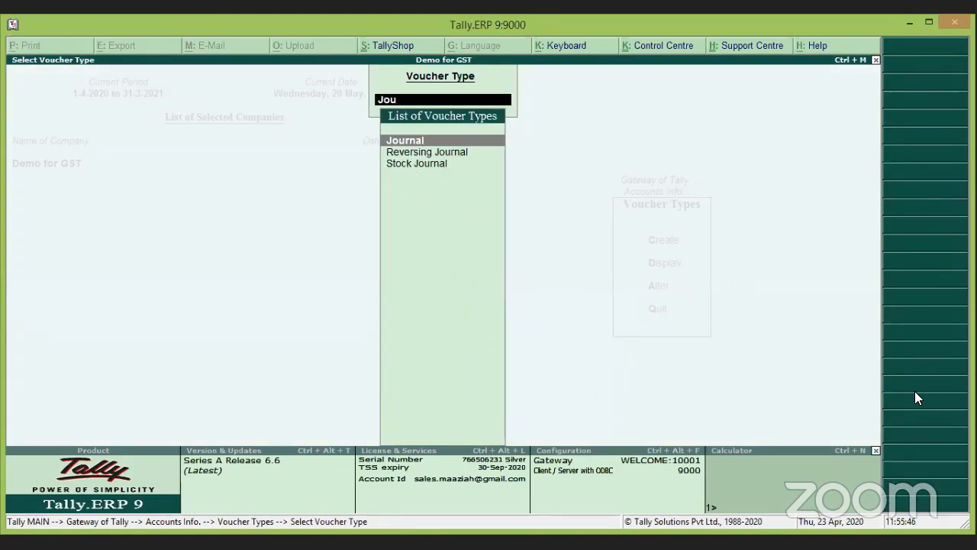
key(Return)
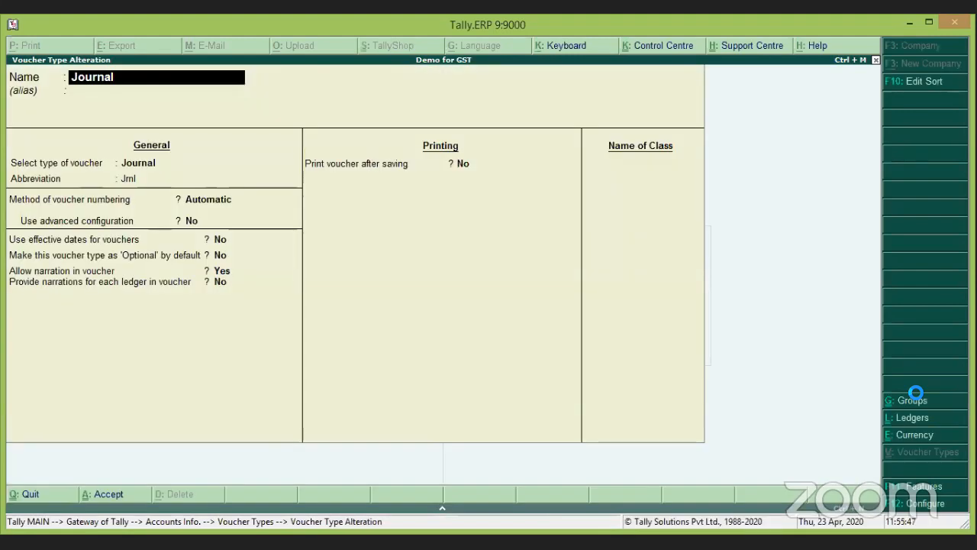
Keep the Journal voucher type's existing settings, add a class named Forex and enable it for Forex Gain/Loss Adjustments
key(Return)
key(Return)
key(Return)
key(Return)
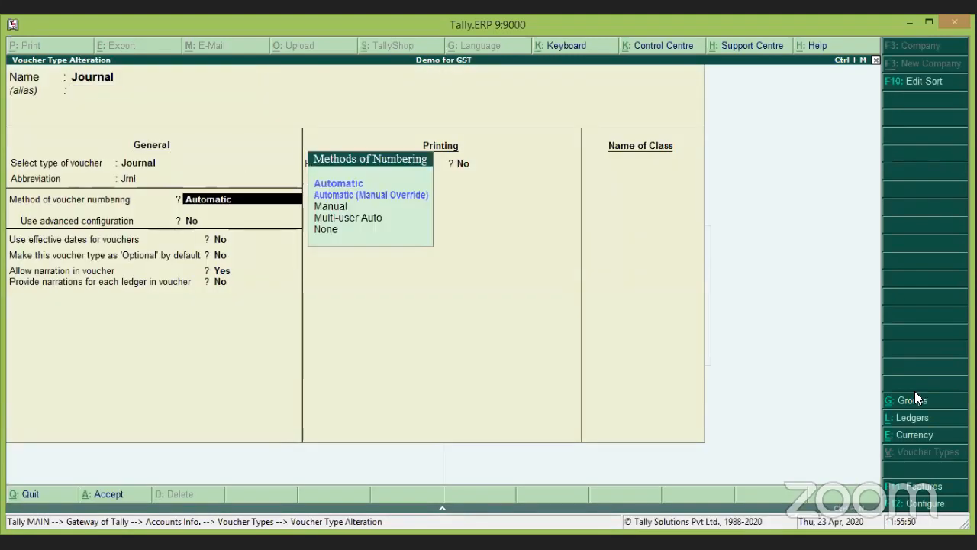
key(Return)
key(Return)
key(Return)
key(Return)
key(Return)
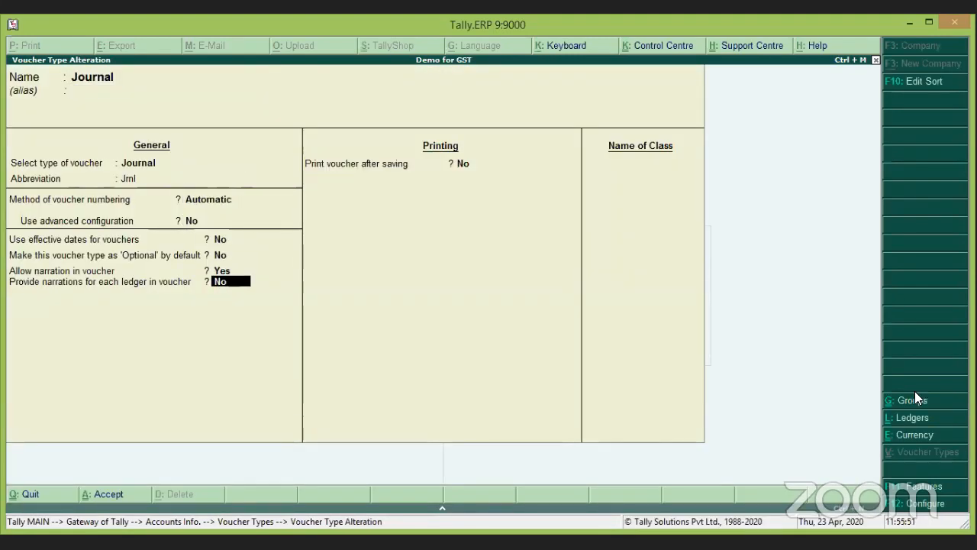
key(Return)
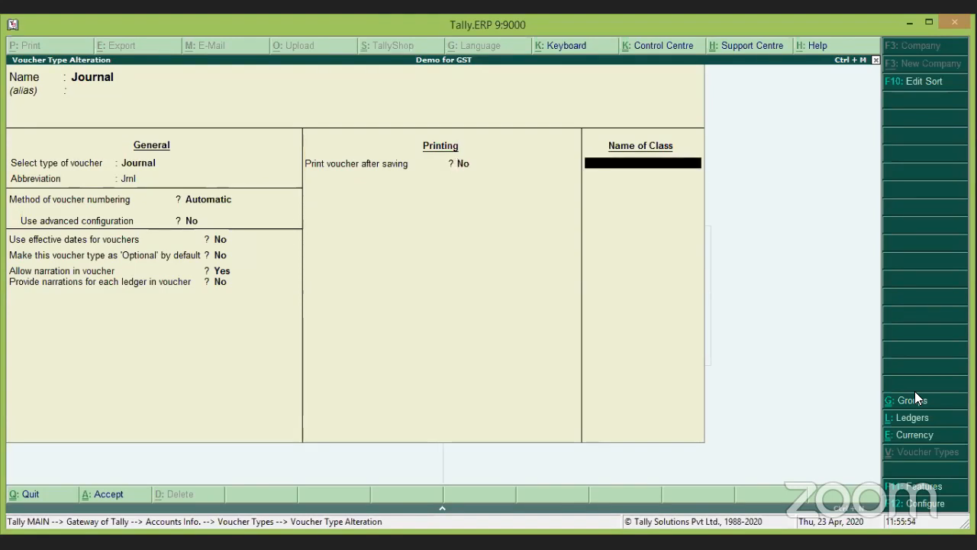
text(Forex)
key(Return)
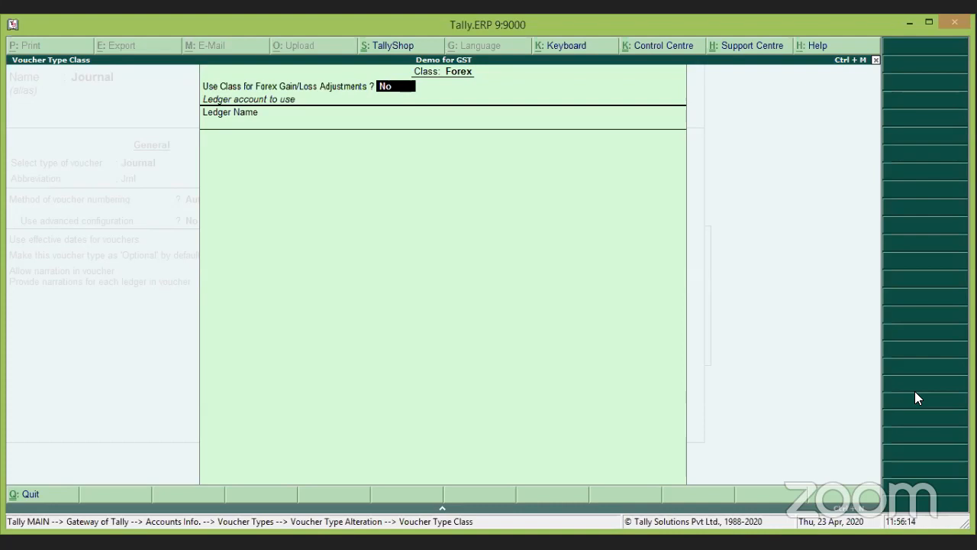
text(y)
key(Return)
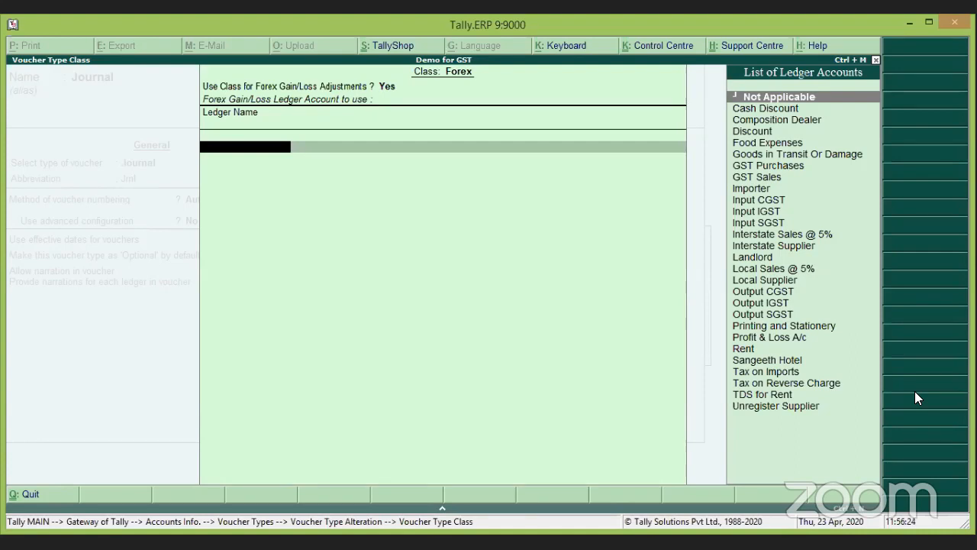
Start a new ledger for the class named Forex Gain/Loss under Direct Expenses, with the ledger type and purchase appropriation method Not Applicable
key(alt+c)
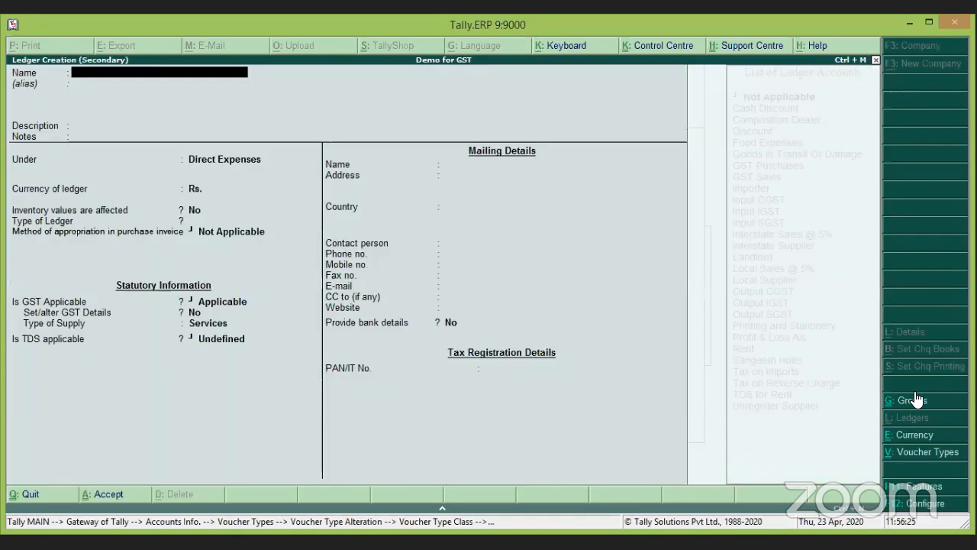
text(Foex)
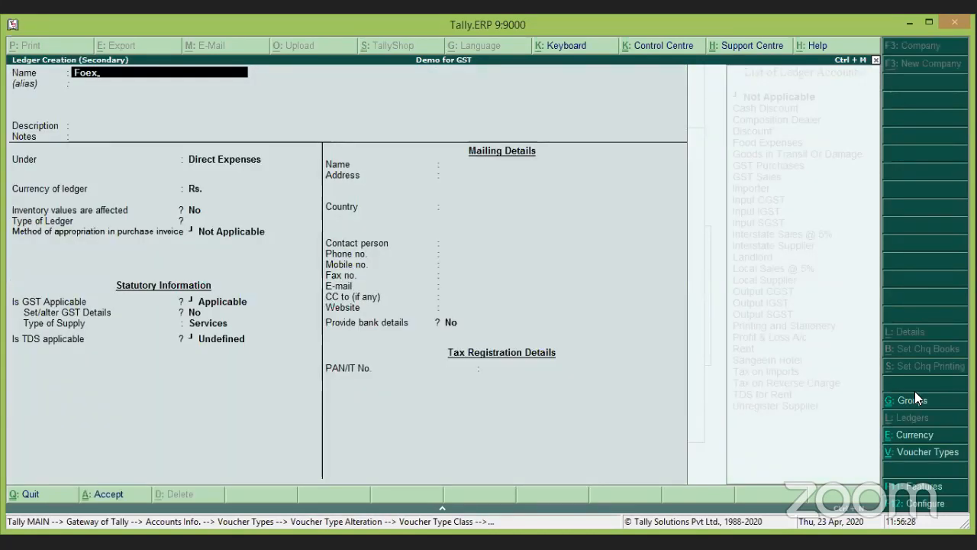
key(BackSpace)
key(BackSpace)
text(rex Gain/Loss)
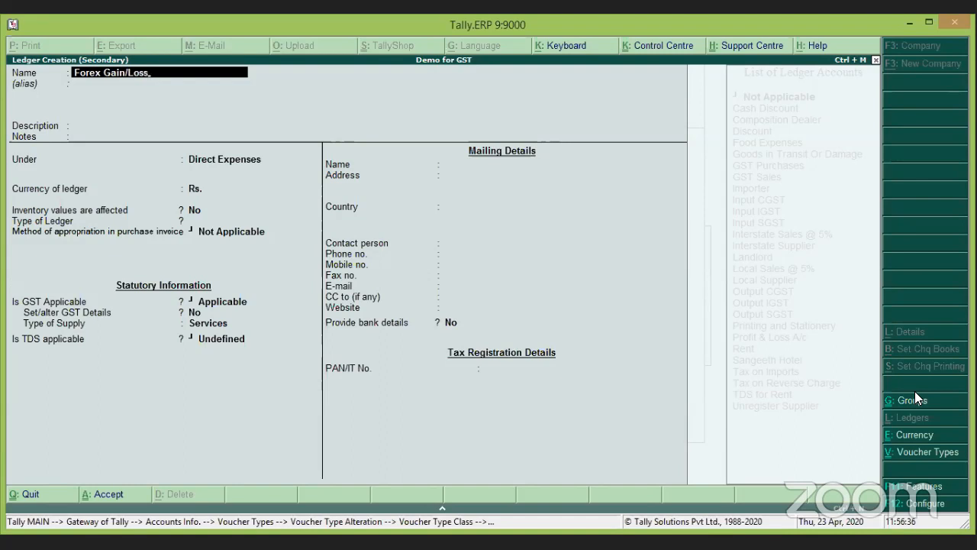
key(Return)
key(Return)
key(Return)
key(Return)
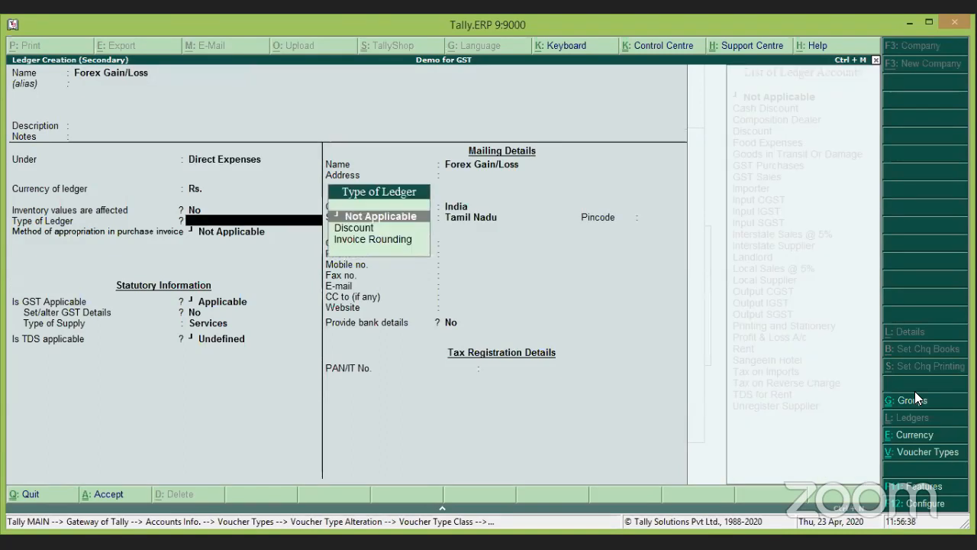
key(Return)
key(Return)
Set GST, TDS and assessable value inclusion to Not Applicable for the Forex Gain/Loss ledger
key(Down)
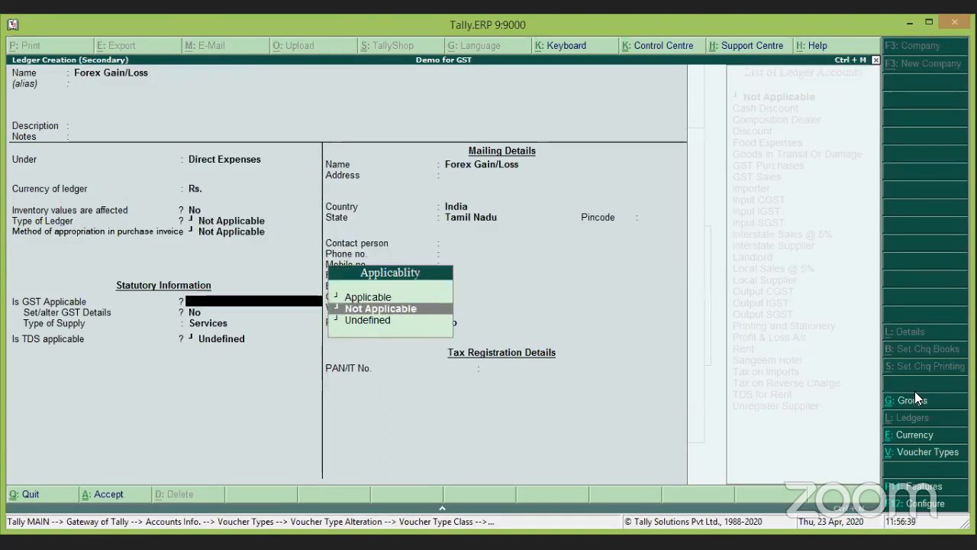
key(Return)
key(Up)
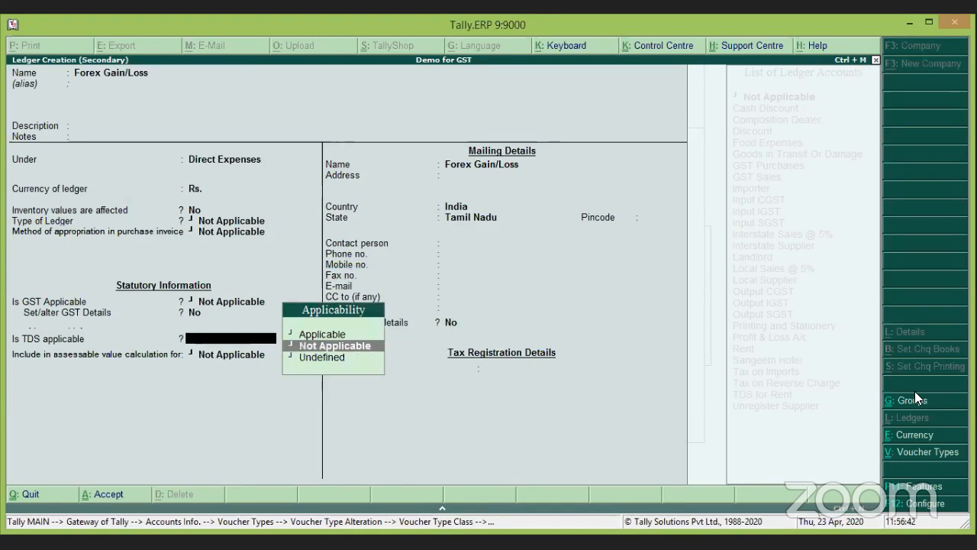
key(Return)
key(Return)
Keep the default mailing details, save the Forex Gain/Loss ledger and use it in the Forex class
key(Return)
key(Return)
key(Return)
key(Return)
key(Return)
key(Return)
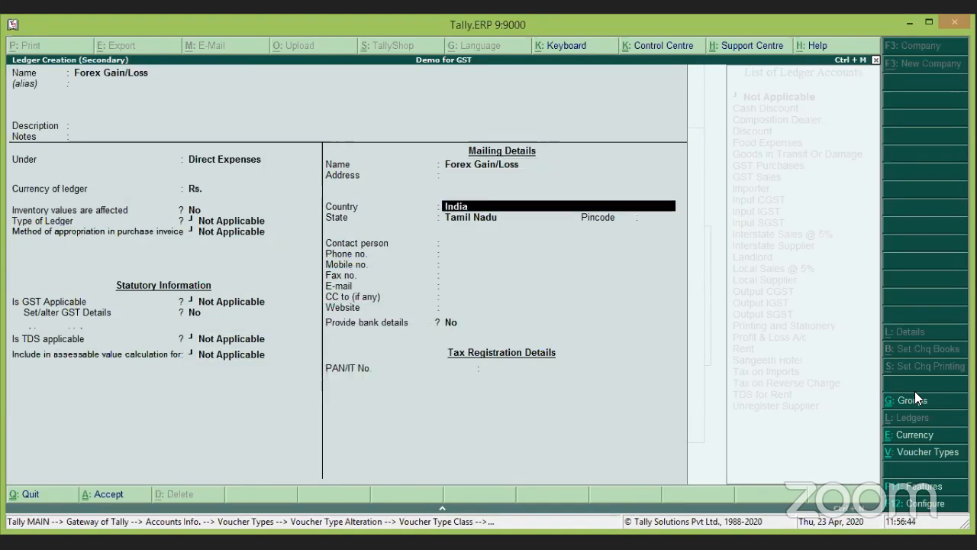
key(Return)
key(Return)
key(Return)
key(Return)
key(Return)
key(Return)
key(Return)
key(Return)
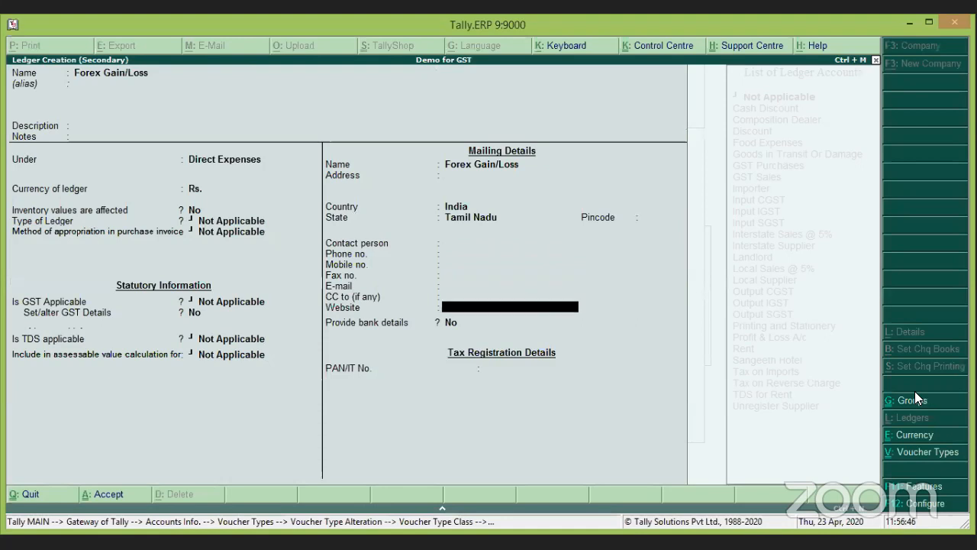
key(Return)
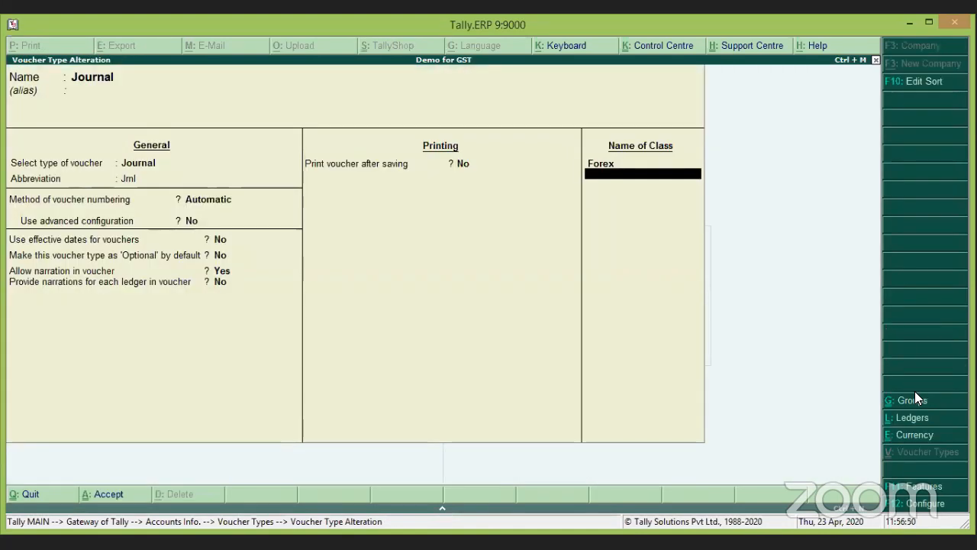
Save the Journal voucher type with its Forex class and return to the Gateway of Tally
key(Return)
key(Return)
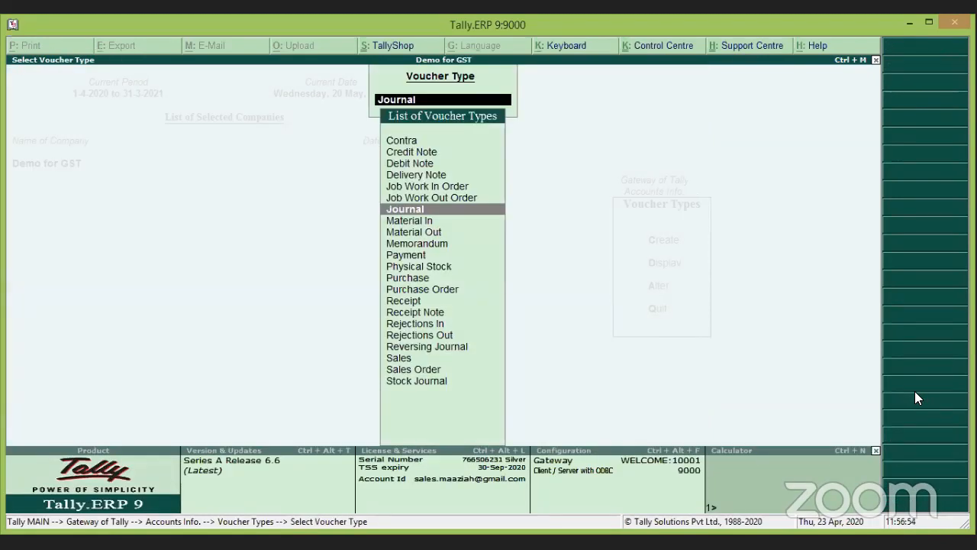
key(Escape)
key(Escape)
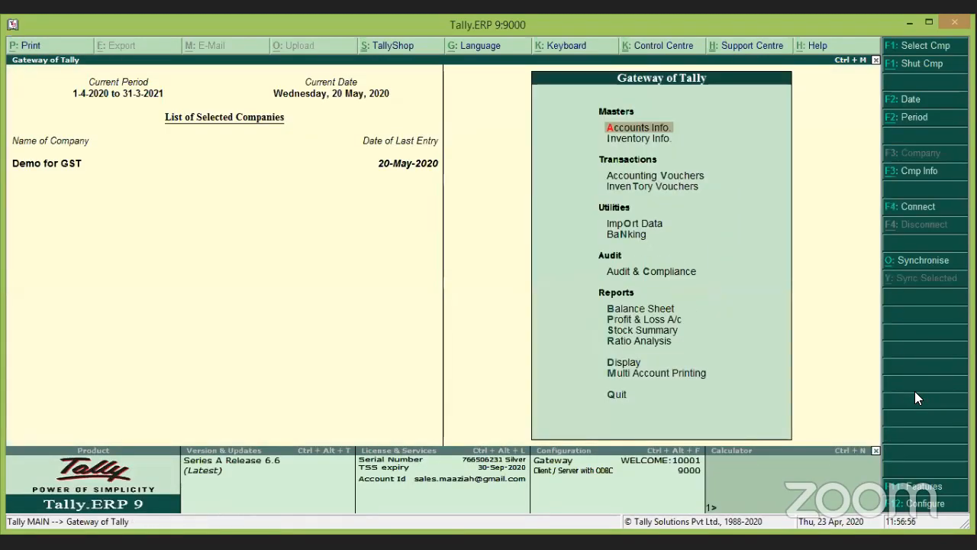
Reopen the Importer ledger in the account books and highlight its Unadjusted Forex Gain/Loss line
key(d)
key(a)
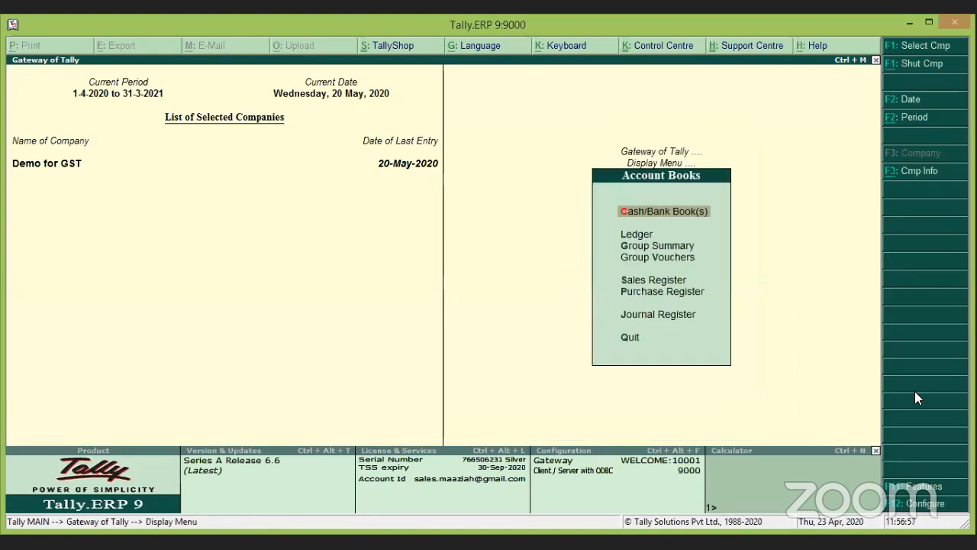
text(l)
text(Im)
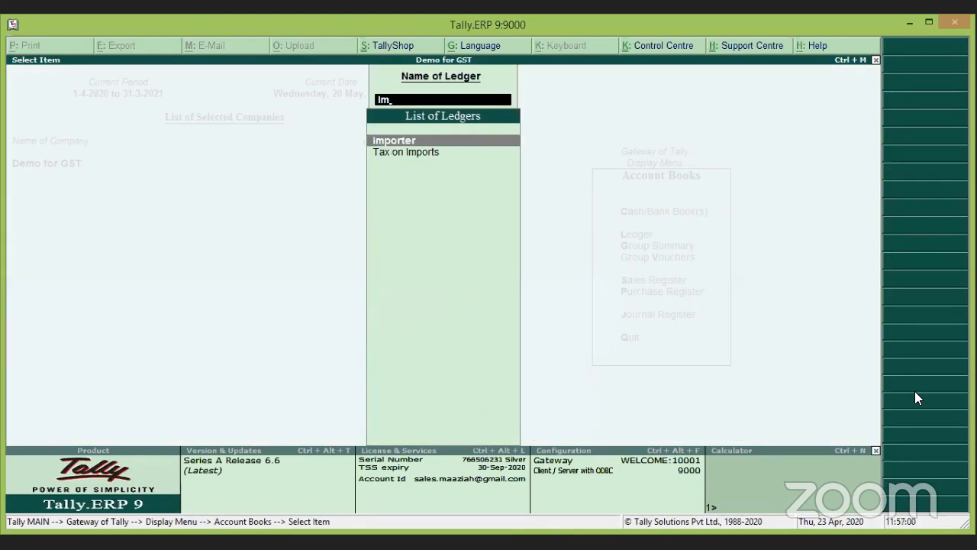
key(Return)
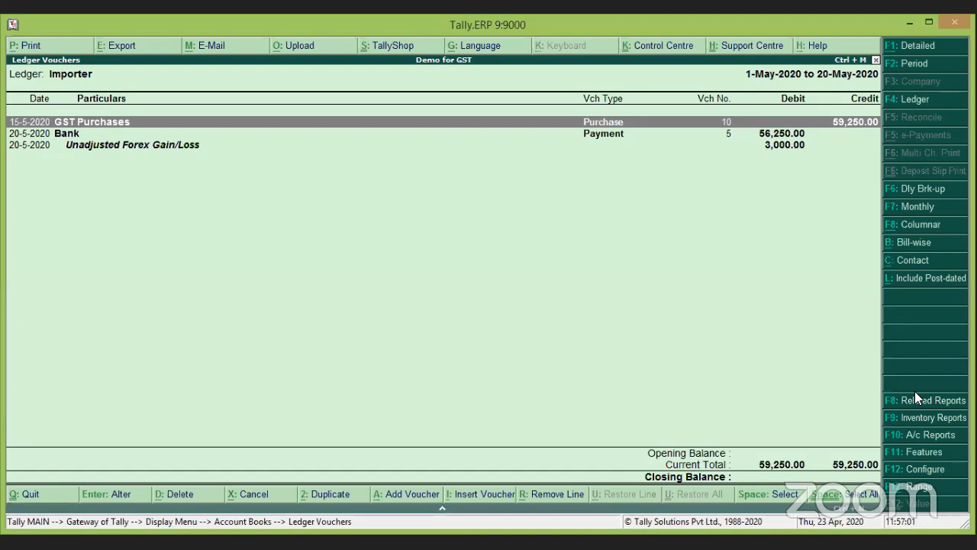
key(Down)
key(Down)
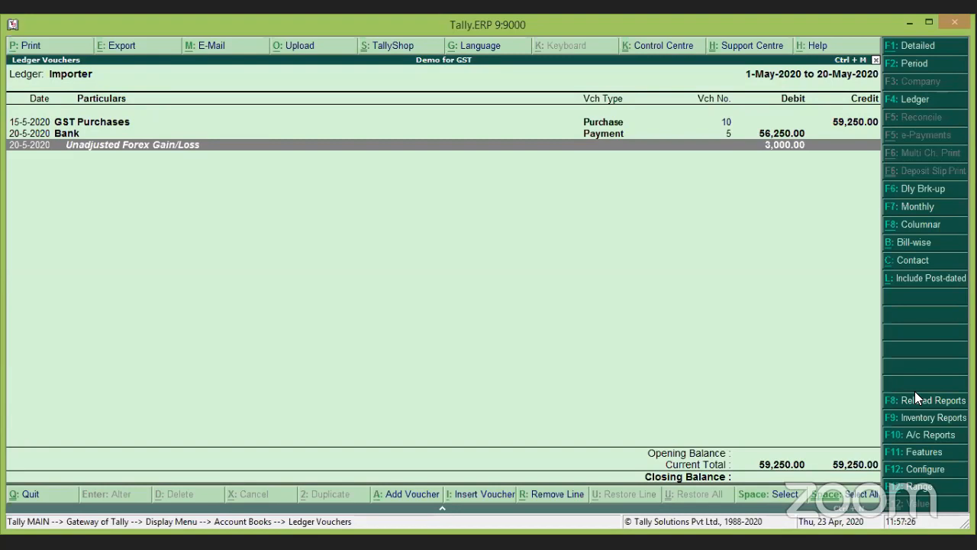
Close the Importer ledger report and return to the Gateway of Tally
key(Escape)
key(Return)
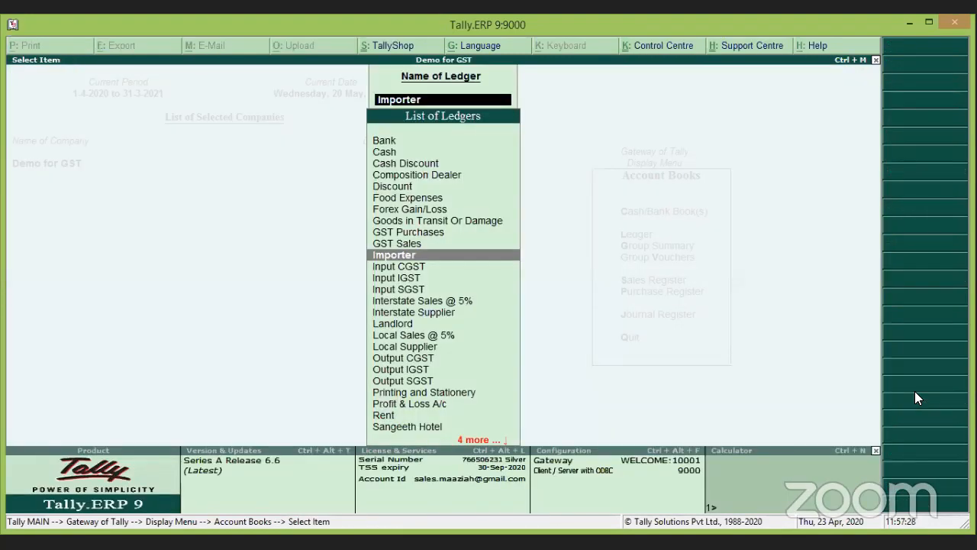
key(Escape)
key(Escape)
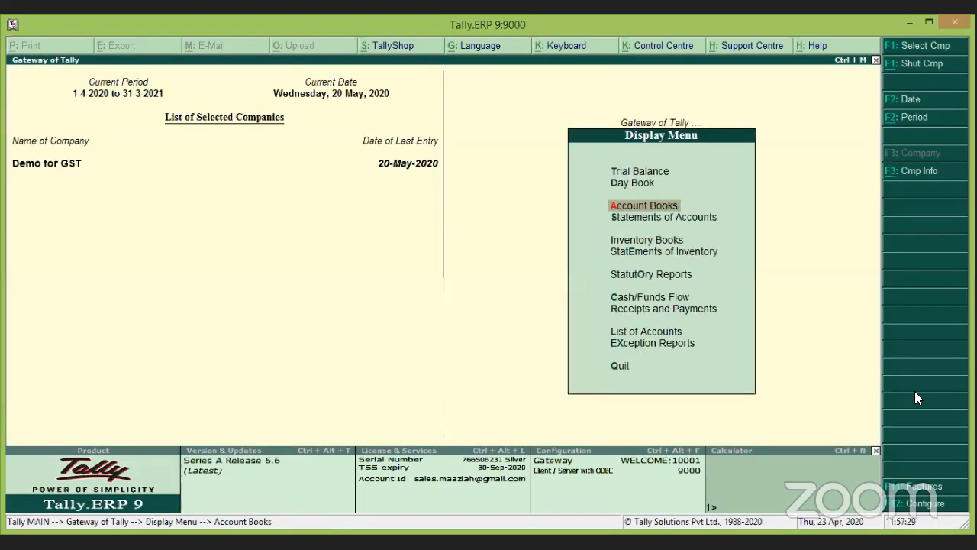
key(Escape)
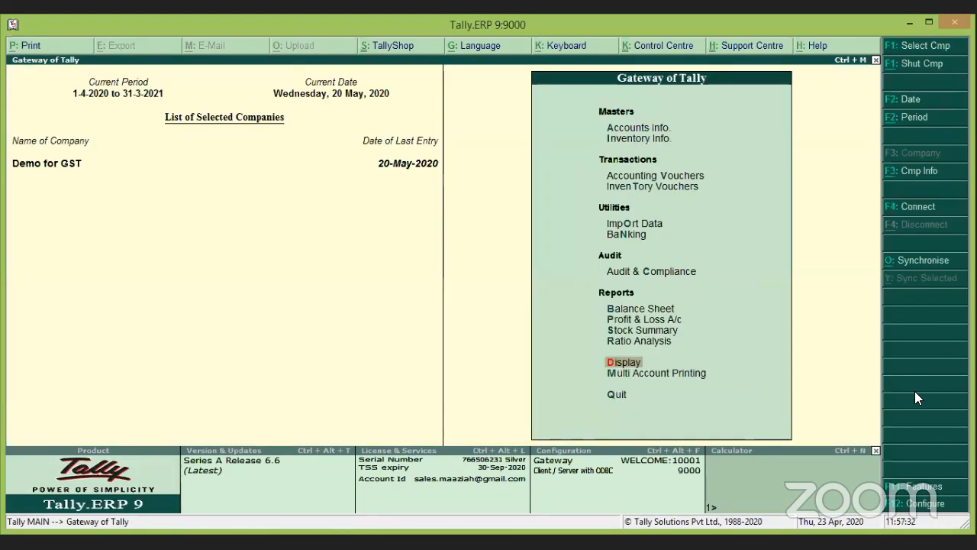
Open the Journal voucher type for alteration from the accounts masters
key(Up)
key(Up)
key(Up)
key(Up)
key(Up)
key(Up)
key(Up)
key(Up)
key(Up)
key(Up)
key(Up)
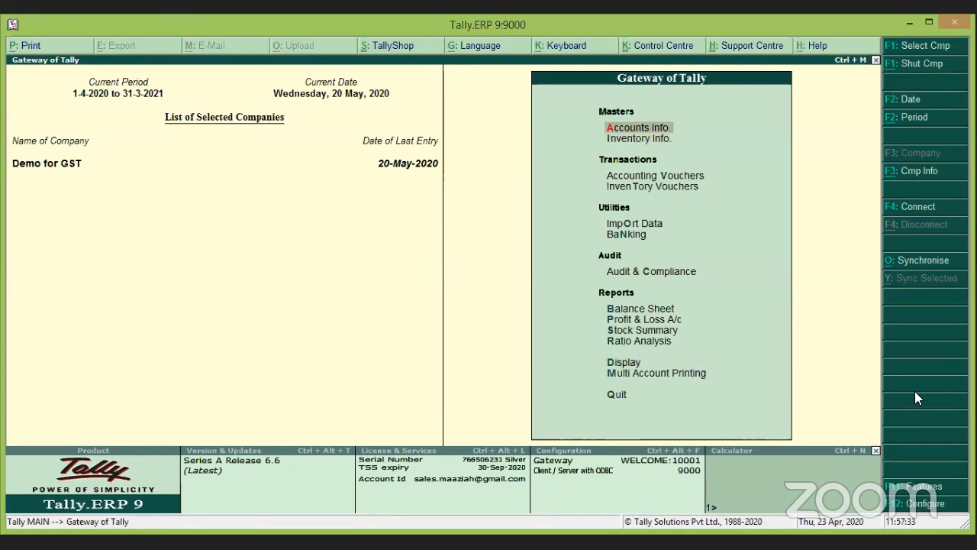
key(Return)
key(Down)
key(Down)
key(Down)
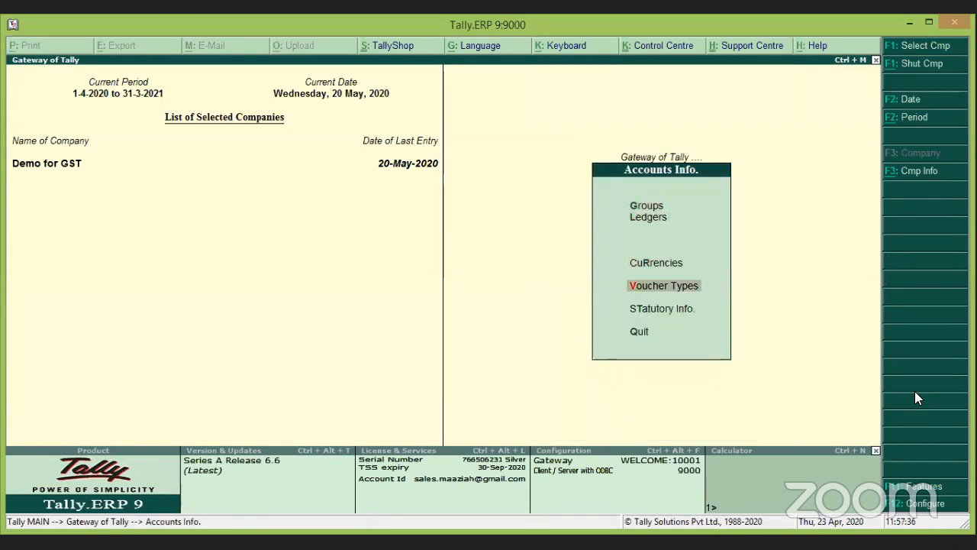
key(Return)
key(Down)
key(Down)
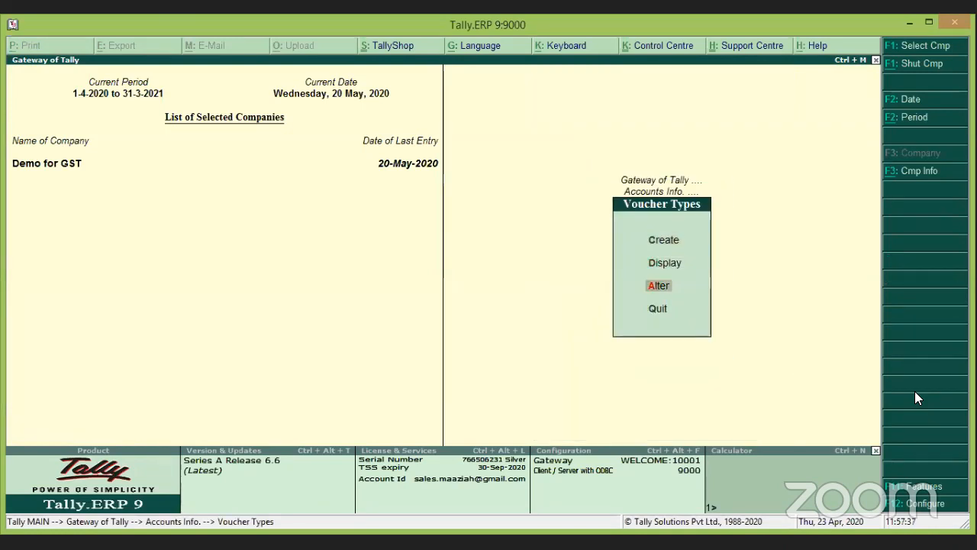
key(Return)
text(Jou)
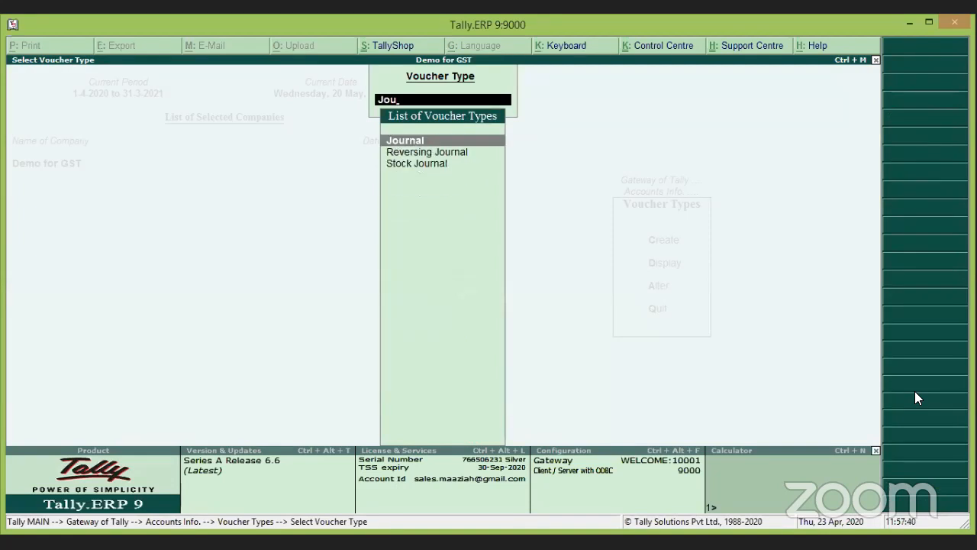
key(Return)
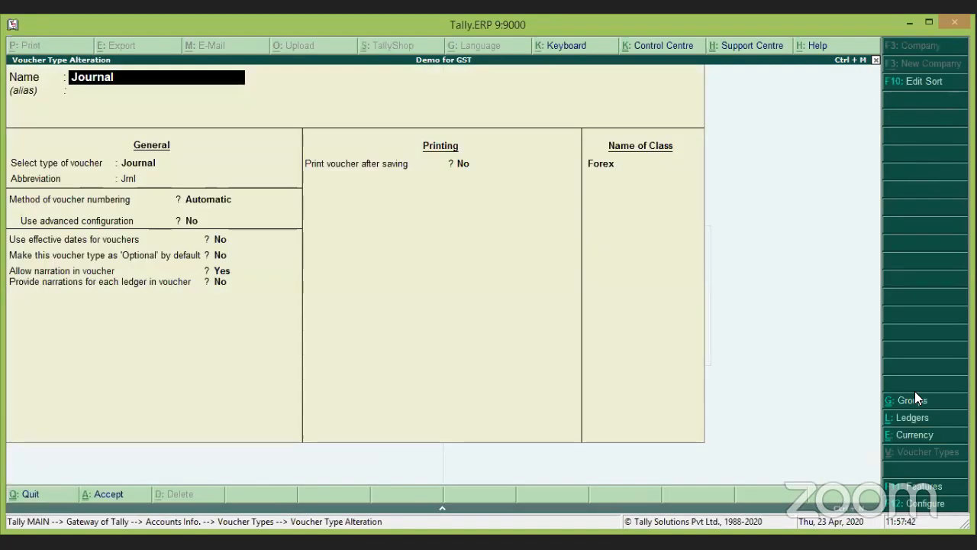
Review the Journal type's Forex class, checking its forex gain/loss adjustment setting and the ledger account it uses
key(Return)
key(Return)
key(Return)
key(Return)
key(Return)
key(Return)
key(Return)
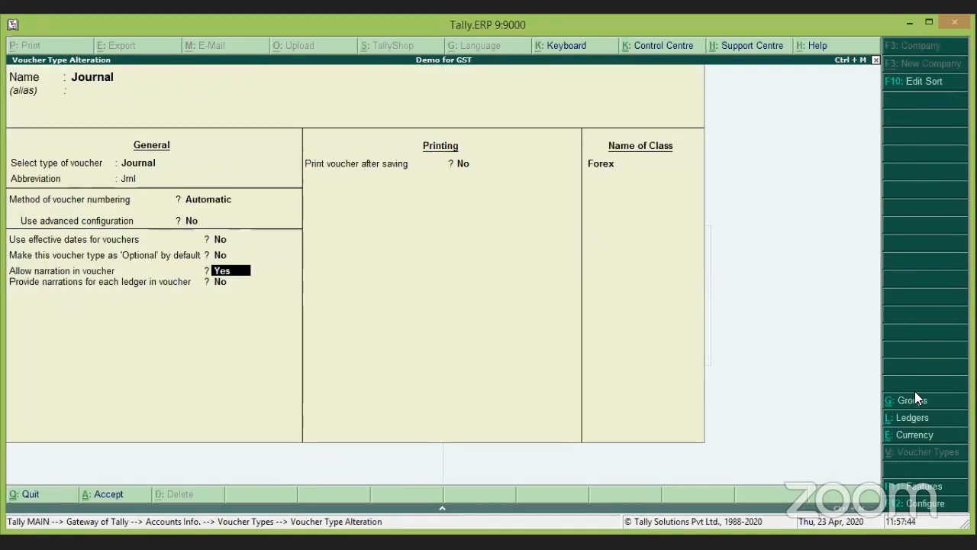
key(Return)
key(Return)
key(Return)
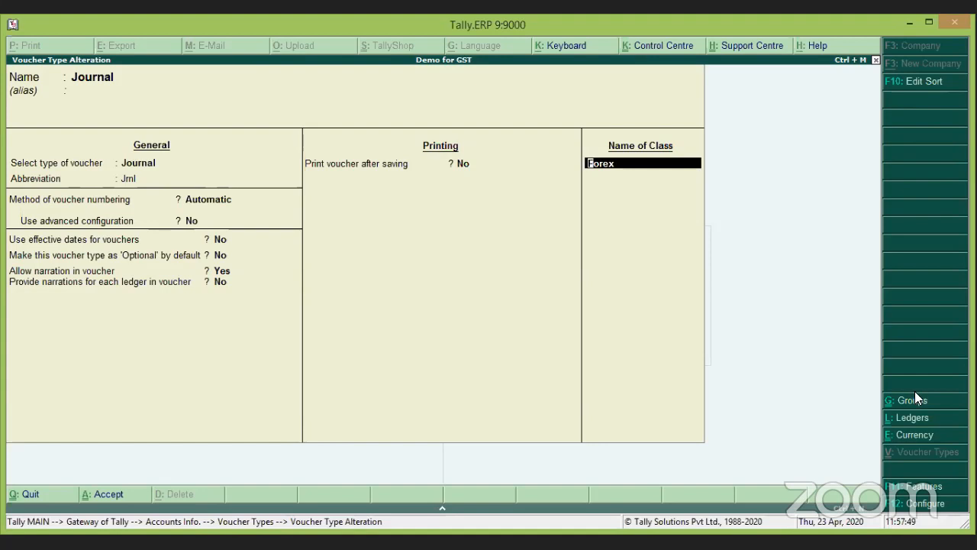
key(Return)
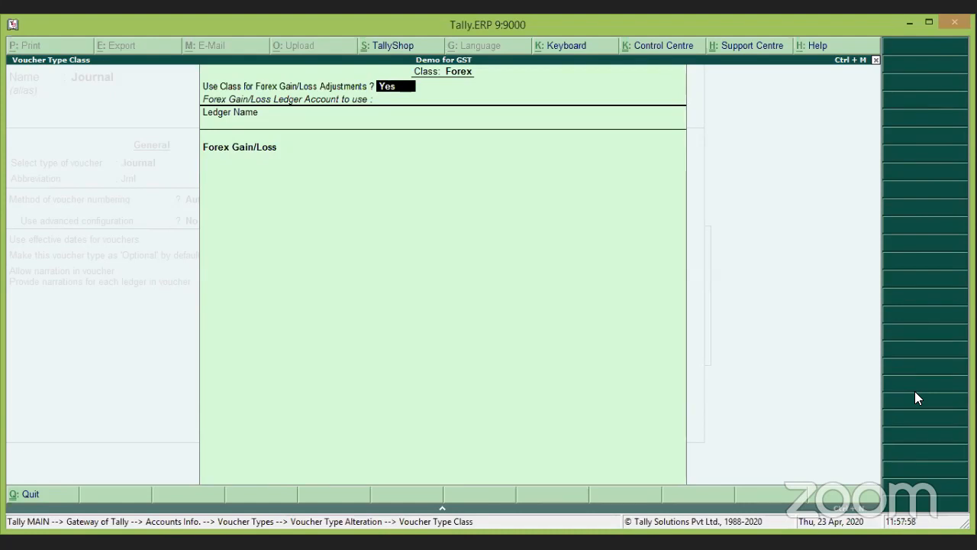
key(Return)
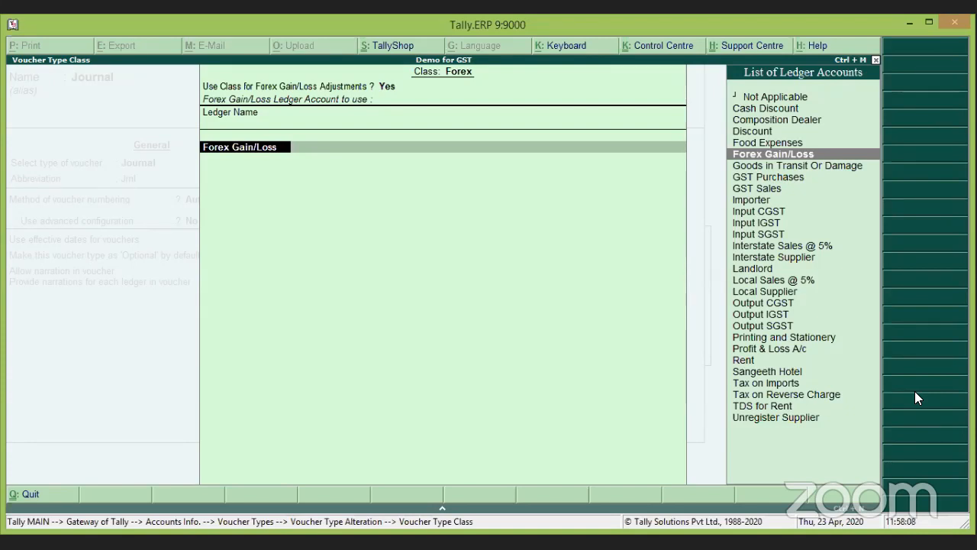
Accept the Forex class and the Journal voucher type, and leave voucher type alteration
key(ctrl+a)
key(Return)
key(Return)
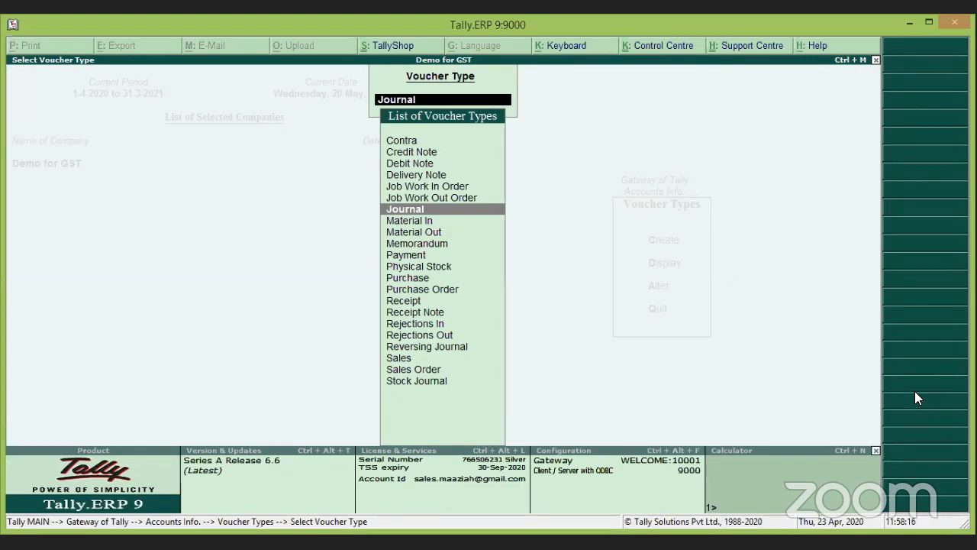
key(Escape)
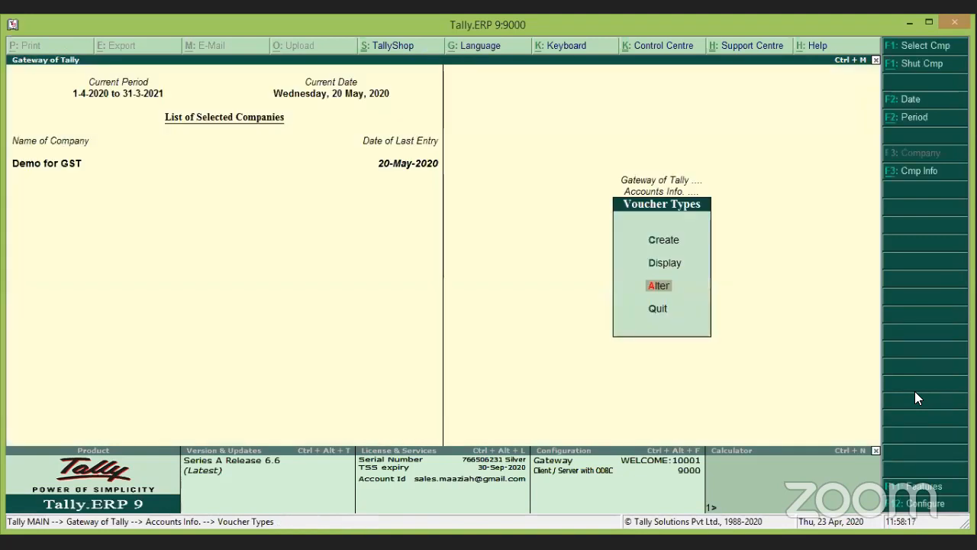
Start a new Journal accounting voucher with the Forex voucher class
key(Escape)
key(Down)
key(Down)
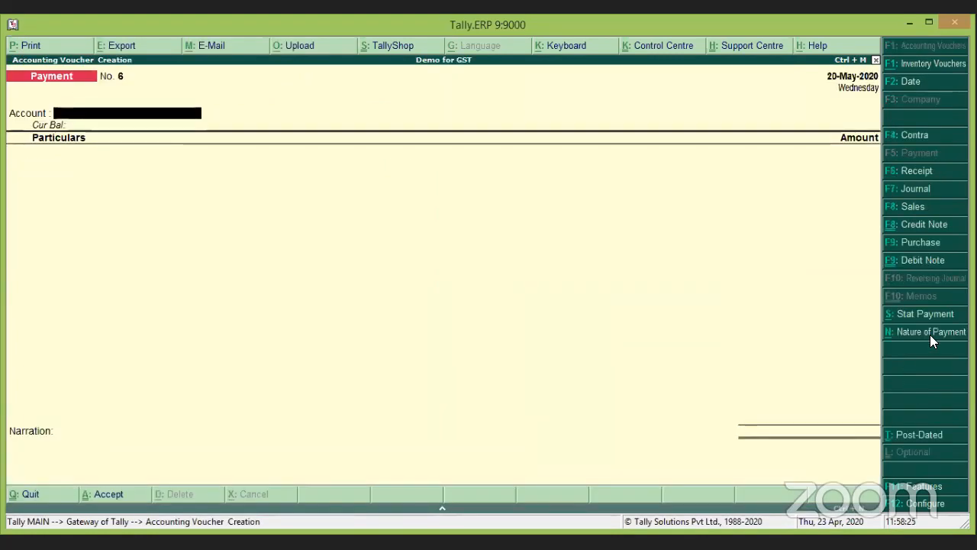
click(917, 191)
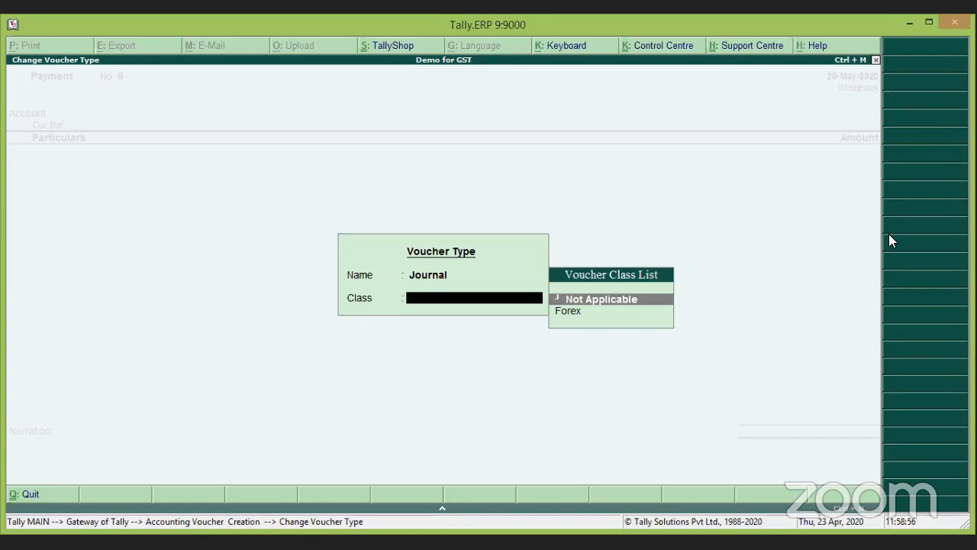
key(Down)
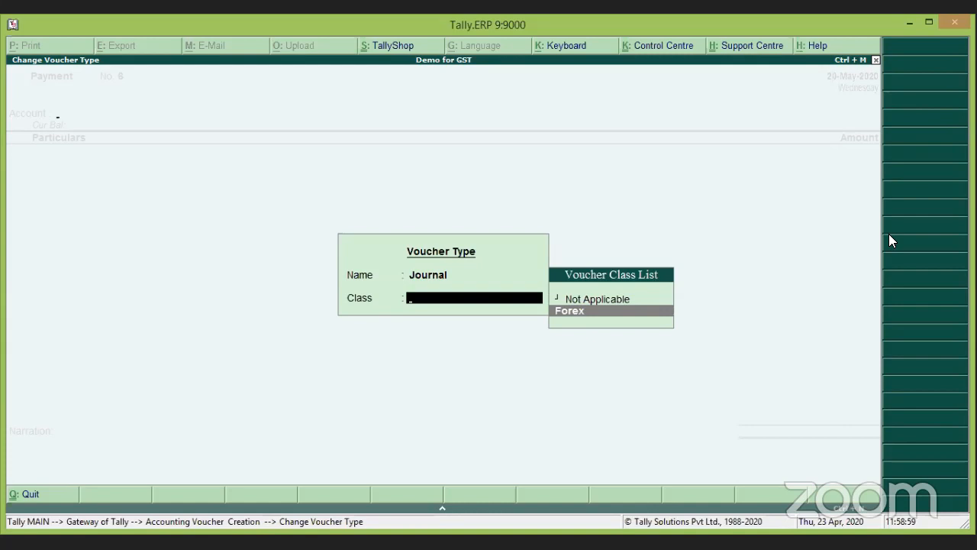
key(Return)
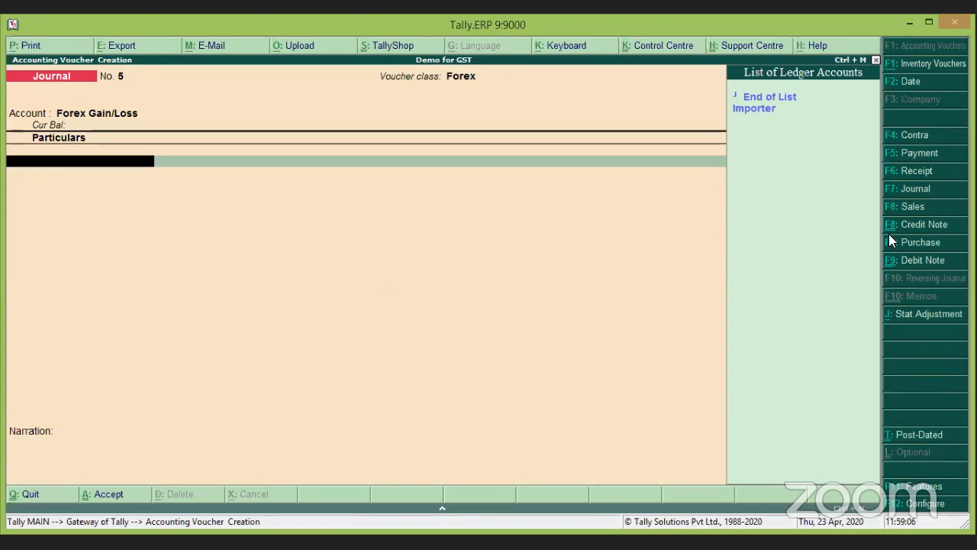
Add the Importer ledger to the Journal and adjust its pending bill X002323 for 3,000.00 Dr
key(Down)
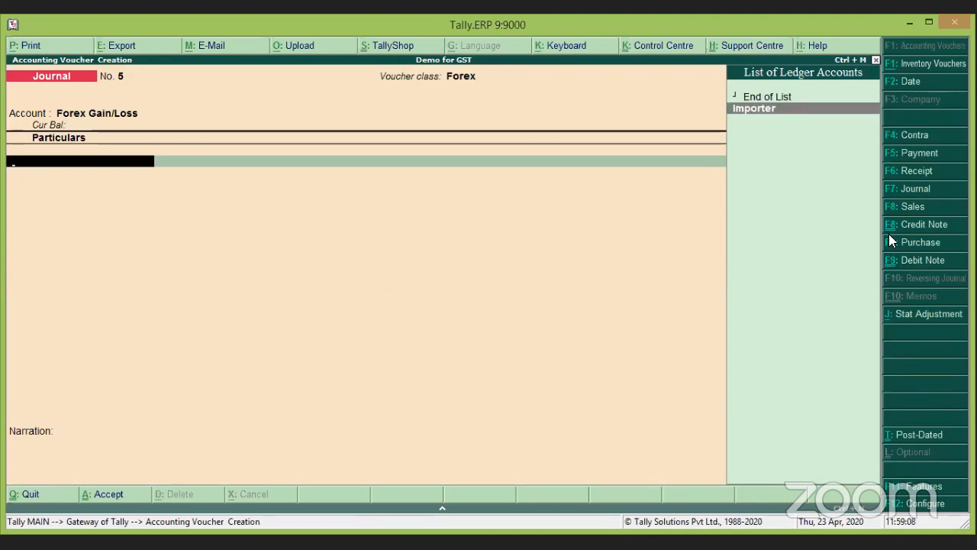
key(Return)
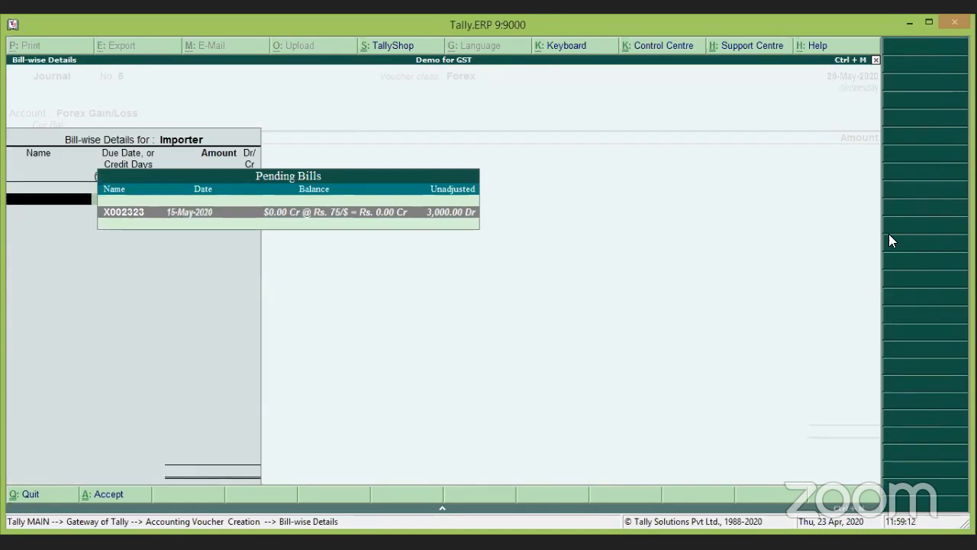
key(Return)
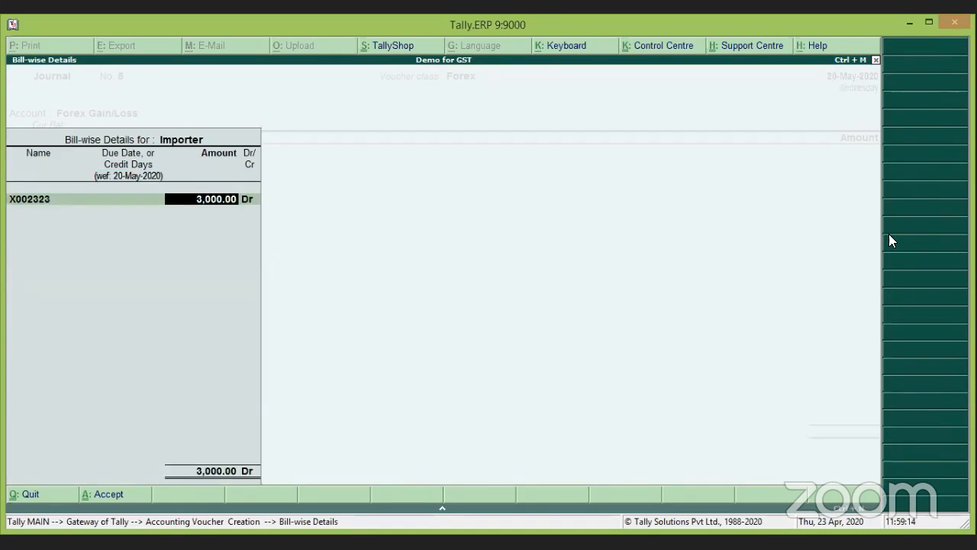
key(Return)
key(Return)
key(Return)
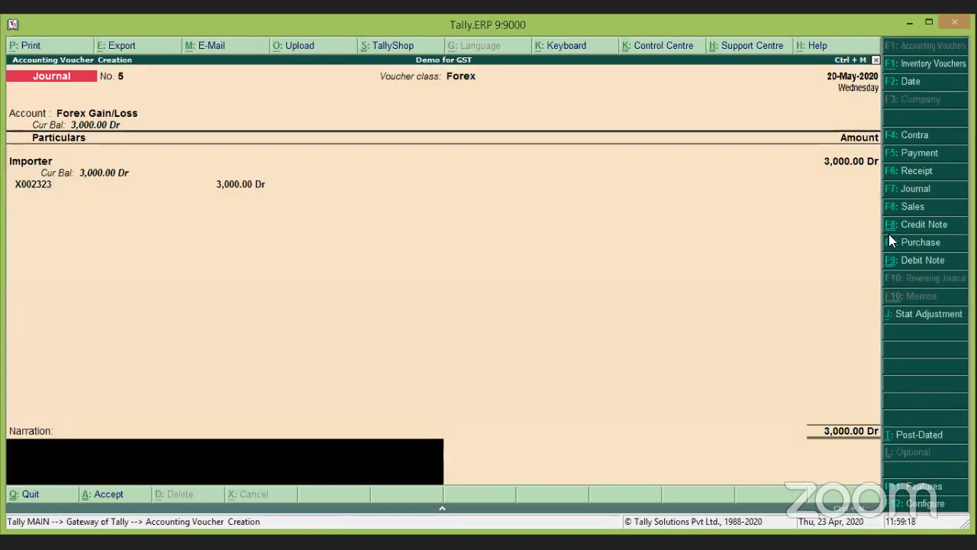
Try to save the Forex Journal voucher with a blank narration
key(Return)
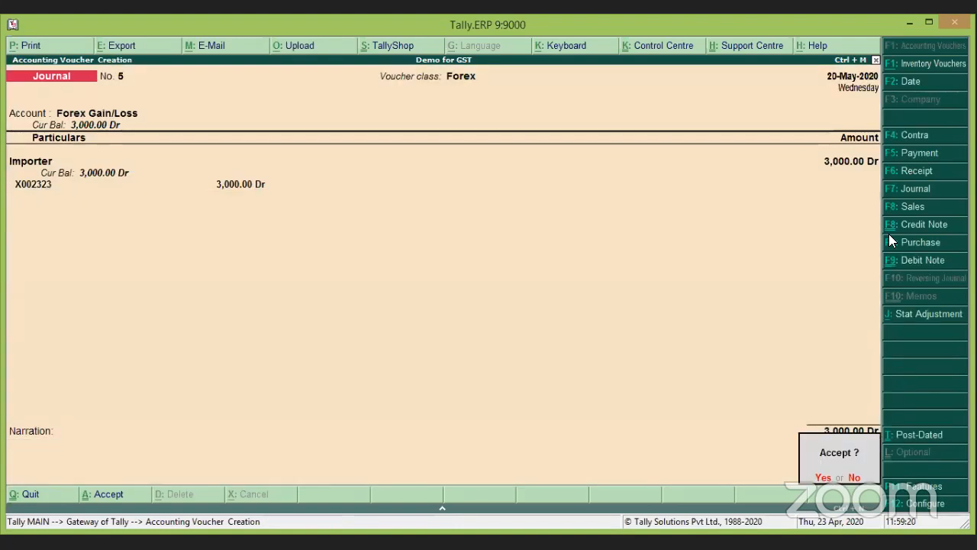
key(Return)
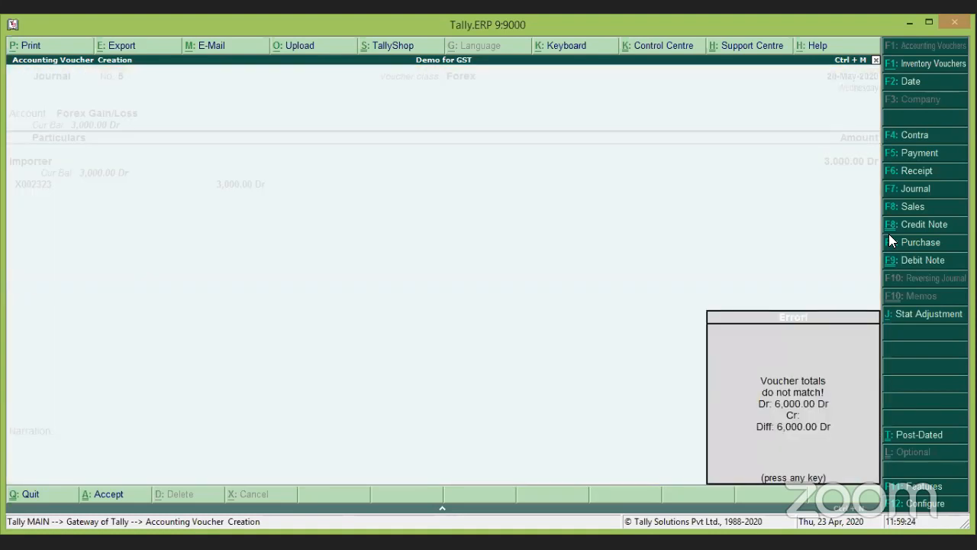
key(Return)
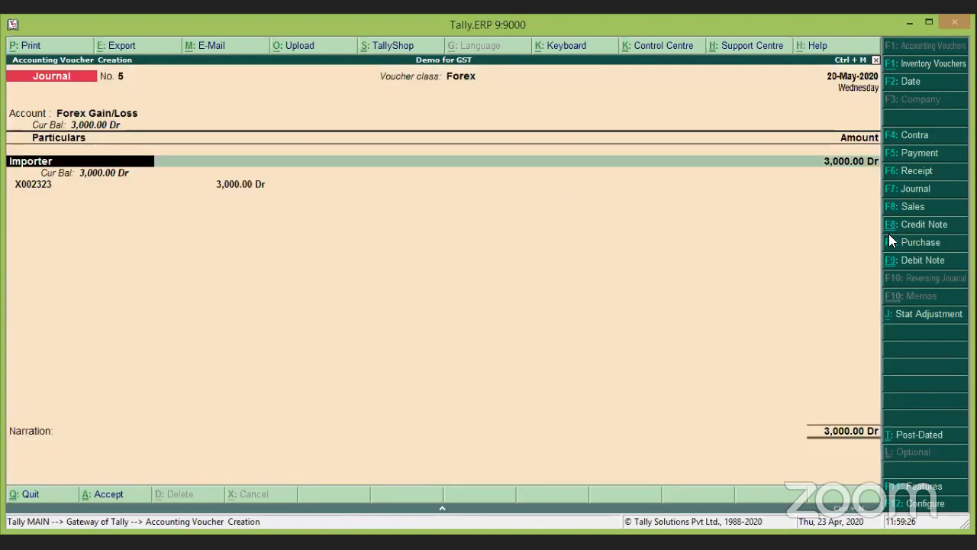
Reopen the bill-wise details of the Importer entry and go past the X002323 adjustment line
key(Return)
key(Return)
key(Return)
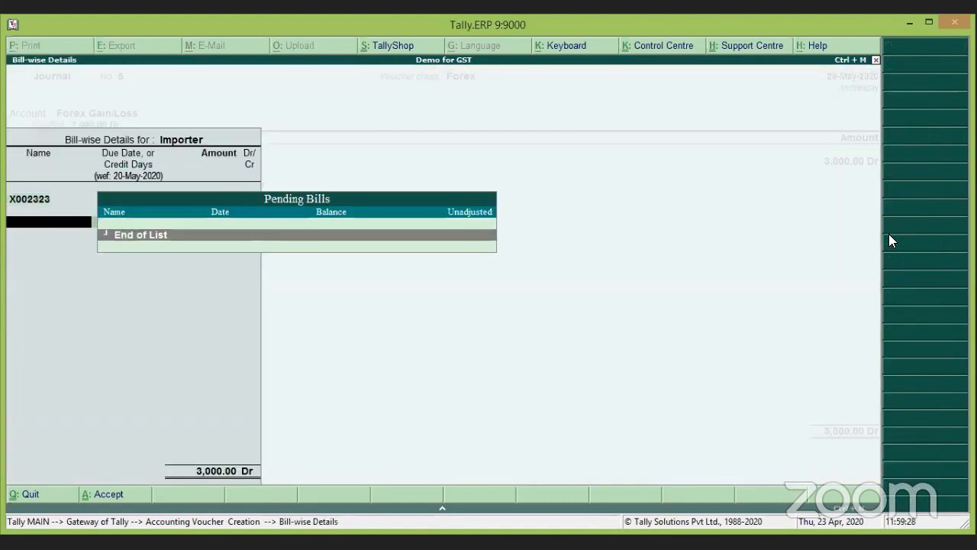
key(Return)
key(Return)
key(Return)
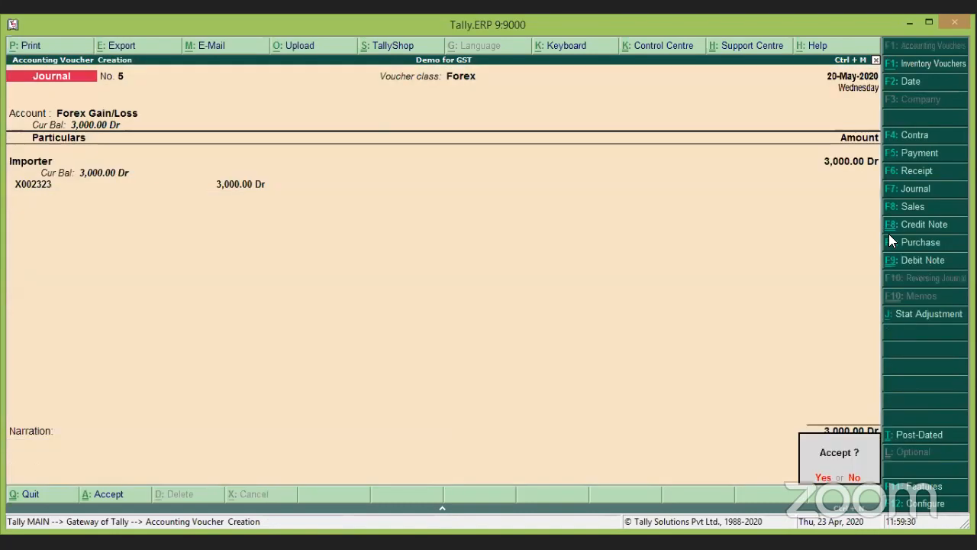
key(Return)
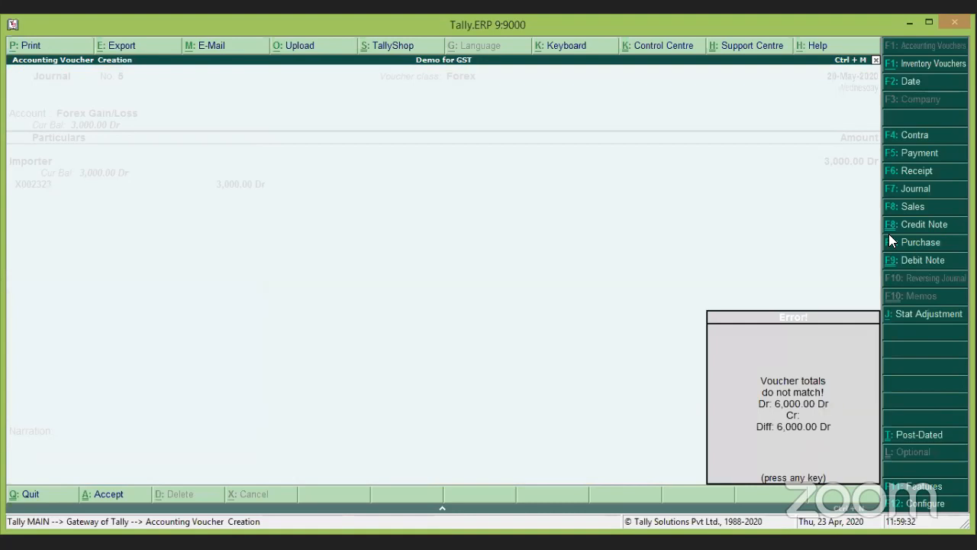
key(Escape)
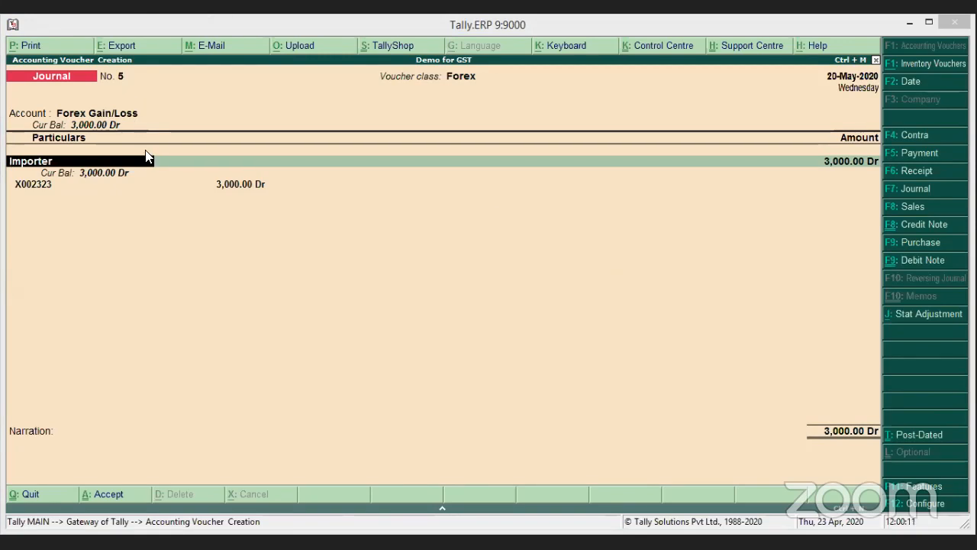
click(289, 209)
key(Return)
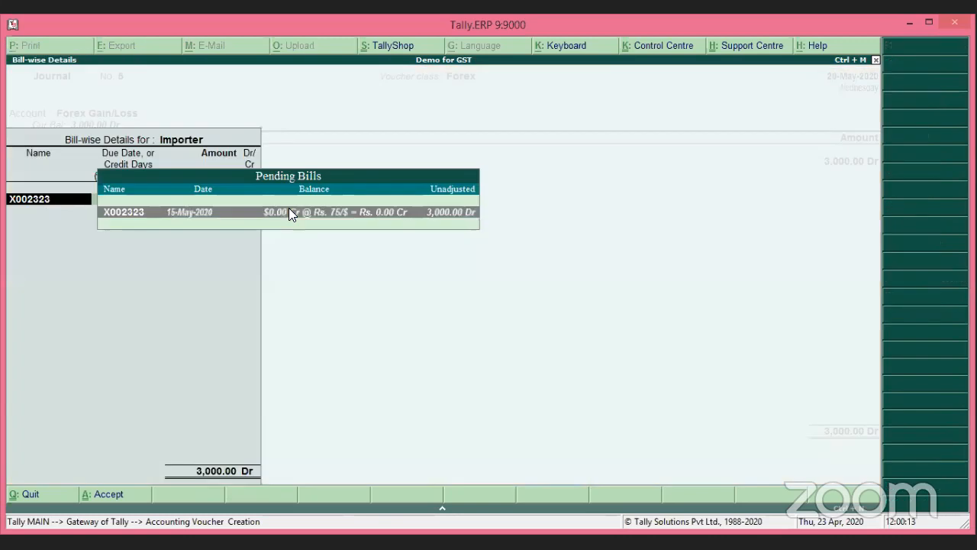
key(Return)
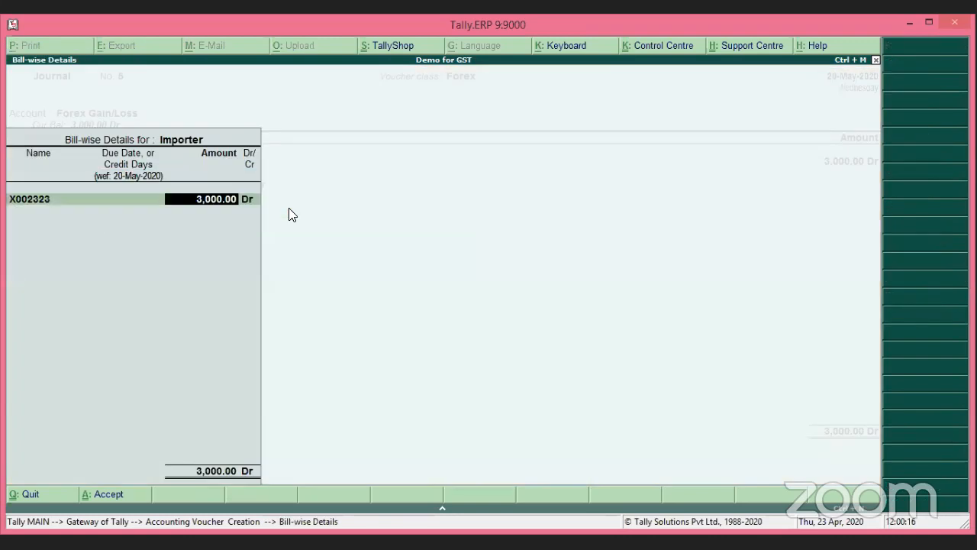
key(Return)
key(BackSpace)
key(BackSpace)
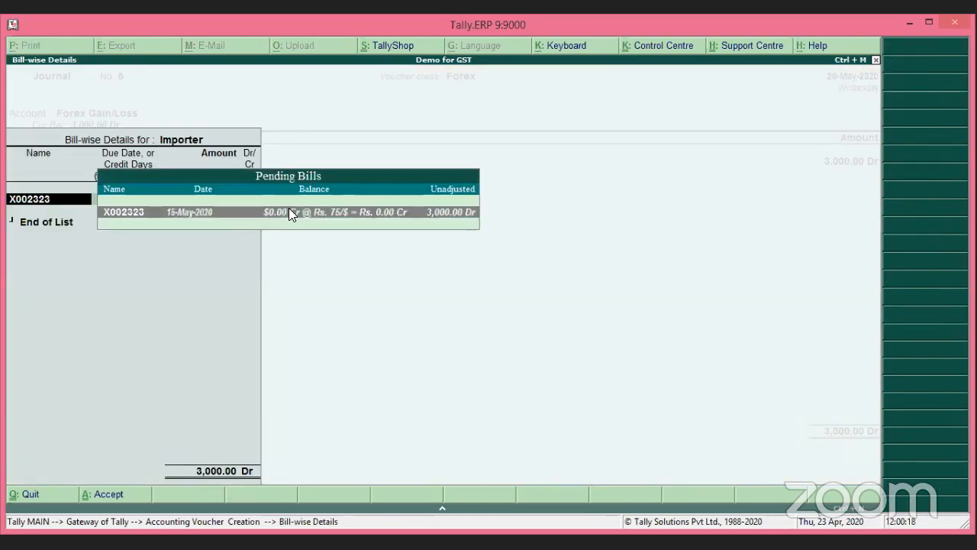
key(ctrl+a)
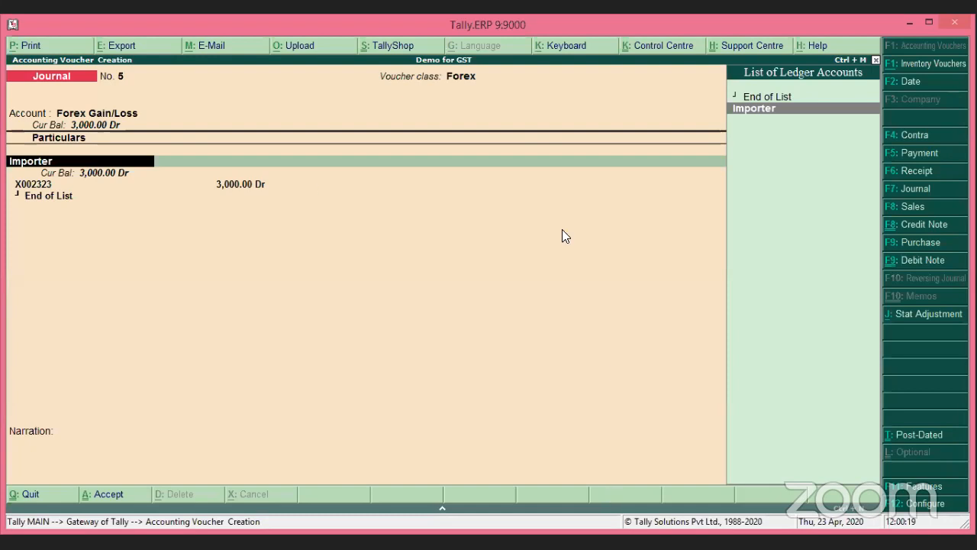
key(Escape)
key(Escape)
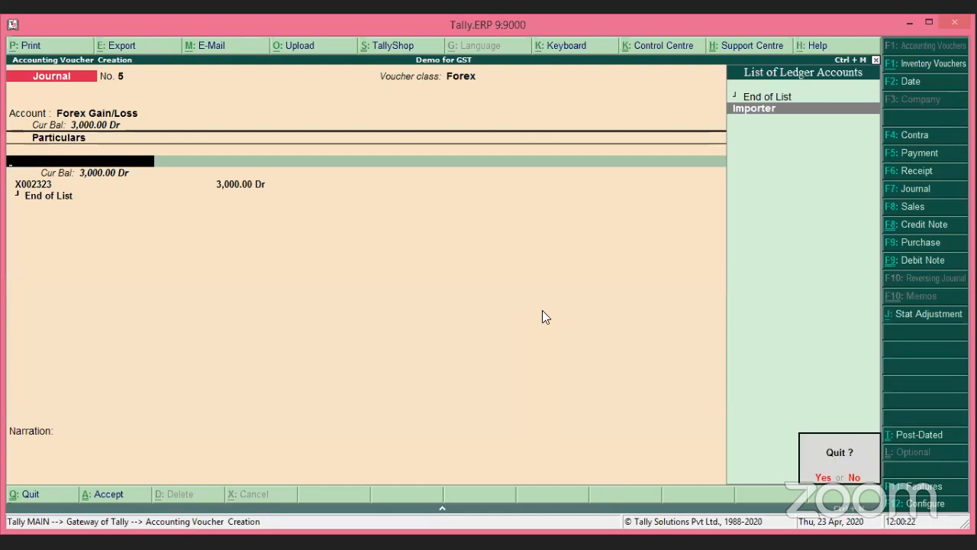
key(y)
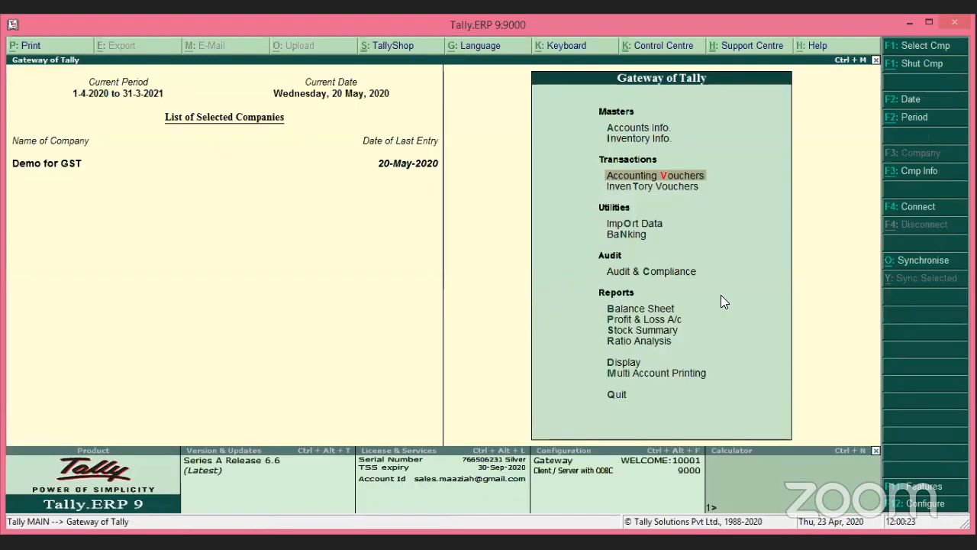
Start a journal voucher with the Forex class and debit Importer 3,000.00 against the pending bill dated 15-May-2020
key(Return)
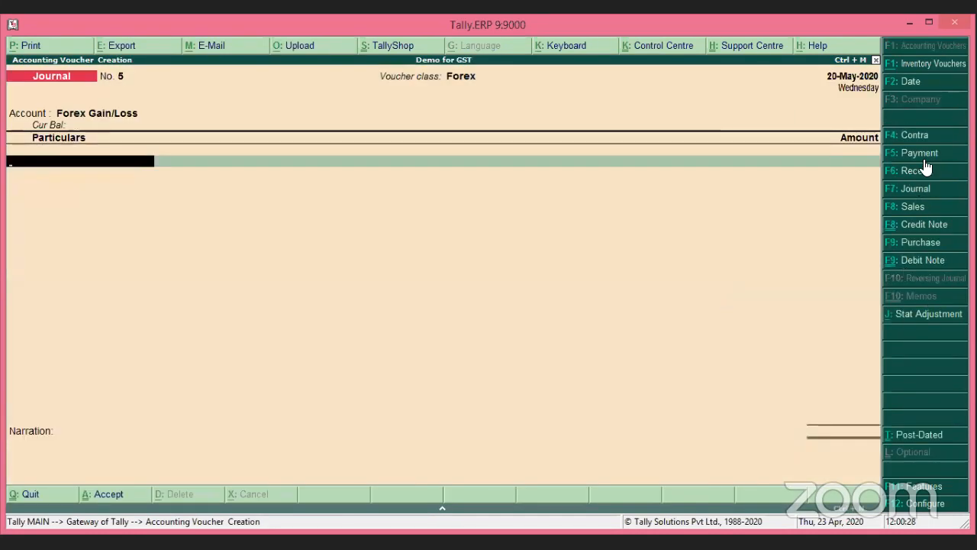
click(420, 169)
key(Down)
key(Return)
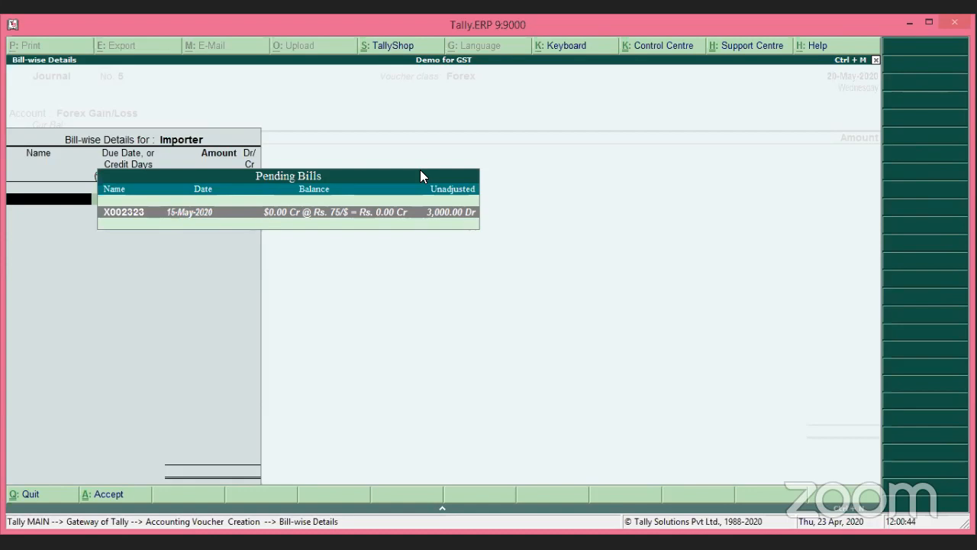
key(Escape)
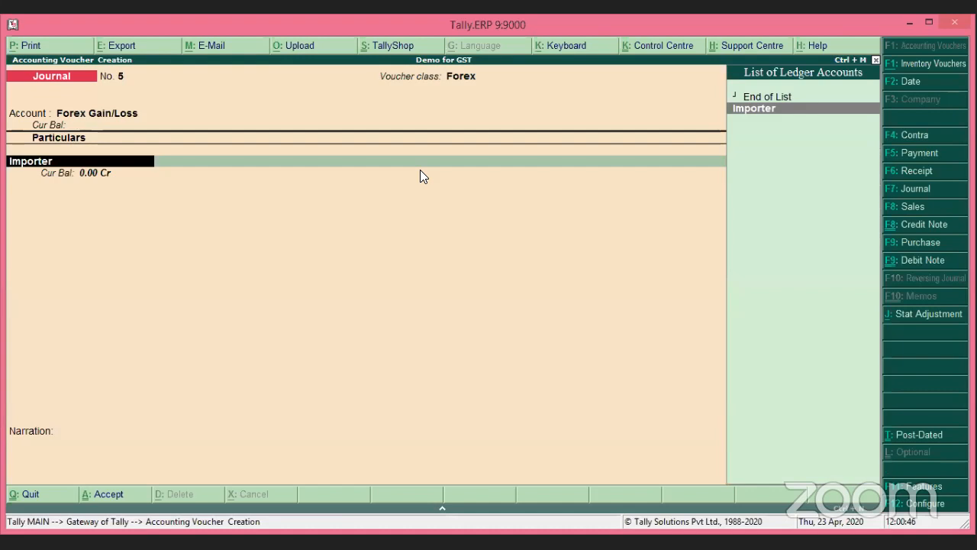
key(Return)
key(Return)
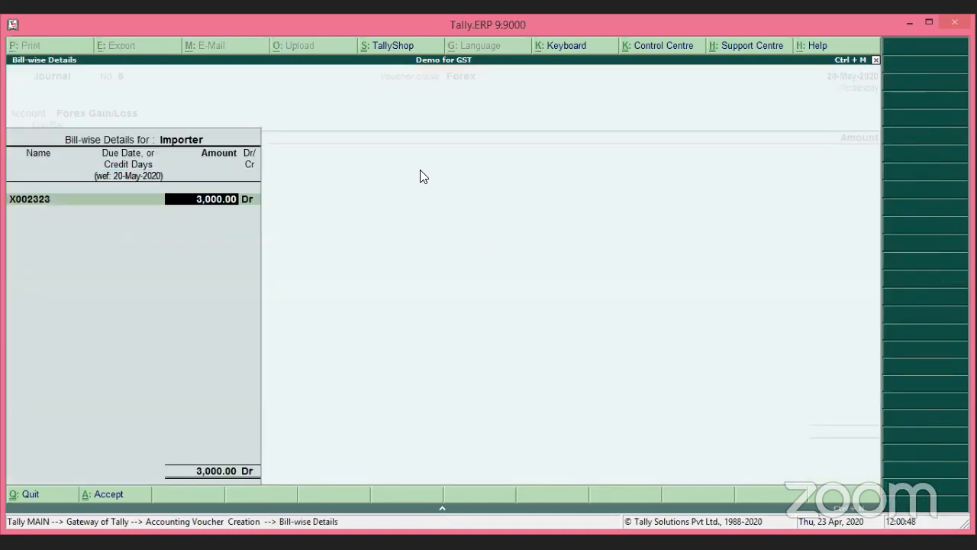
key(Return)
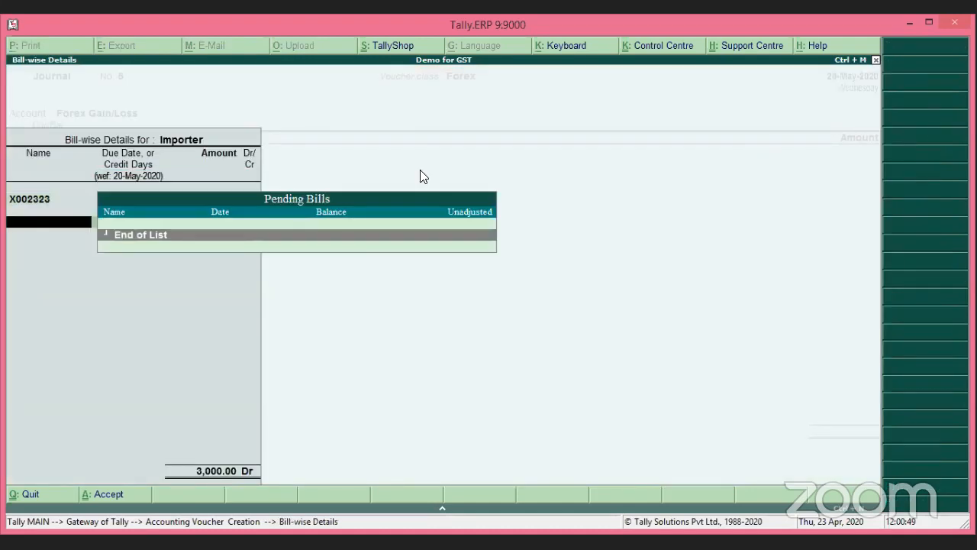
key(Return)
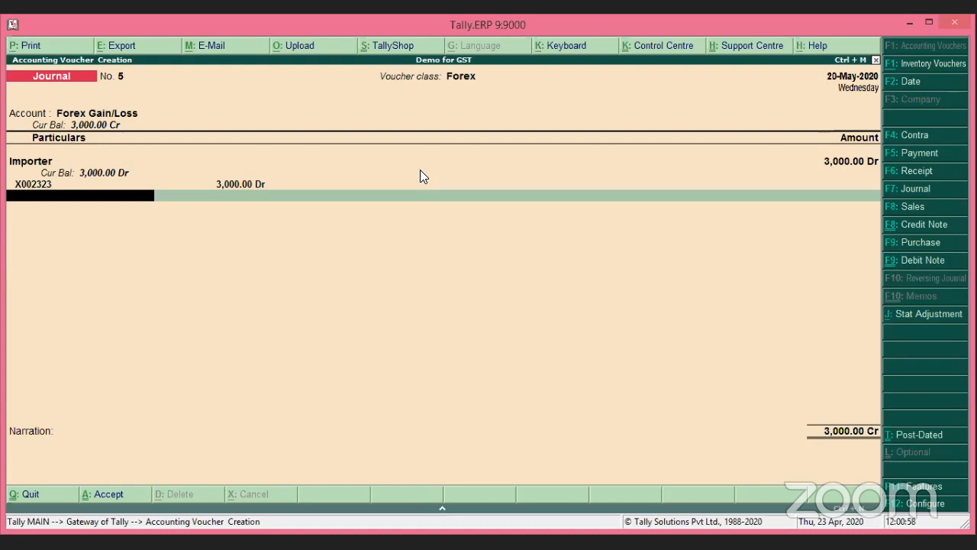
Leave the narration blank, save the Forex journal voucher and exit voucher entry
key(Return)
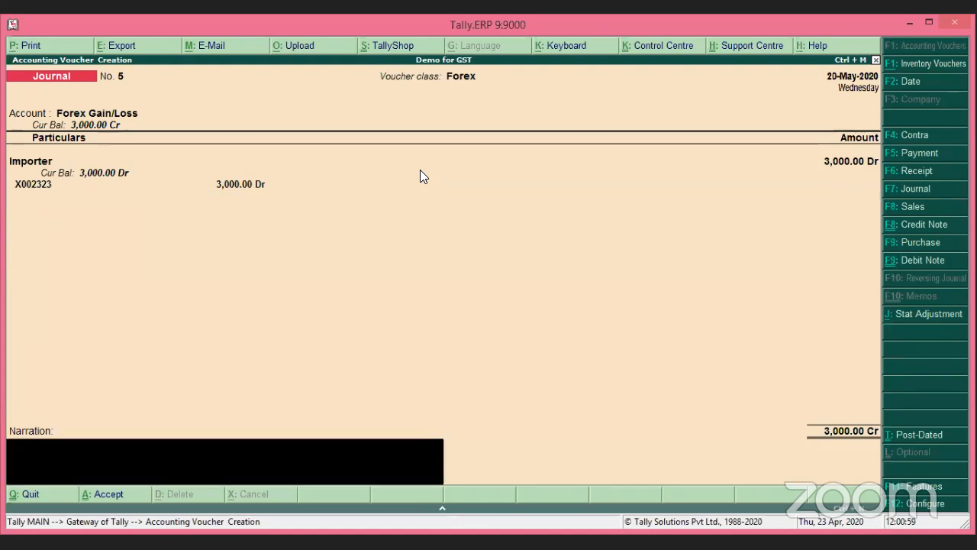
key(Return)
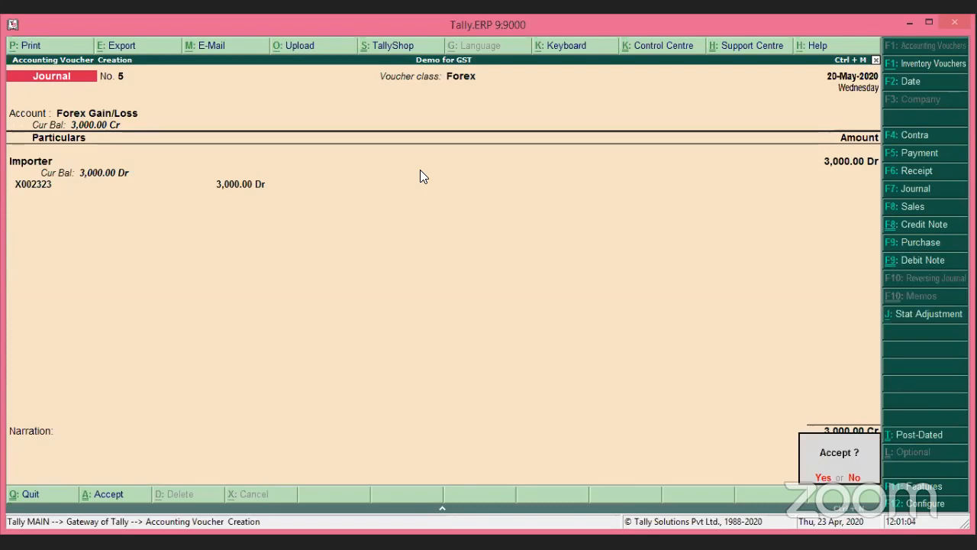
key(Return)
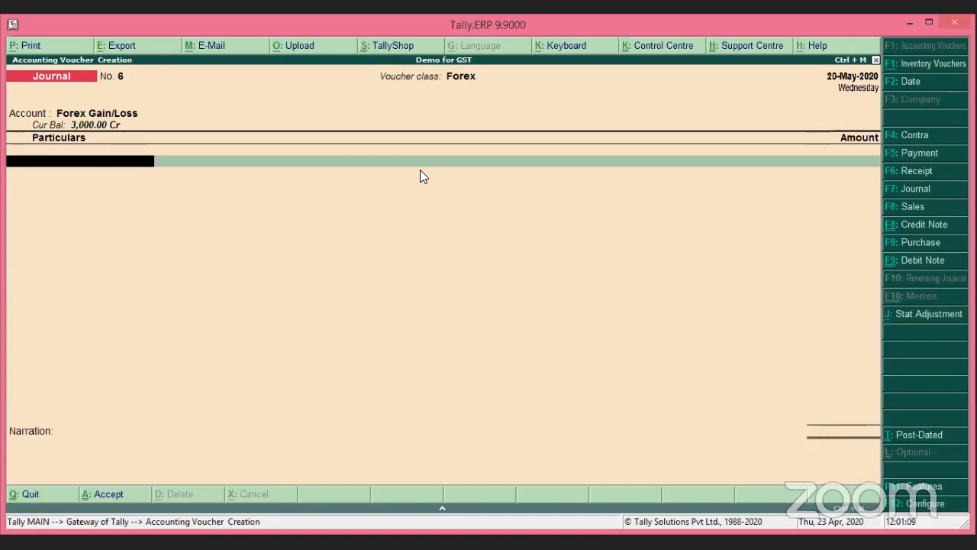
key(Escape)
key(Return)
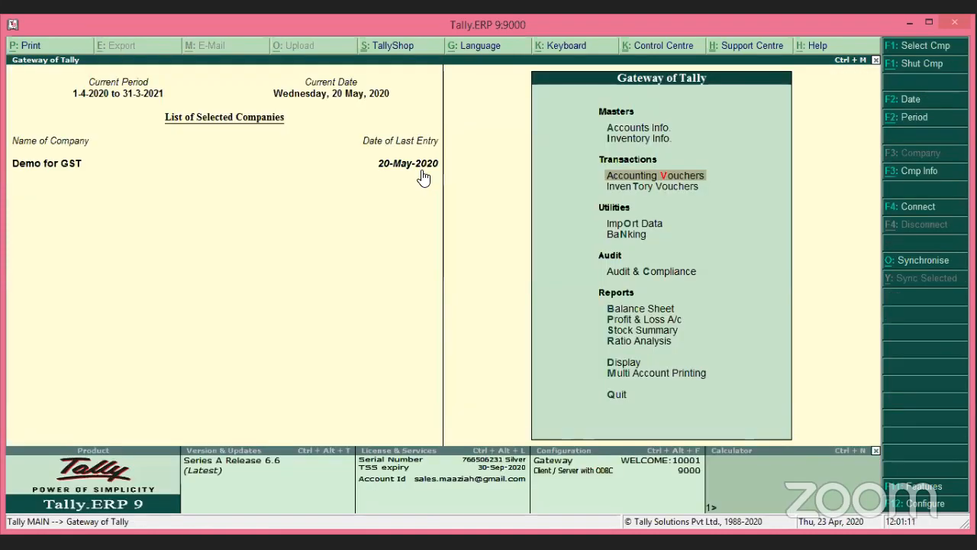
Show the Day Book and open the Importer journal voucher of 20-May-2020
key(d)
key(Return)
key(Down)
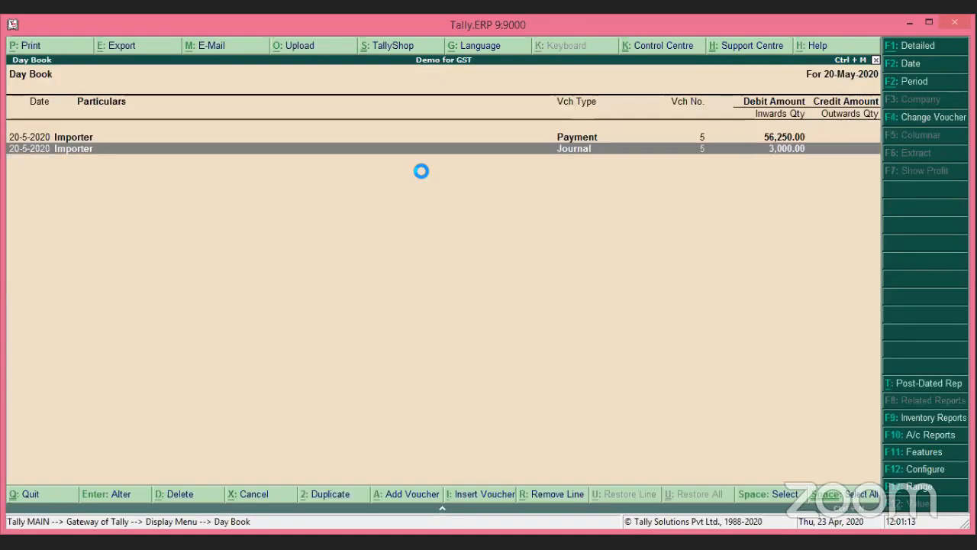
key(Return)
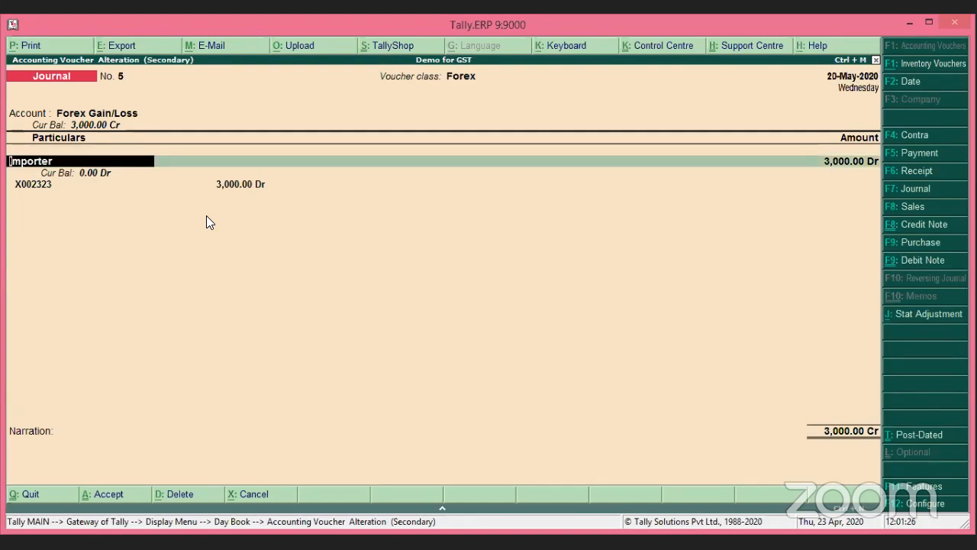
Review the Importer entry's bill-wise details and voucher total, accept the voucher without changes and leave the Day Book
key(Return)
key(Return)
key(Return)
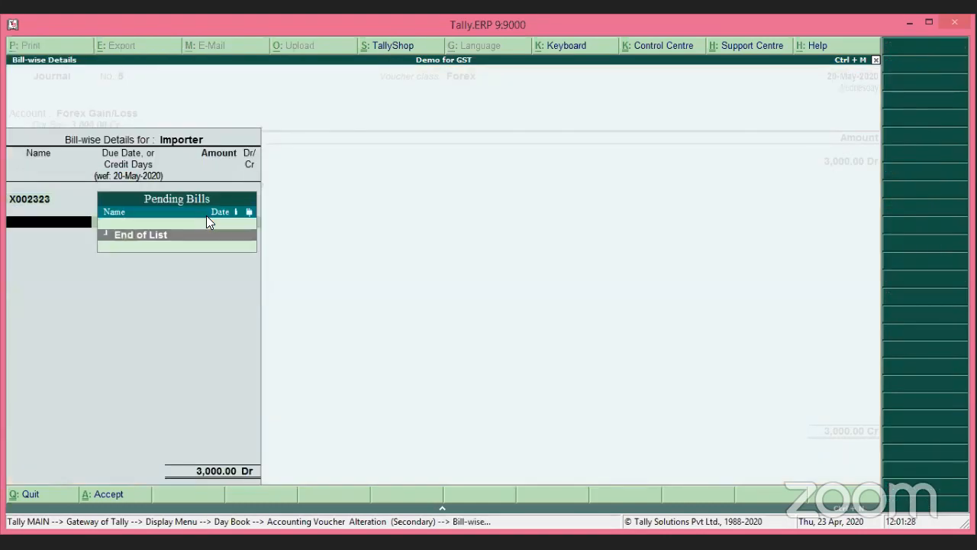
key(Return)
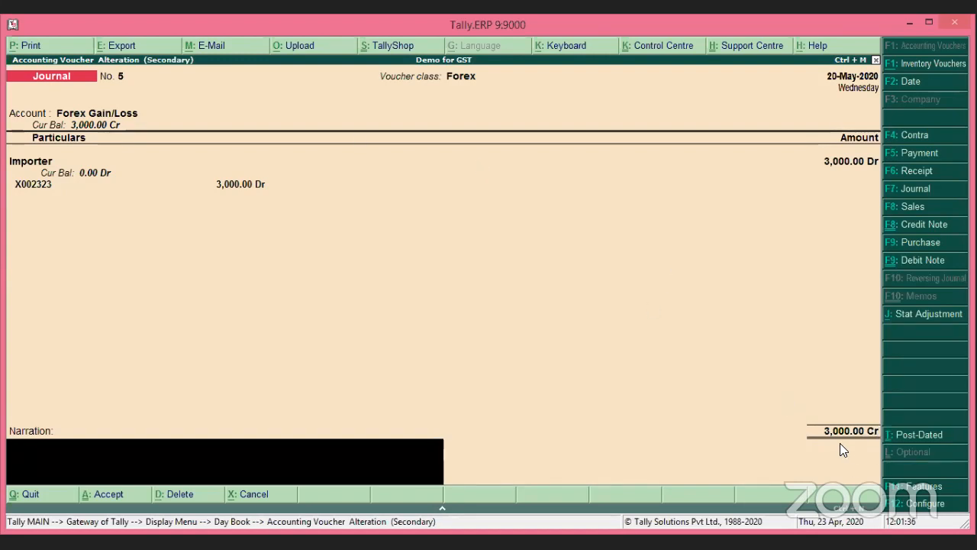
key(Return)
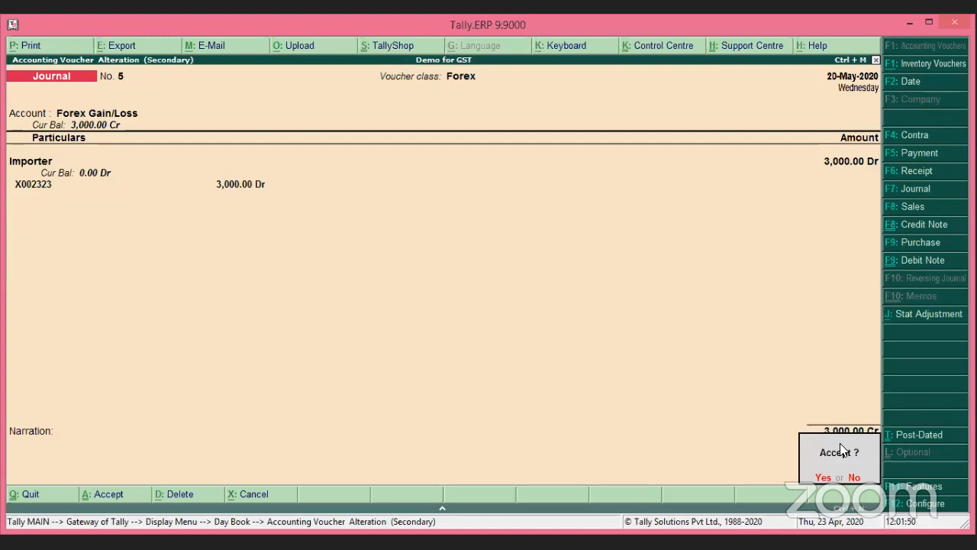
key(Return)
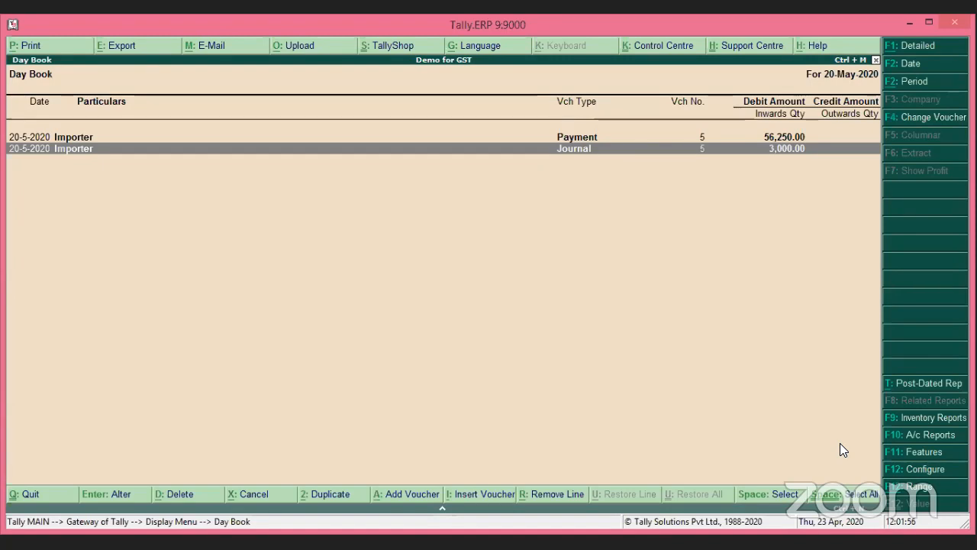
key(Escape)
Examine the Importer ledger's vouchers and closing balance, and return to the Gateway of Tally
key(Down)
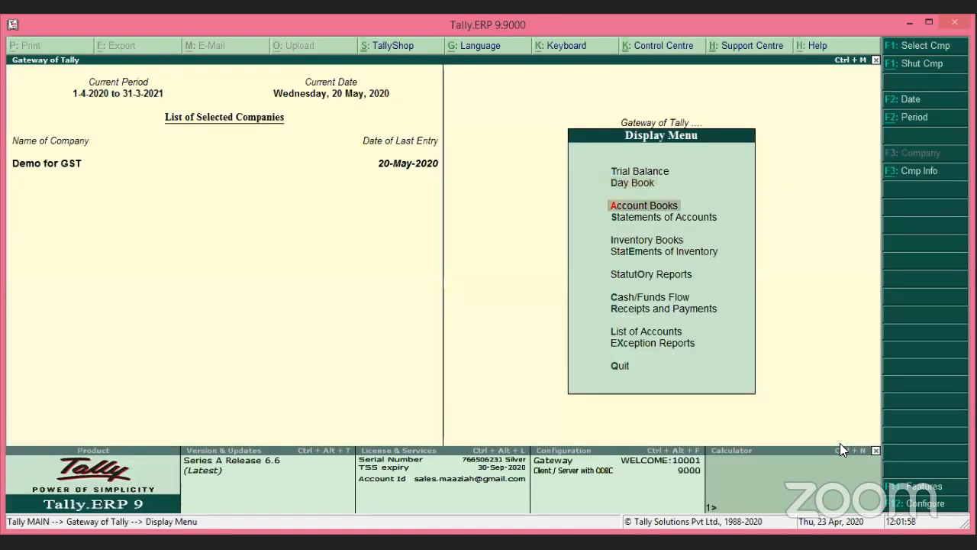
key(Return)
key(Down)
key(Return)
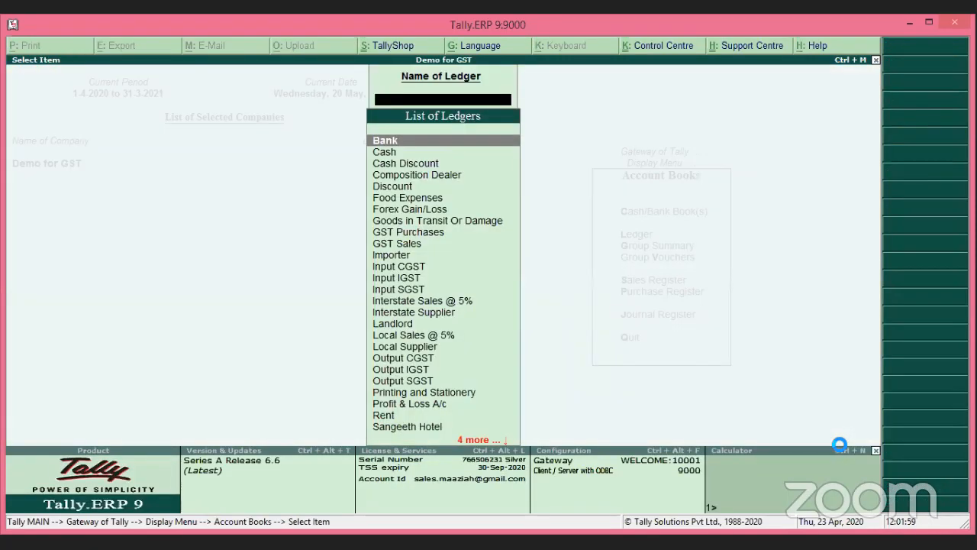
text(im)
key(Return)
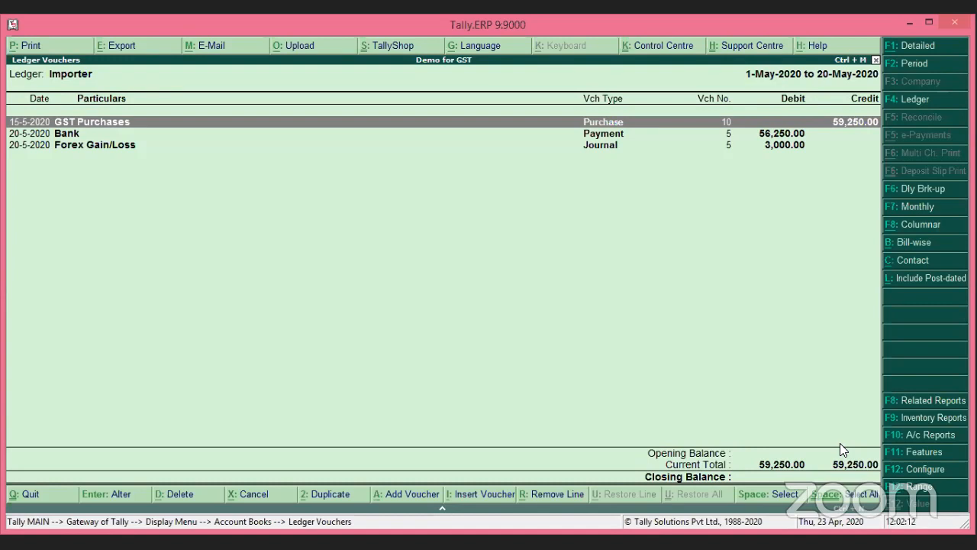
key(Escape)
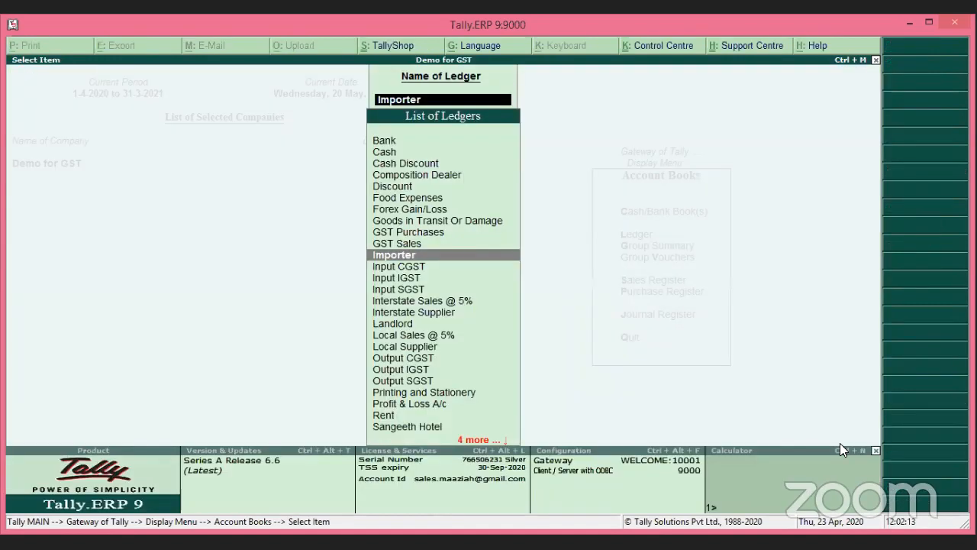
key(Escape)
key(Escape)
key(Escape)
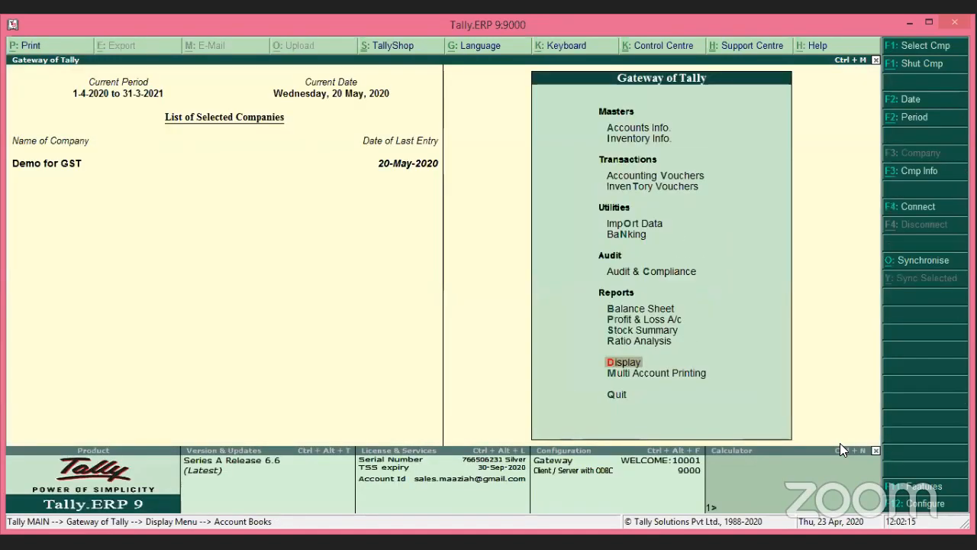
Show the Profit & Loss account in detailed view
key(Up)
key(Up)
key(Up)
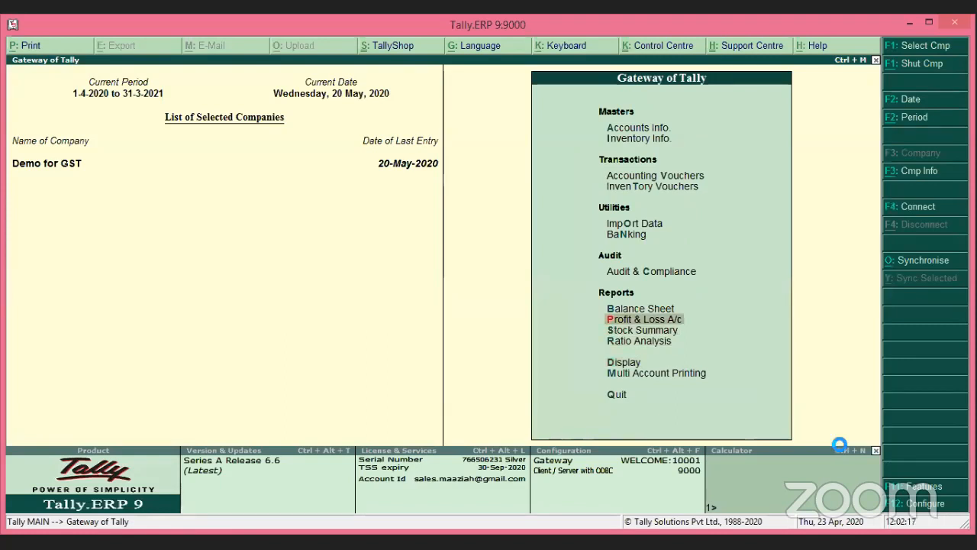
key(Return)
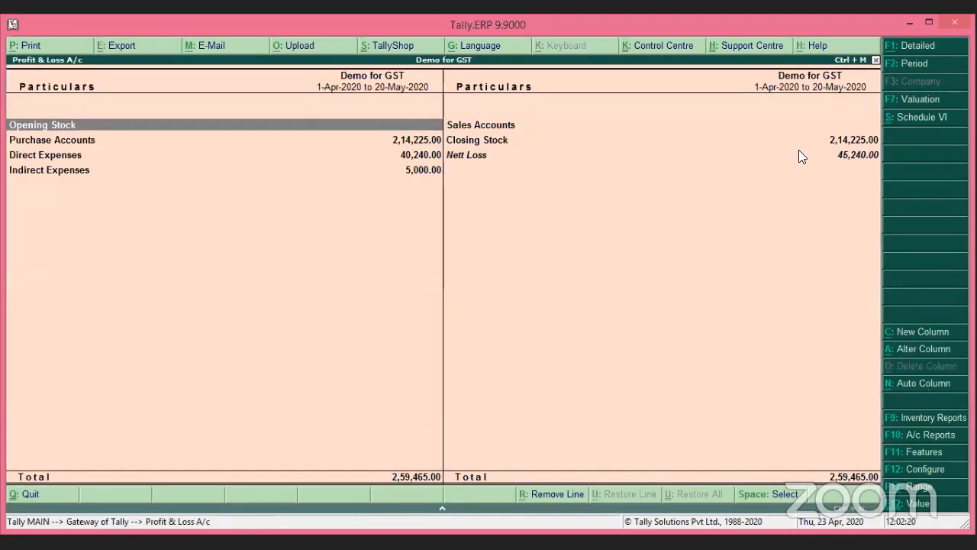
key(alt+F1)
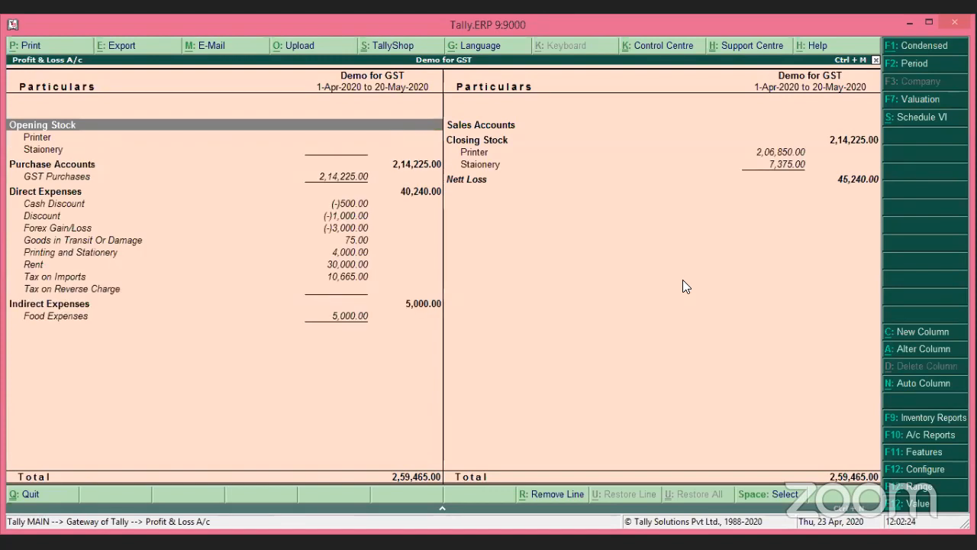
Examine the Forex Gain/Loss line under Direct Expenses and close the Profit & Loss report
key(Down)
key(Down)
key(Down)
key(Down)
key(Down)
key(Down)
key(Down)
key(Down)
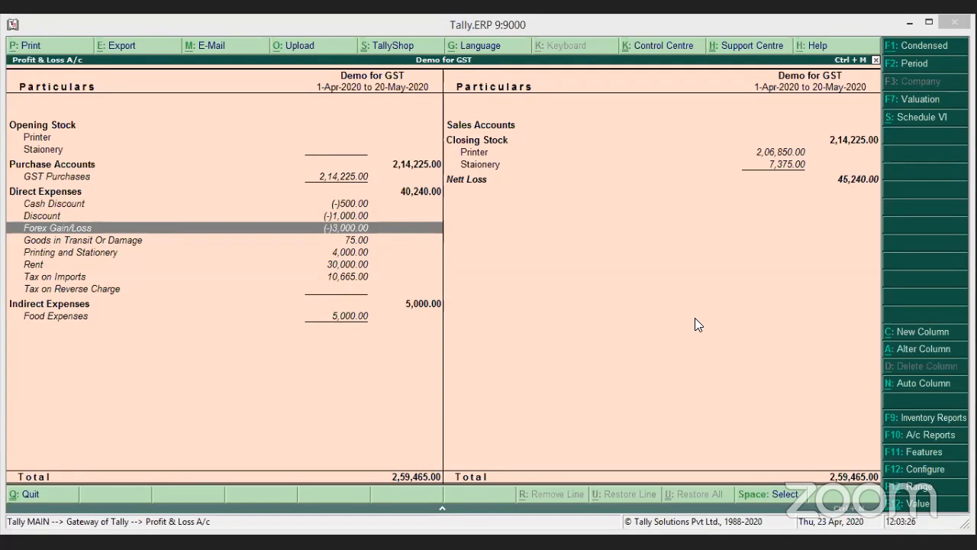
key(Escape)
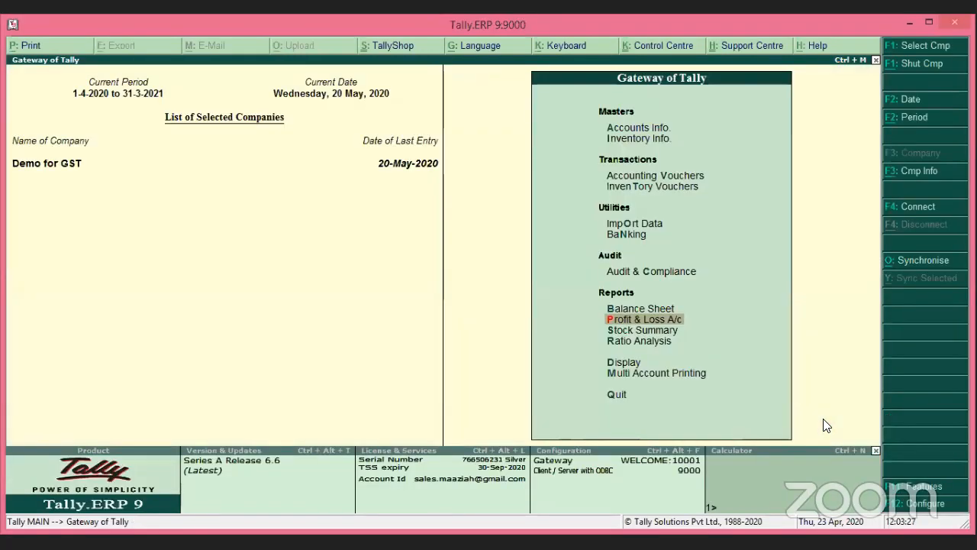
Start a new purchase voucher with supplier invoice number 4656
key(Escape)
key(Escape)
key(Down)
key(Down)
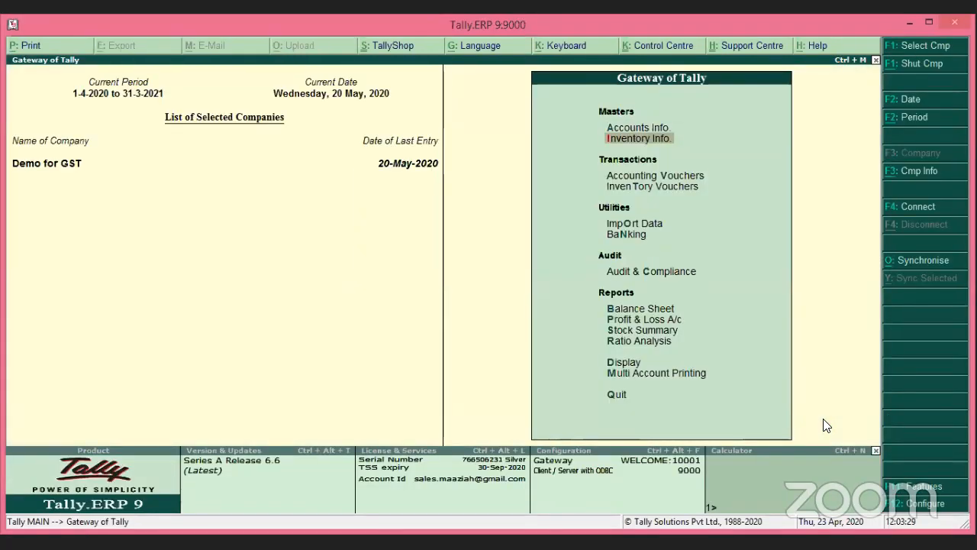
key(Return)
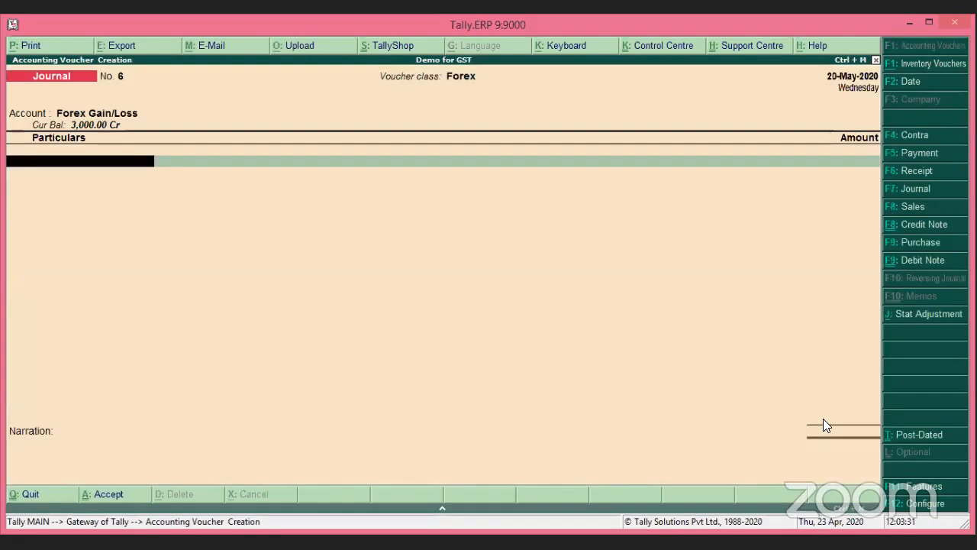
click(927, 241)
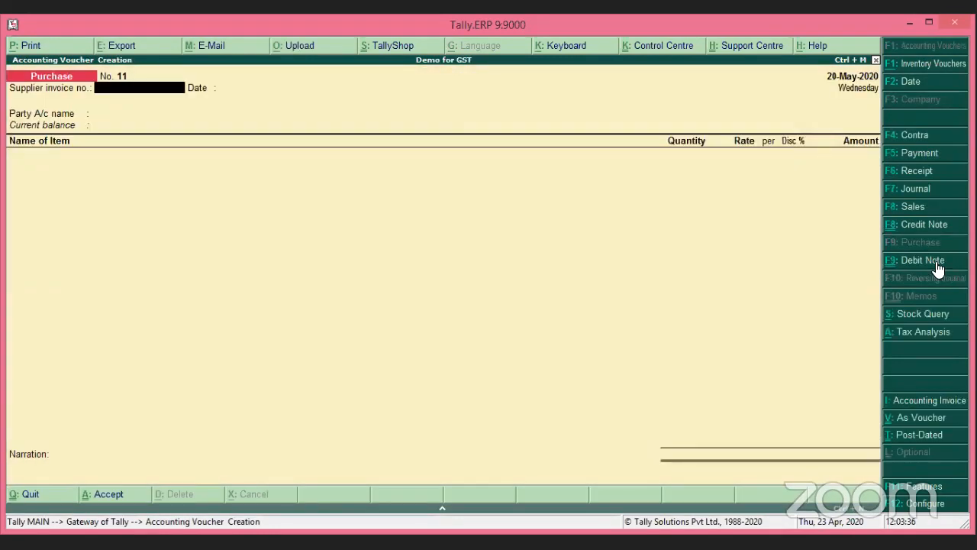
text(4656)
key(Return)
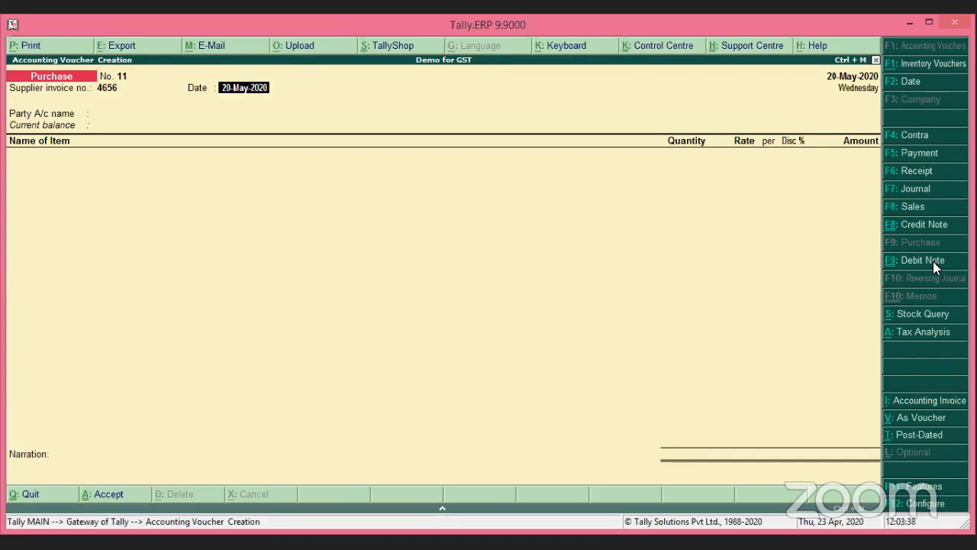
Keep the 20-May-2020 invoice date, select Importer as the party account and accept the default party details
key(Return)
key(Down)
key(Down)
key(Down)
key(Down)
key(Down)
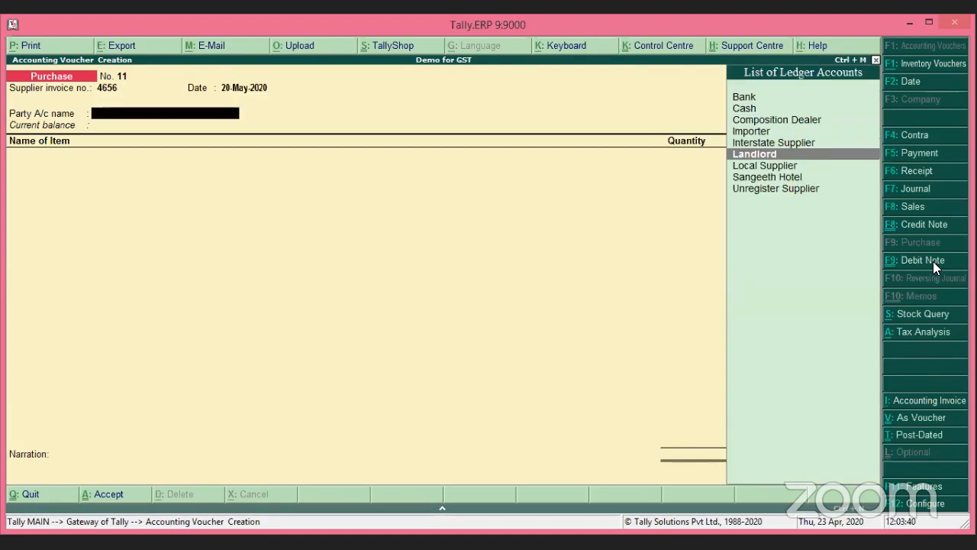
key(Up)
key(Up)
key(Return)
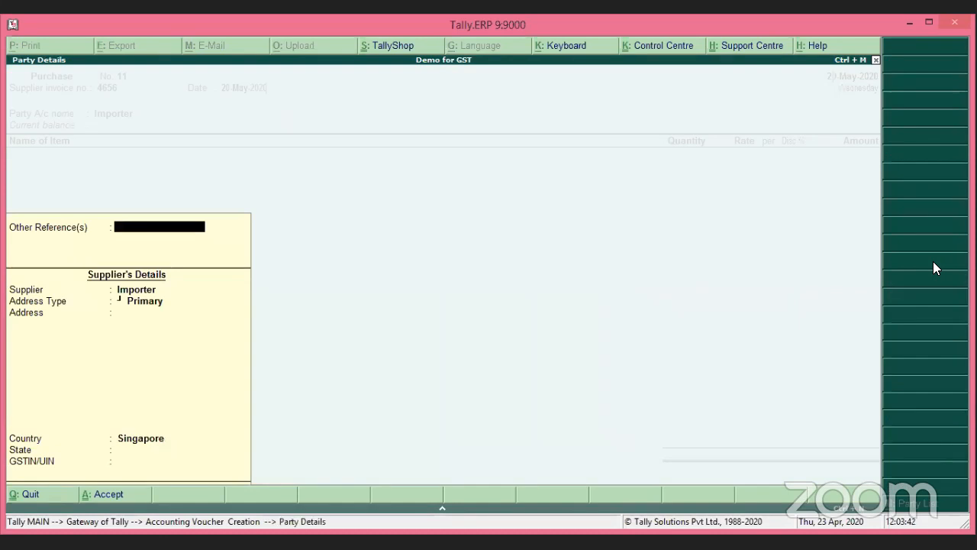
key(Return)
Add the Barcode Printer stock item to the purchase with a quantity of 2 Nos
key(Down)
key(Down)
key(Down)
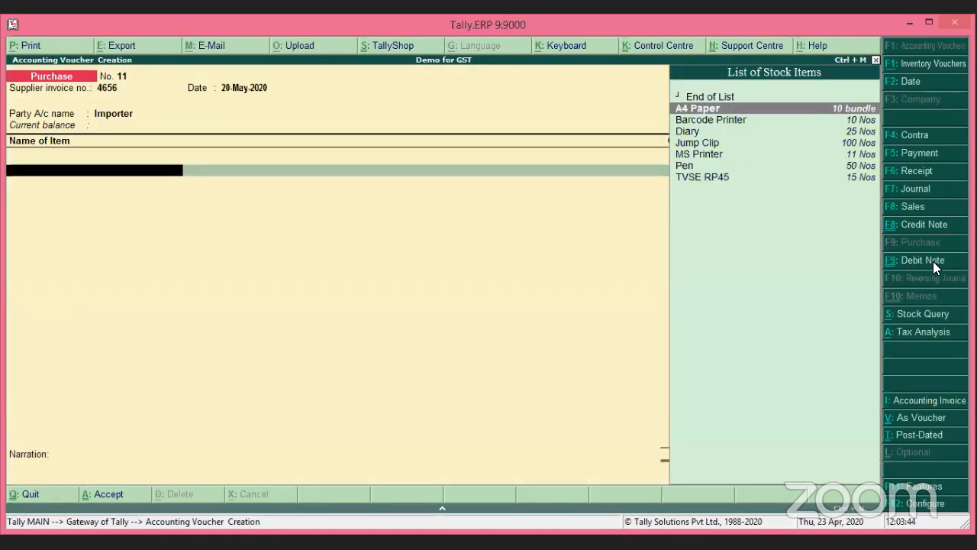
key(Up)
key(Return)
key(Return)
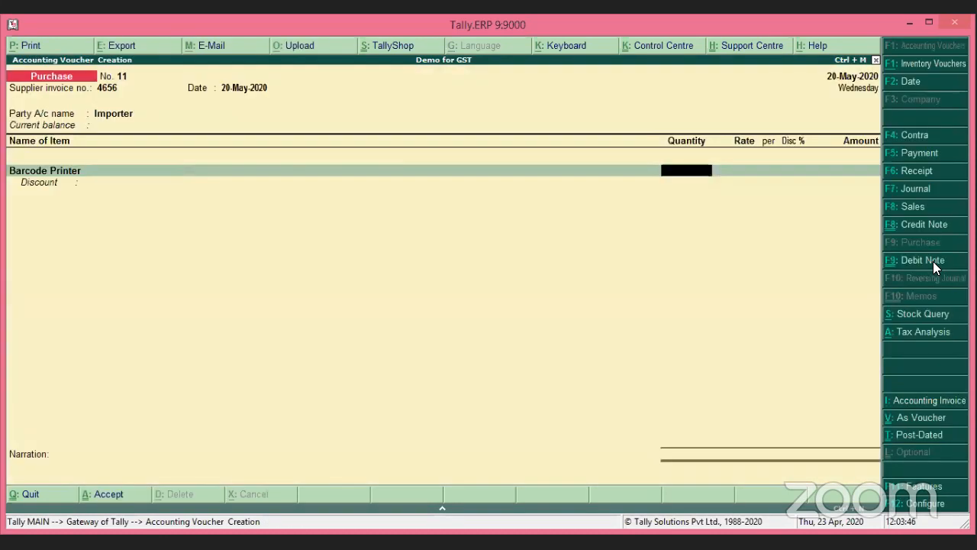
text(2)
key(Return)
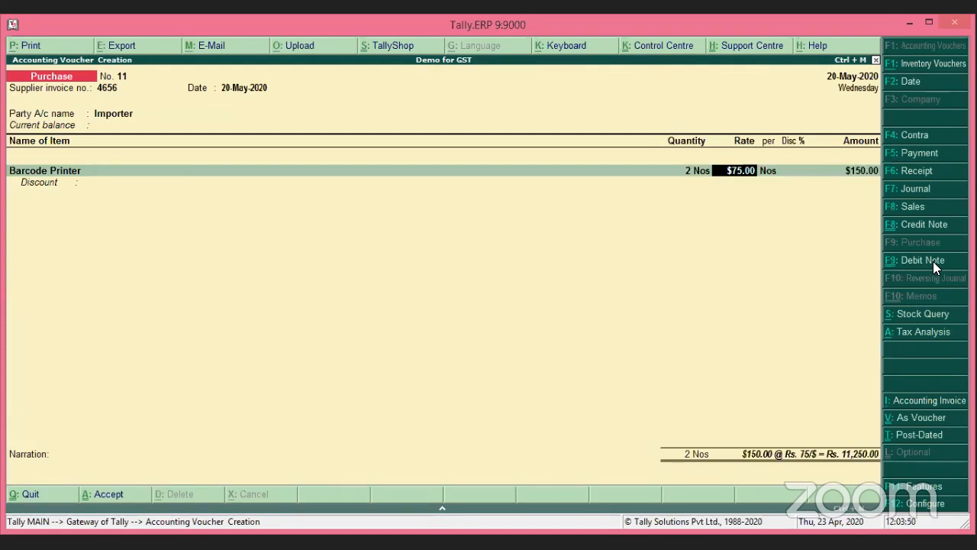
Set the Barcode Printer rate to $100 per Nos and accept the exchange rate of Rs. 75/$
text($100)
key(Return)
key(Return)
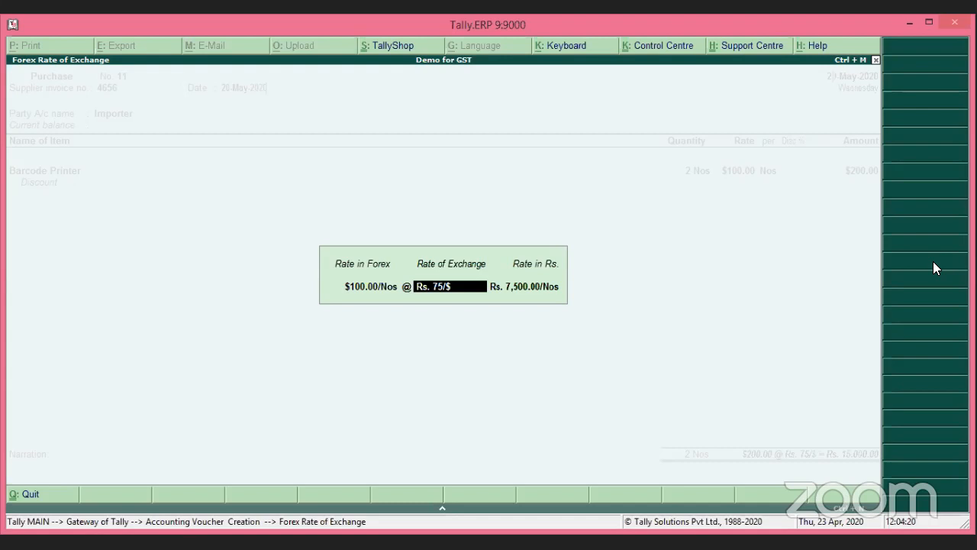
key(Return)
key(Return)
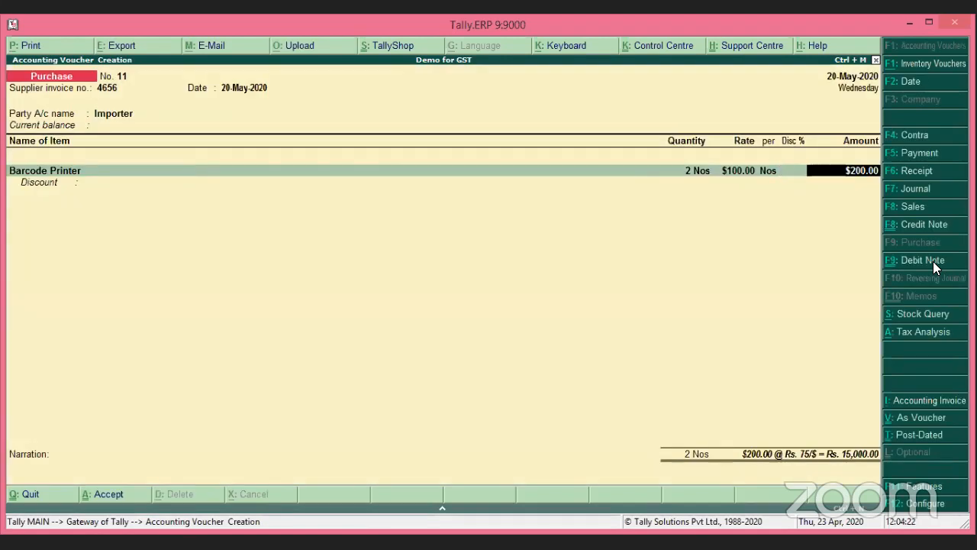
Allocate the Barcode Printer amount to the GST Purchases ledger and accept the default tax classification details
key(Return)
key(Return)
key(Return)
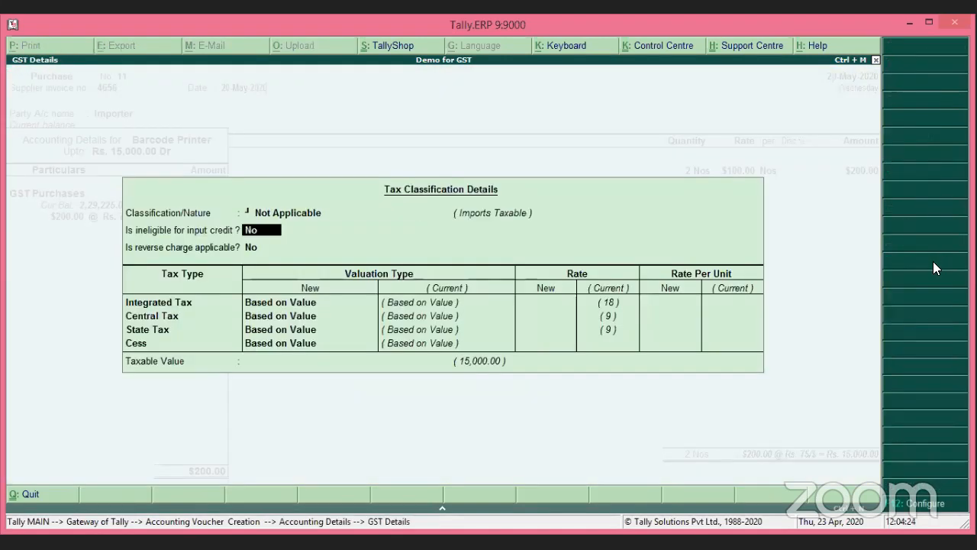
key(Return)
key(Return)
key(Return)
key(Return)
key(Return)
key(Return)
key(Return)
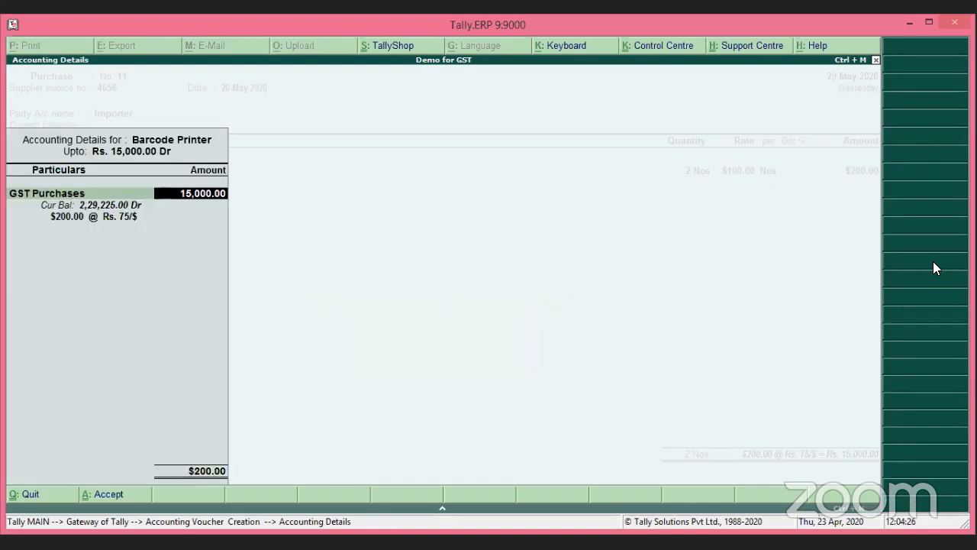
key(Return)
key(Return)
key(Return)
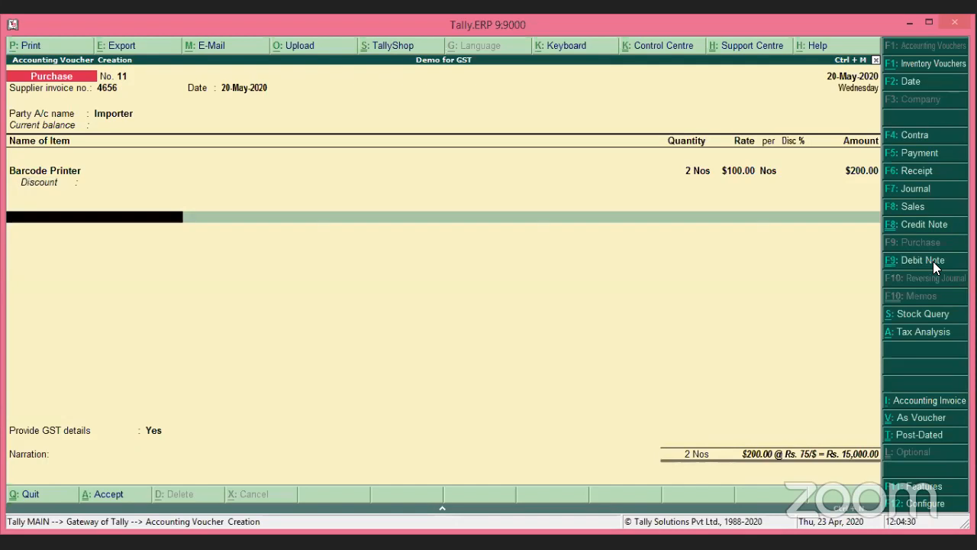
Create a ledger named Friegt Inward from within the voucher, keeping it under Direct Expenses
key(alt+c)
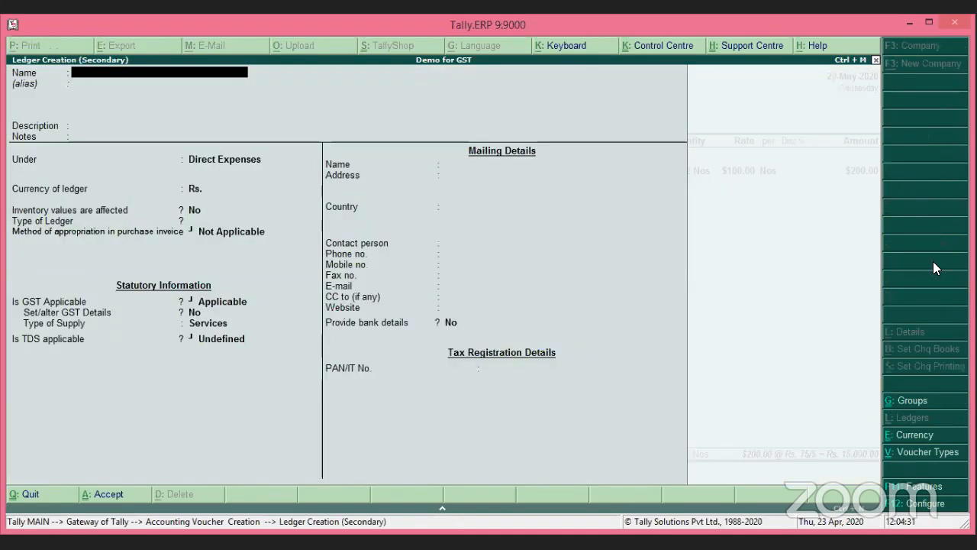
text(SE)
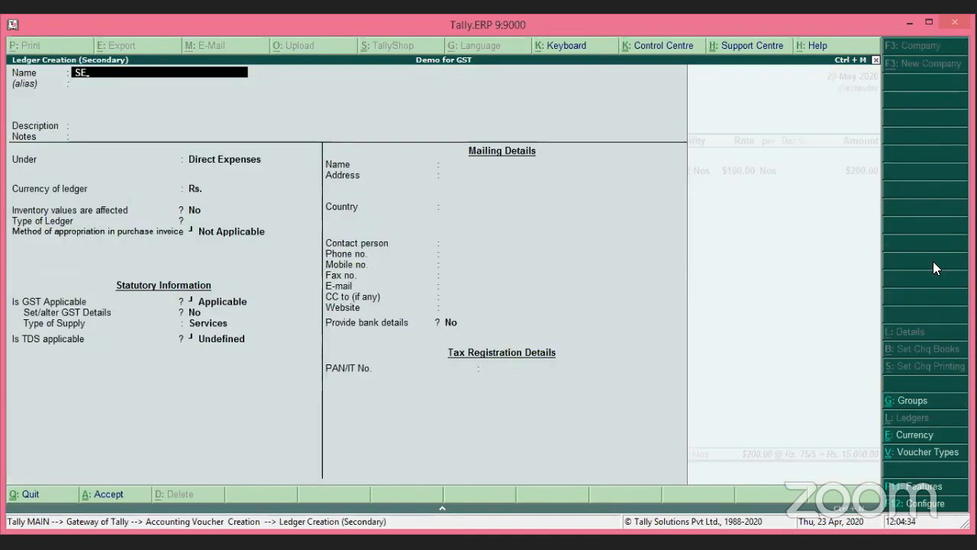
key(BackSpace)
key(BackSpace)
text(Frie)
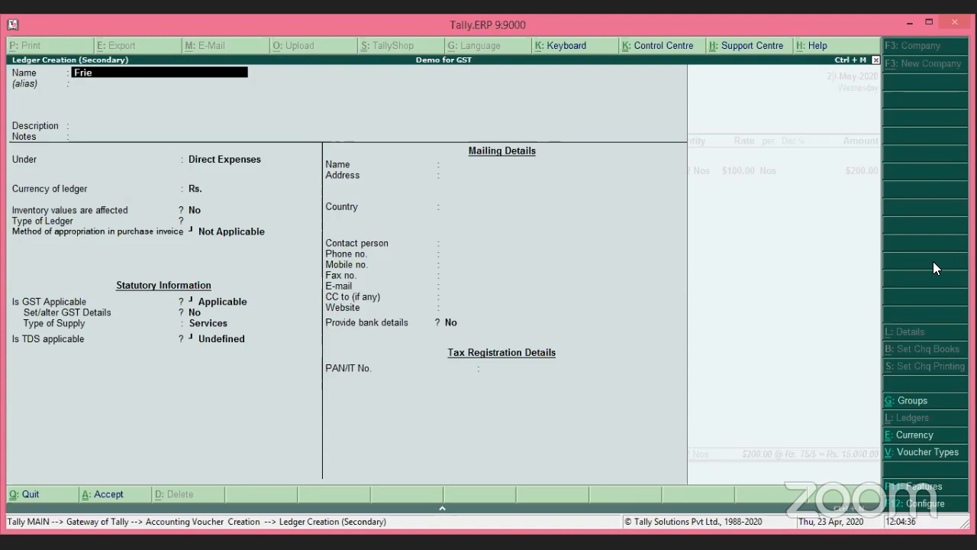
text(gt inward)
key(Return)
key(Return)
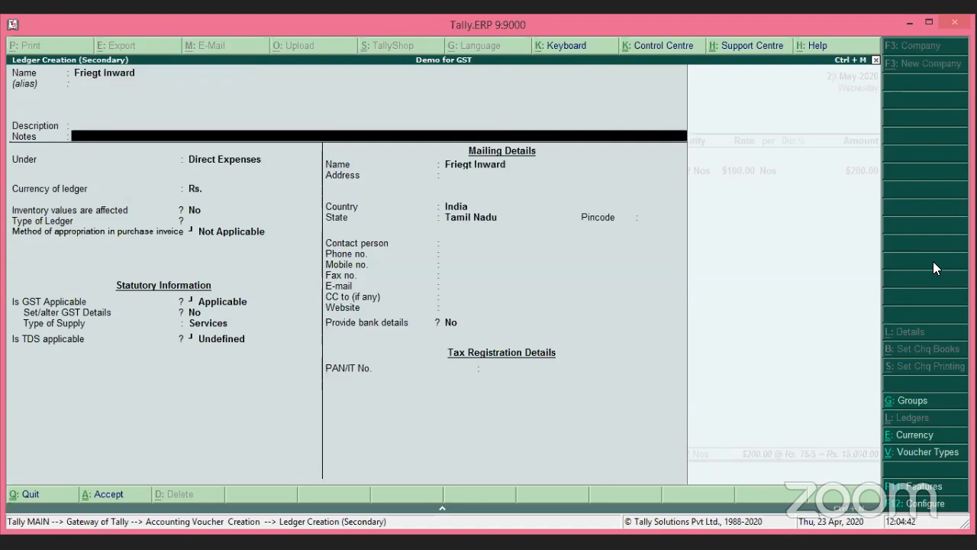
key(Return)
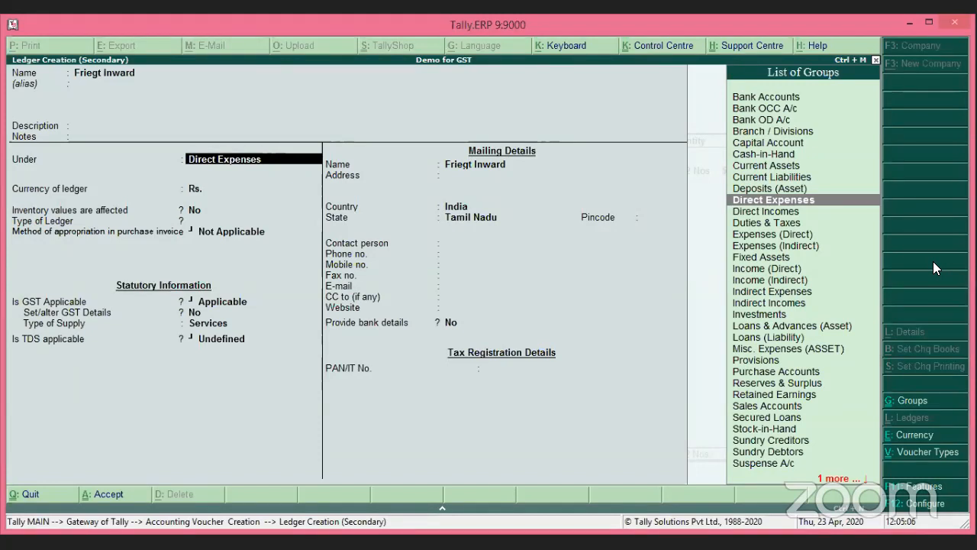
key(Return)
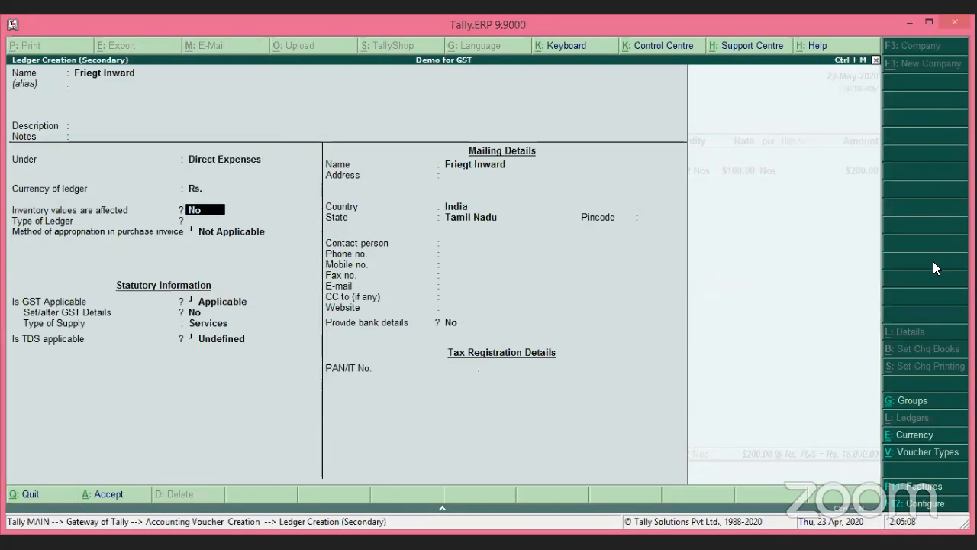
Set the ledger's method of appropriation in purchase invoices to Appropriate by Value and keep GST as Applicable
key(Return)
key(Return)
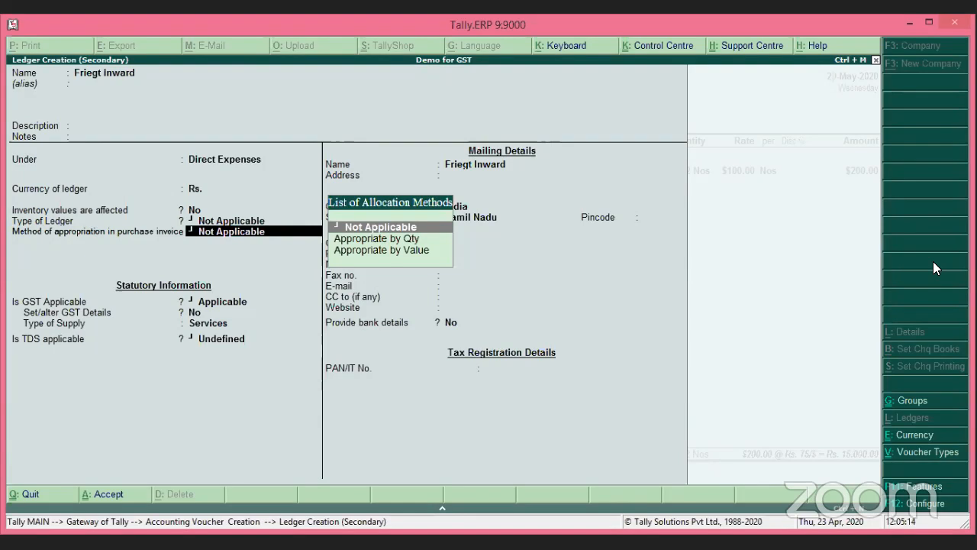
key(Down)
key(Down)
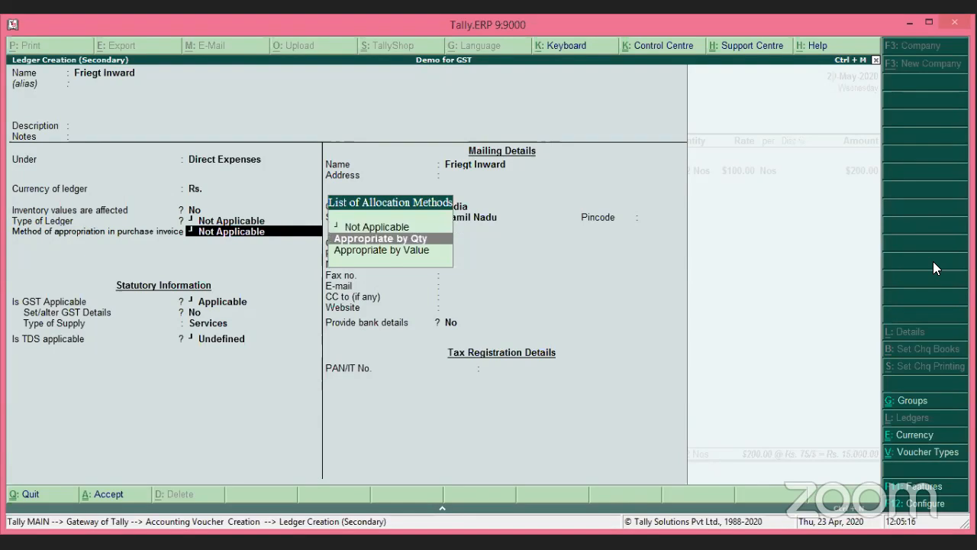
key(Return)
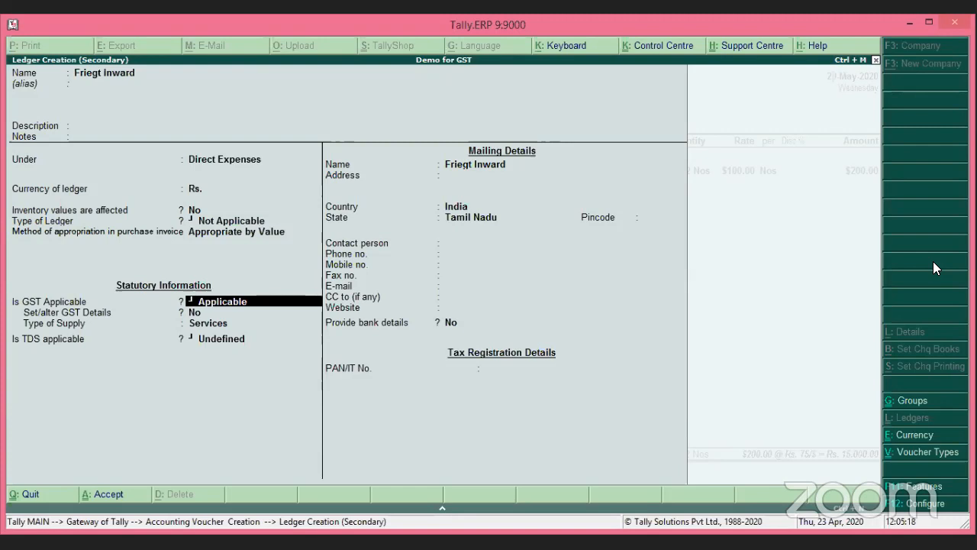
key(Return)
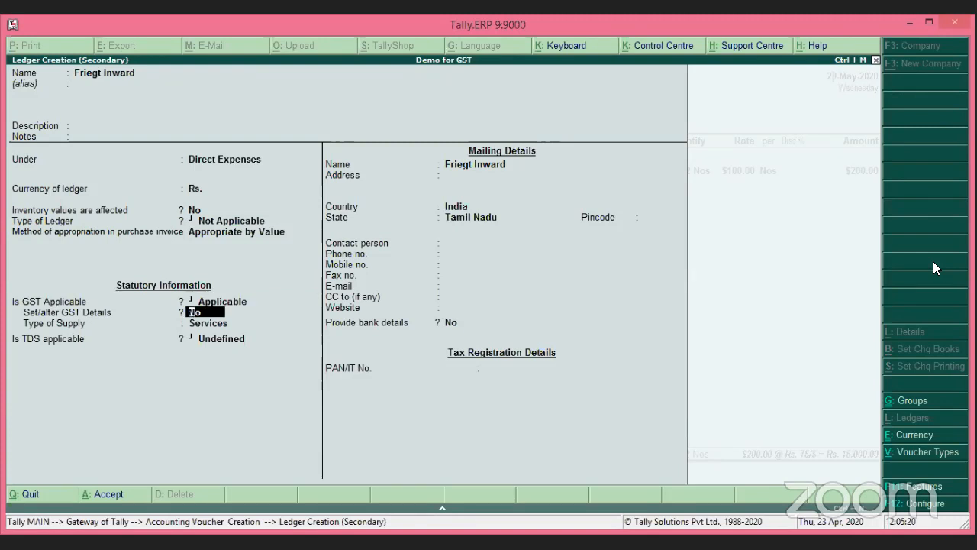
key(BackSpace)
key(Down)
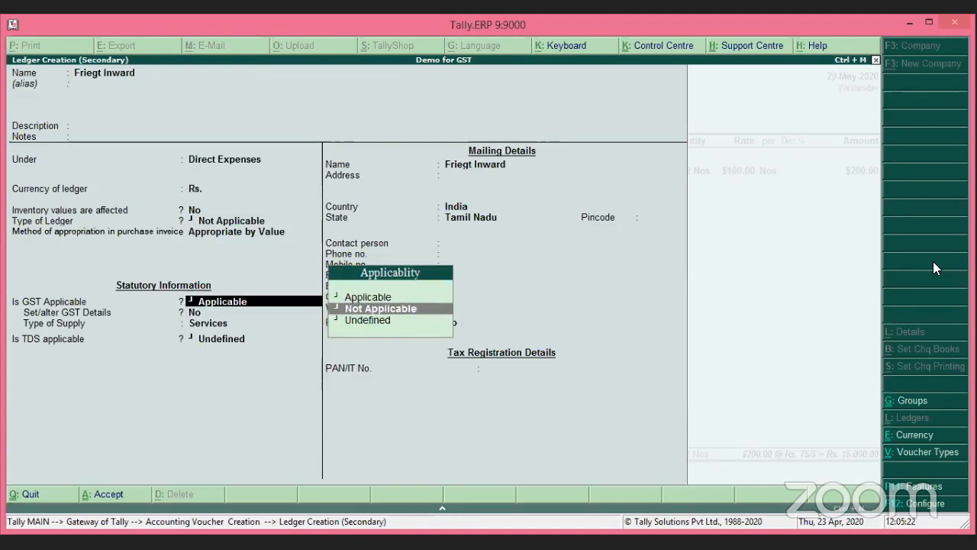
key(Return)
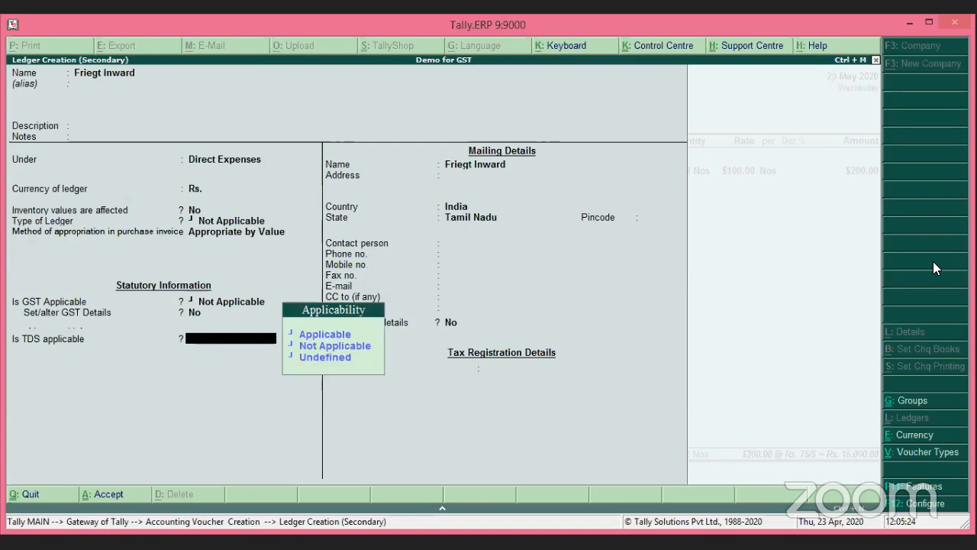
key(BackSpace)
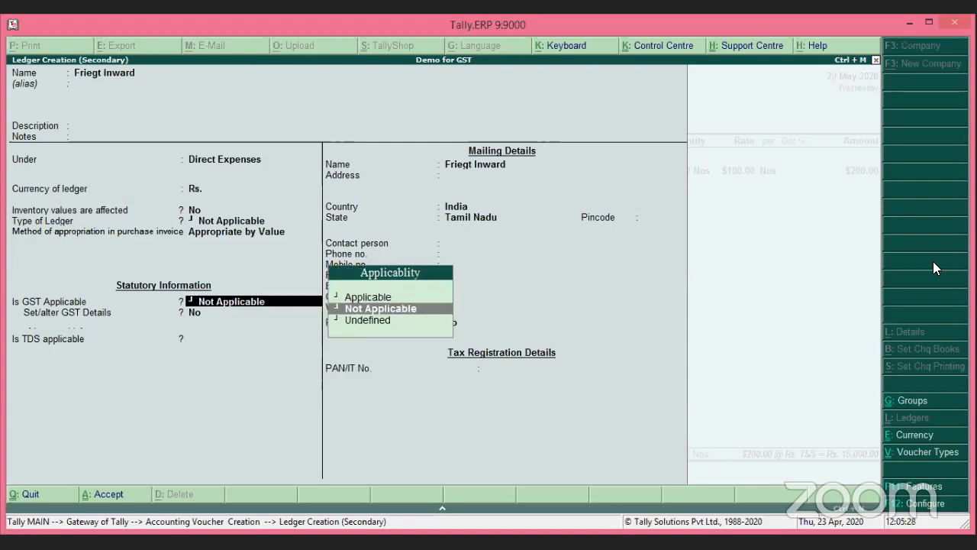
key(Up)
key(Return)
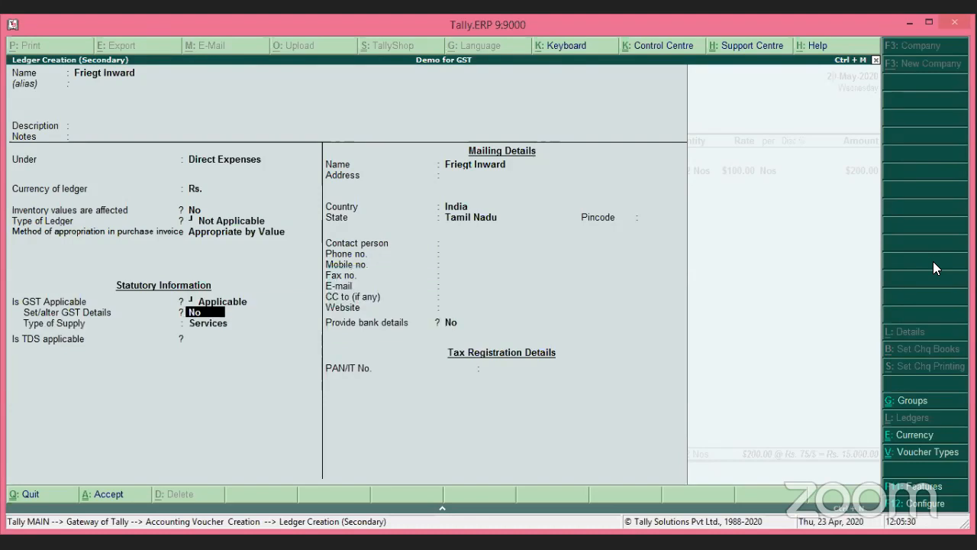
Enable setting GST details for the Friegt Inward ledger and enter HSN/SAC code 989576
key(y)
key(Return)
key(Return)
key(Return)
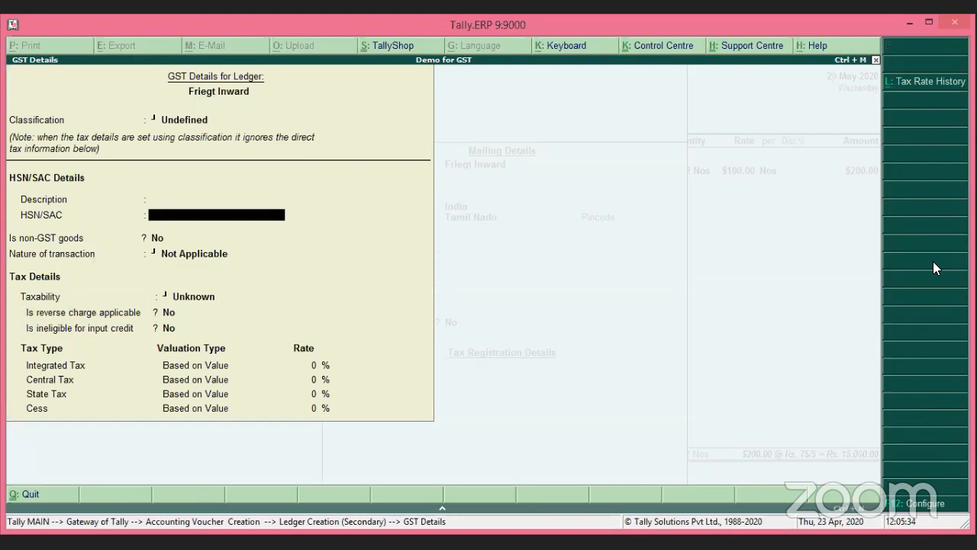
text(9895)
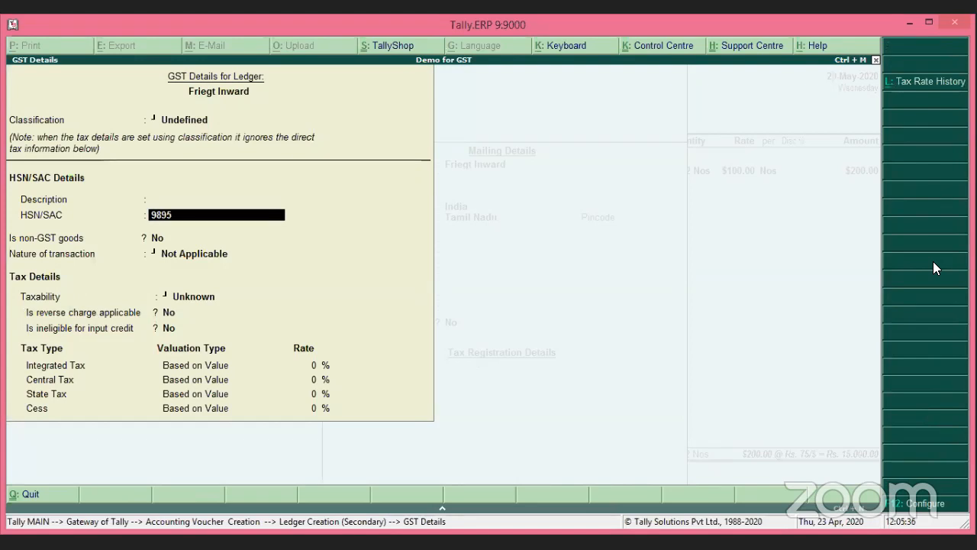
text(76)
key(Return)
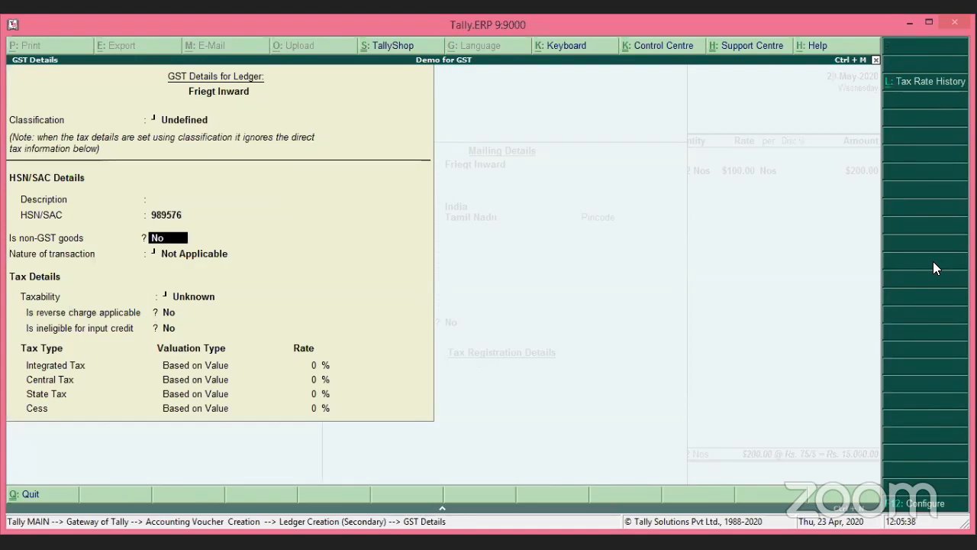
Make the ledger Taxable with an Integrated Tax rate of 18% and accept its GST details
key(Return)
key(Return)
key(Down)
key(Down)
key(Down)
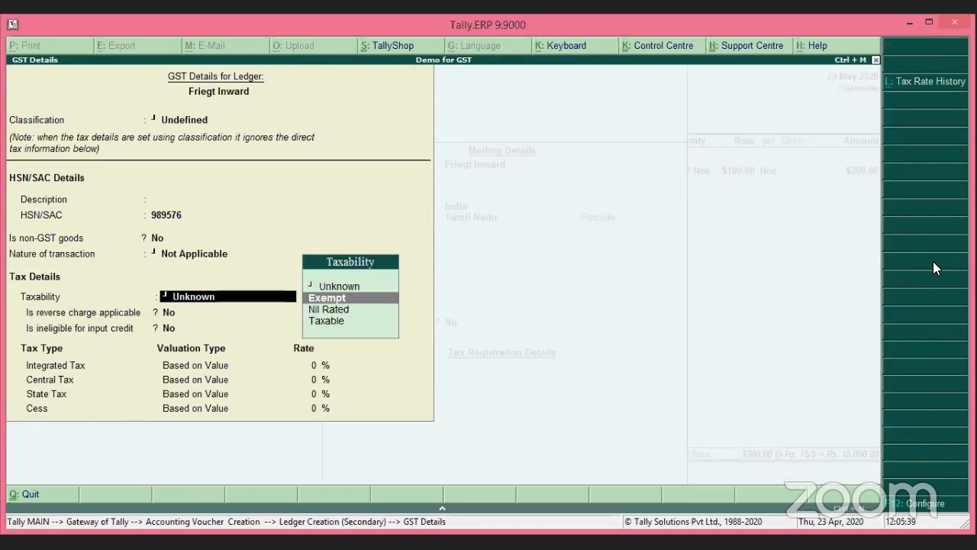
key(Return)
key(Return)
key(Return)
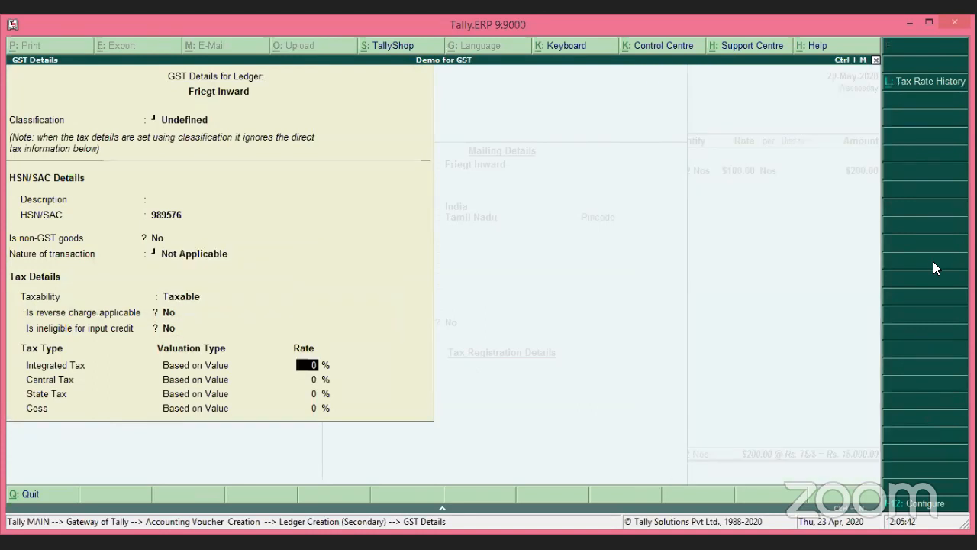
text(18)
key(Return)
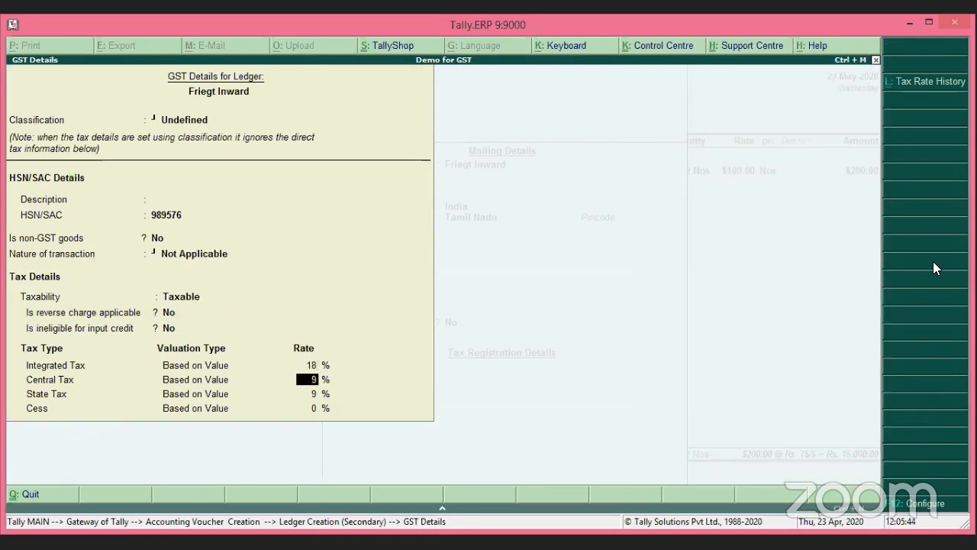
key(Return)
key(Return)
key(Return)
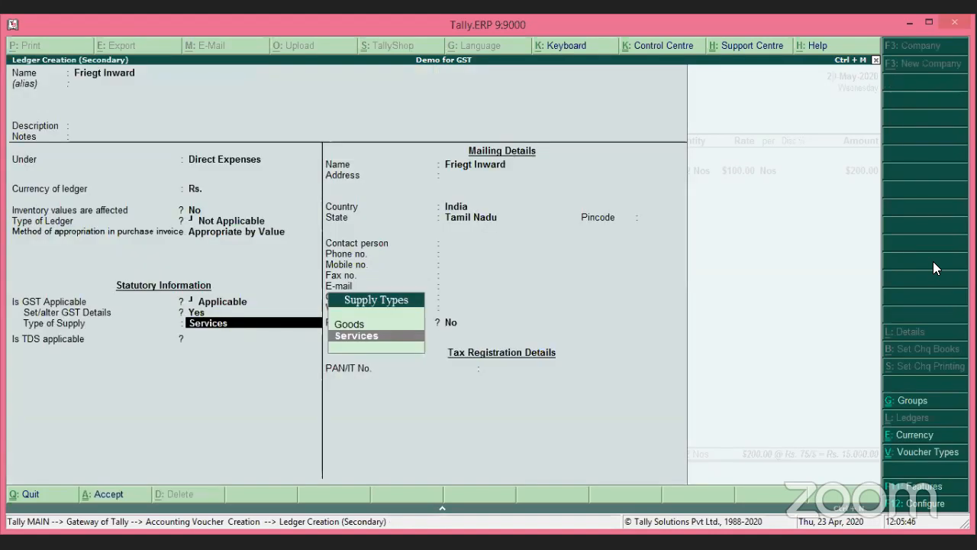
Keep the Friegt Inward ledger's type of supply as Services, set TDS to Not Applicable, and save the ledger
key(Return)
key(Return)
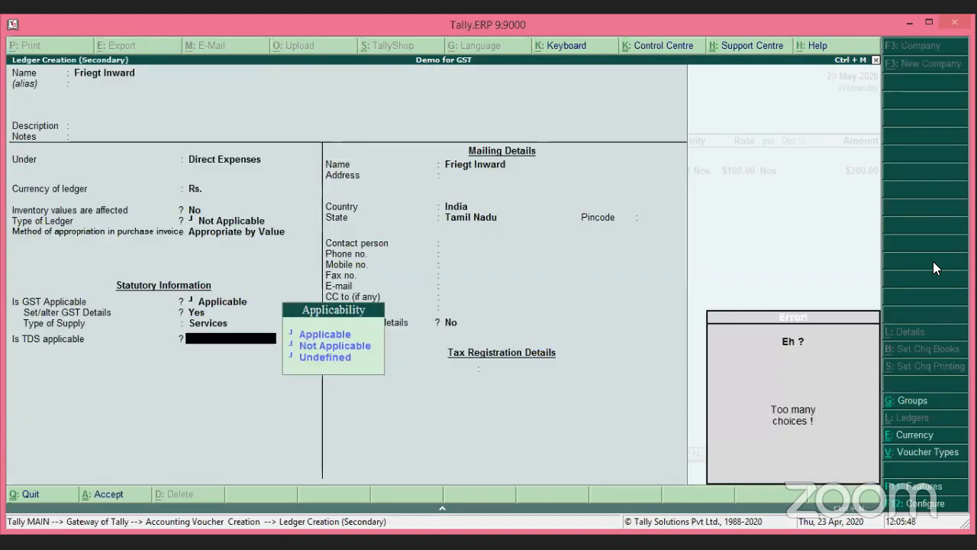
key(Down)
key(Down)
key(Return)
key(Return)
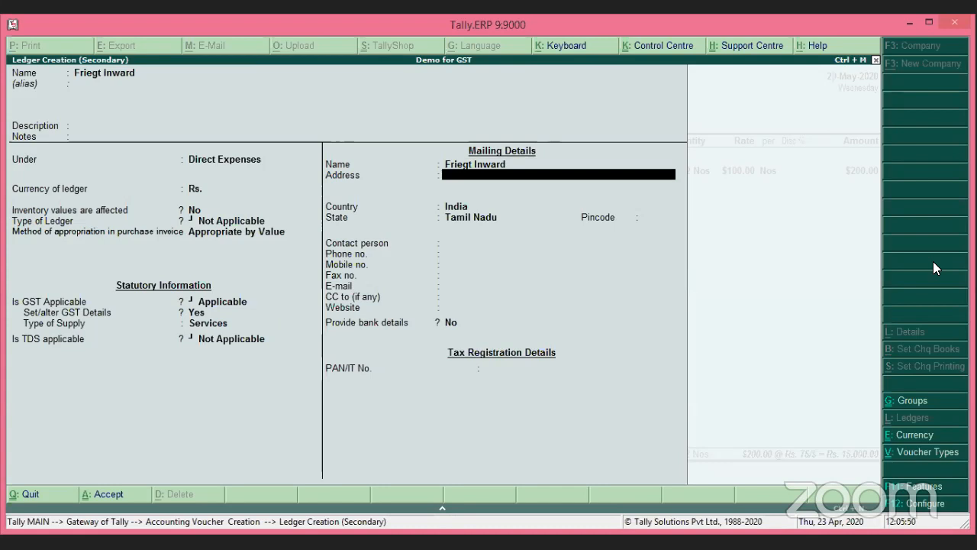
key(Return)
key(Return)
key(ctrl+a)
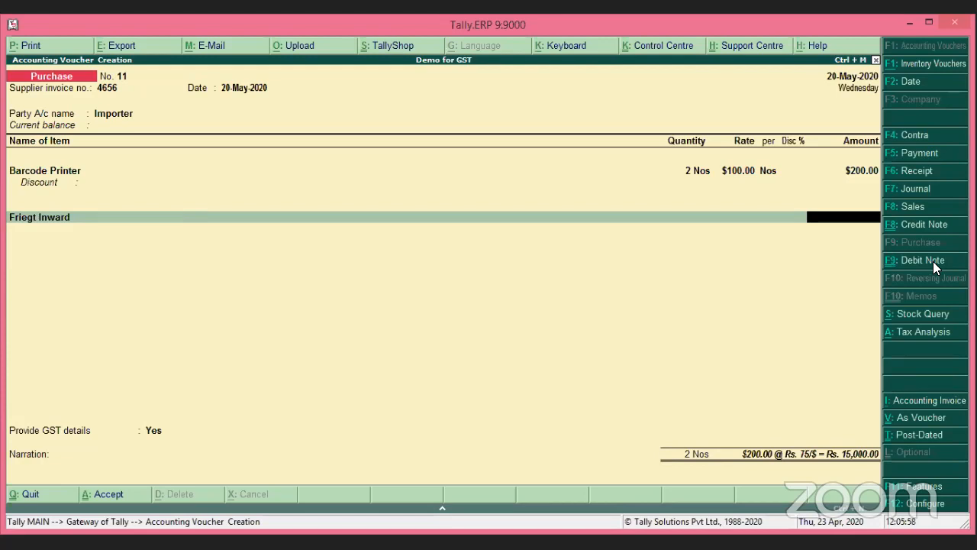
Enter $20 as the Friegt Inward amount at an exchange rate of Rs. 75/$
text($20)
key(Return)
key(Return)
key(Return)
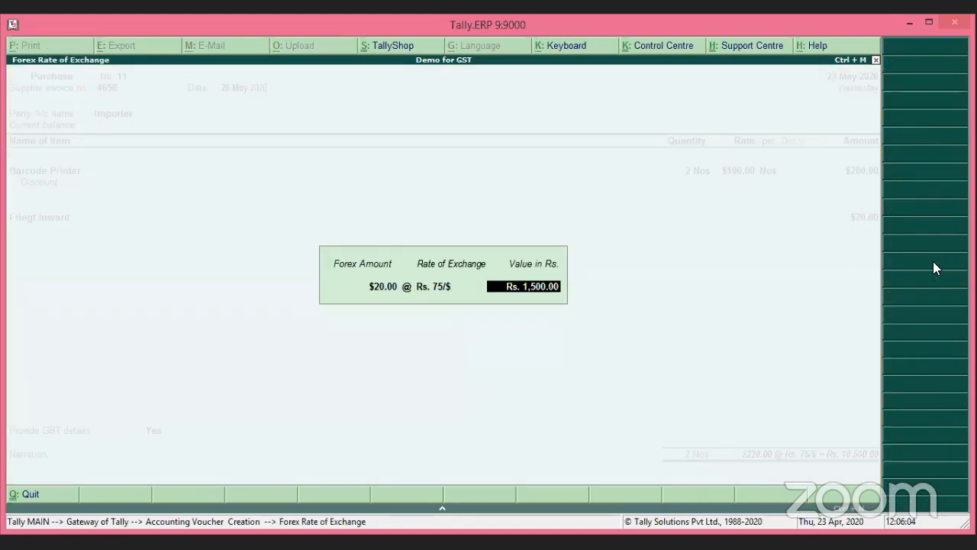
key(Return)
Accept the Friegt Inward line's tax classification details as Not Applicable, with No for ineligible input credit and reverse charge
key(Return)
key(Return)
key(Return)
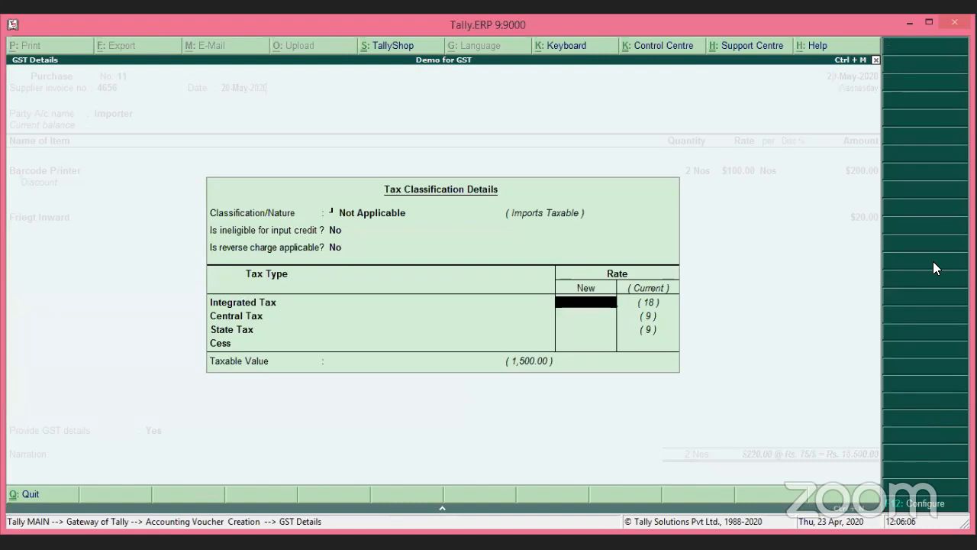
key(Return)
key(Return)
key(Return)
key(Return)
key(Return)
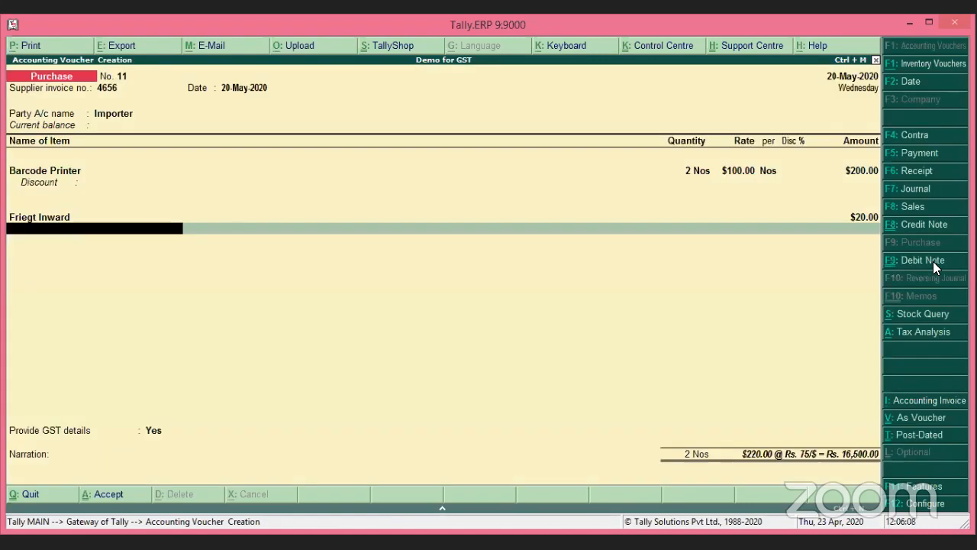
End the purchase voucher's ledger entries and set Provide GST details to No
key(Return)
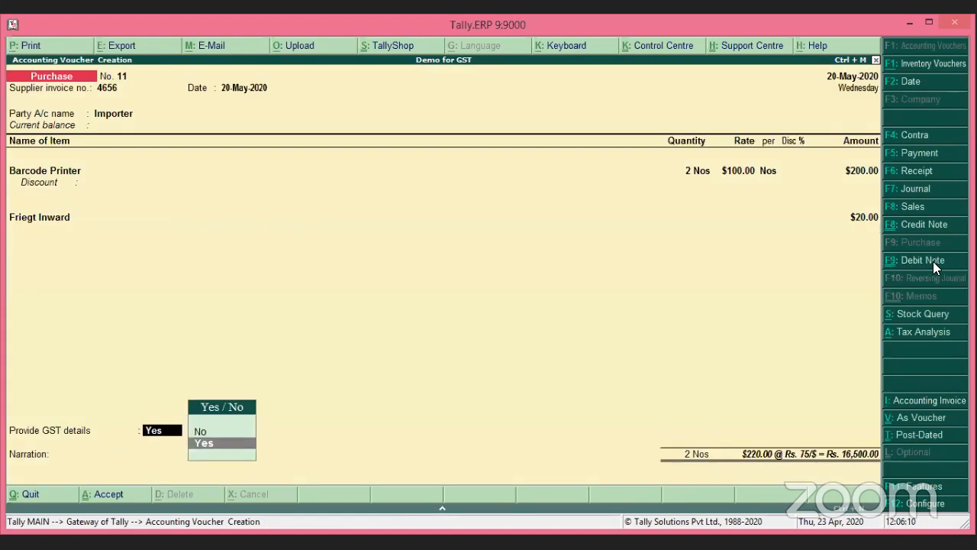
key(Up)
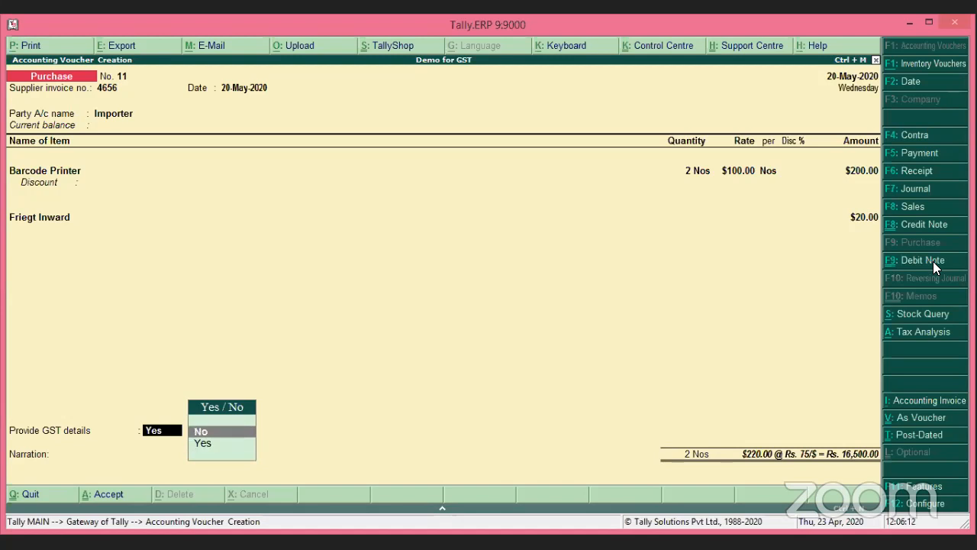
key(Return)
Accept the Importer's bill-wise New Ref 4656 for $220.00 and save the purchase voucher
key(Return)
key(Return)
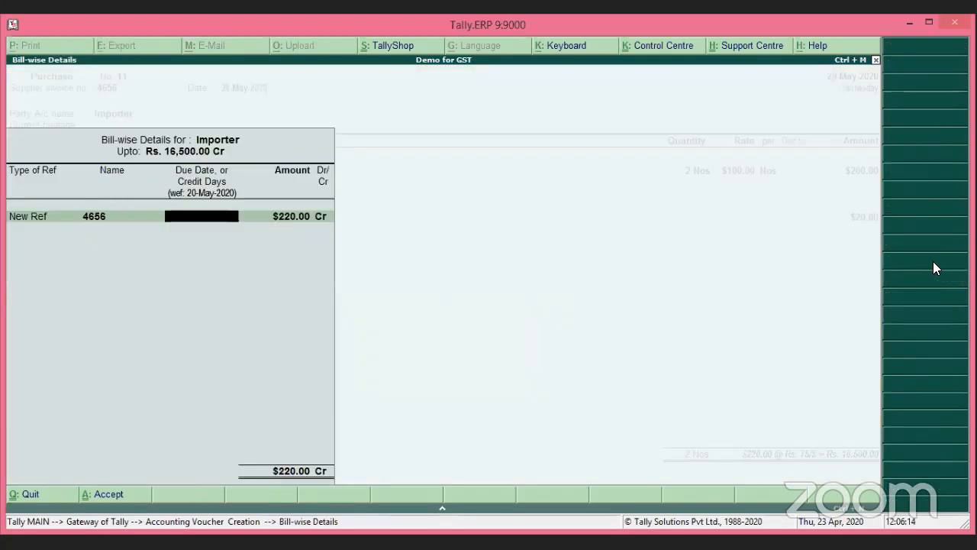
key(Return)
key(Return)
key(Return)
key(Return)
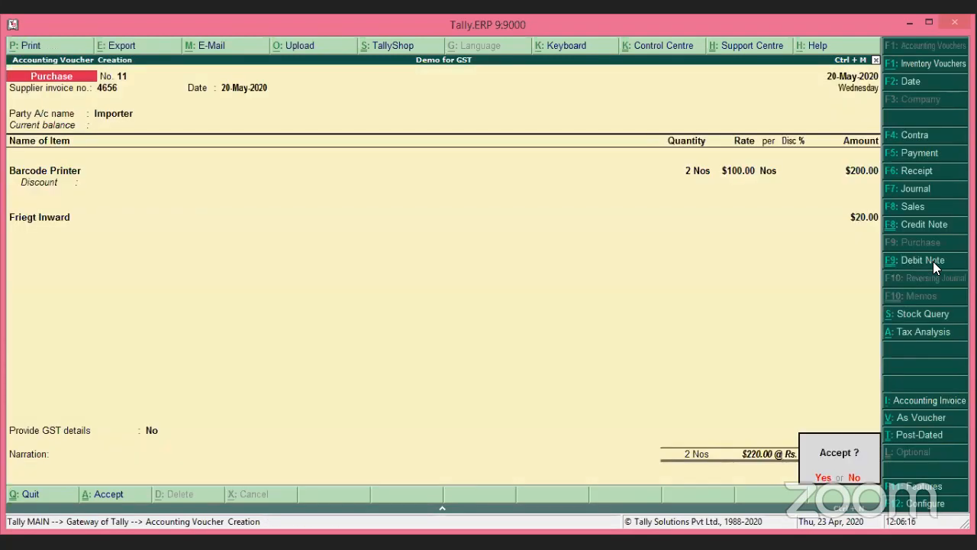
key(Return)
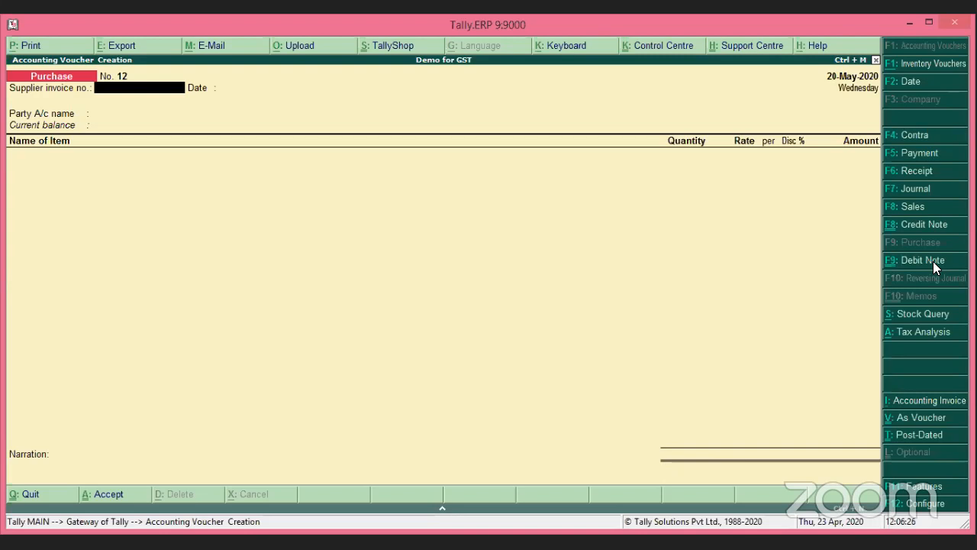
Leave purchase voucher entry and open the company's display reports
key(Escape)
key(Return)
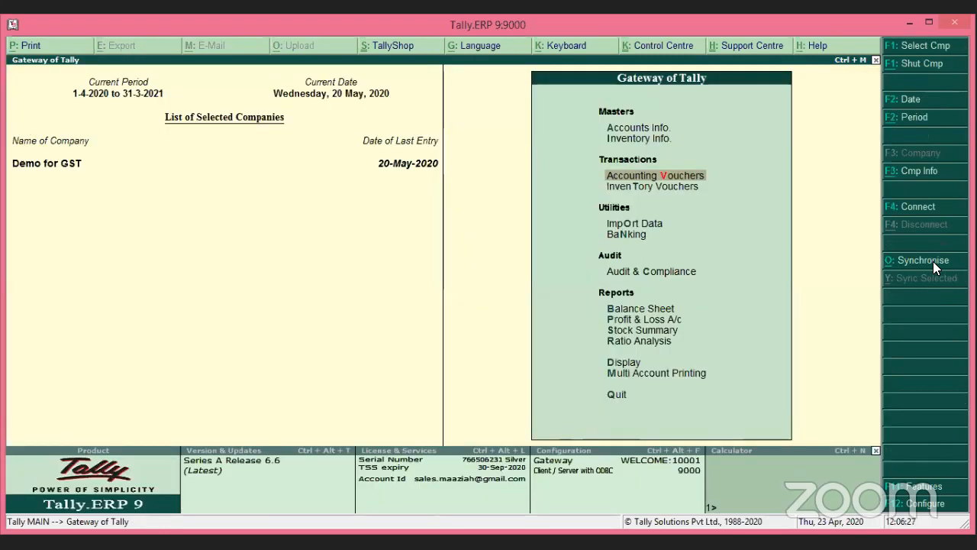
key(Down)
key(Down)
key(Down)
key(Down)
key(Down)
key(Down)
key(Down)
key(Down)
key(Down)
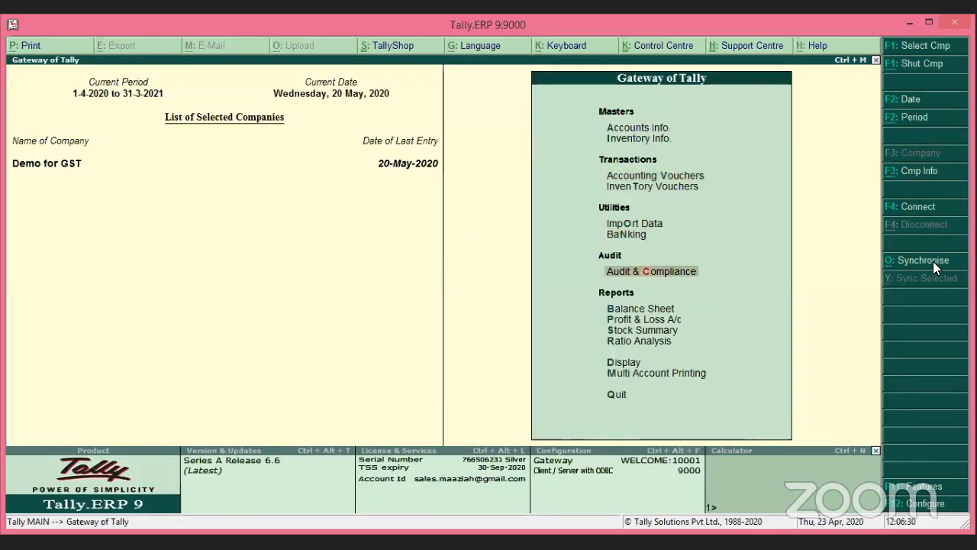
key(Return)
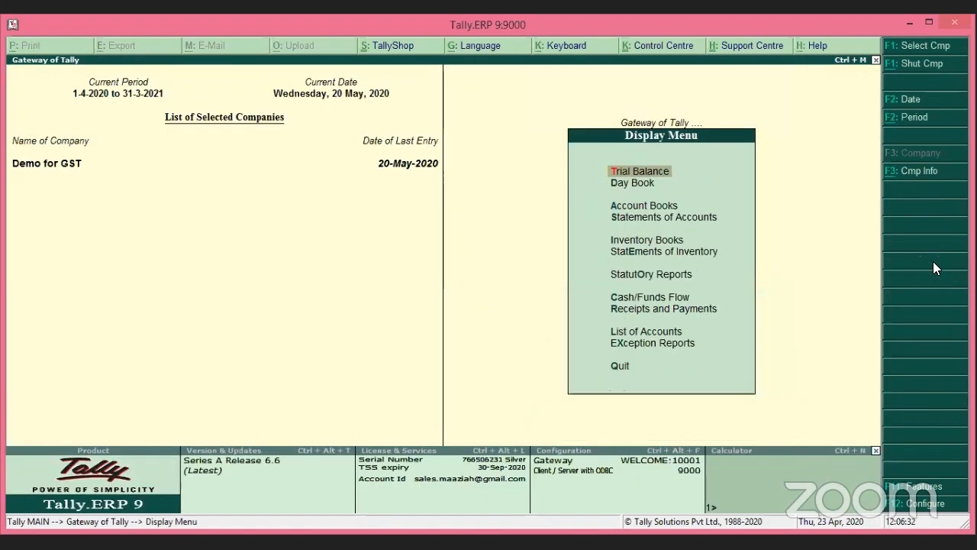
Open the May stock vouchers for the Barcode Printer stock item from the inventory books
key(Down)
key(Down)
key(Down)
key(Down)
key(Return)
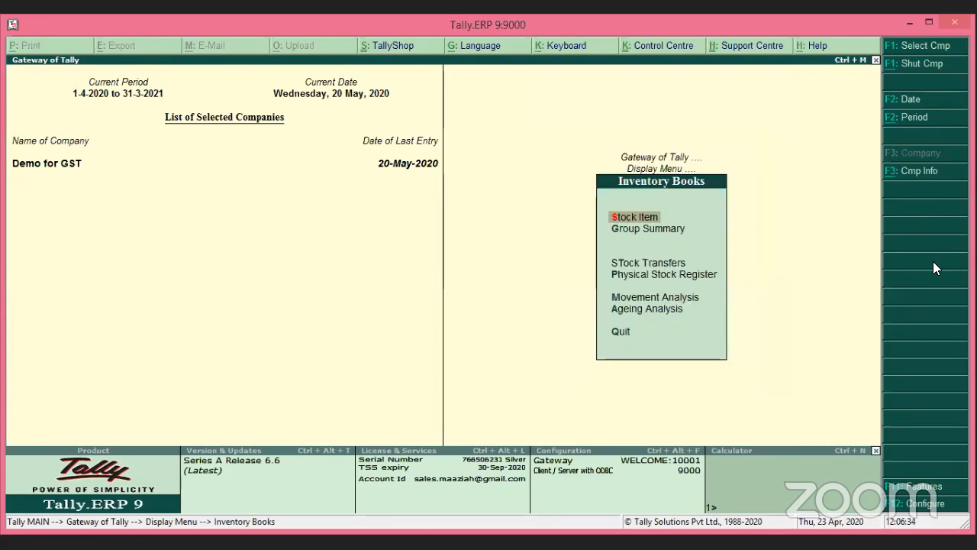
key(Return)
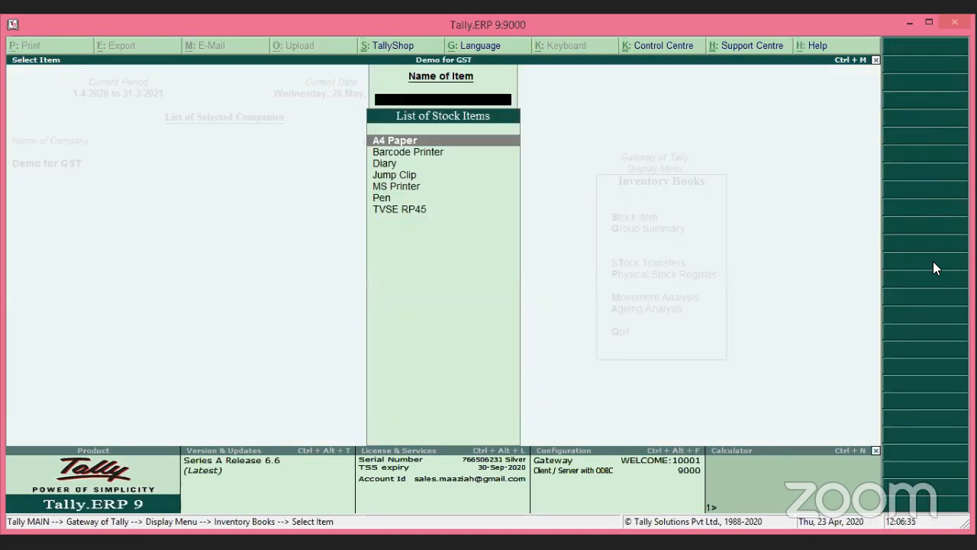
key(Down)
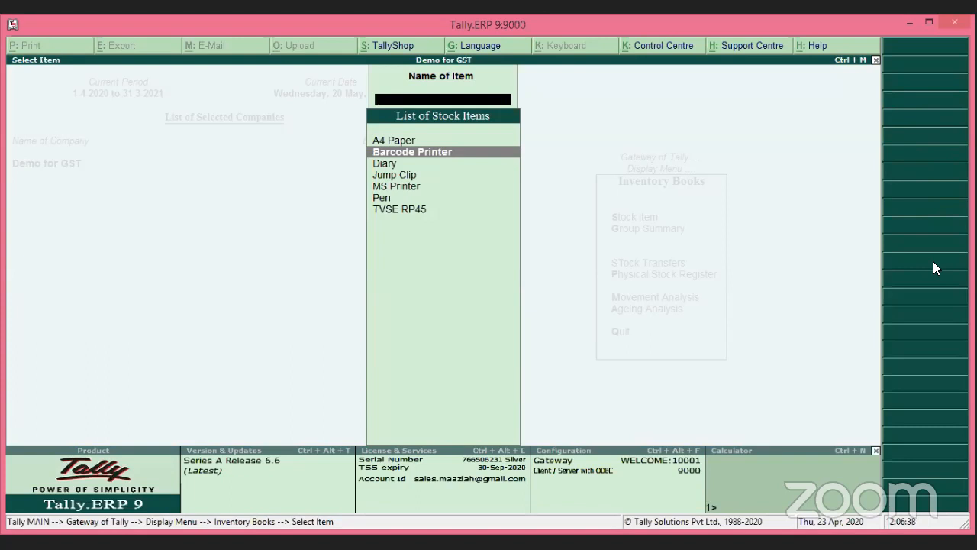
key(Return)
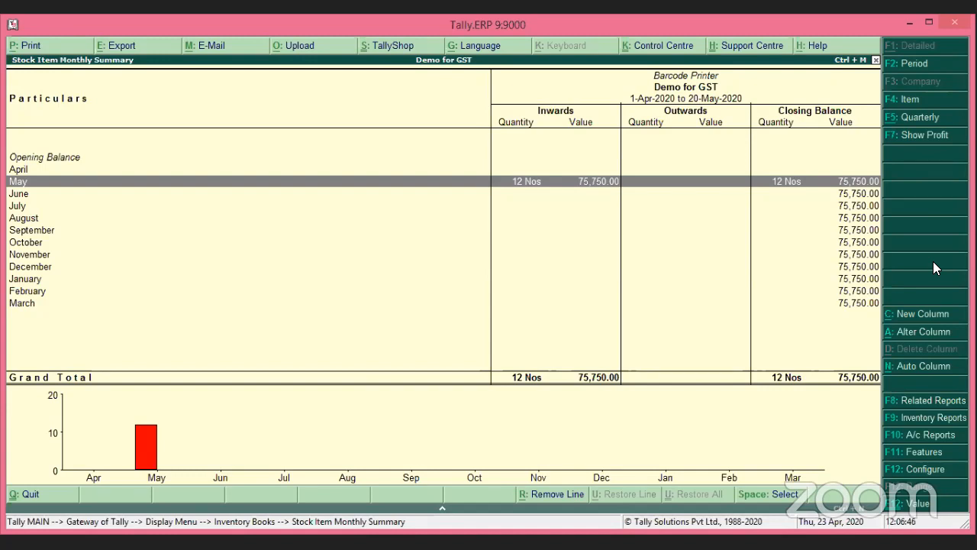
key(Return)
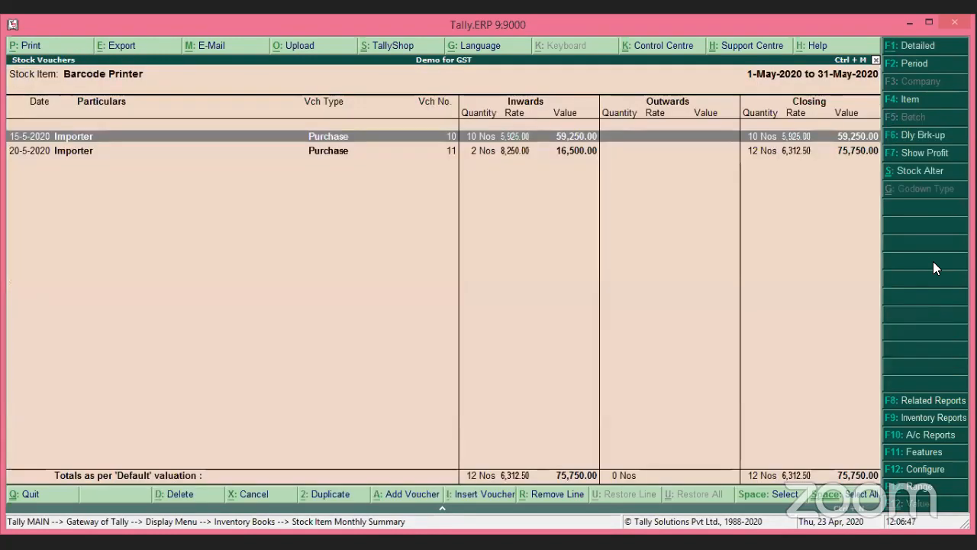
Open the 20-May-2020 Importer purchase and bring up its Friegt Inward ledger for alteration
key(Down)
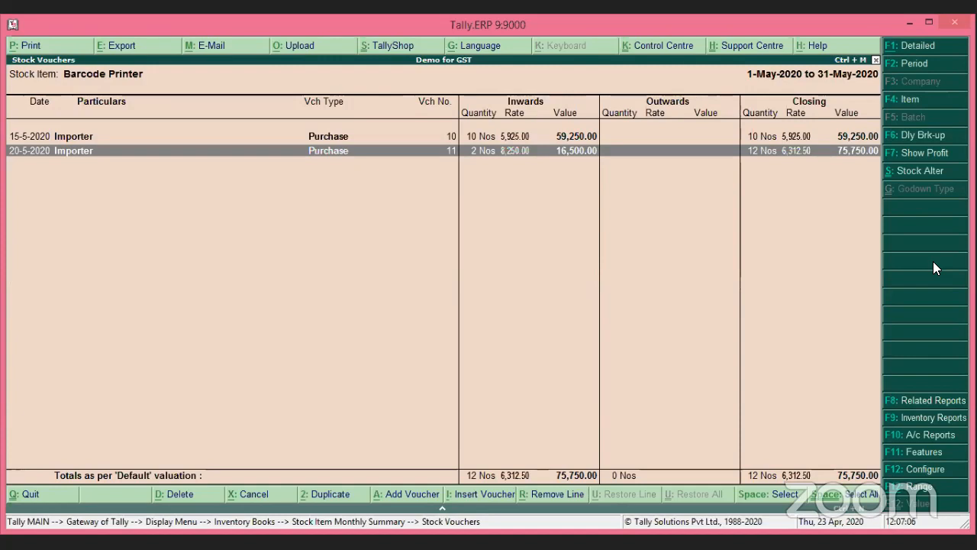
key(Return)
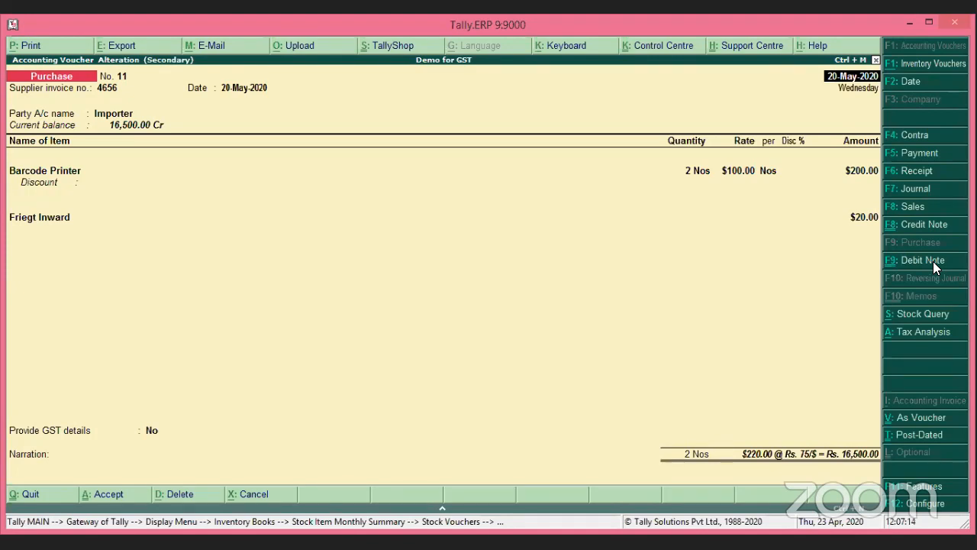
click(53, 220)
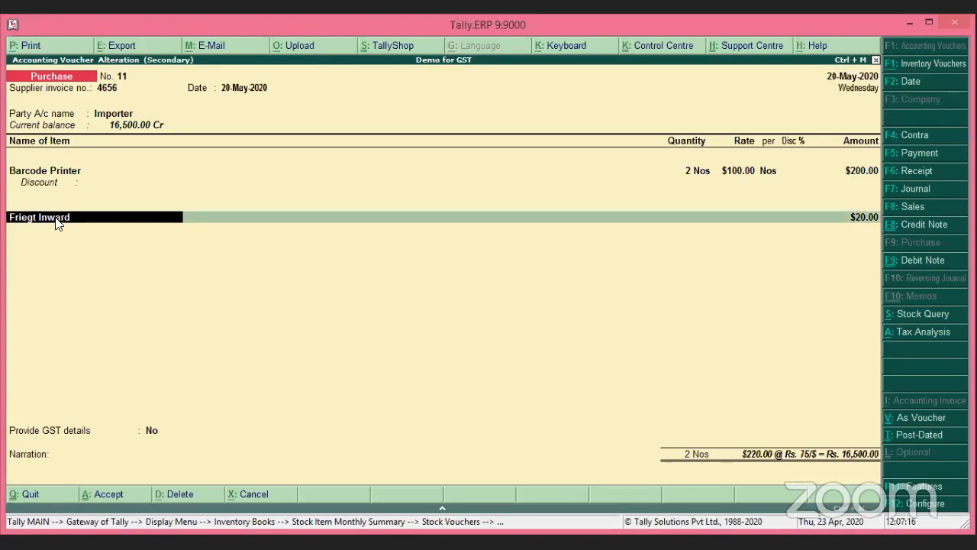
key(ctrl+Return)
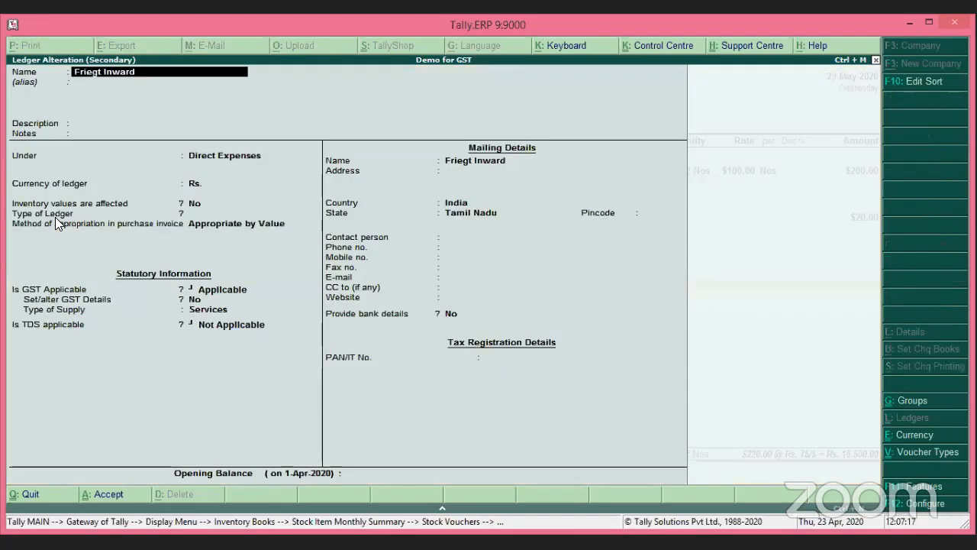
Examine the allocation methods offered for appropriating the Friegt Inward ledger in purchase invoices
key(Return)
key(Return)
key(Return)
key(Return)
key(Return)
key(Return)
key(Return)
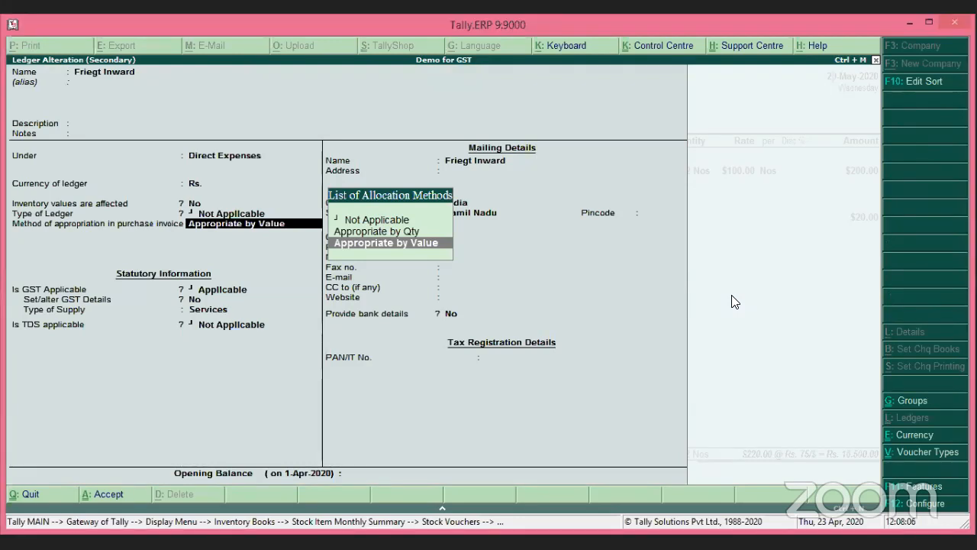
Keep Appropriate by Value, go through the ledger's statutory and mailing details, and accept the ledger
key(Return)
key(Return)
key(Return)
key(Return)
key(Return)
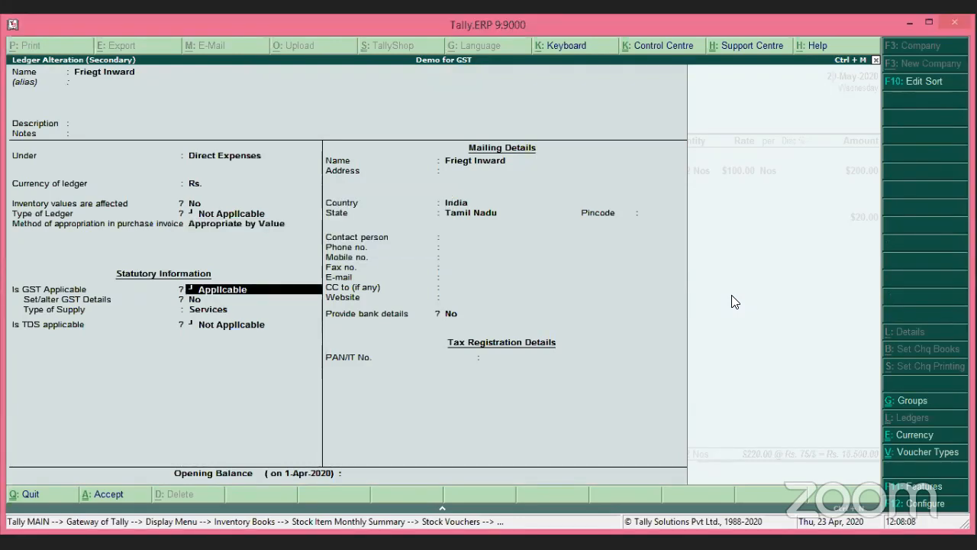
key(Return)
key(Return)
key(Return)
key(Return)
key(Return)
key(Return)
key(Return)
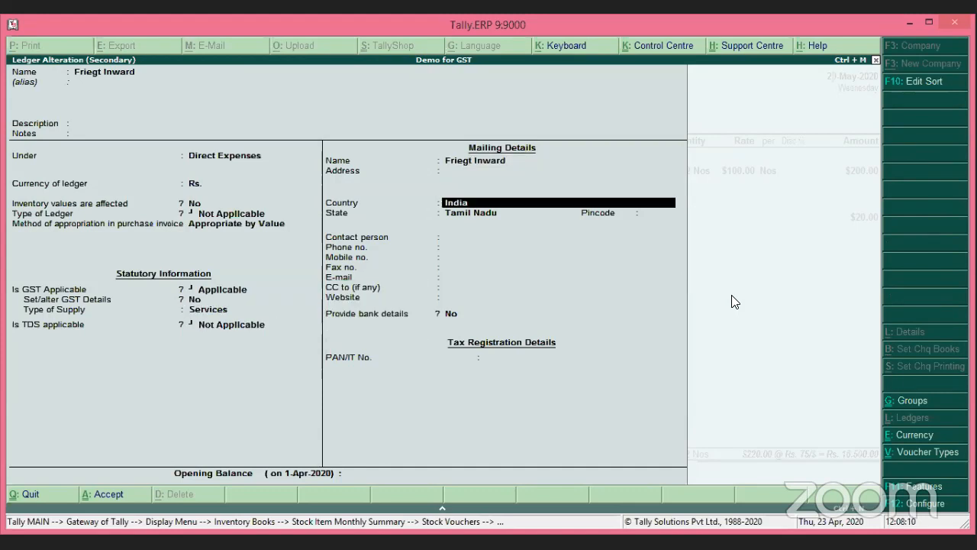
key(Return)
key(Return)
key(Return)
key(Return)
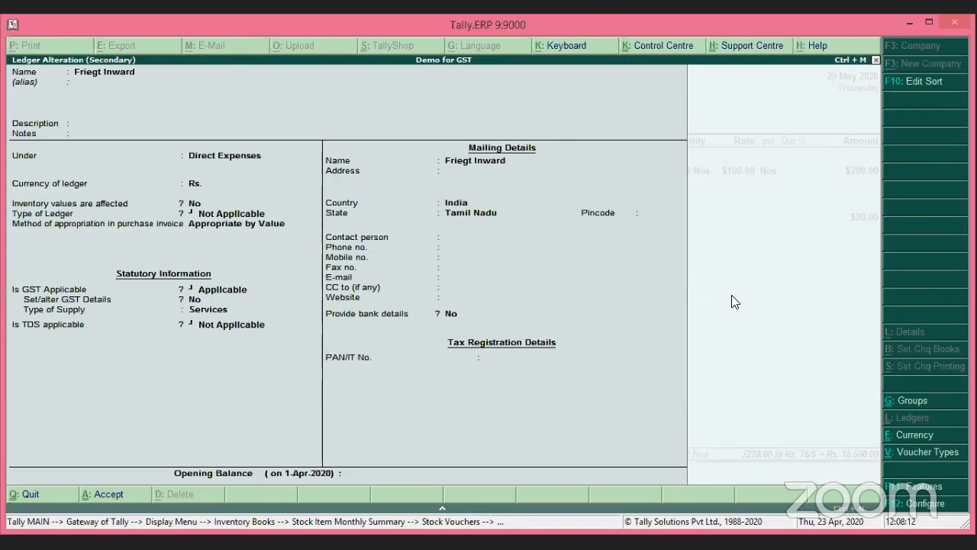
key(Return)
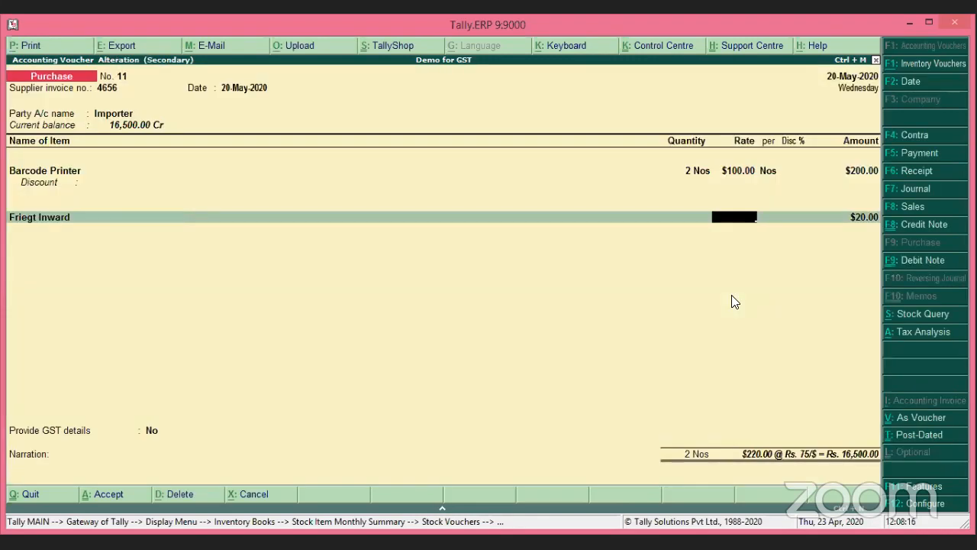
Accept the freight line's $20.00 amount, Rs. 75/$ exchange rate and tax classification details in the purchase voucher
key(Return)
key(Return)
key(Return)
key(Return)
key(Return)
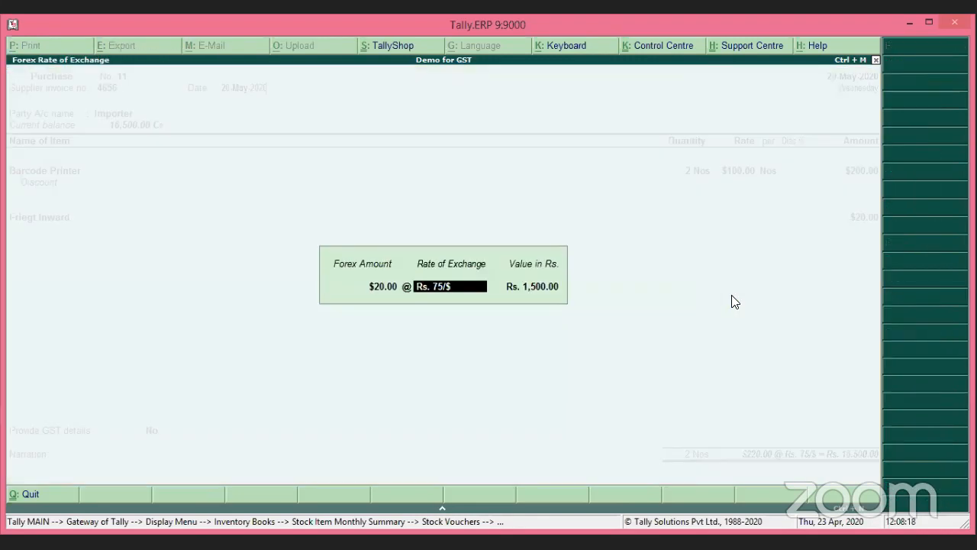
key(Return)
key(Return)
key(Return)
key(Return)
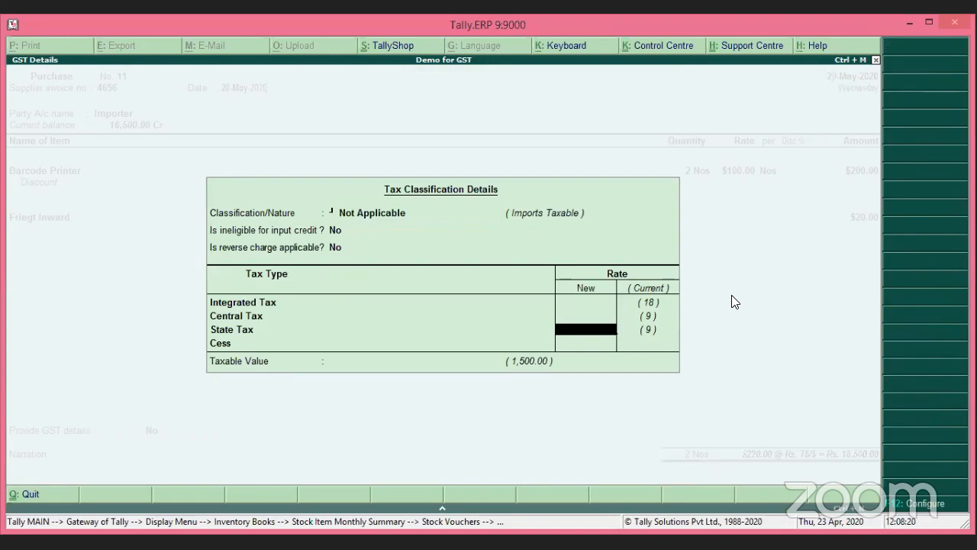
key(Return)
key(Return)
Accept the Importer's New Ref bill-wise details and save the altered purchase voucher
key(Return)
key(Return)
key(Return)
key(Return)
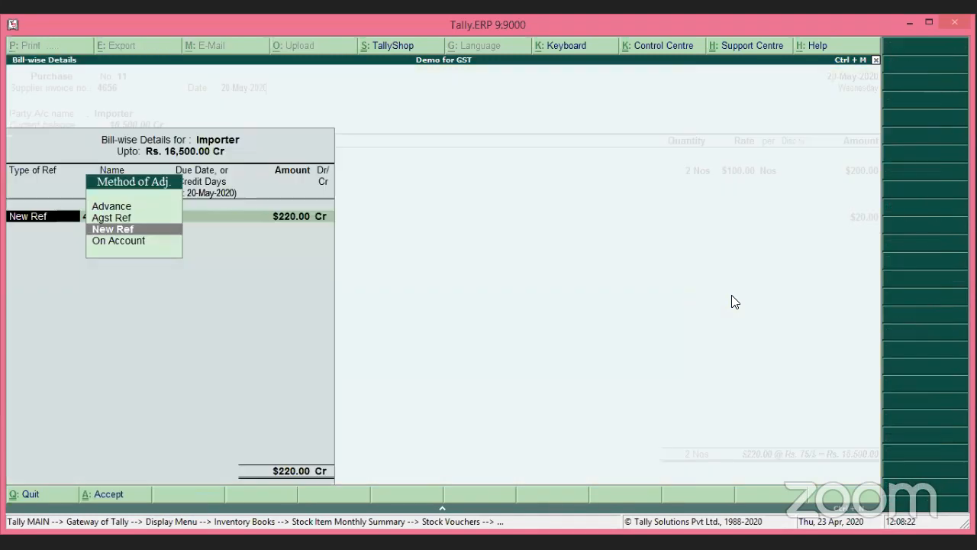
key(Return)
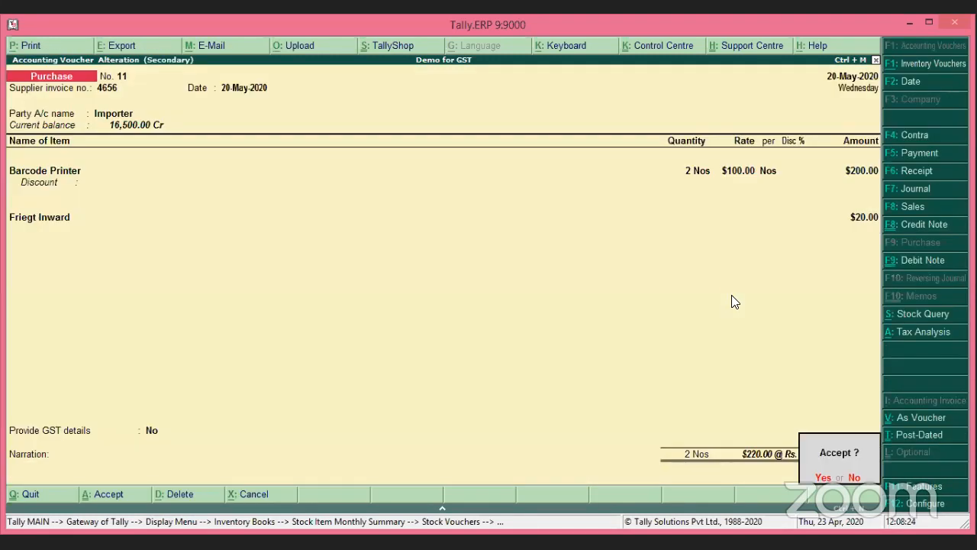
key(Return)
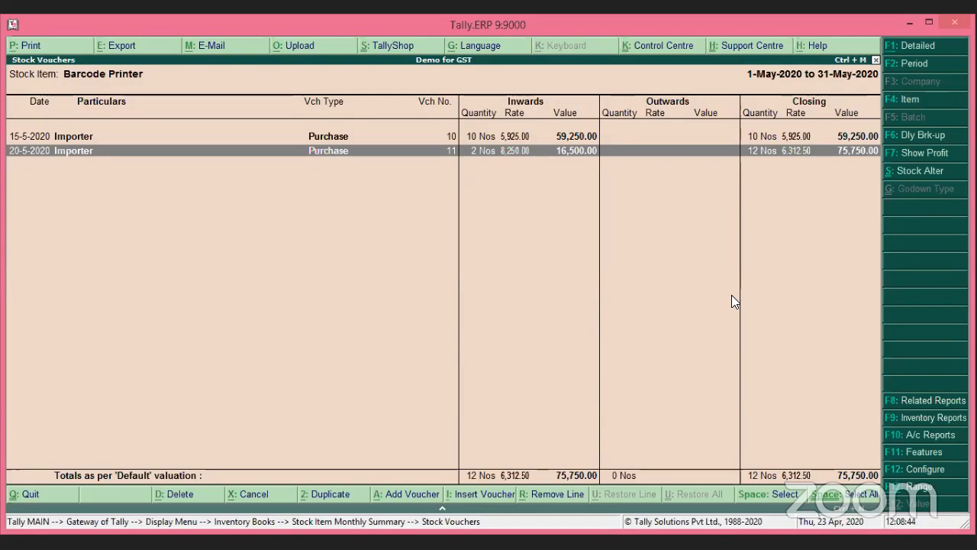
Close the Barcode Printer stock reports and the inventory books
key(Escape)
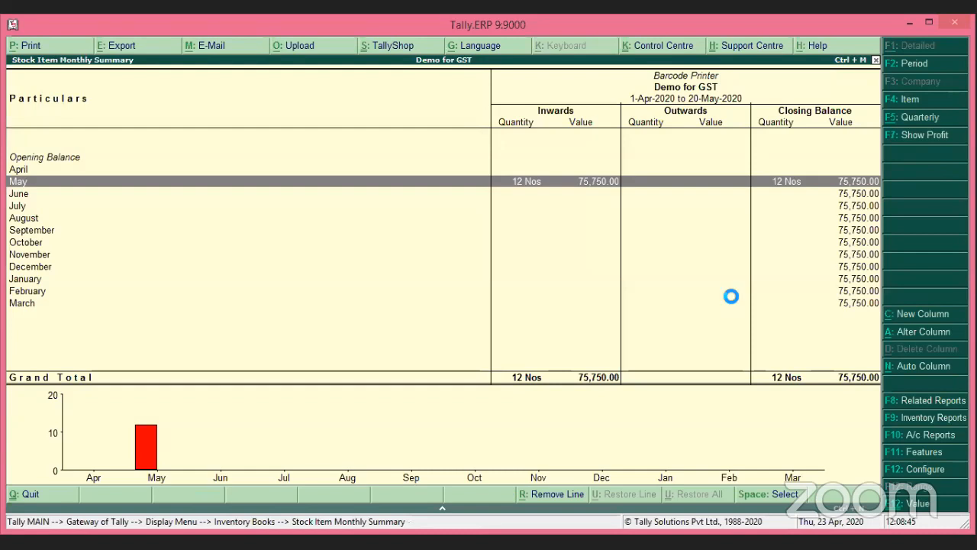
key(Escape)
key(Escape)
key(Escape)
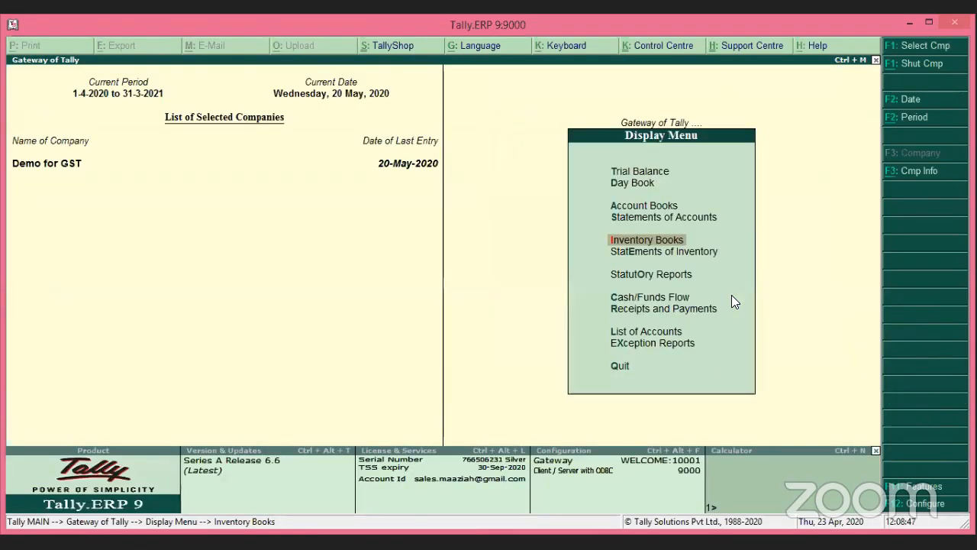
Return to the Gateway of Tally and open the Display reports list
key(Escape)
key(Escape)
key(Escape)
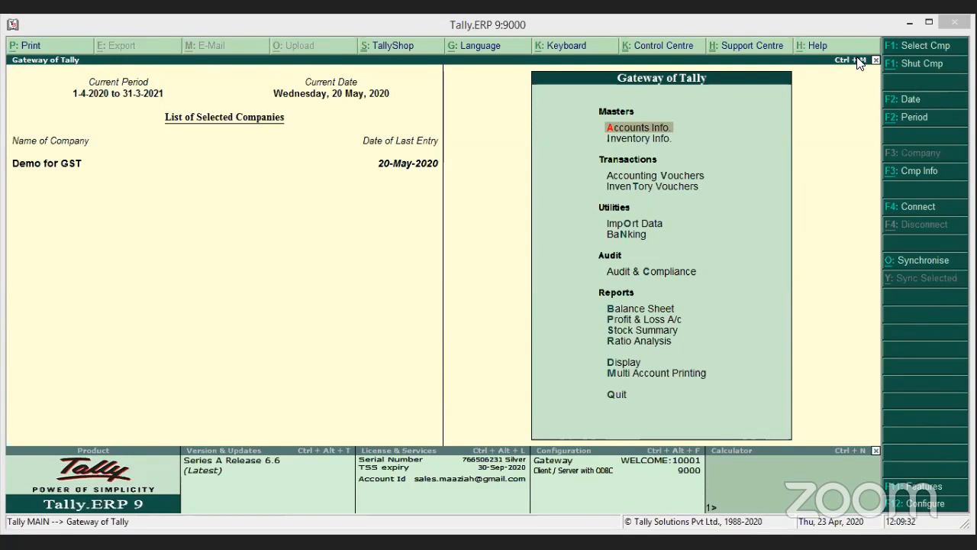
click(751, 277)
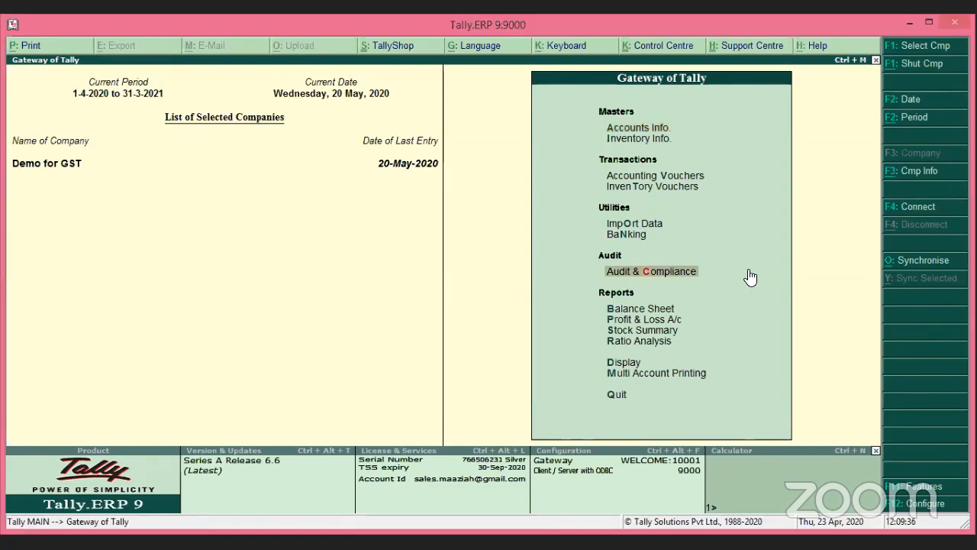
key(Down)
key(Down)
key(Down)
key(Down)
key(Down)
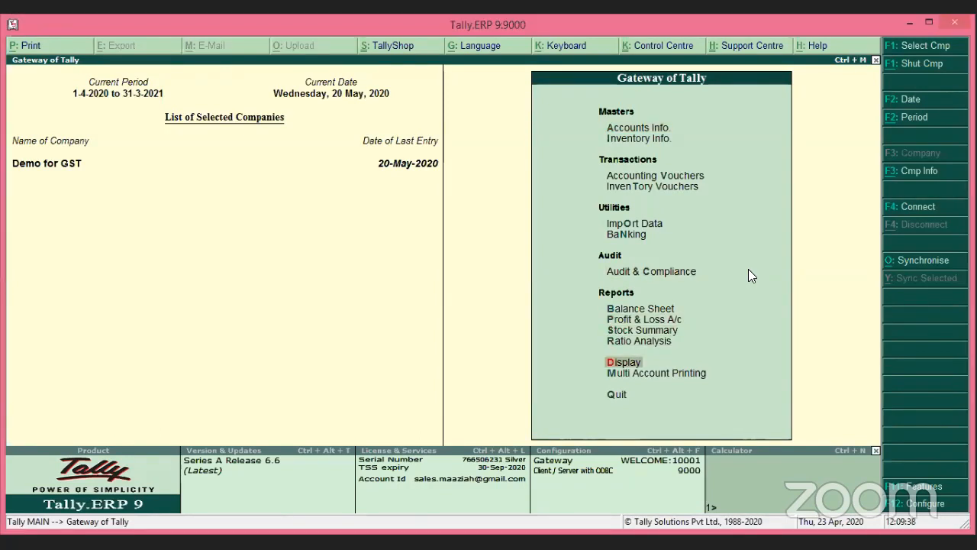
key(Return)
Open the GSTR-3B return from the GST statutory reports
key(Down)
key(Down)
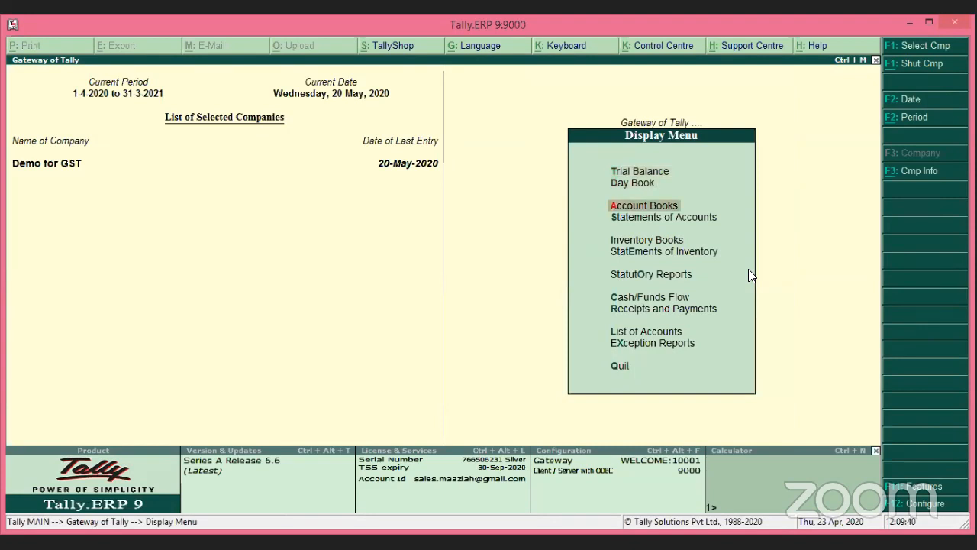
key(Down)
key(Down)
key(Down)
key(Down)
key(Return)
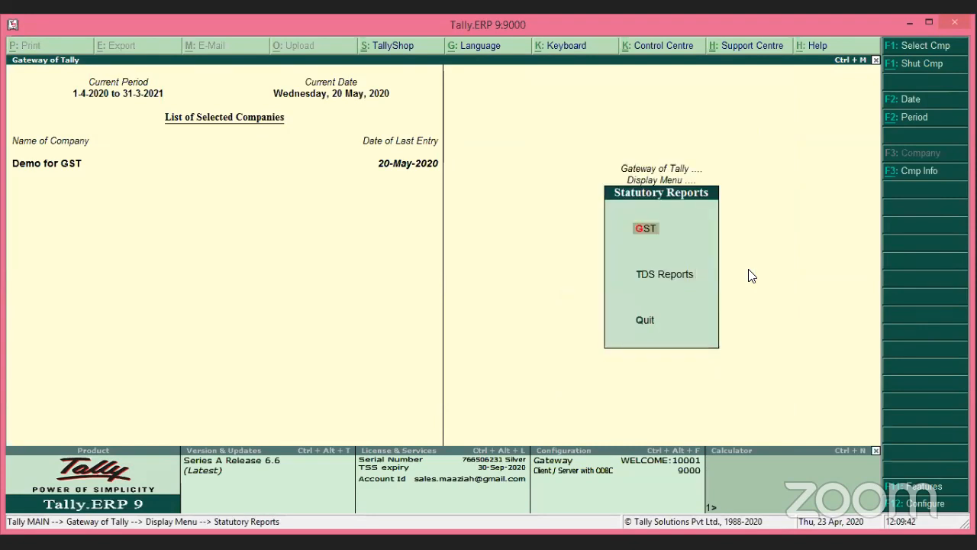
key(Return)
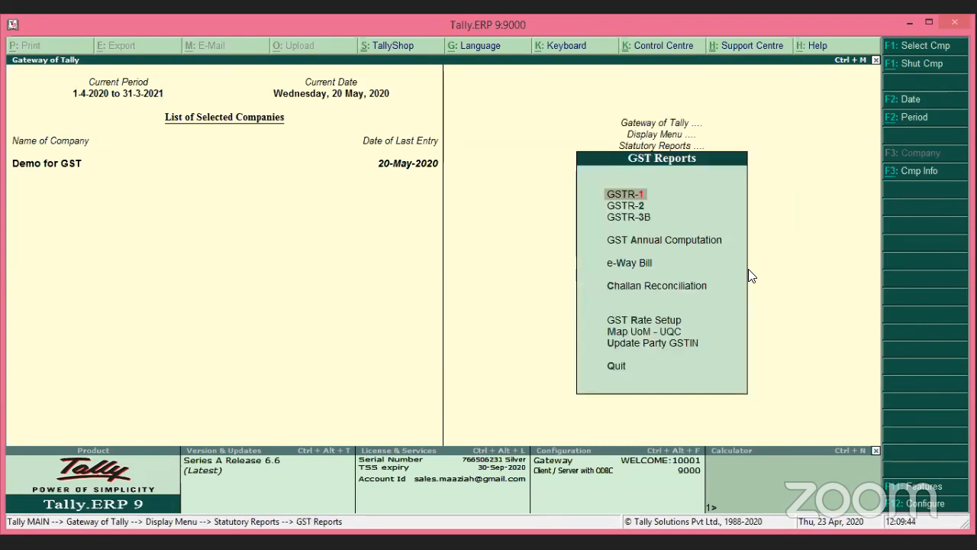
key(Down)
key(Down)
key(Down)
key(Up)
key(Return)
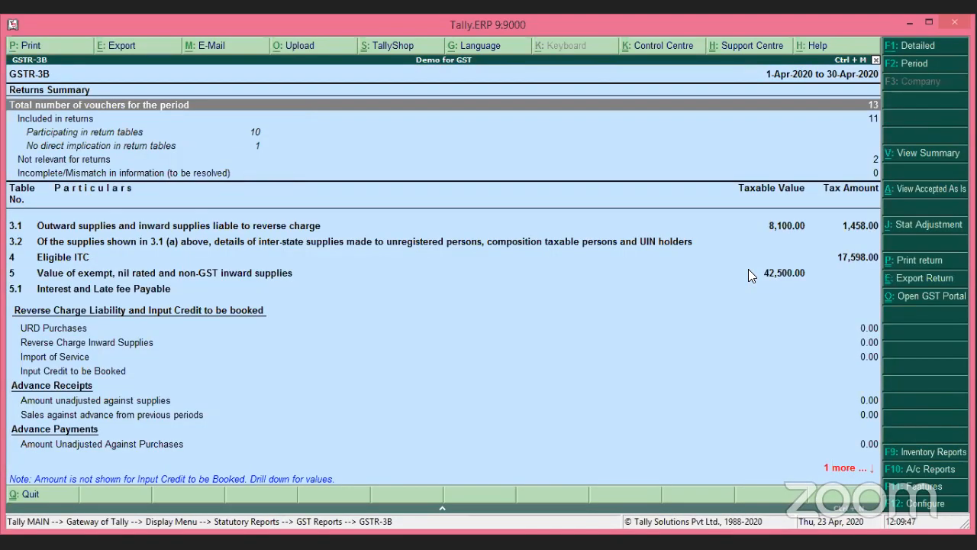
Set the GSTR-3B report period to 1-May-2020 to 31-May-2020
click(906, 71)
text(may)
key(Return)
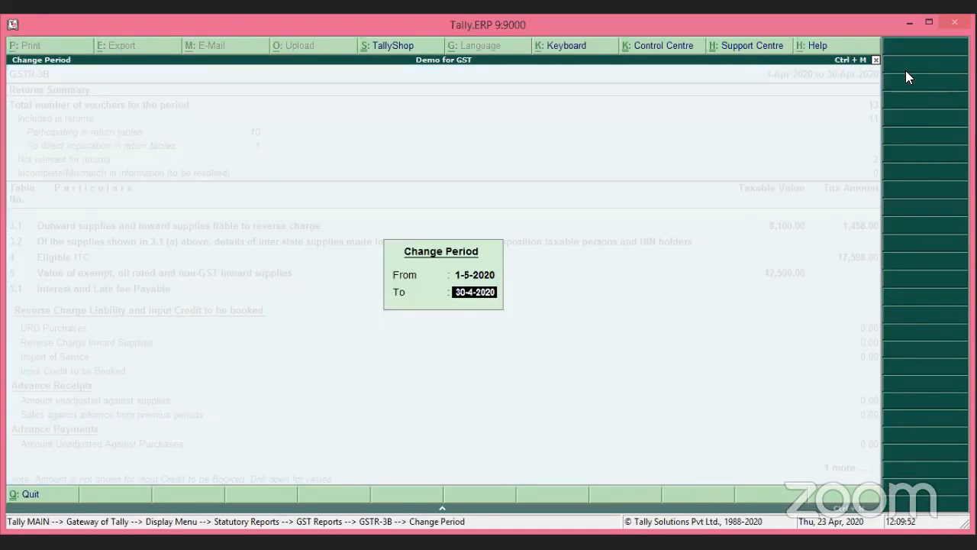
text(may)
key(Return)
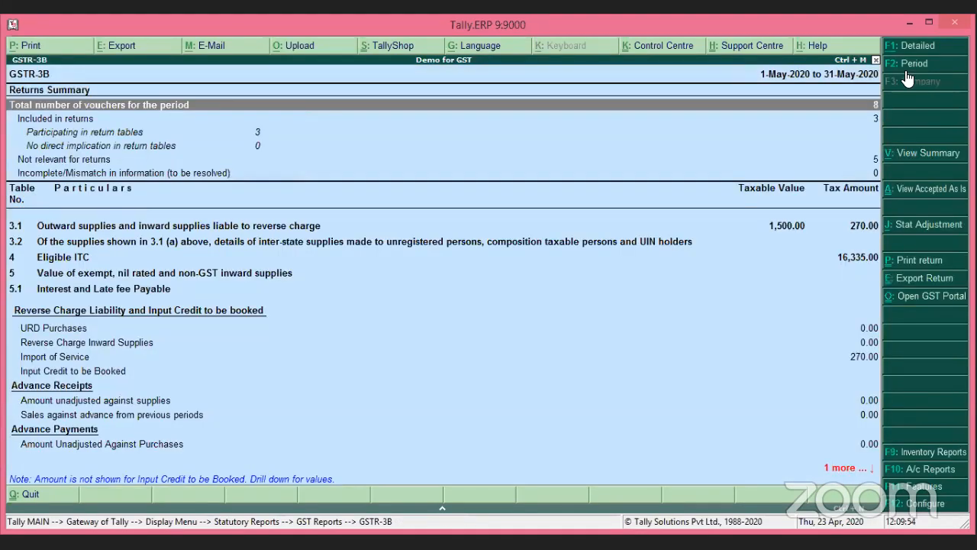
Show GSTR-3B in detailed form and open the vouchers behind Import of goods under Eligible ITC
key(Down)
key(Down)
key(Down)
key(Down)
key(Down)
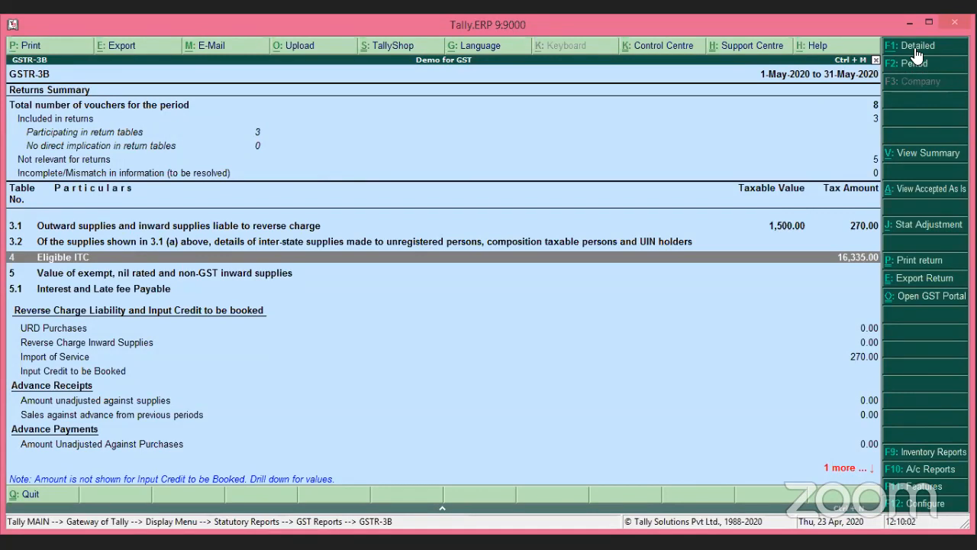
key(alt+F1)
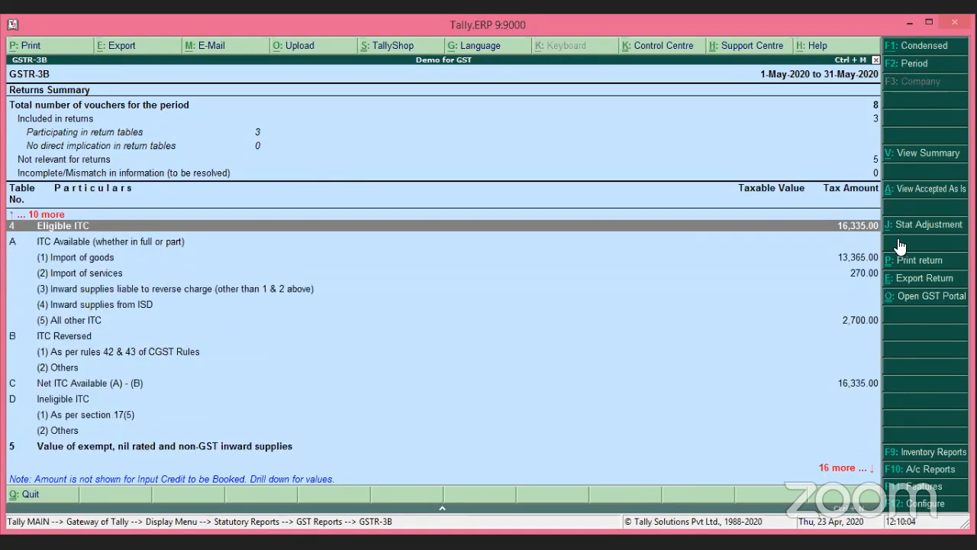
key(Down)
key(Down)
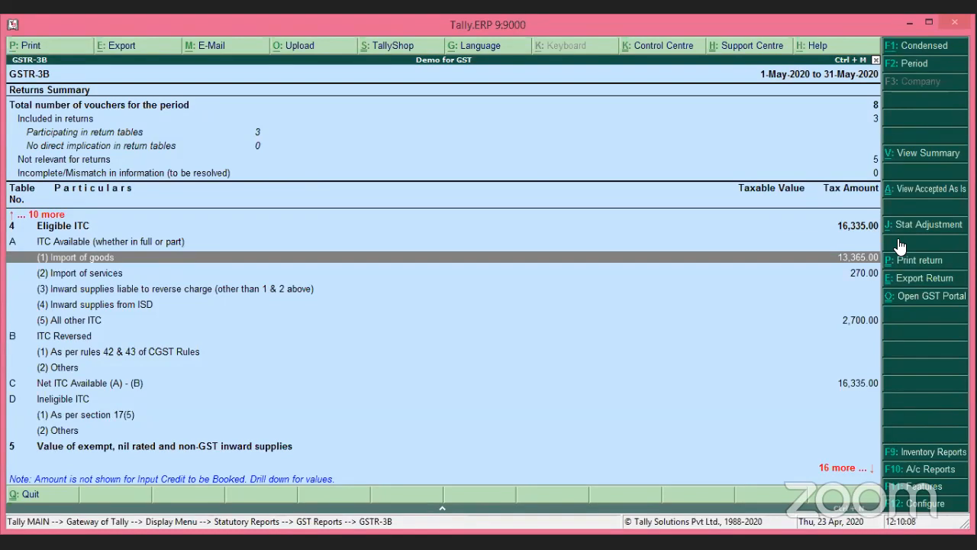
key(Return)
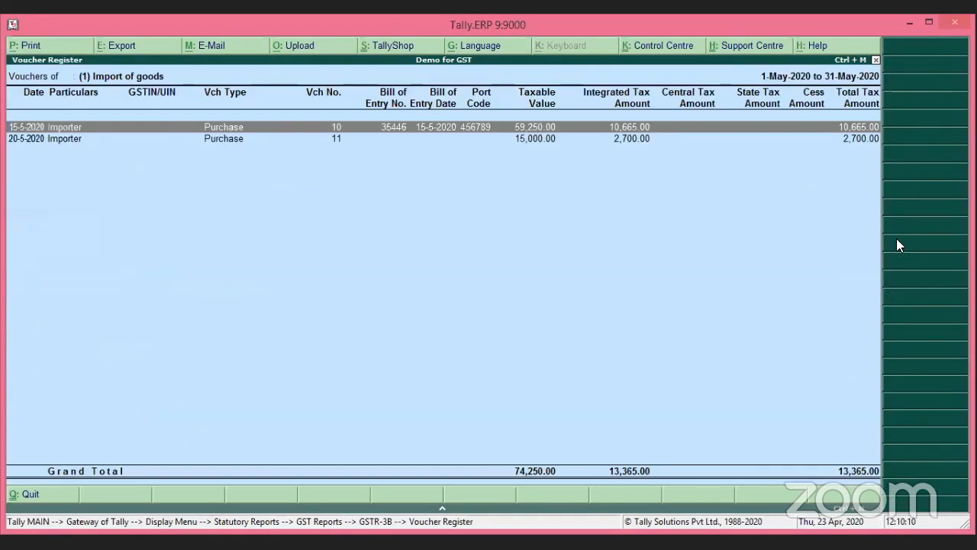
Review the Importer's purchase voucher No. 11 dated 20-May-2020 and accept it without edits
key(Down)
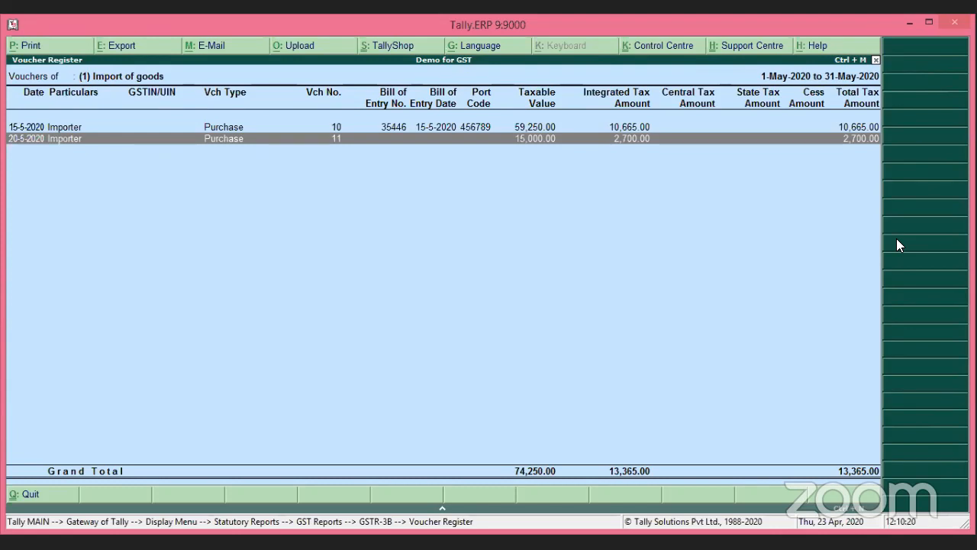
key(Return)
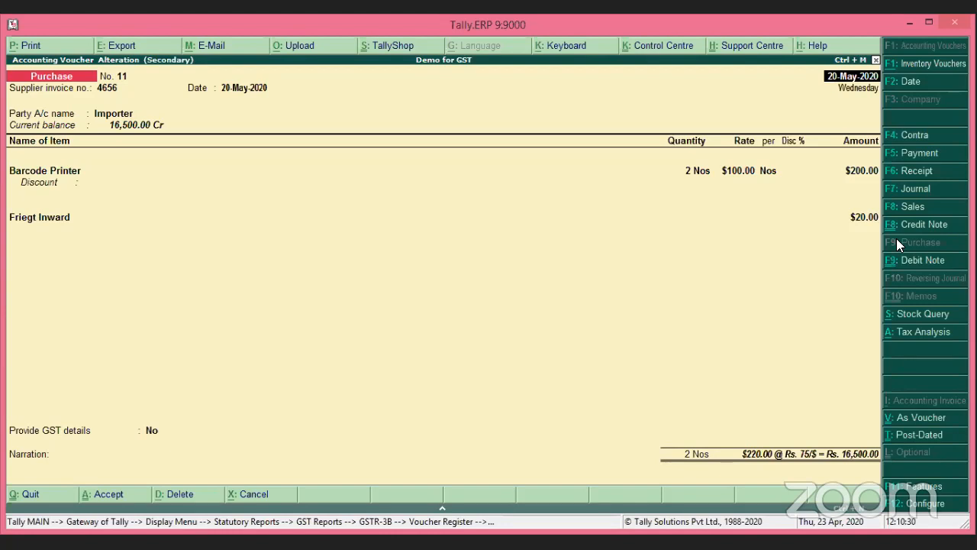
key(ctrl+a)
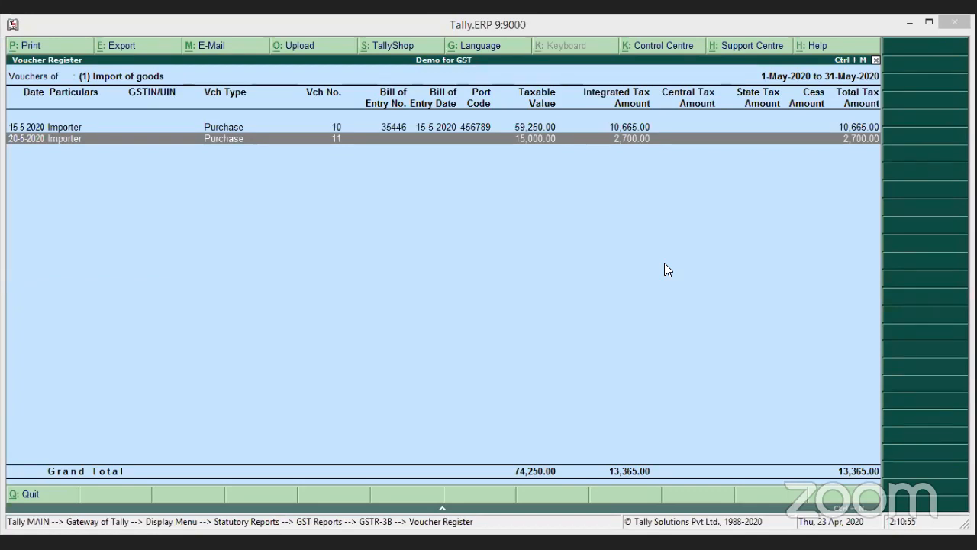
Reopen purchase voucher No. 11 and open its Friegt Inward ledger for alteration
click(604, 139)
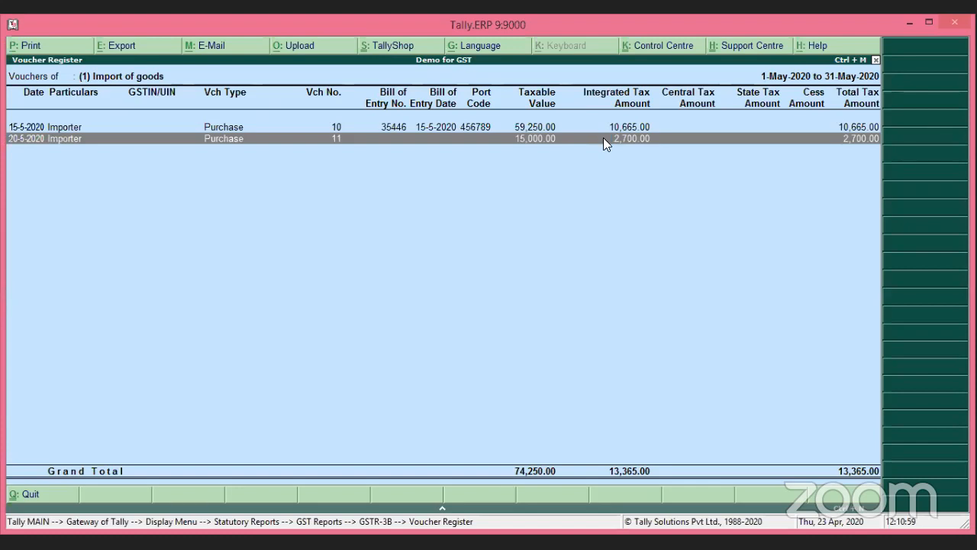
key(Return)
click(61, 217)
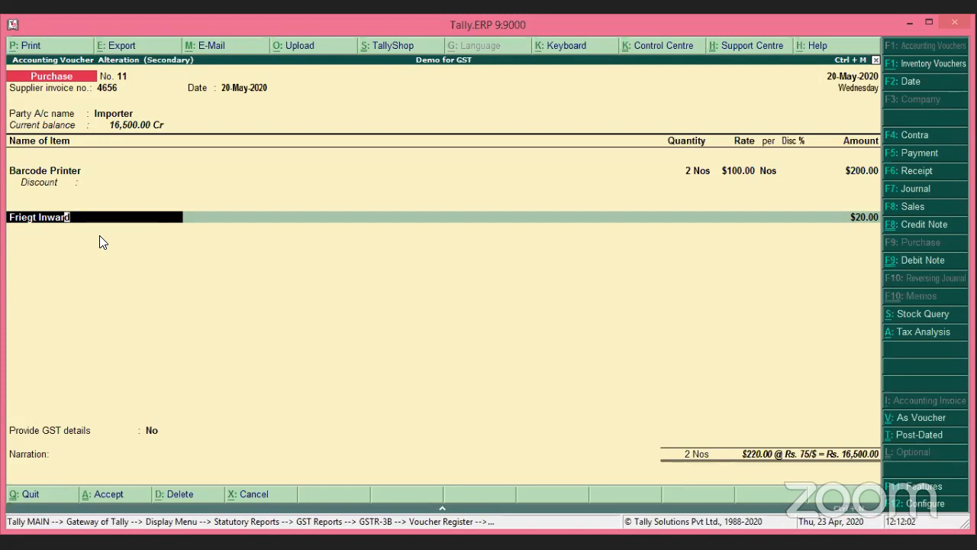
key(ctrl+Return)
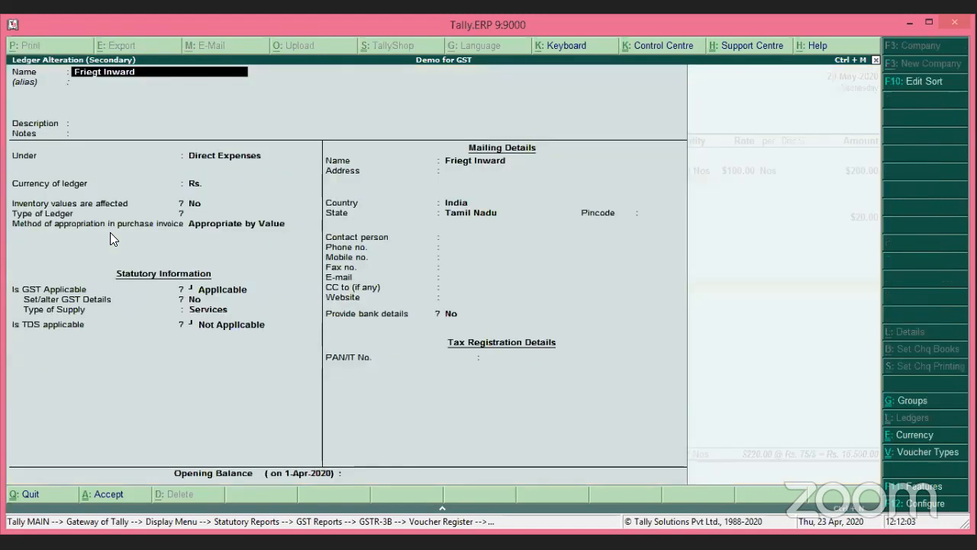
Set the Friegt Inward ledger's method of appropriation in purchase invoice to Not Applicable and accept the ledger
click(222, 223)
key(Up)
key(Up)
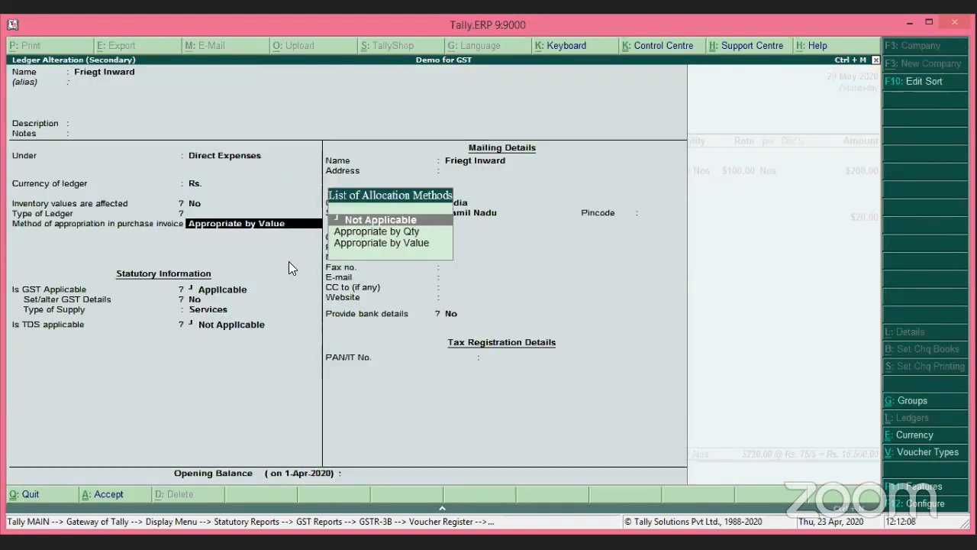
key(Return)
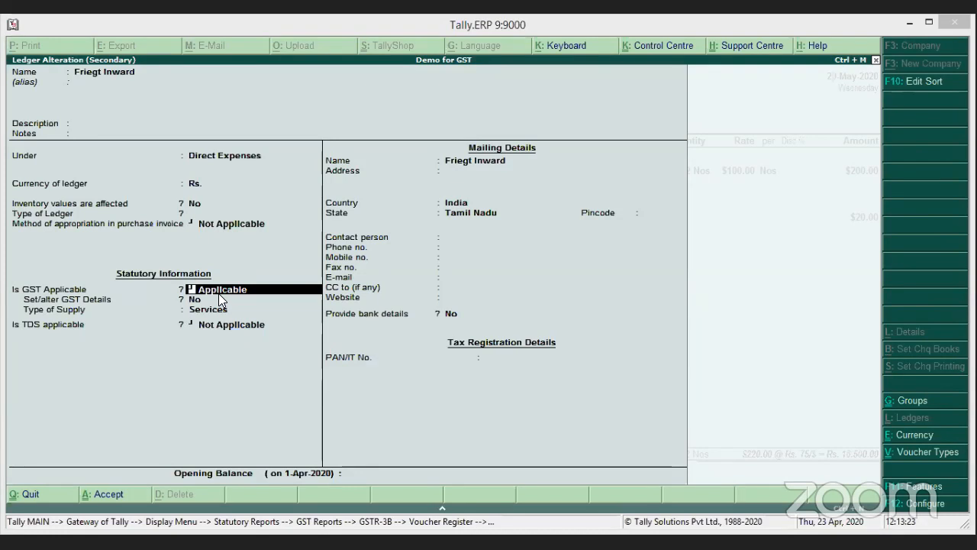
key(Return)
key(Return)
key(Return)
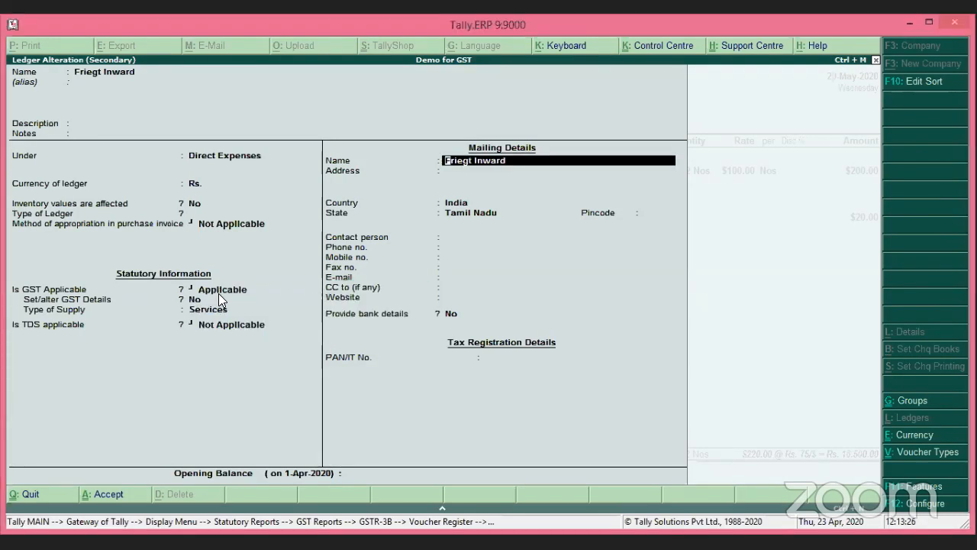
key(ctrl+a)
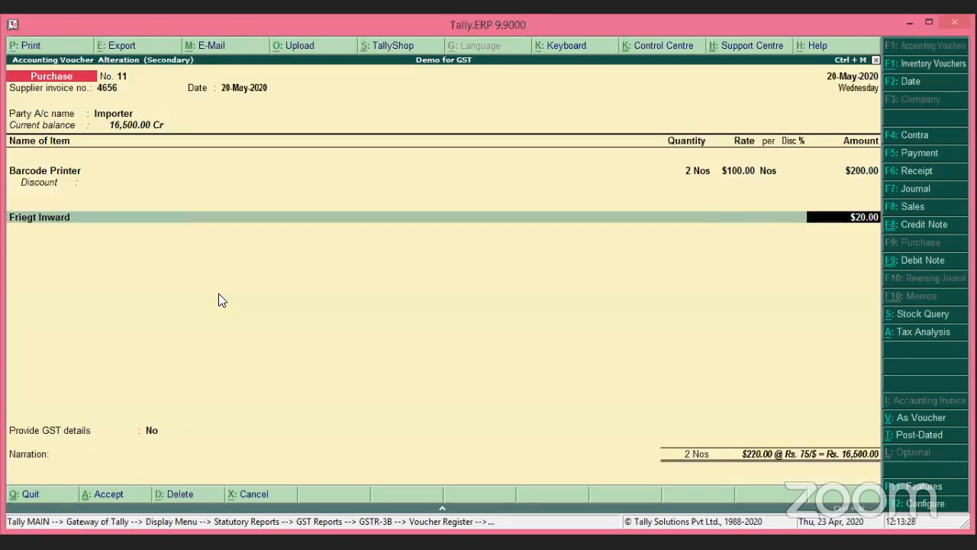
Keep the freight line at $20.00 with the Rs. 75/$ exchange rate and accept its tax classification details
key(Return)
key(Return)
key(Return)
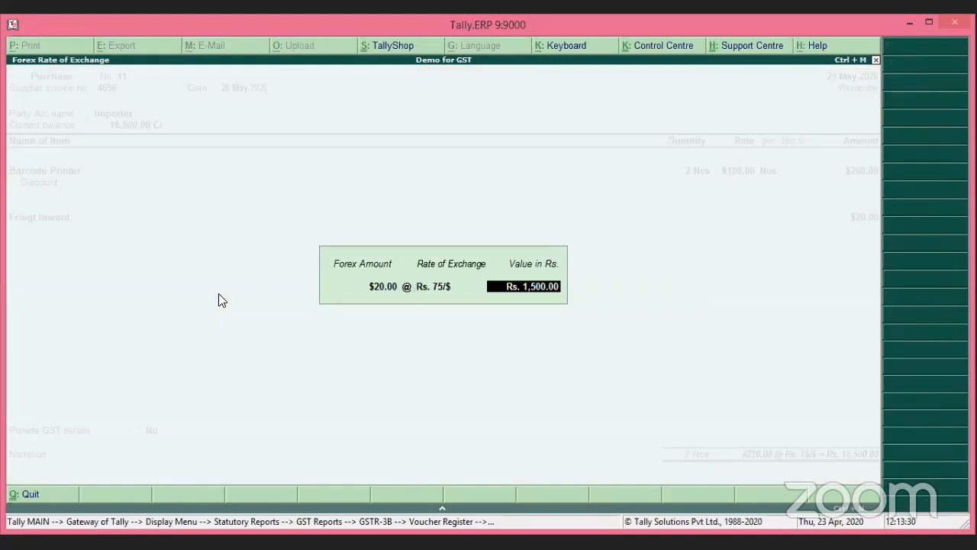
key(Return)
key(Return)
key(Return)
key(Return)
key(Return)
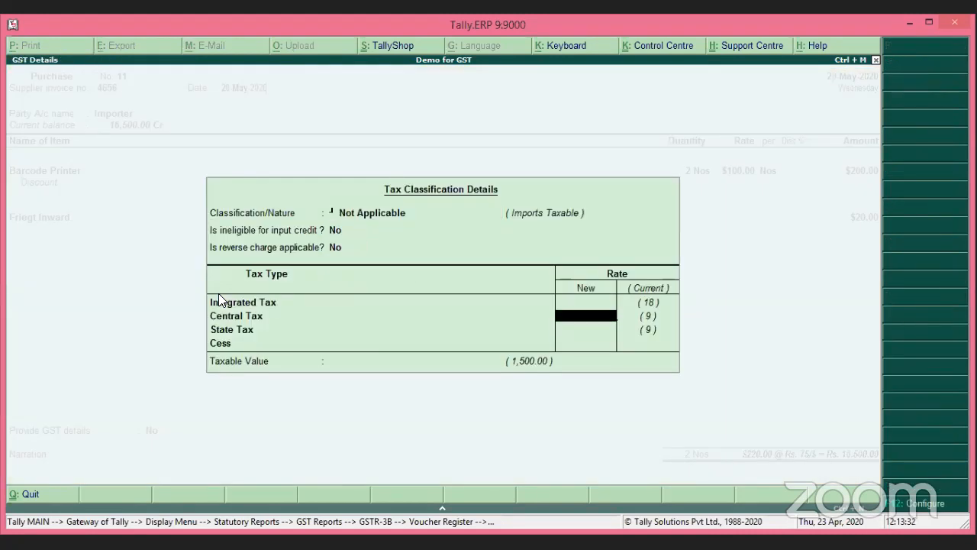
key(Return)
key(Return)
key(Return)
key(Return)
key(Return)
key(Return)
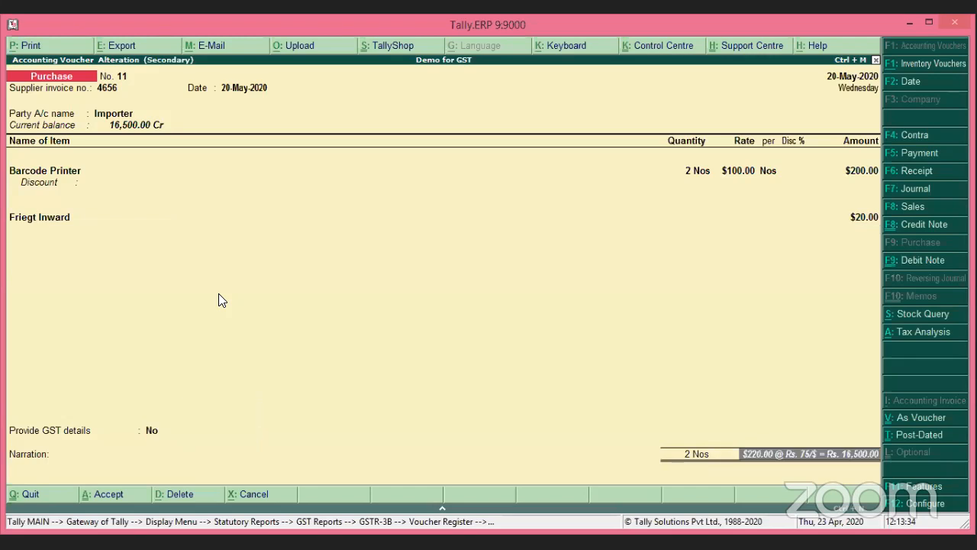
Go through the remaining voucher details, leave the narration blank and save purchase voucher No. 11
key(Return)
key(Return)
key(Return)
key(Return)
key(Return)
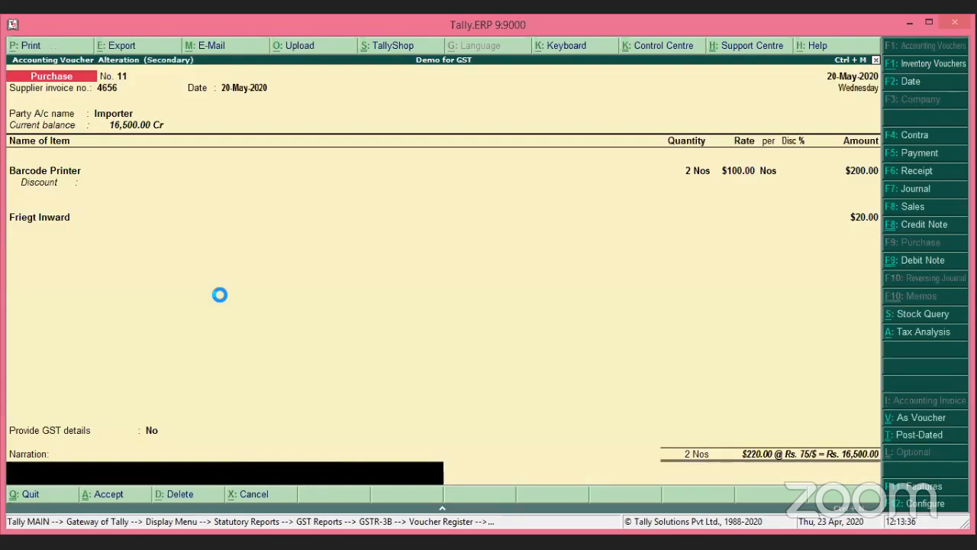
key(Return)
key(Return)
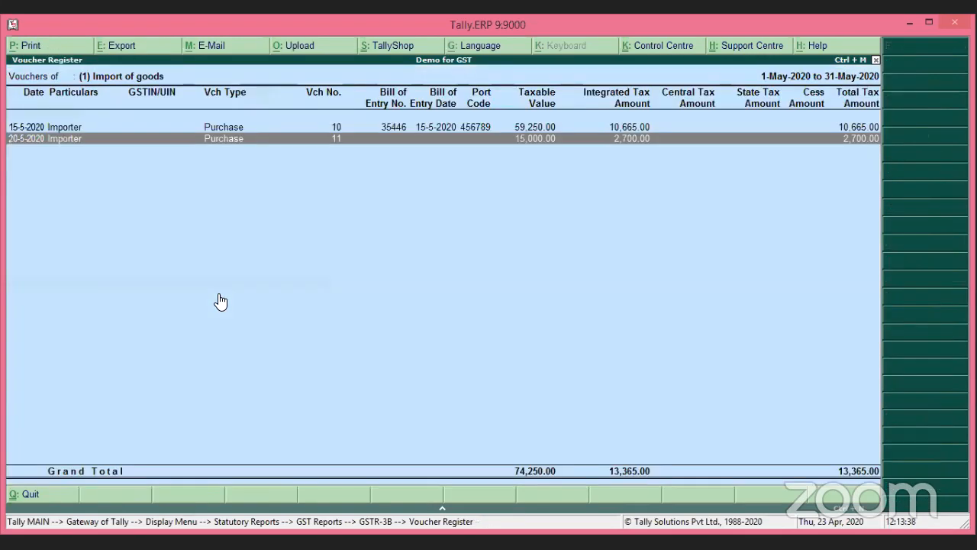
Return to GSTR-3B and open the vouchers behind Import of services under Eligible ITC
key(Escape)
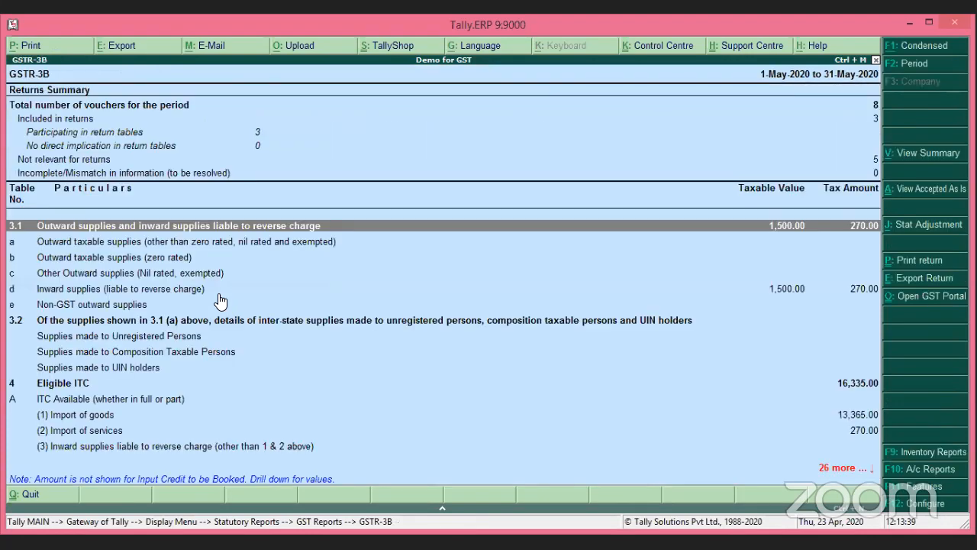
key(Down)
key(Down)
key(Down)
key(Down)
key(Down)
key(Down)
key(Down)
key(Down)
key(Down)
key(Down)
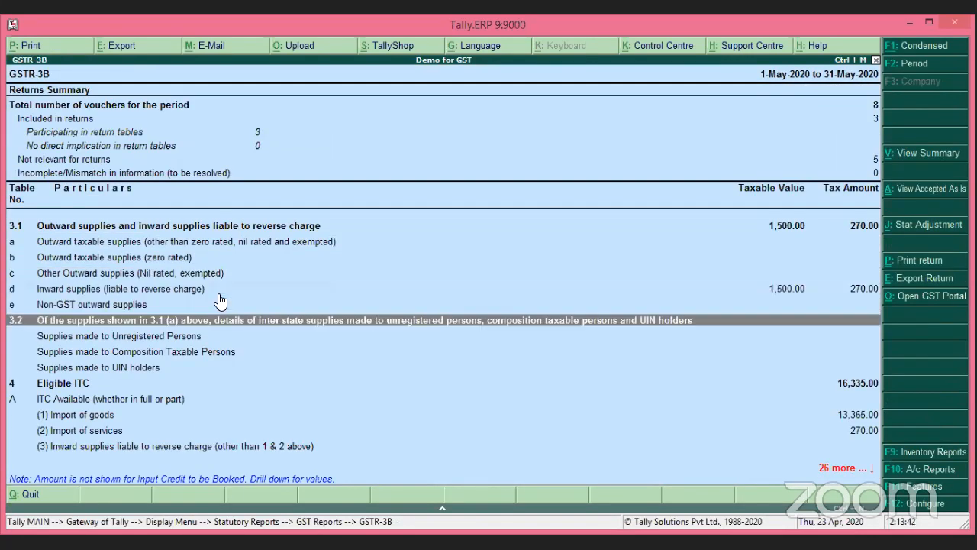
key(Down)
key(Down)
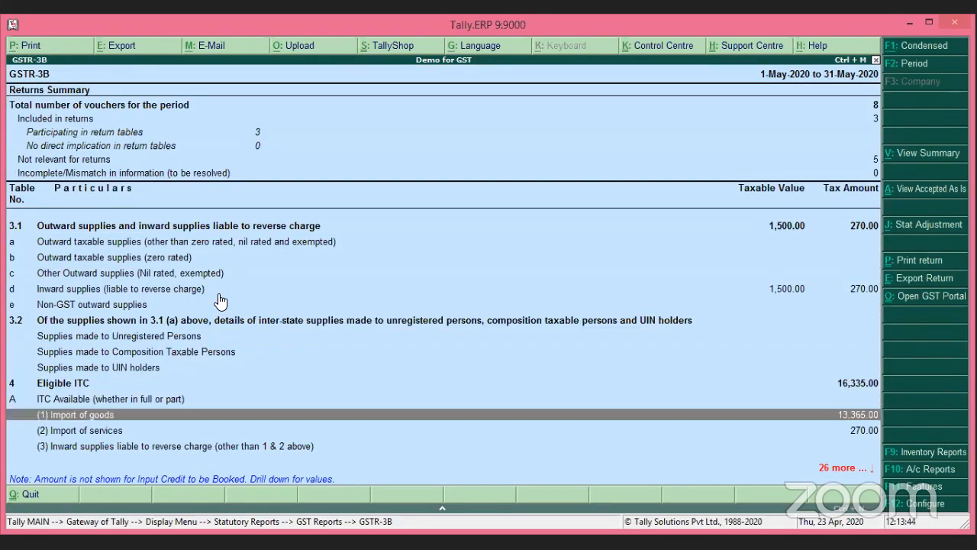
key(Down)
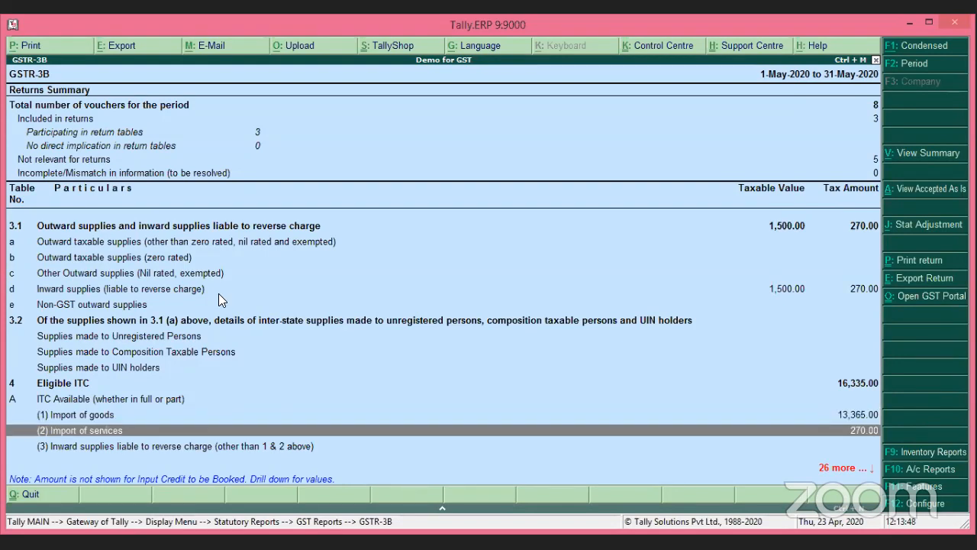
key(Return)
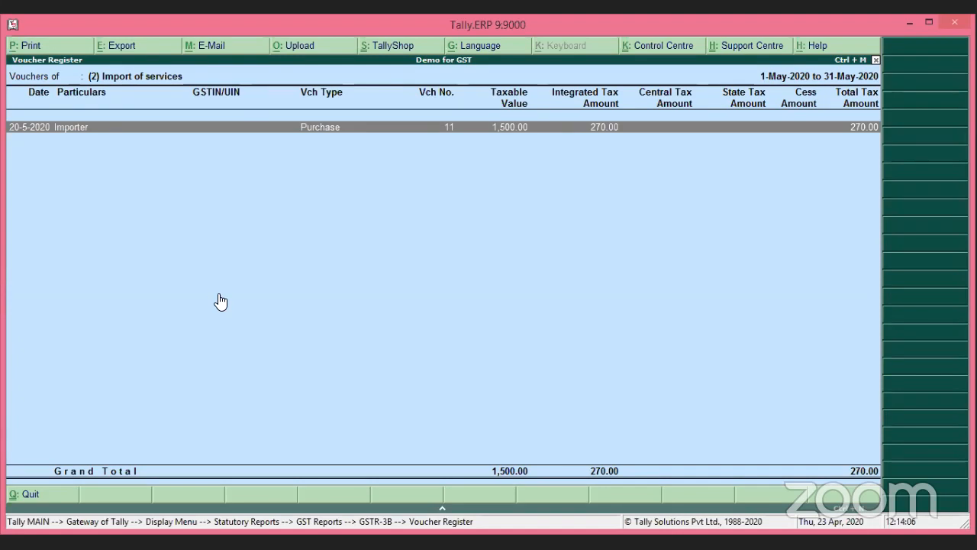
Close the voucher register and compare the Import of goods and Import of services lines under Eligible ITC
key(Escape)
key(Up)
key(Down)
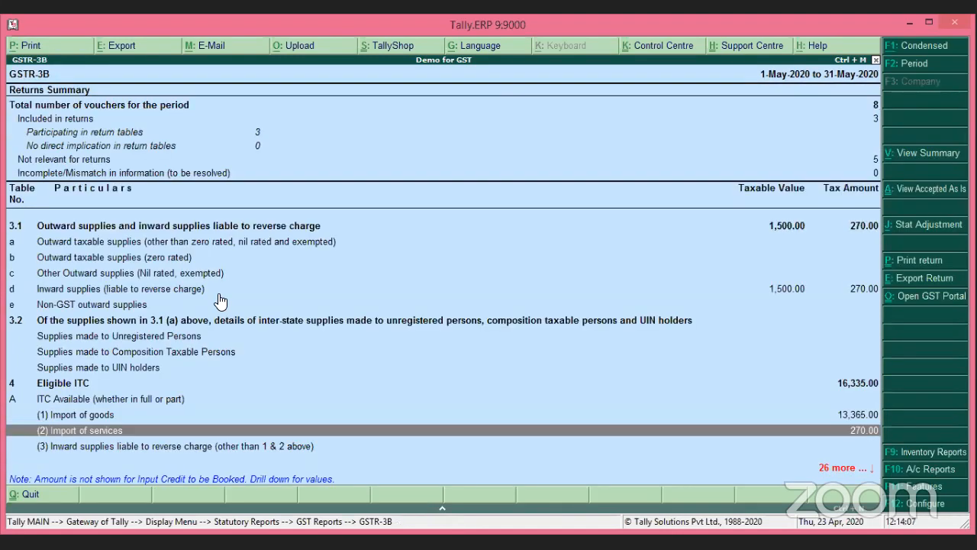
key(Up)
key(Down)
key(Up)
key(Down)
key(Up)
key(Down)
key(Up)
key(Down)
key(Up)
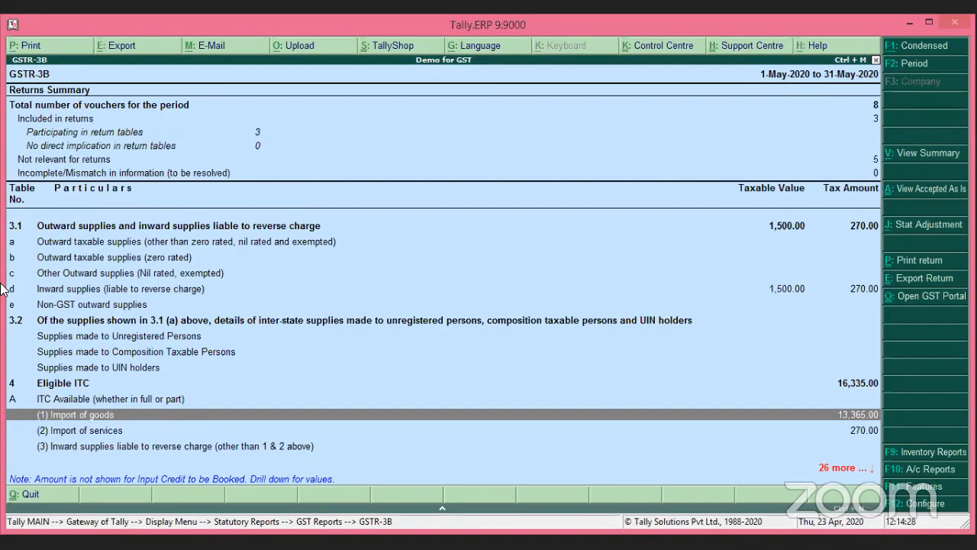
Compare the inward supplies liable to reverse charge with the Eligible ITC breakdown and net ITC available in GSTR-3B
click(643, 146)
scroll(643, 146, down, 8)
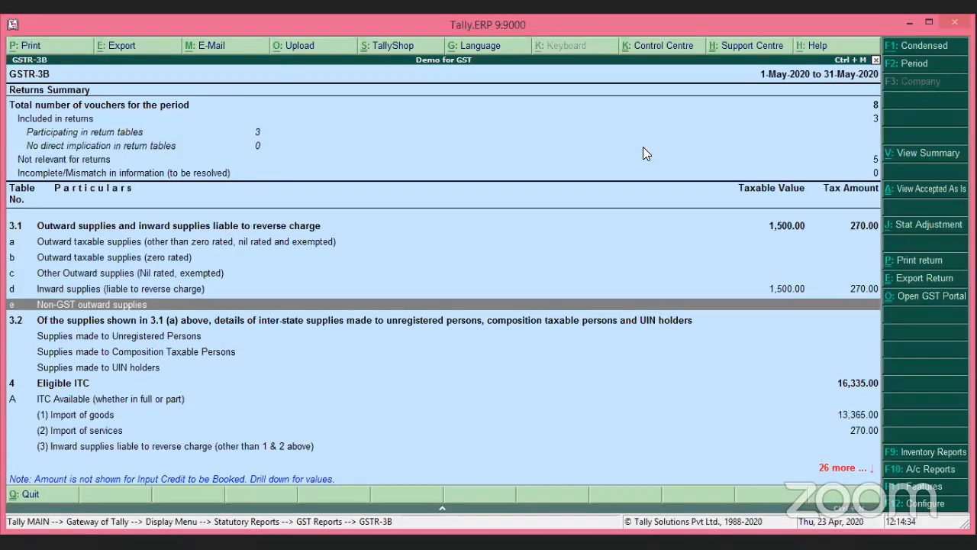
scroll(643, 146, down, 2)
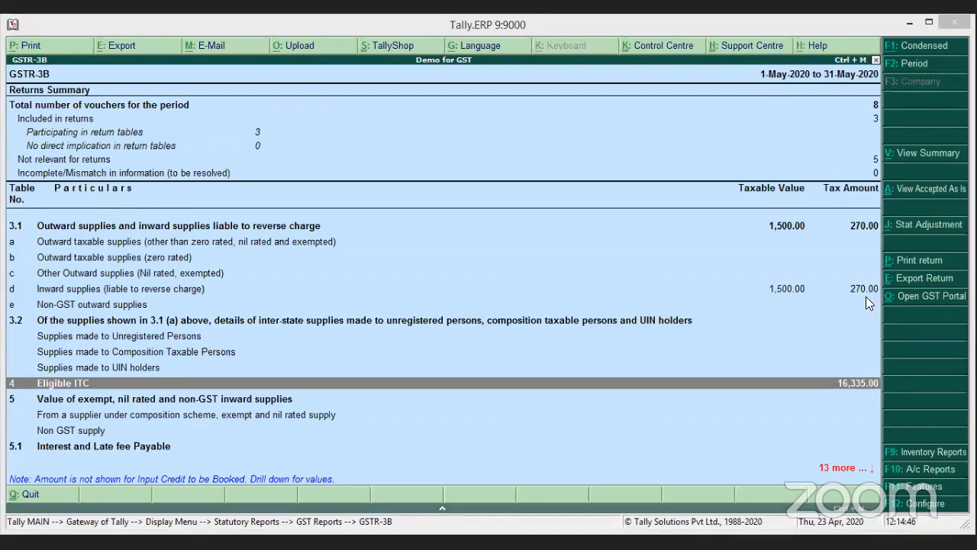
click(845, 391)
click(845, 391)
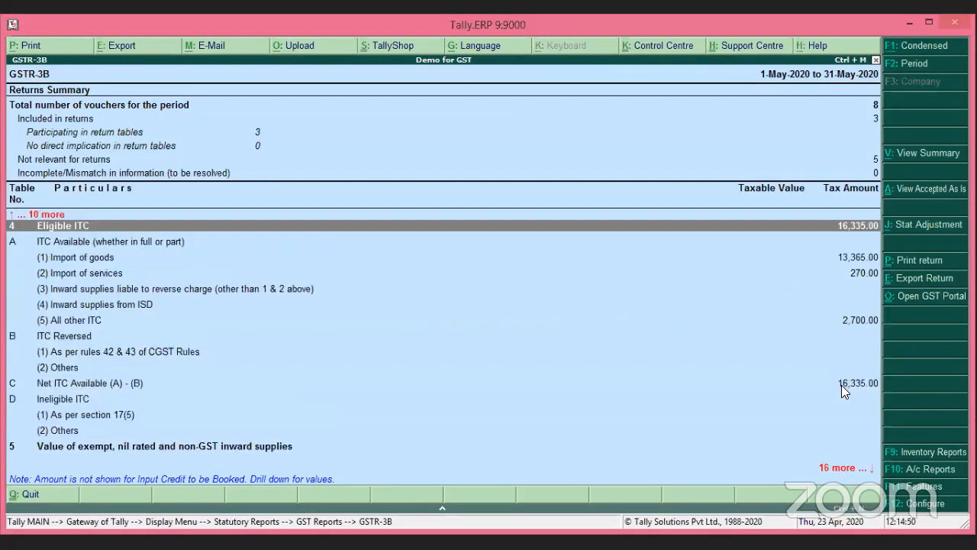
Review the purchase vouchers behind Import of goods under Eligible ITC, and close the register and GSTR-3B
key(Down)
key(Down)
key(Return)
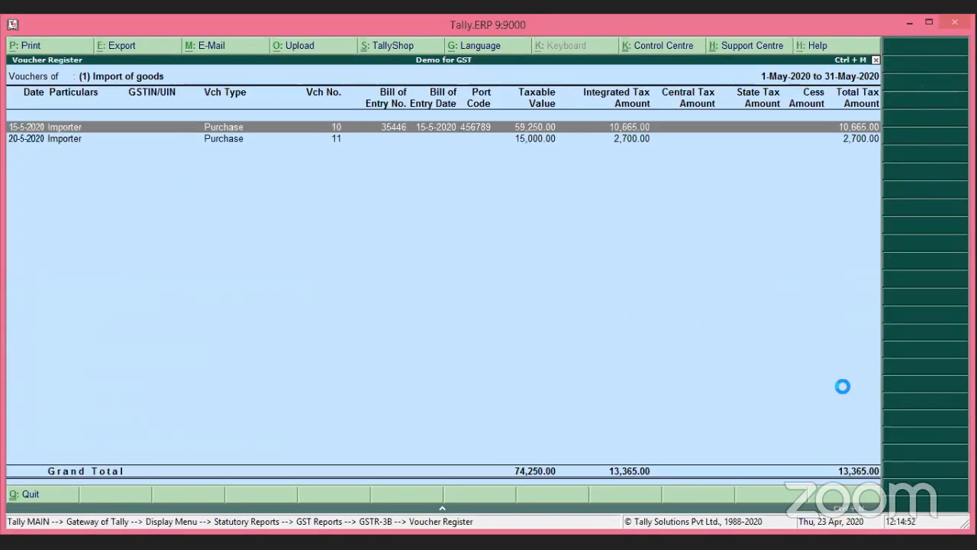
key(Down)
key(Up)
key(Escape)
key(Escape)
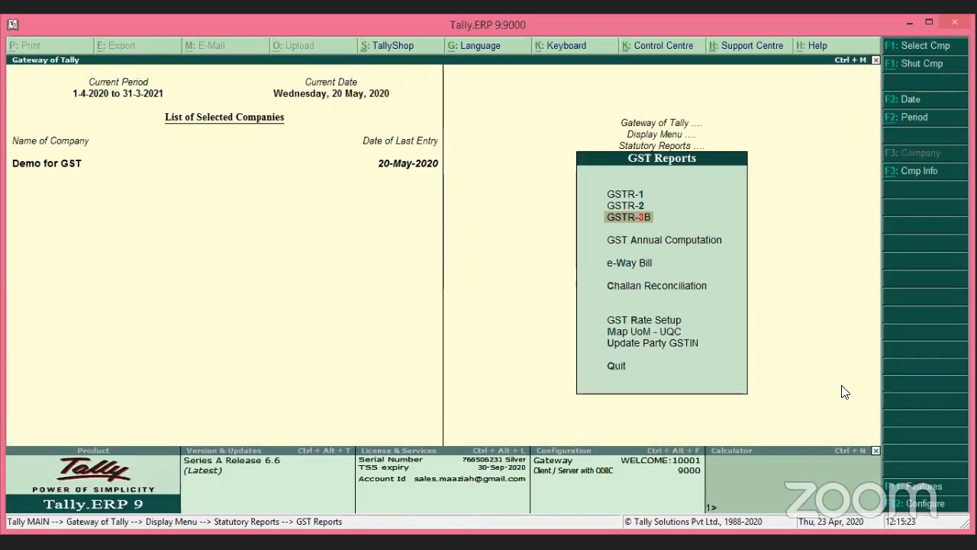
Leave the GST reports and start a new journal voucher with the voucher class Not Applicable
key(Escape)
key(Escape)
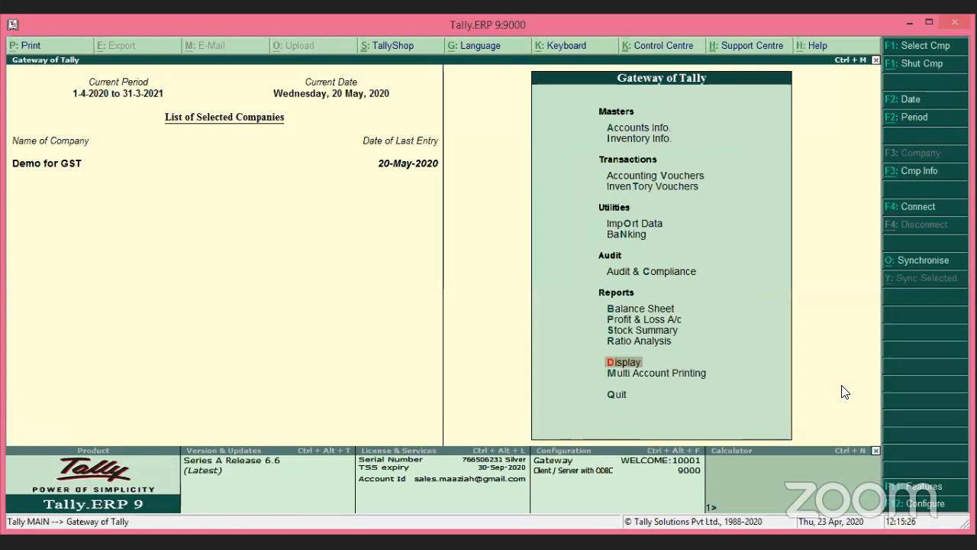
key(v)
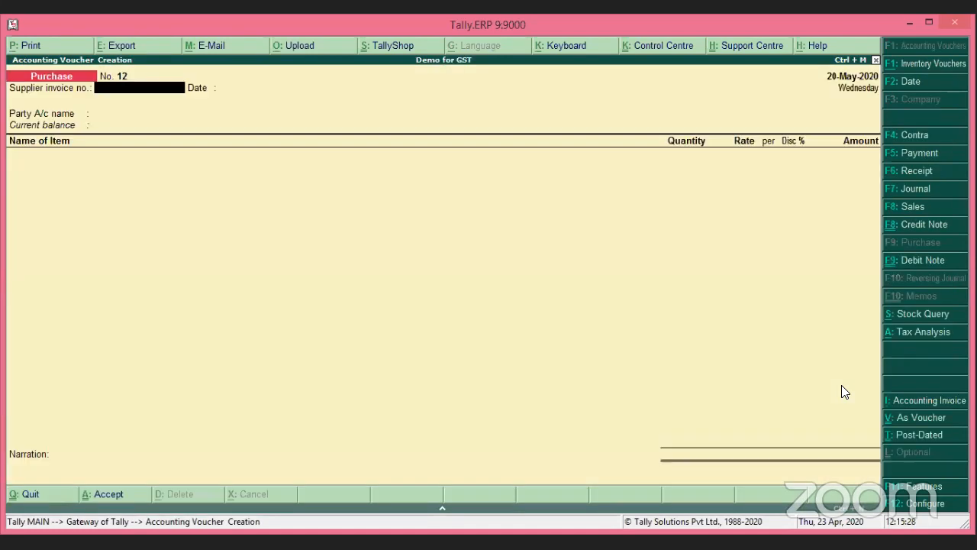
click(932, 191)
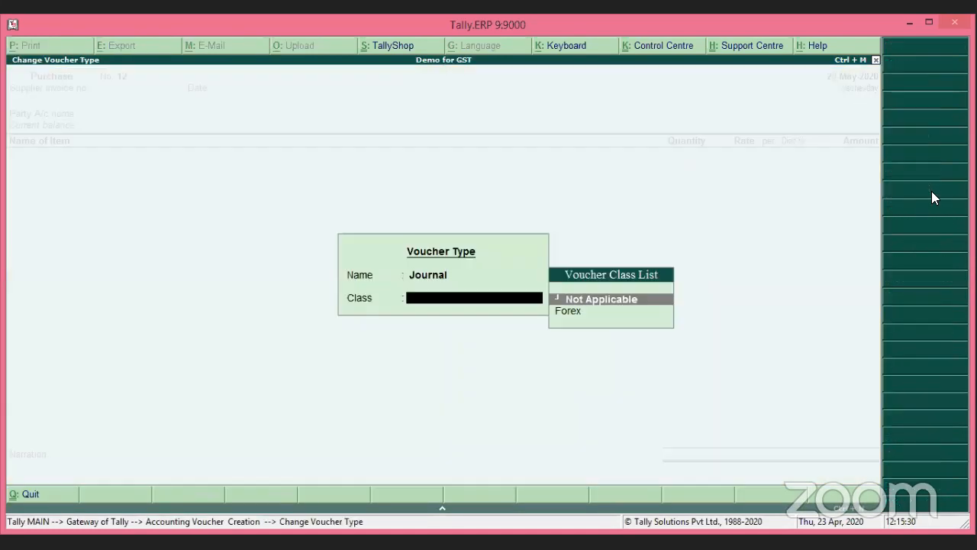
click(646, 445)
key(Return)
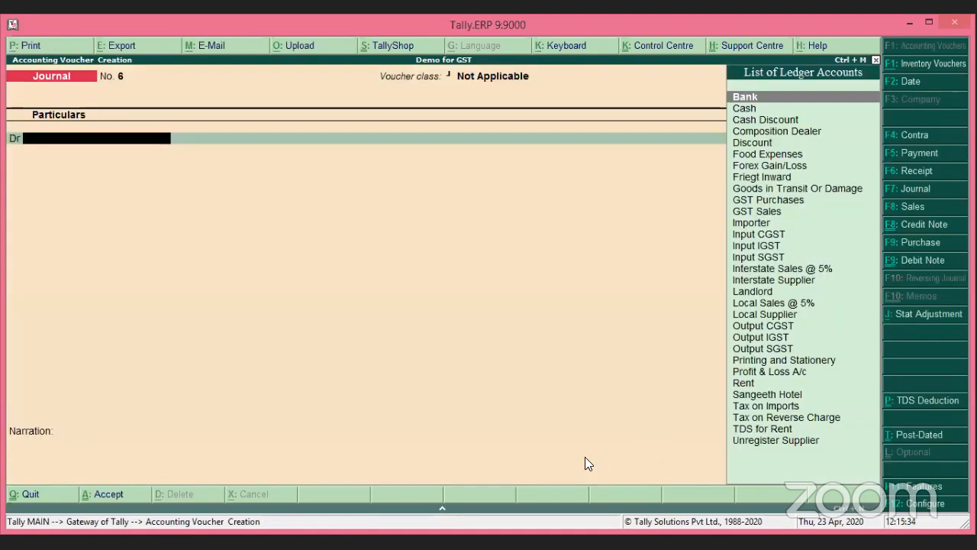
Set the journal's statutory adjustment to GST, Increase of Input Tax Credit, with Import of Goods as the additional details
click(944, 317)
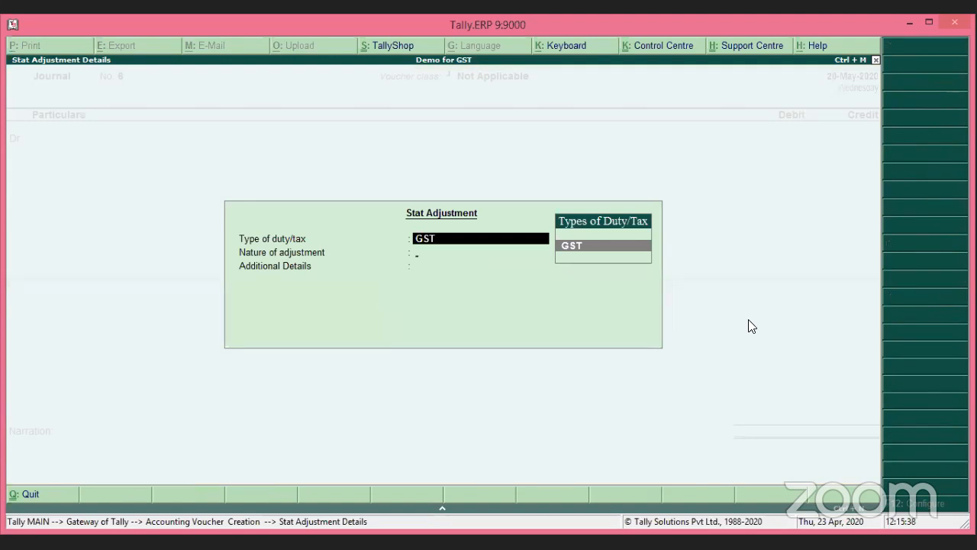
key(Return)
key(Down)
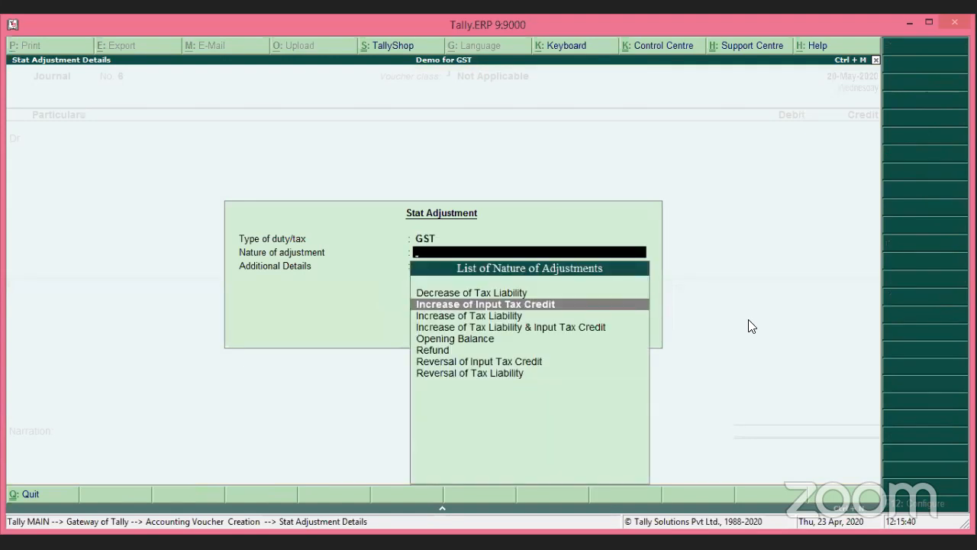
key(Return)
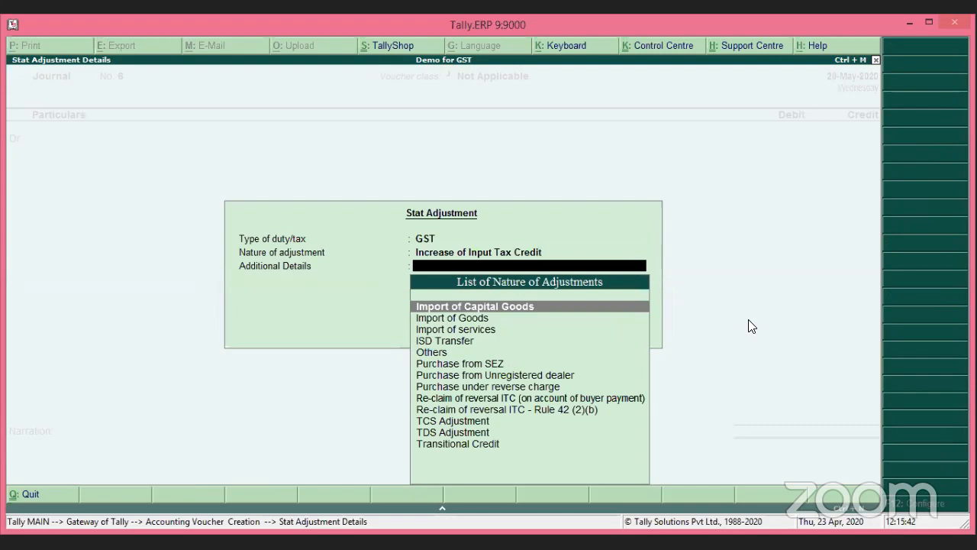
key(Down)
key(Return)
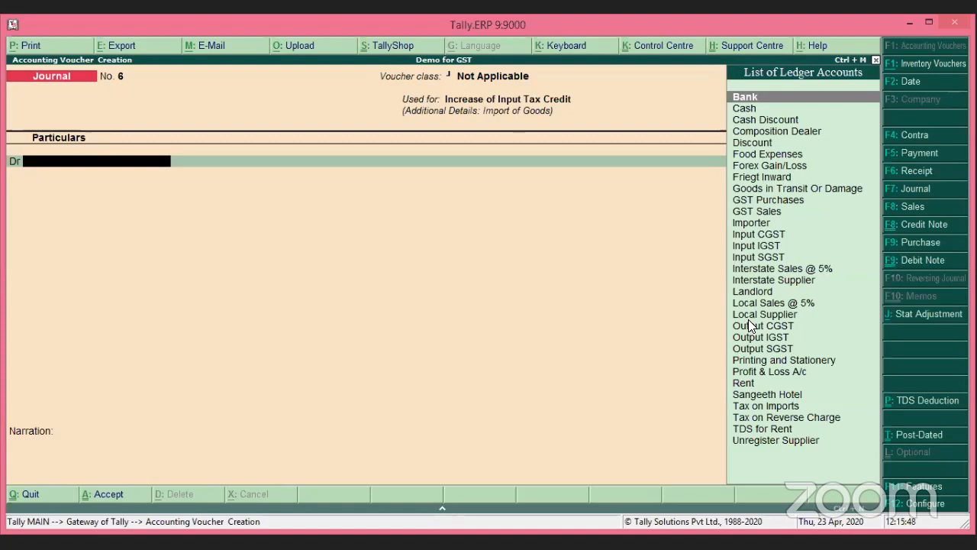
Choose Input IGST as the debit ledger with an 18% rate and a taxable value of 59000
text(inpu)
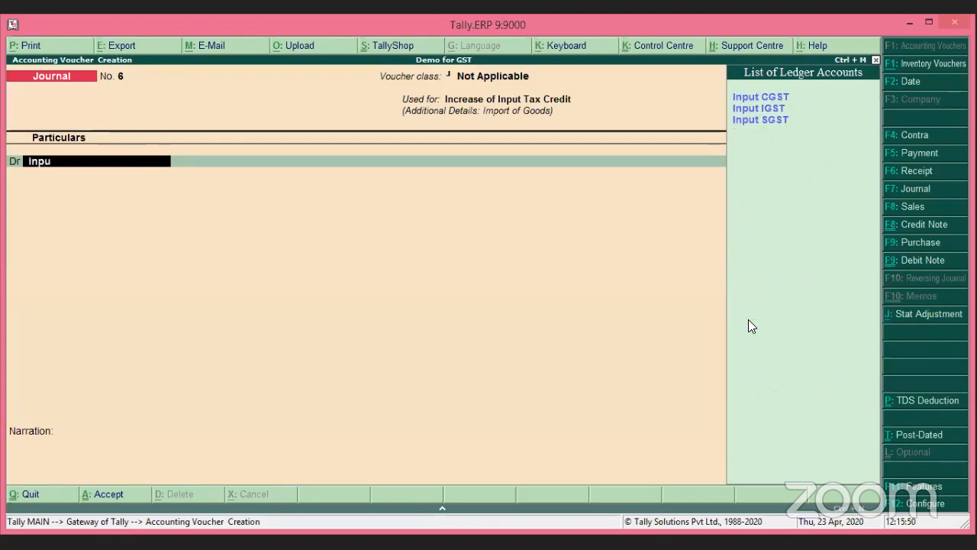
key(Down)
key(Down)
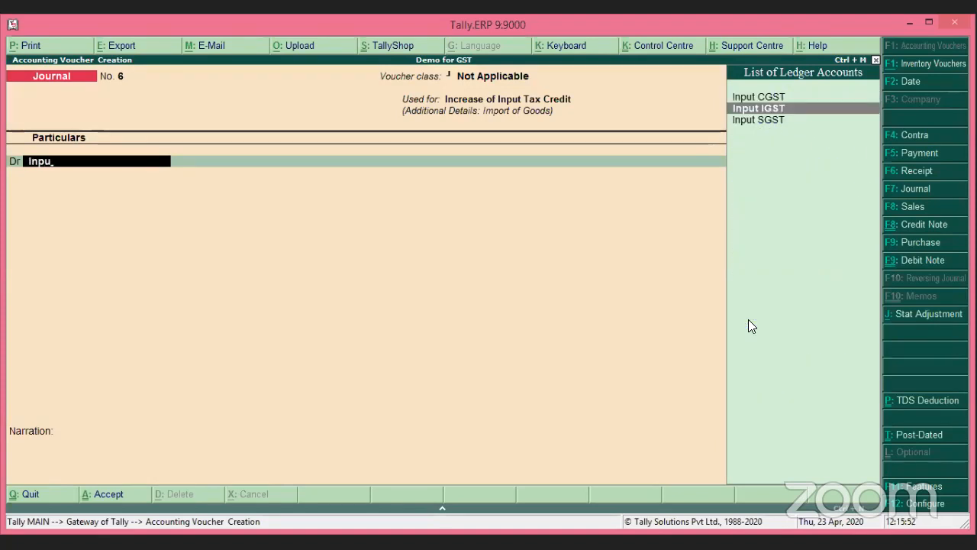
key(Return)
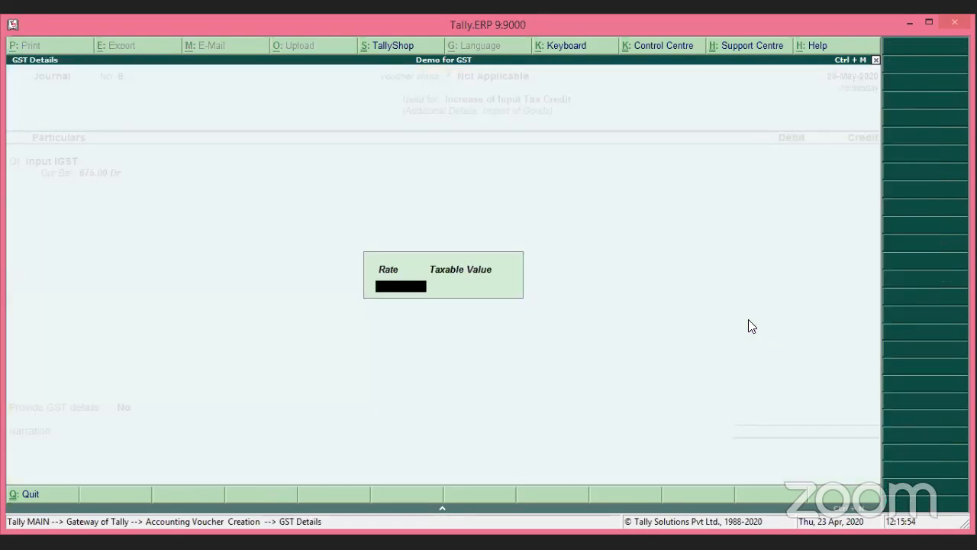
text(18%)
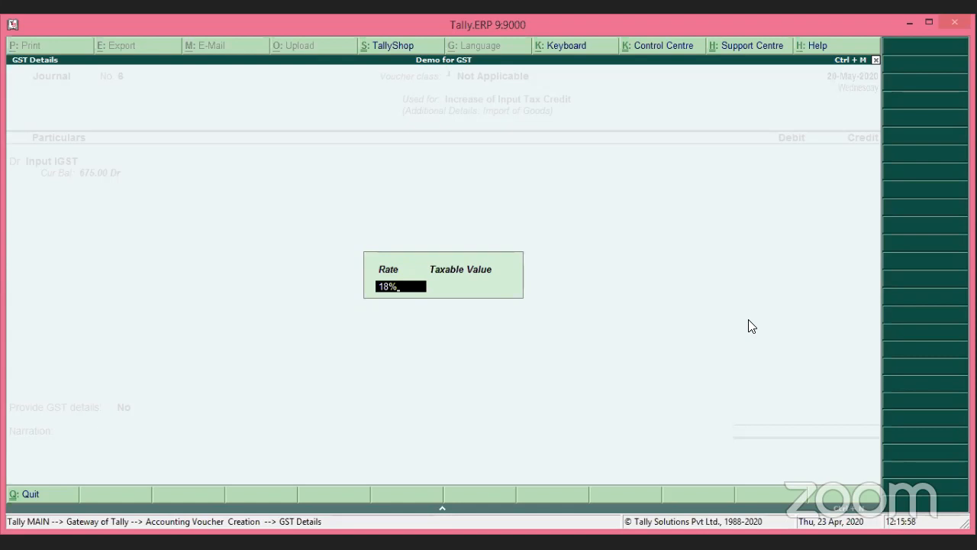
key(Return)
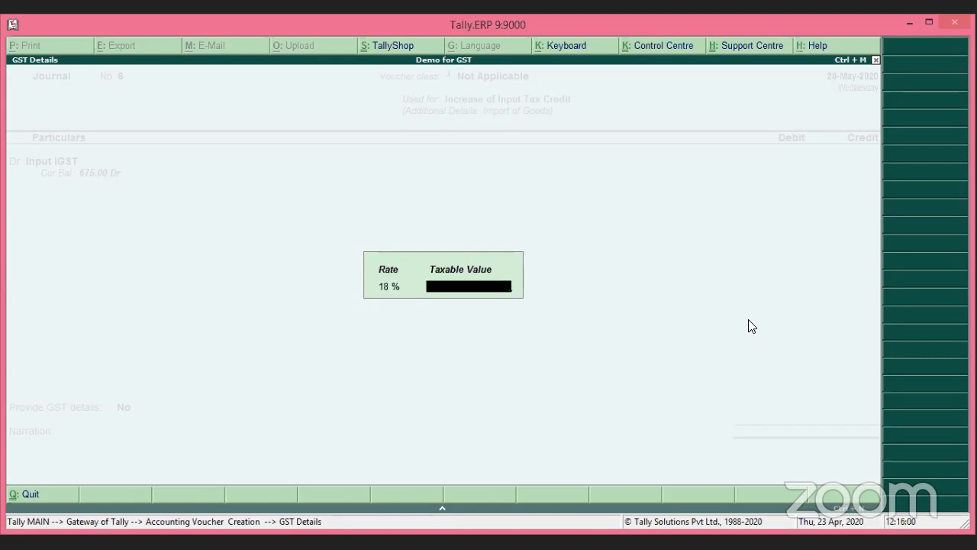
text(59)
text(000)
key(Return)
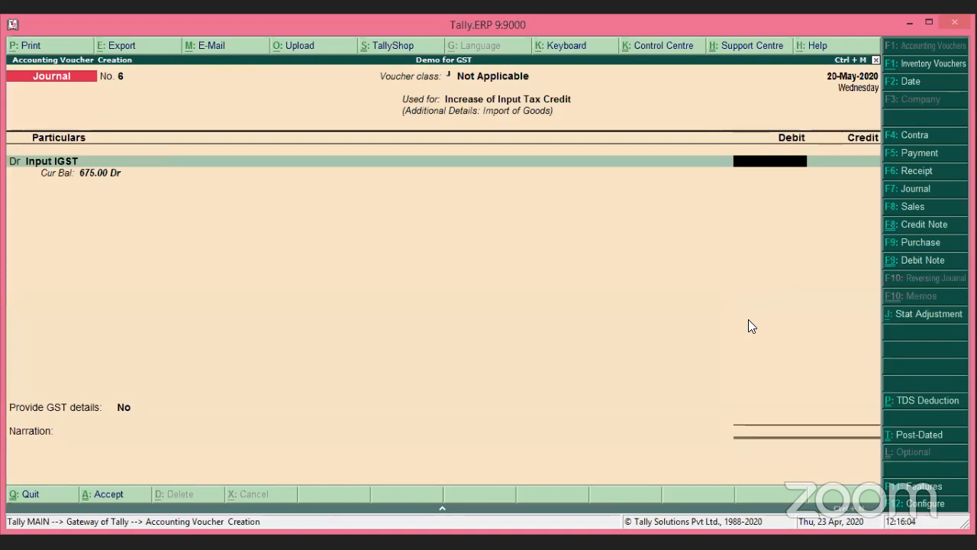
Debit Input IGST with 10,665.00 and credit the same amount to Tax on Imports
text(1066)
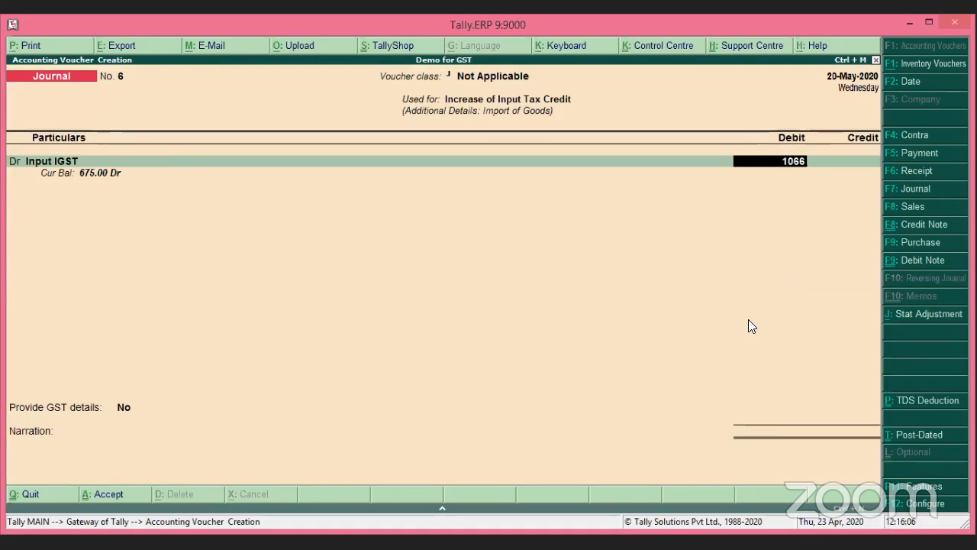
text(5)
key(Return)
key(Return)
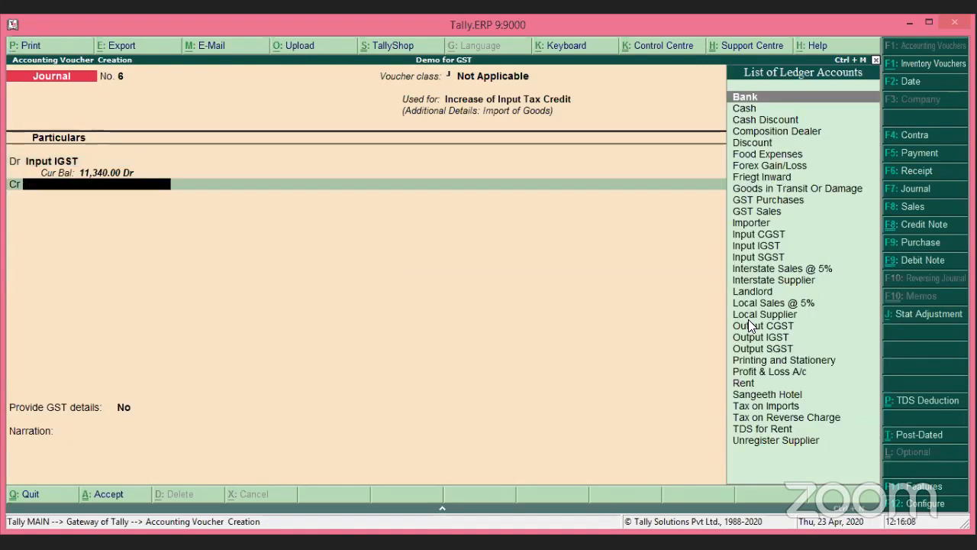
text(tax)
key(Return)
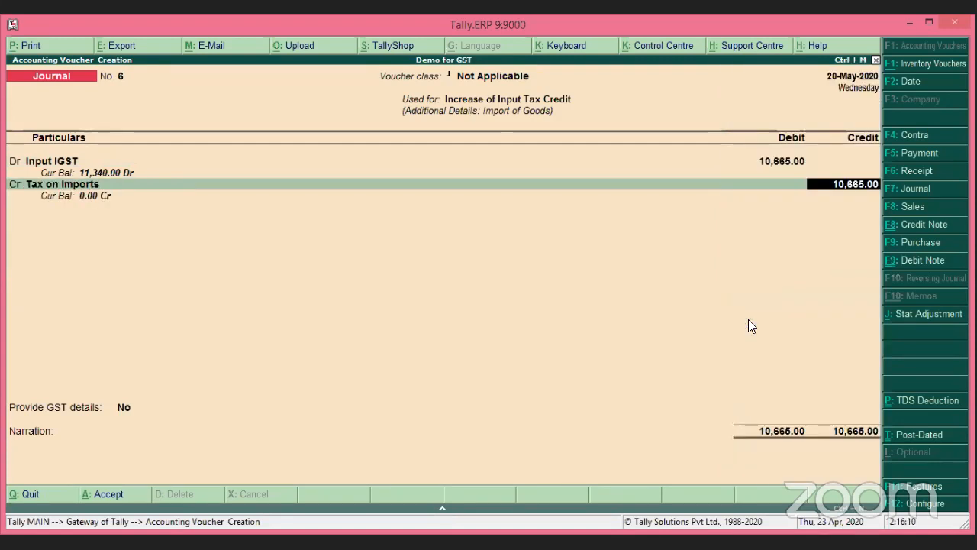
key(Return)
Provide GST details for 1-May-2020 to 31-May-2020 with bill of entry no. 456565 dated 15-May-2020
key(y)
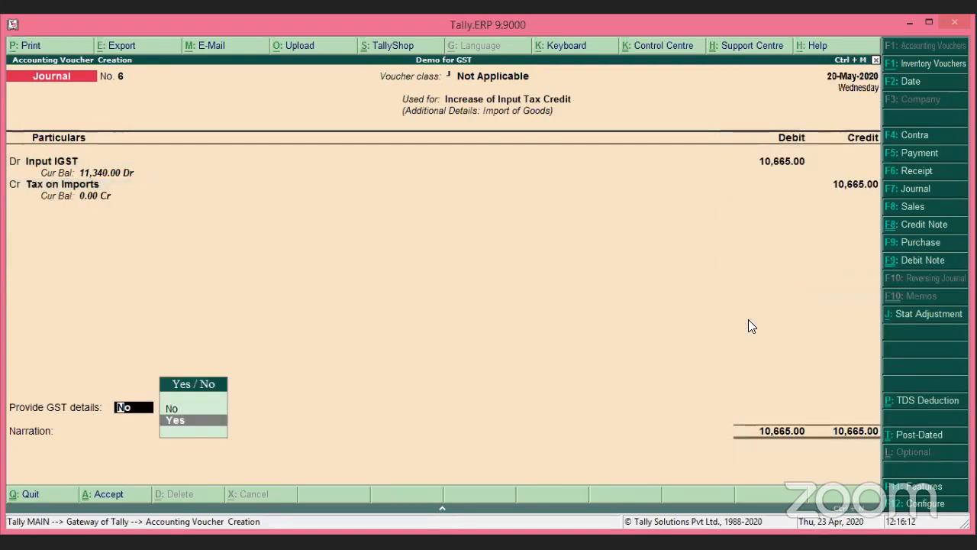
key(Return)
key(Return)
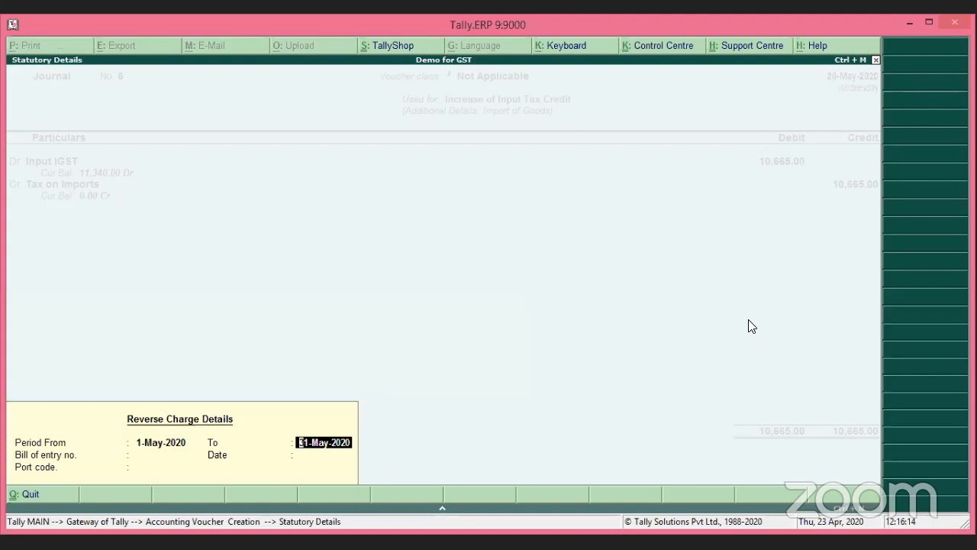
key(Return)
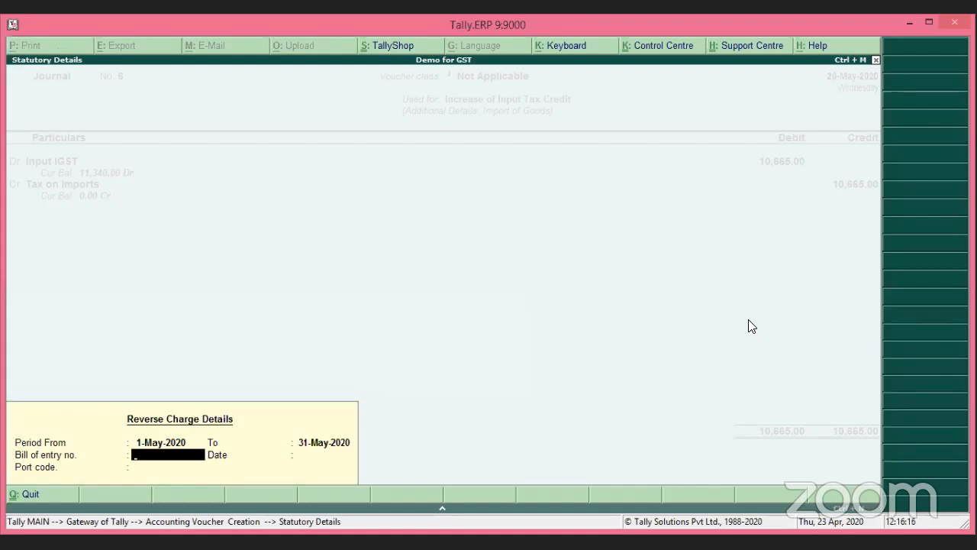
text(456565)
key(Return)
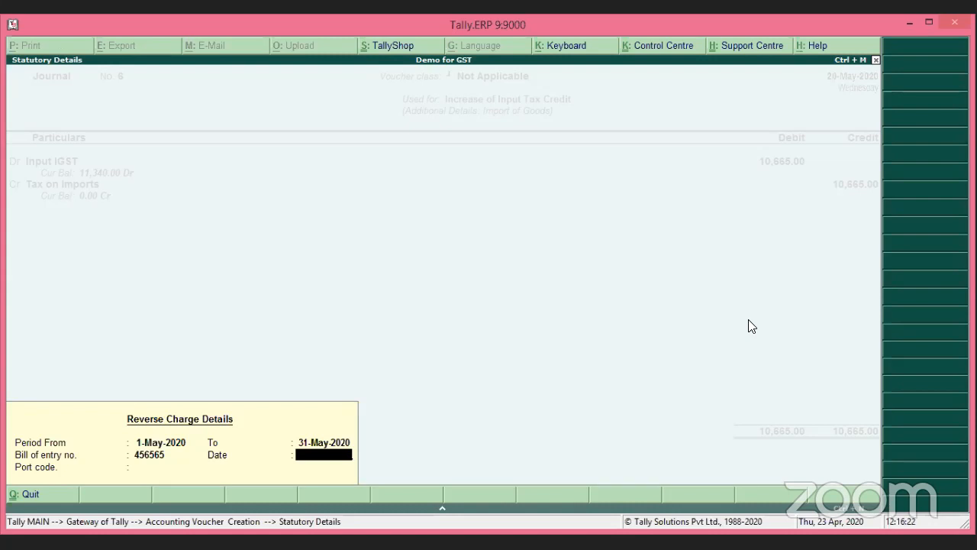
text(5-5-20)
key(Return)
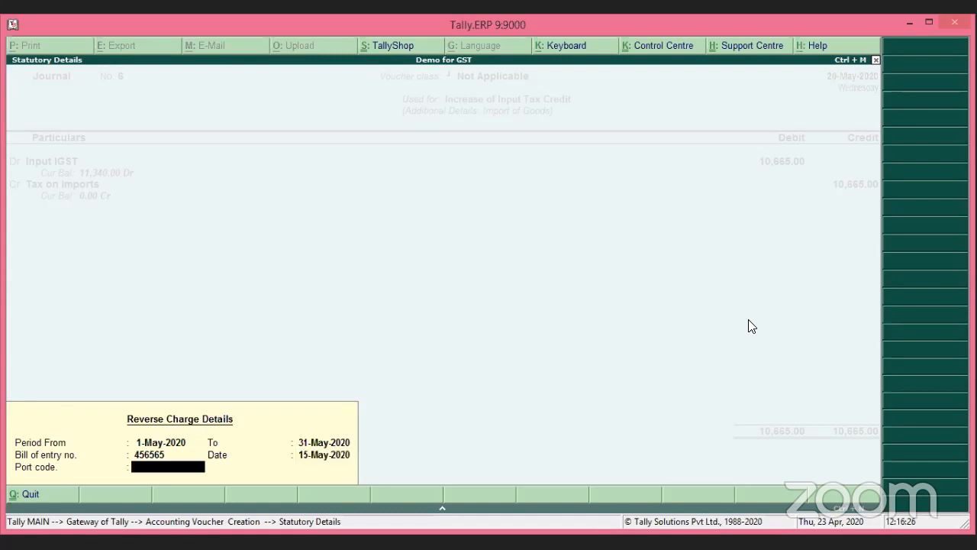
Enter port code 3434344, leave the narration blank and save journal voucher No. 6
text(3434344)
key(Return)
key(Return)
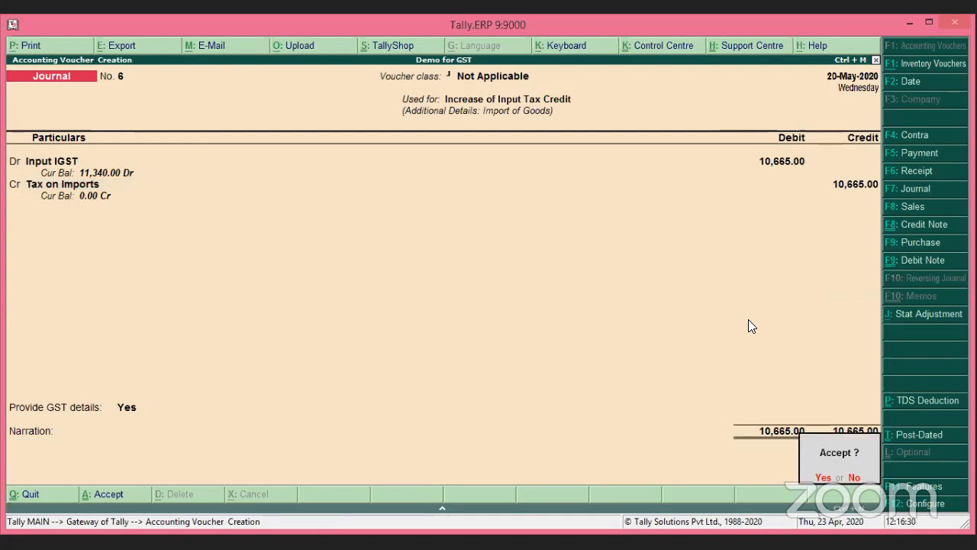
key(Return)
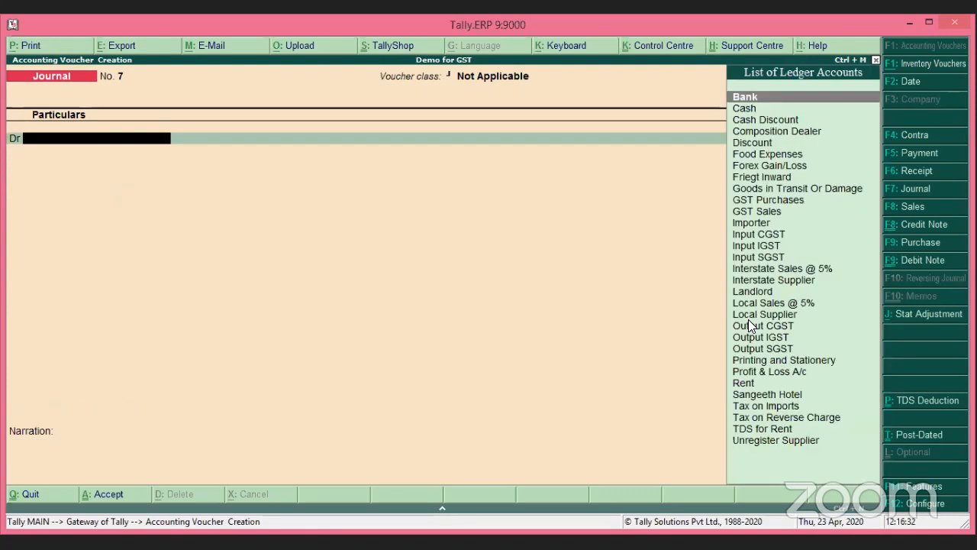
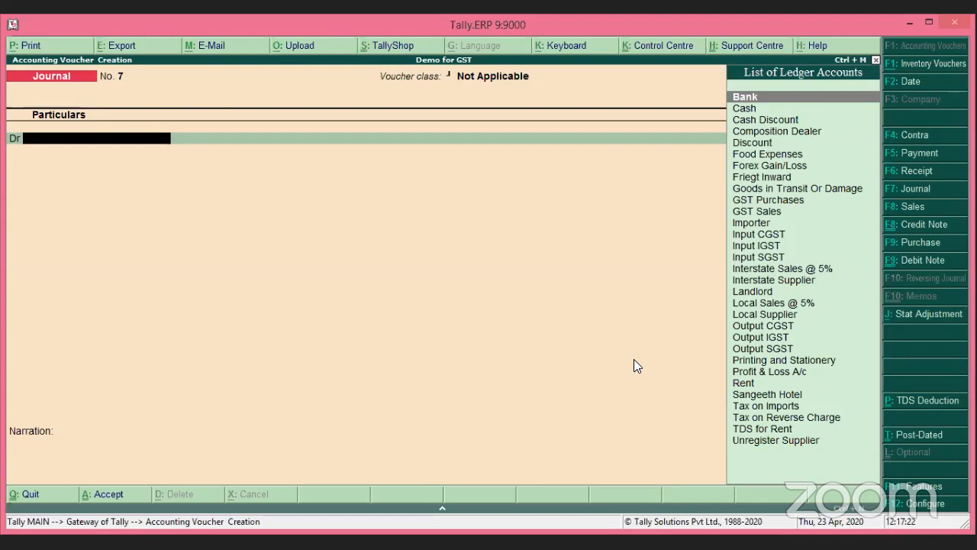
Leave journal entry and start a payment voucher with Bank as the paying account, keeping its default party details
key(Escape)
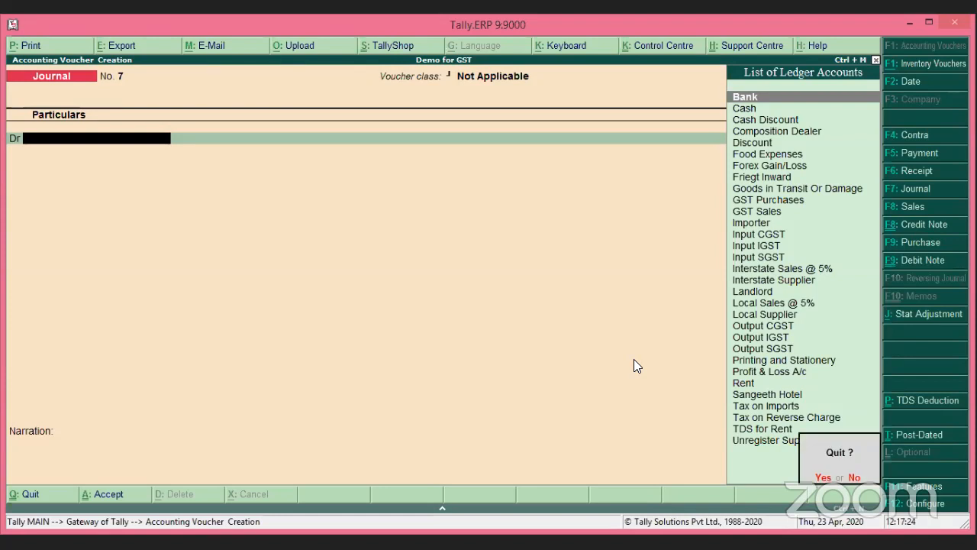
key(Return)
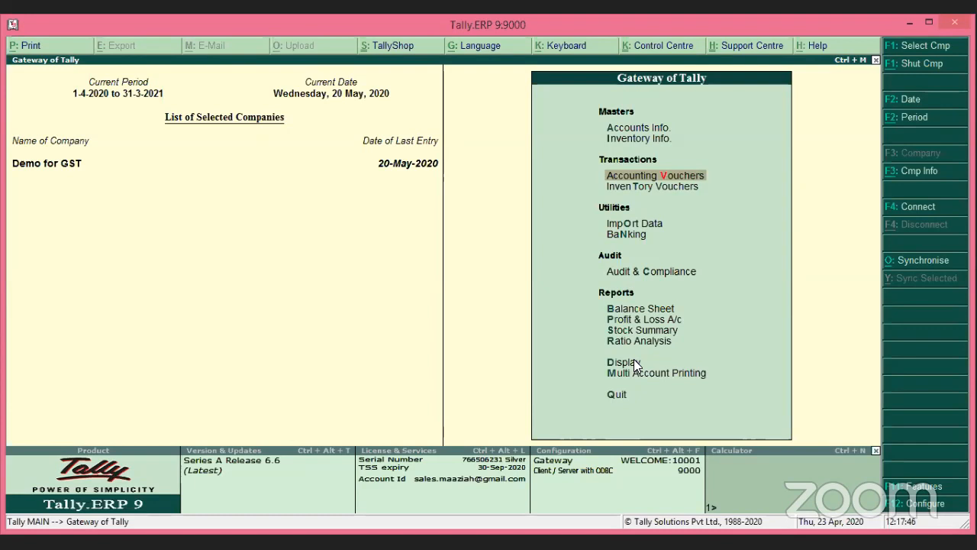
key(Return)
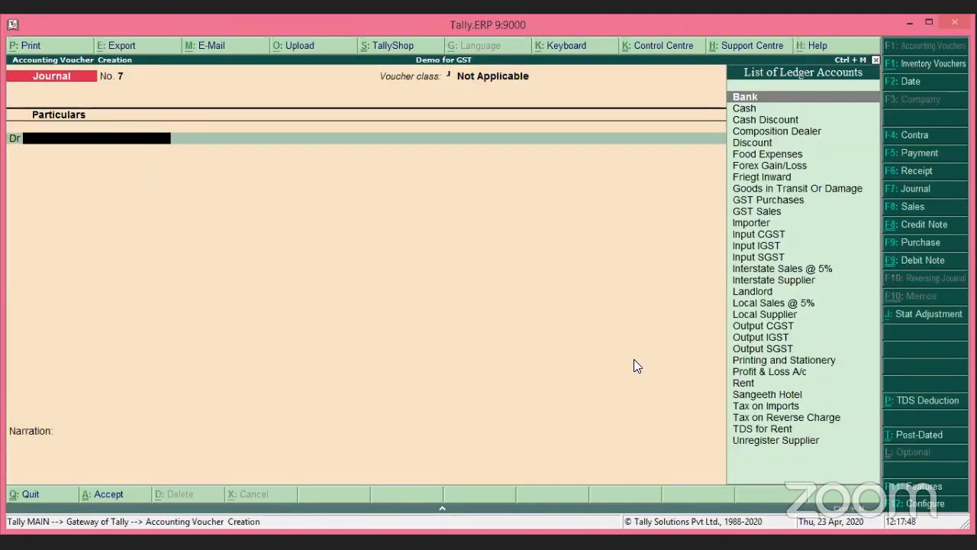
click(925, 154)
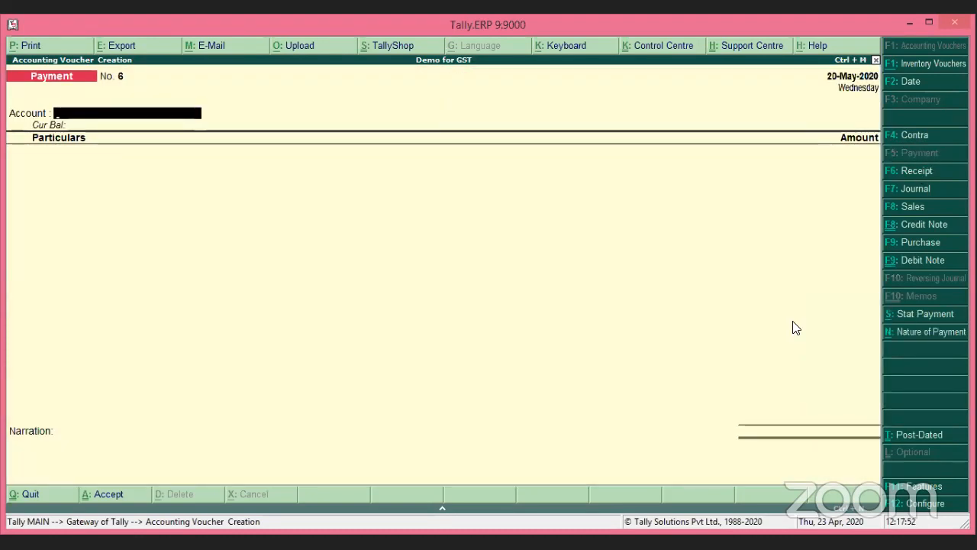
key(Return)
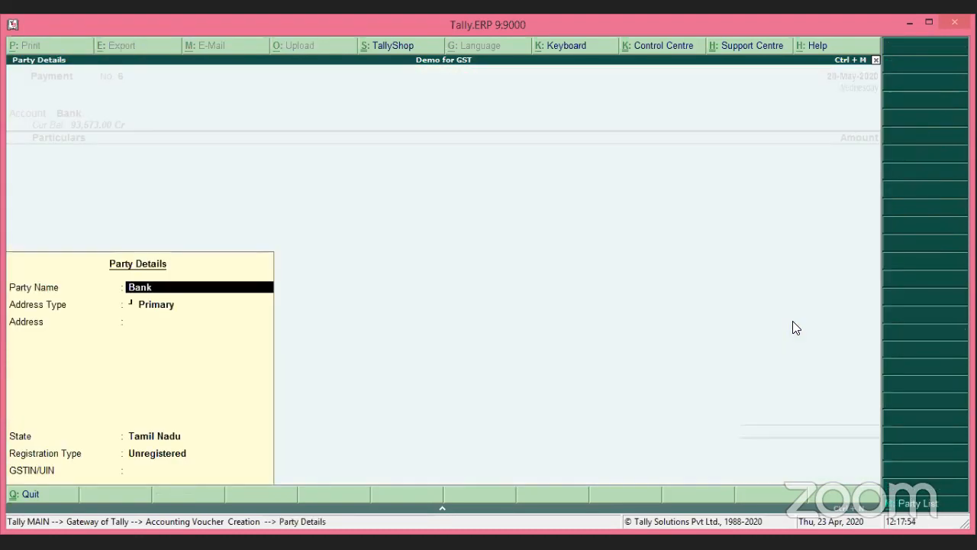
key(ctrl+a)
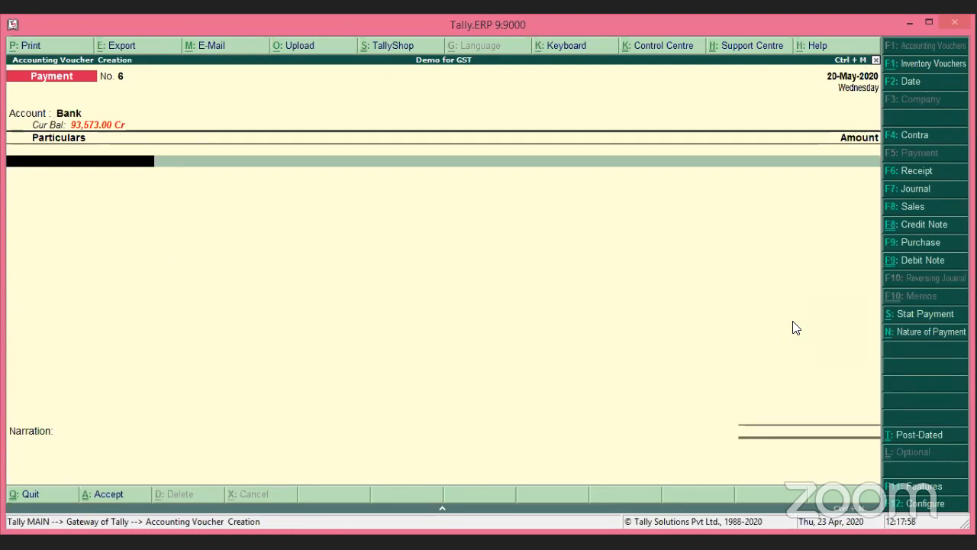
Create a ledger named Custom Duty under the Direct Expenses group from within the payment voucher
key(alt+c)
text(Cust)
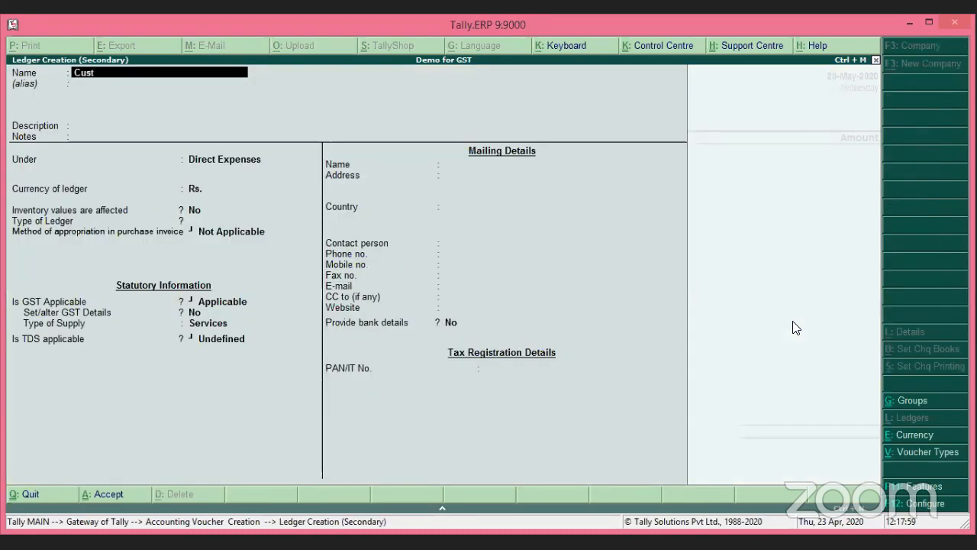
text(om Du)
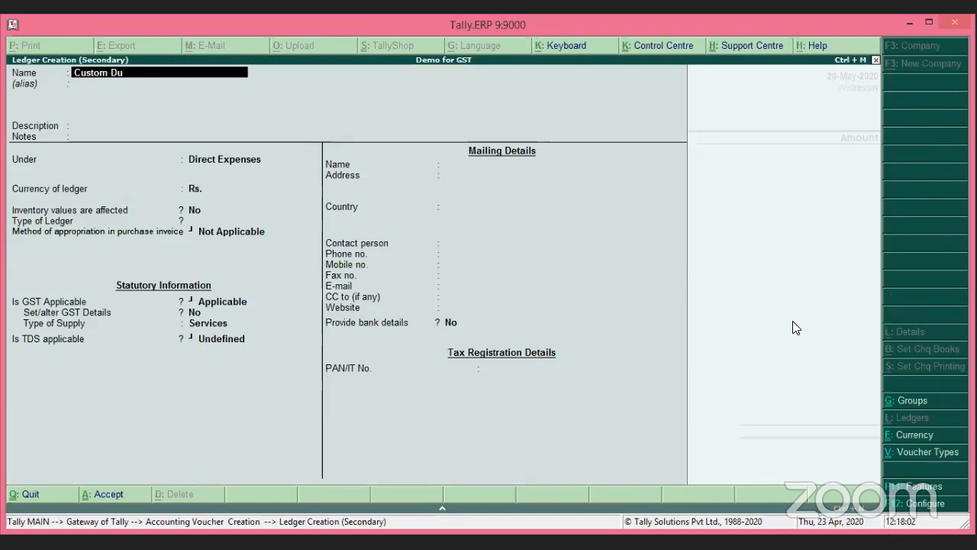
text(ty)
key(Return)
key(Return)
key(Return)
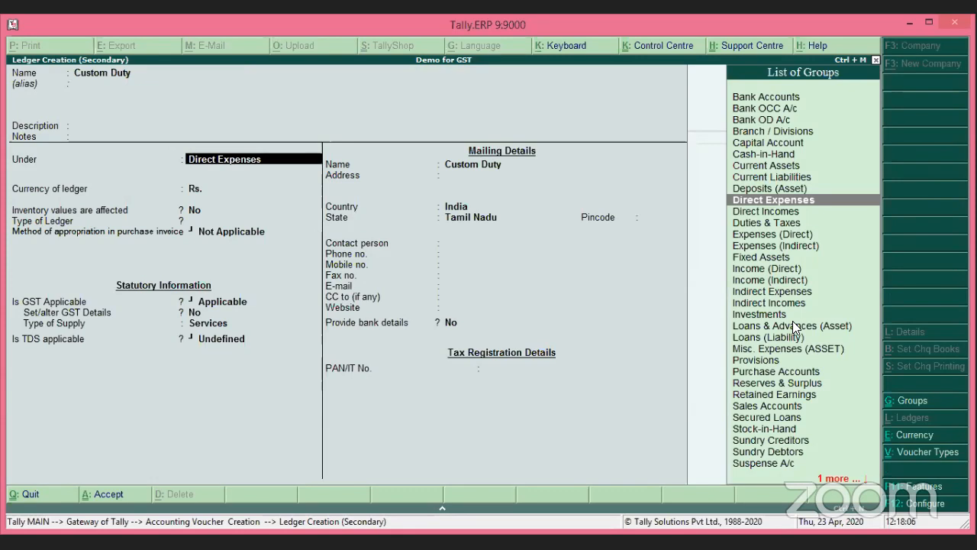
key(Return)
Set the Custom Duty ledger to affect inventory values, keeping its type and appropriation method as Not Applicable
key(Return)
key(Return)
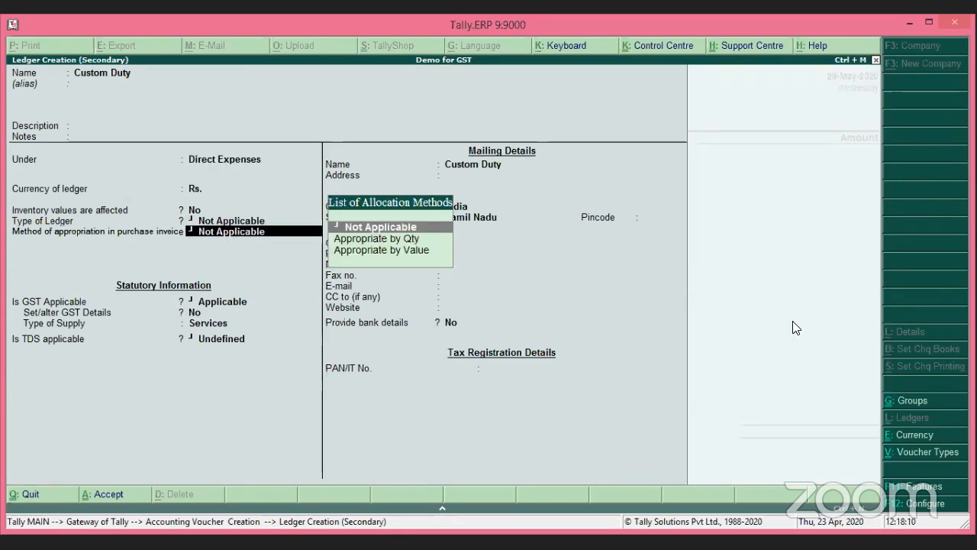
key(BackSpace)
key(BackSpace)
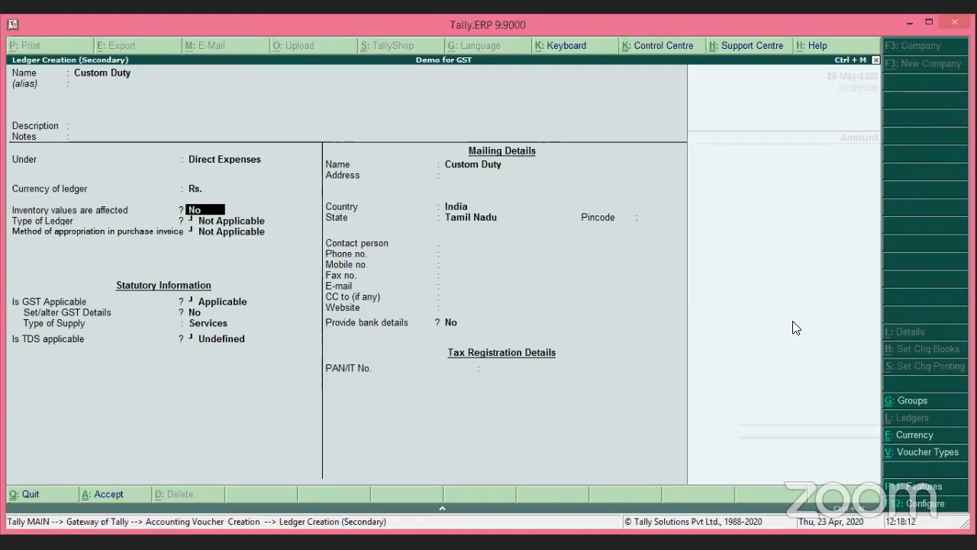
text(y)
key(Return)
key(Return)
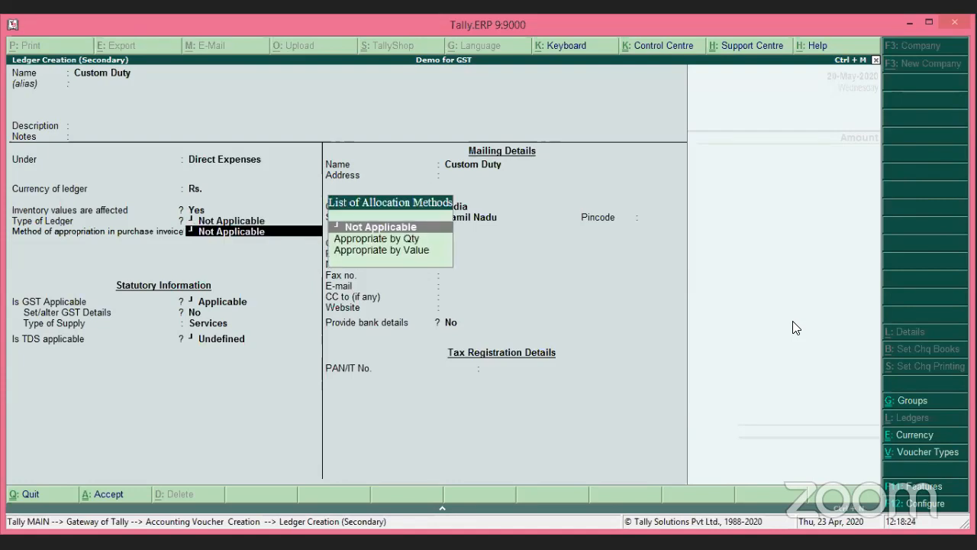
key(Return)
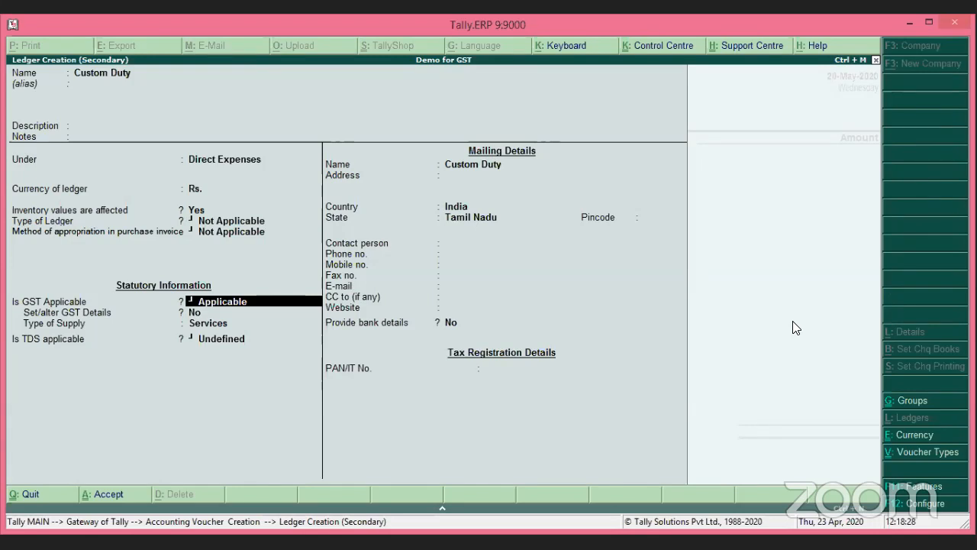
Mark both GST and TDS as Not Applicable for the Custom Duty ledger and save it
key(Return)
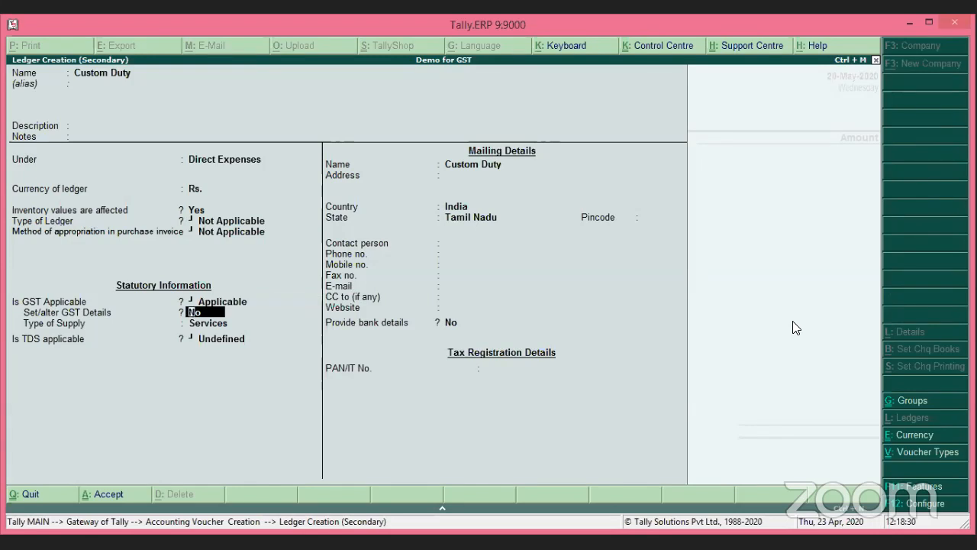
key(BackSpace)
key(Down)
key(Return)
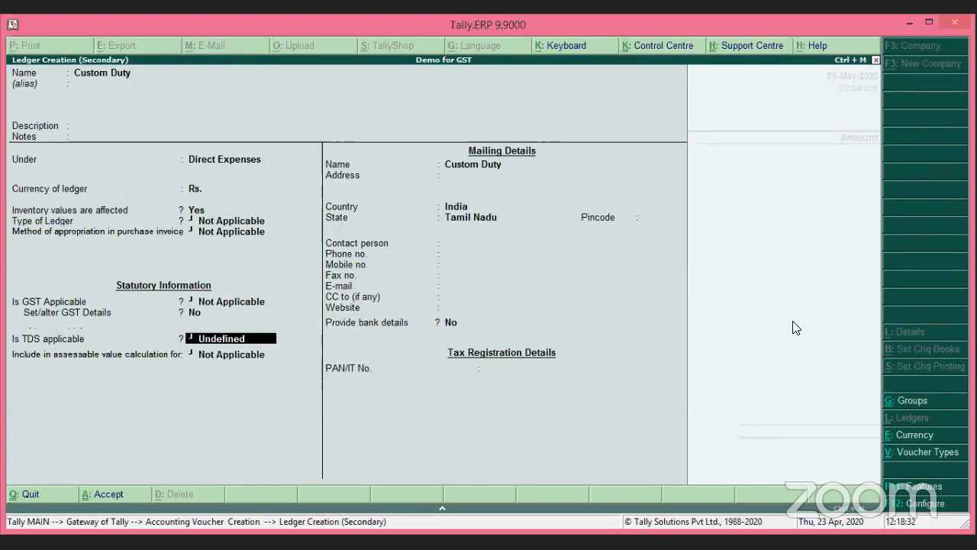
key(Up)
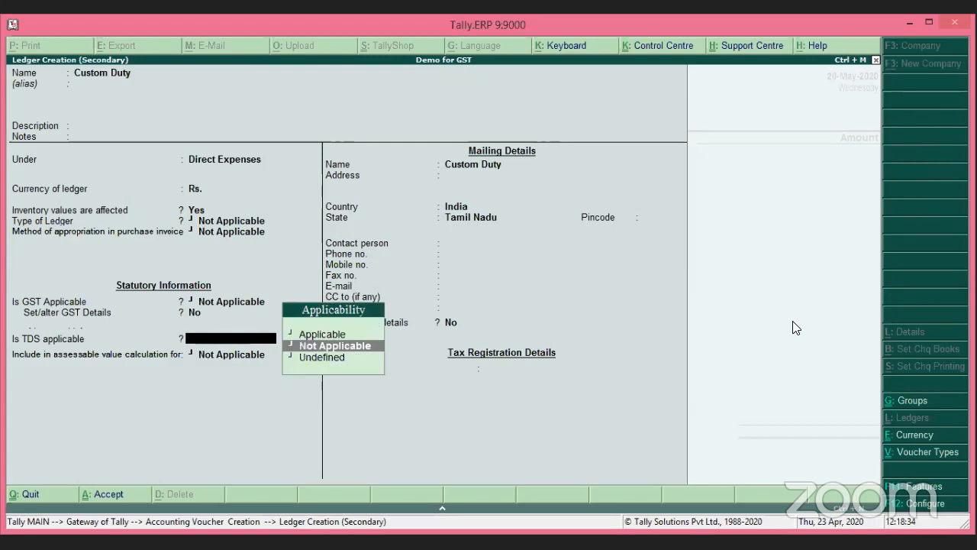
key(Return)
key(ctrl+a)
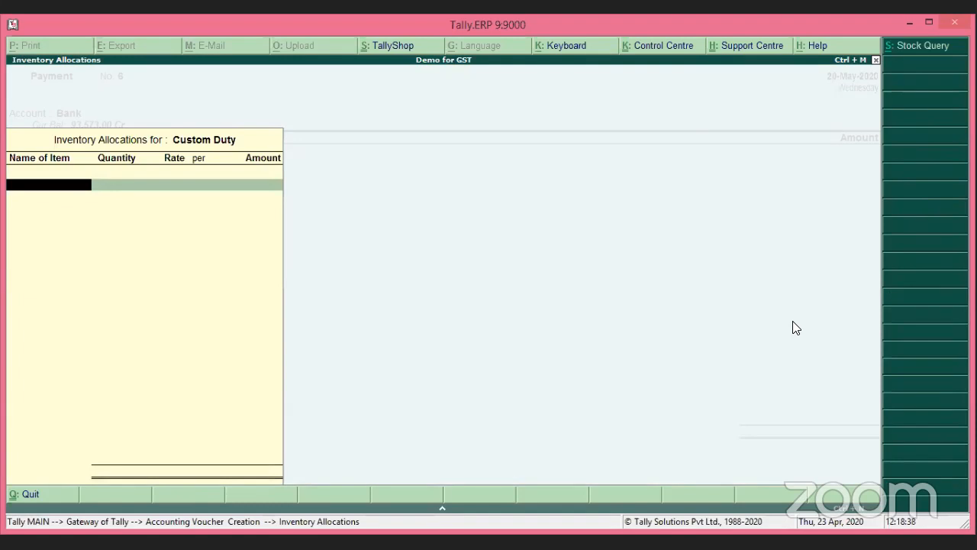
Allocate 10,000.00 of the Custom Duty to the MS Printer stock item without a quantity or rate
key(Down)
key(Down)
key(Down)
key(Down)
key(Down)
key(Down)
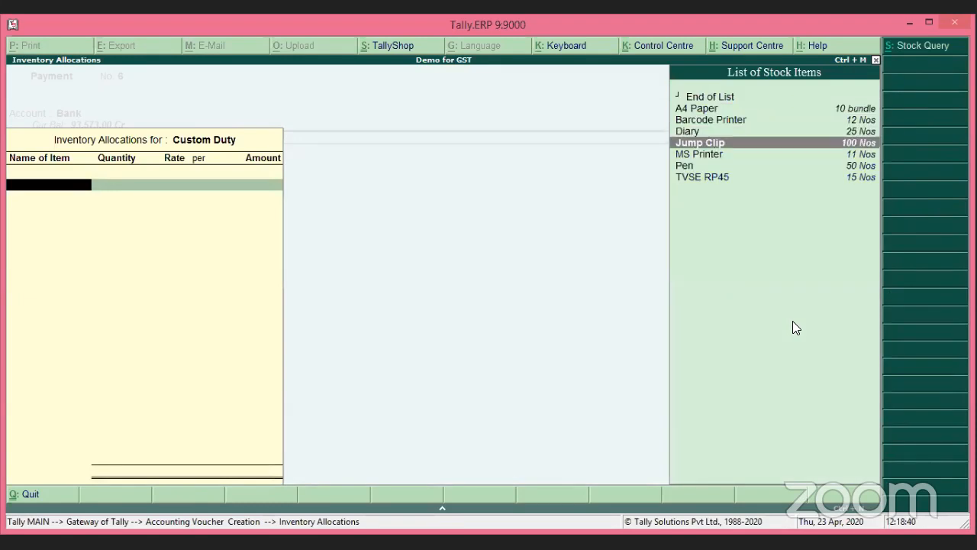
key(Return)
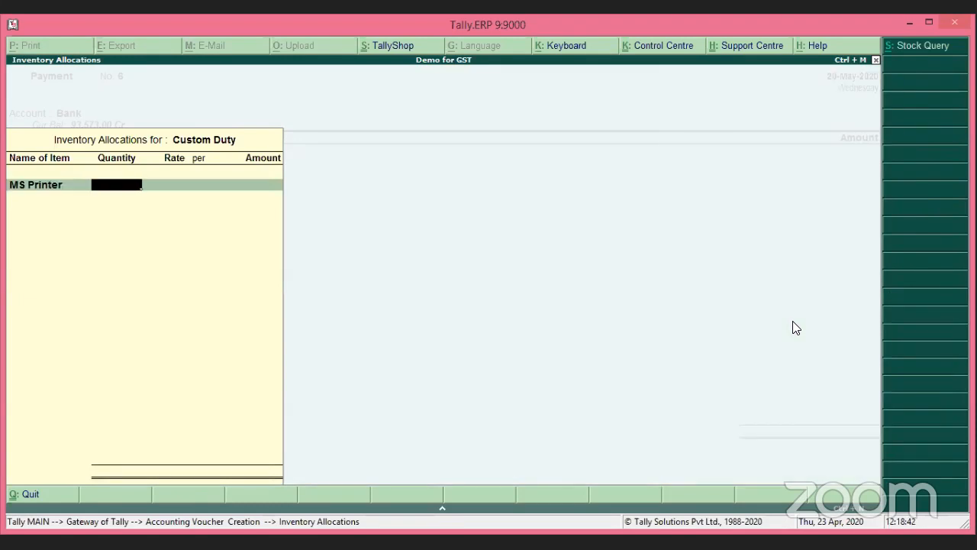
key(Return)
text(10000)
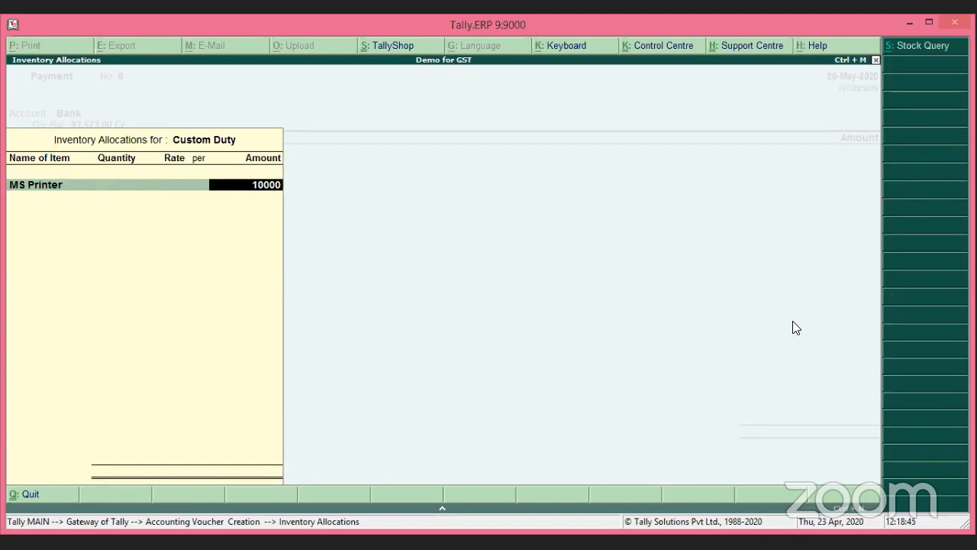
key(Return)
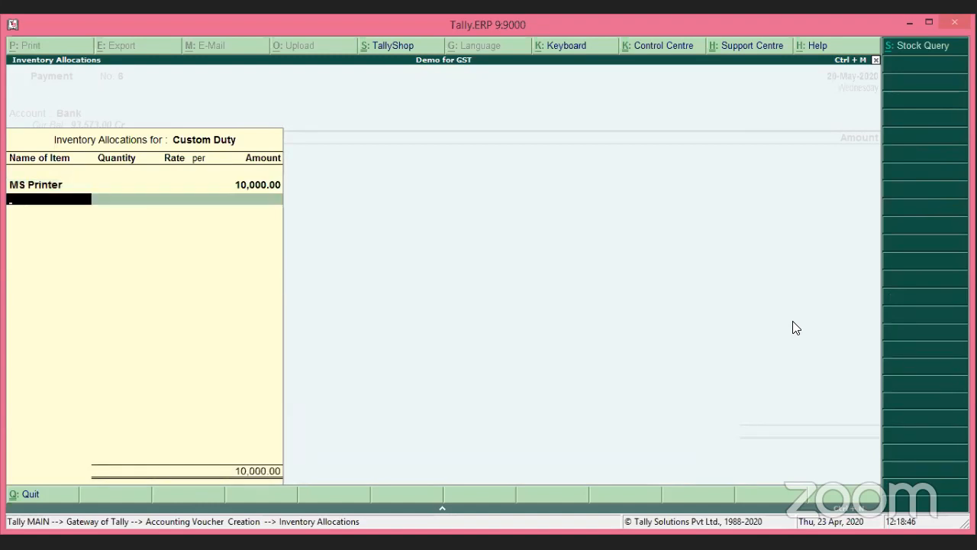
key(Return)
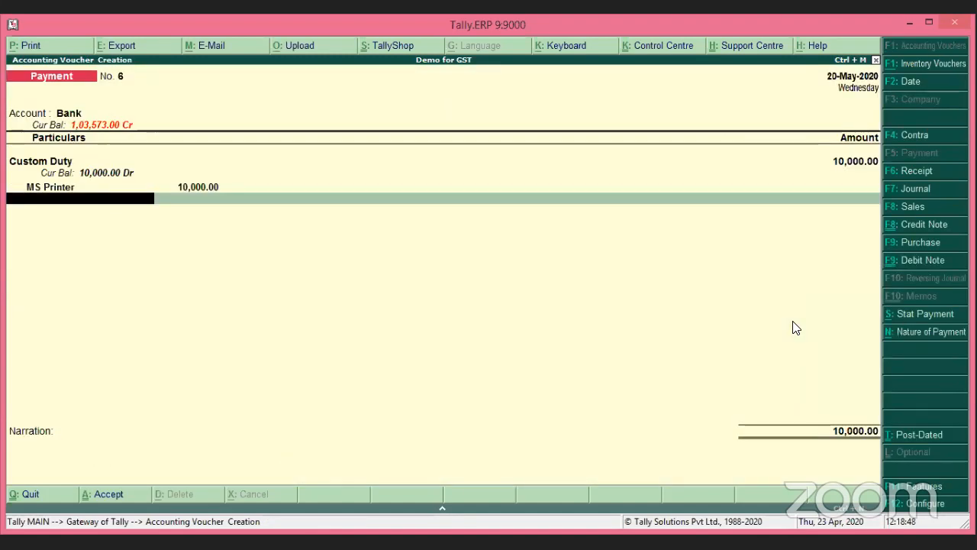
Keep the default cheque details dated 20-May-2020 for the bank allocation, leave the narration blank and save payment voucher No. 6
key(Return)
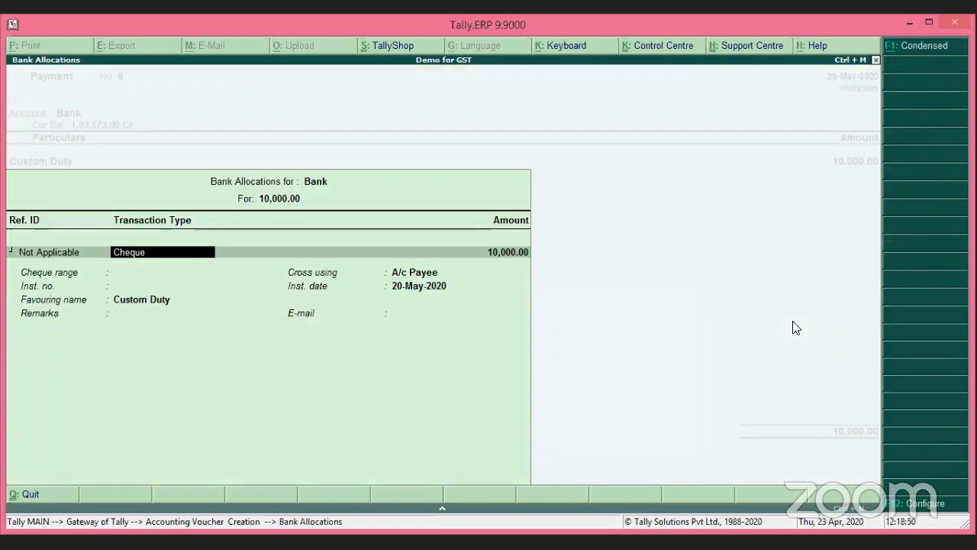
key(Return)
key(Return)
key(Return)
key(Return)
key(Return)
key(Return)
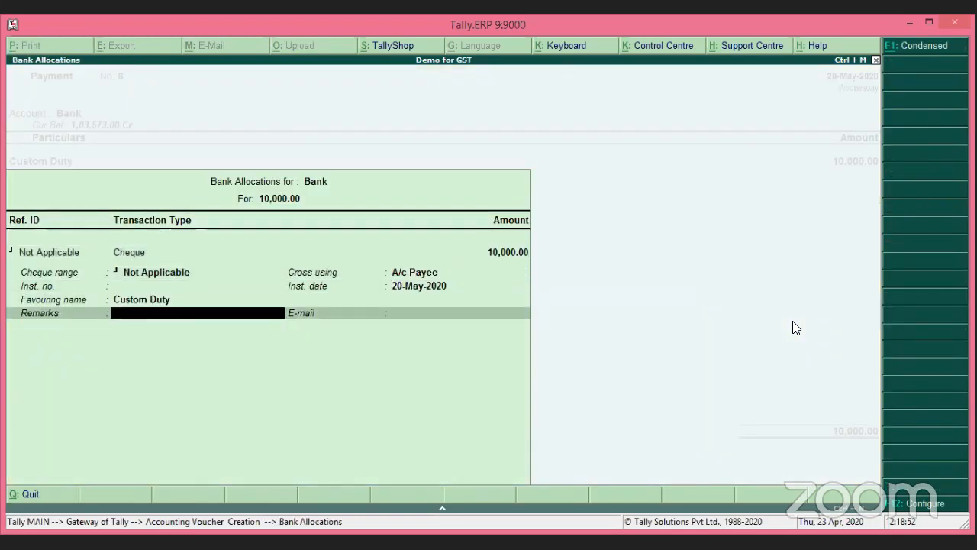
key(Return)
key(Return)
key(Return)
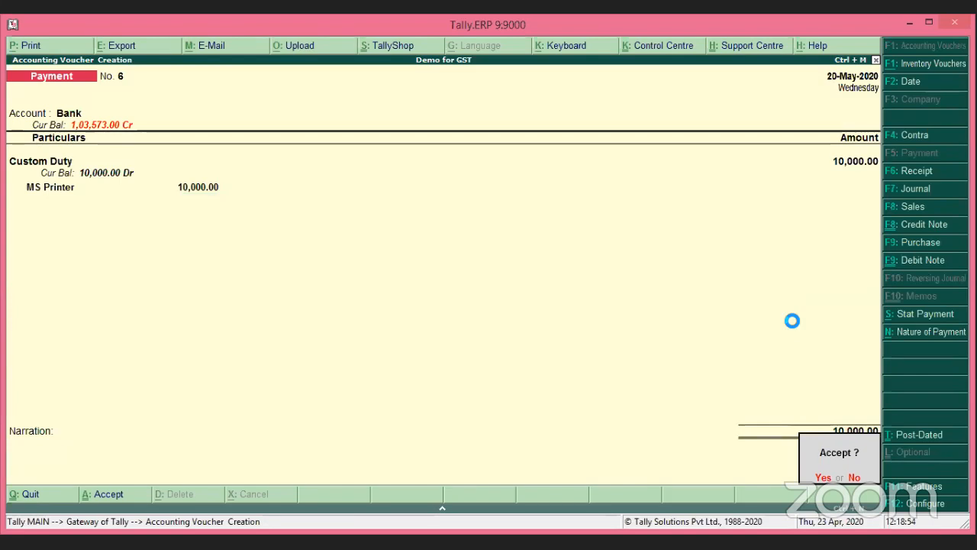
key(Return)
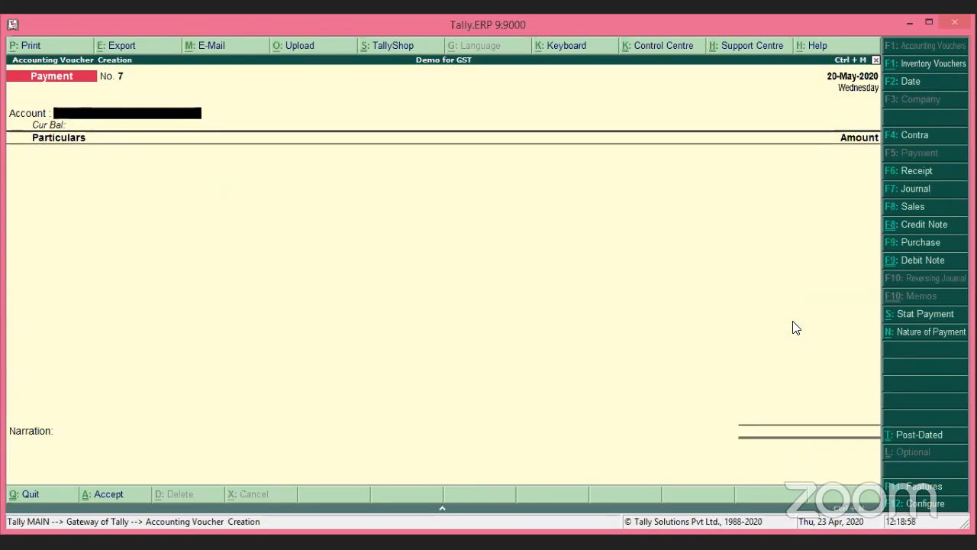
Examine the May stock vouchers of the Barcode Printer item in the inventory books
key(Escape)
key(Return)
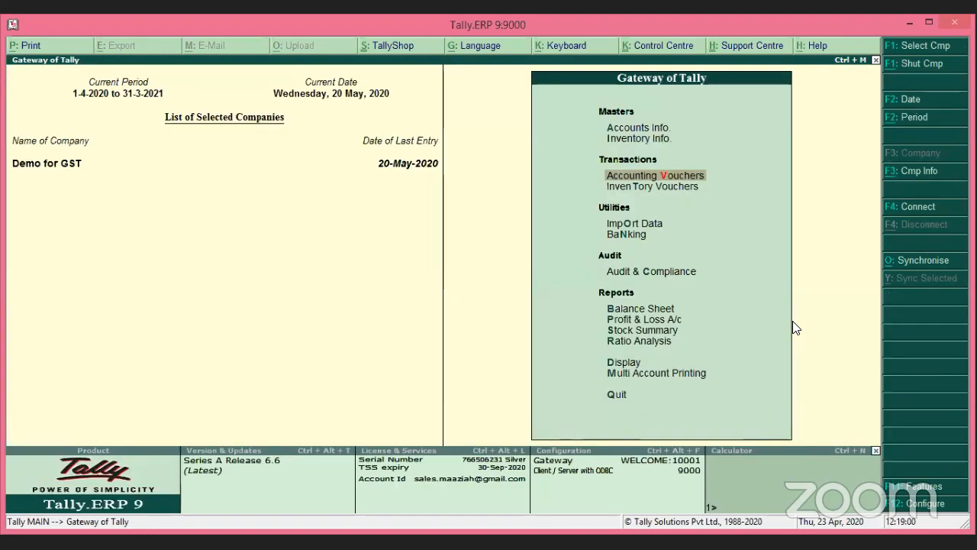
key(d)
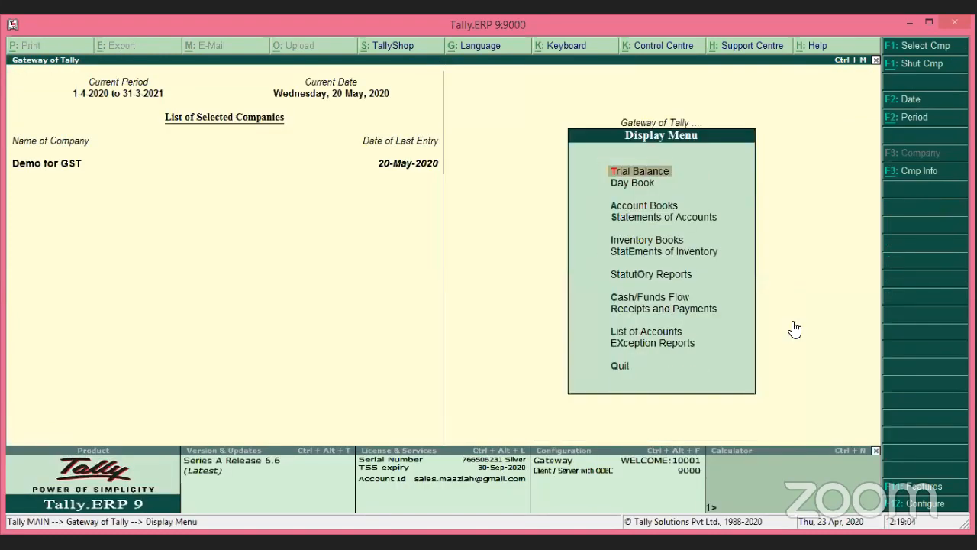
key(Down)
key(Down)
key(Down)
key(Down)
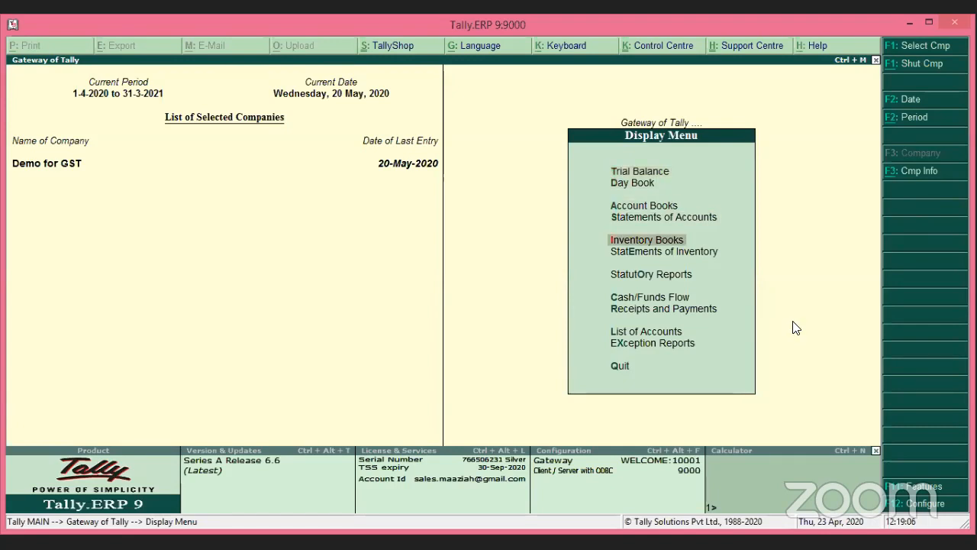
key(Return)
key(Return)
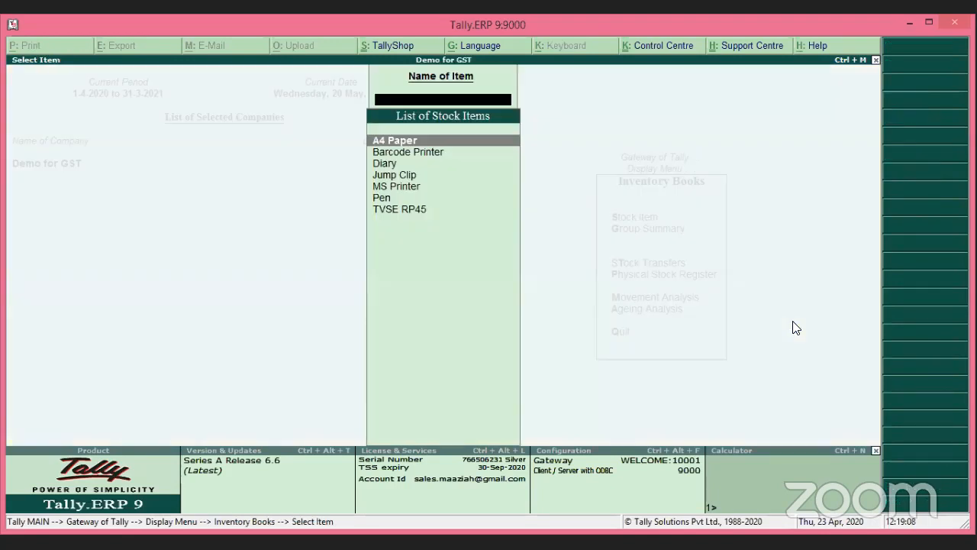
key(Down)
key(Return)
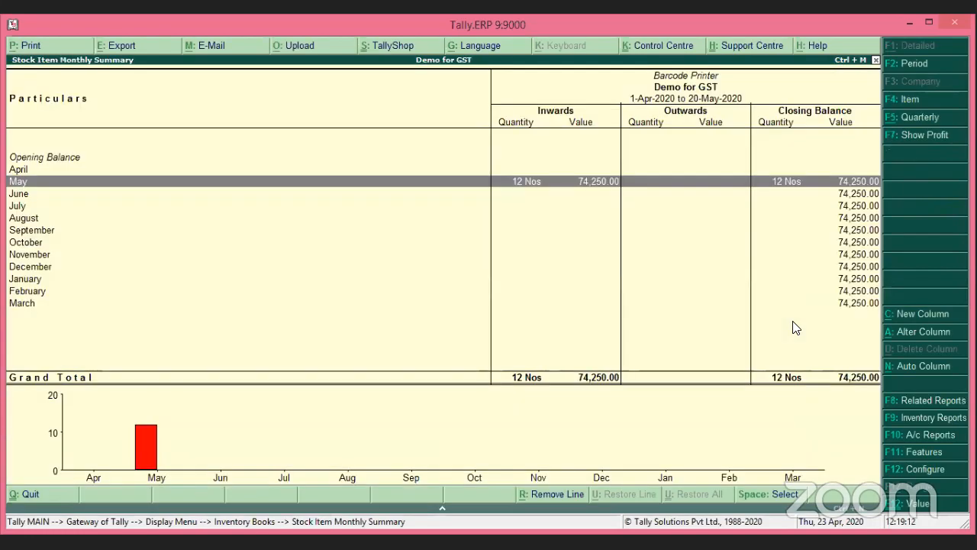
key(Return)
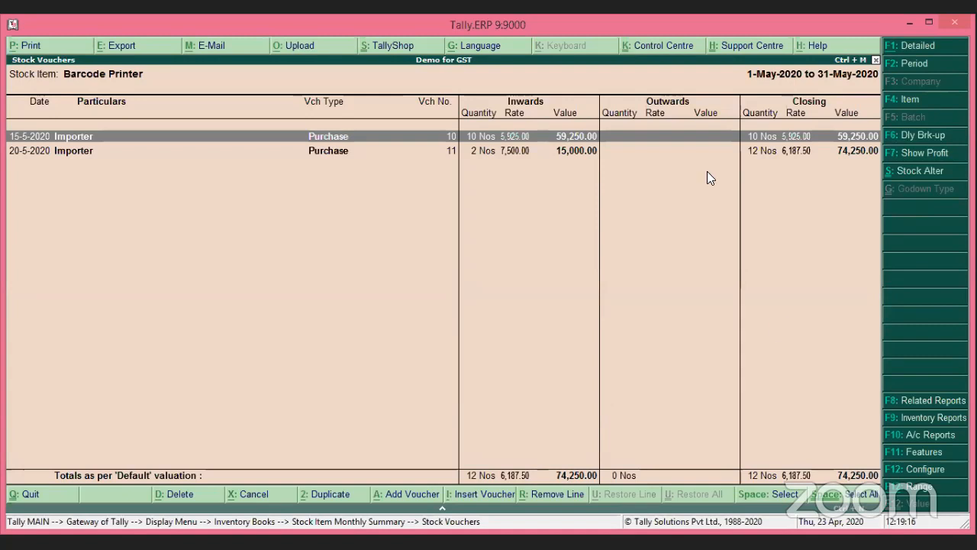
Keep the period 1-5-2020 to 31-5-2020 and look into the Barcode Printer purchase voucher dated 20-5-2020
click(921, 66)
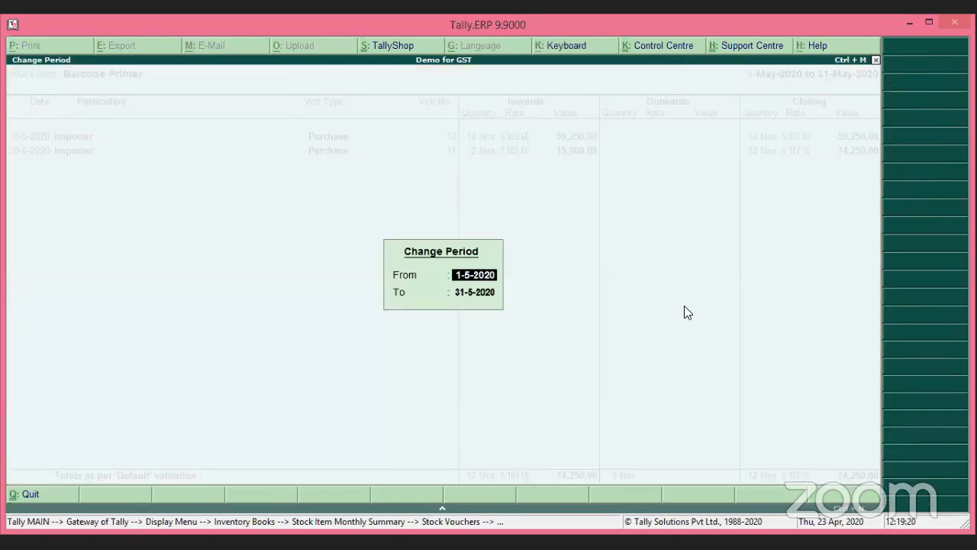
key(Return)
key(Return)
key(Down)
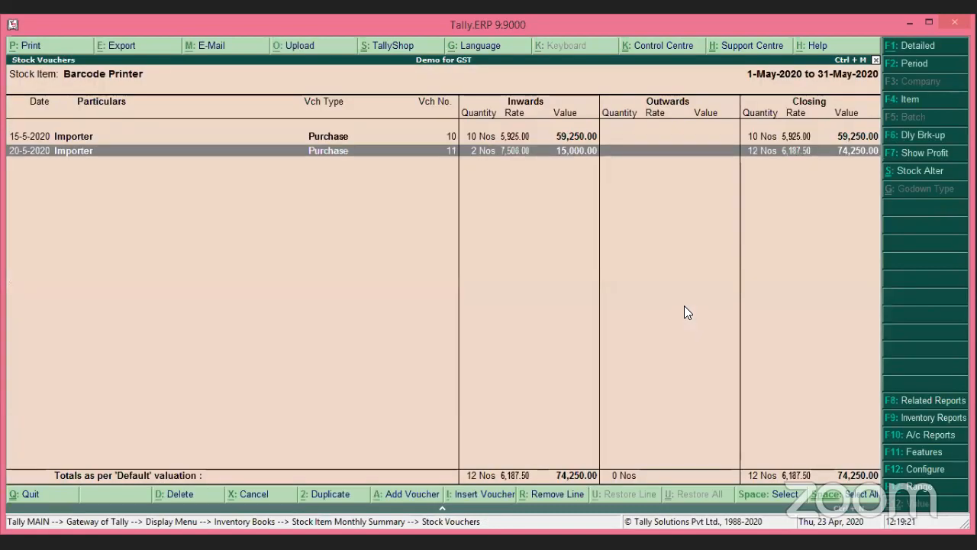
key(Return)
key(Escape)
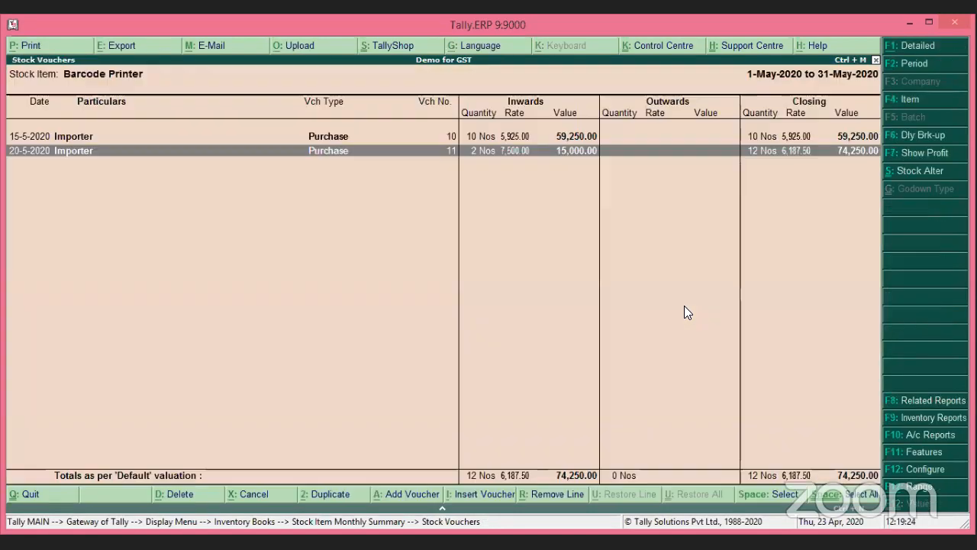
Look over the Barcode Printer purchase entry dated 15-5-2020 and leave the stock reports for the Gateway of Tally
key(Up)
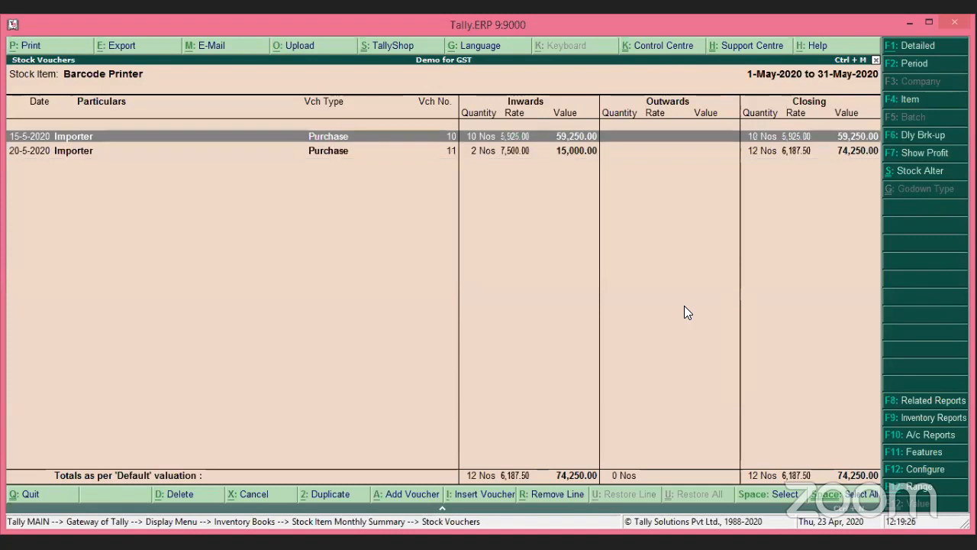
key(Escape)
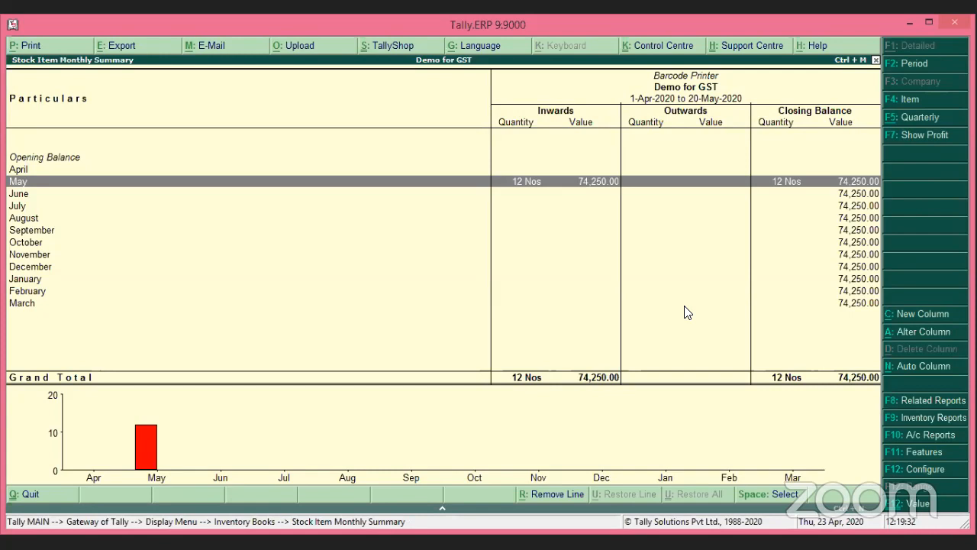
key(Escape)
key(Escape)
key(Escape)
key(Escape)
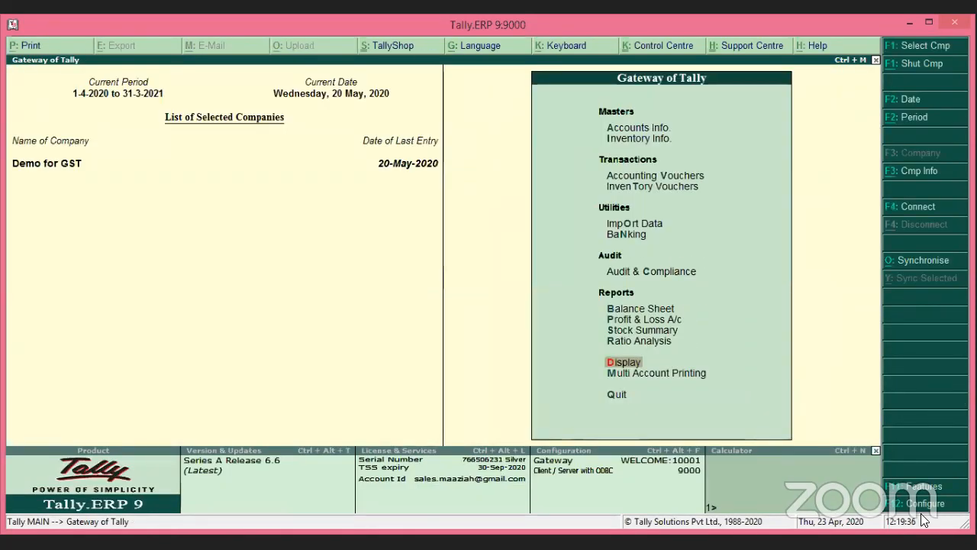
Set Enable zero-valued transactions to Yes in the company's Accounting Features and save the settings
click(923, 492)
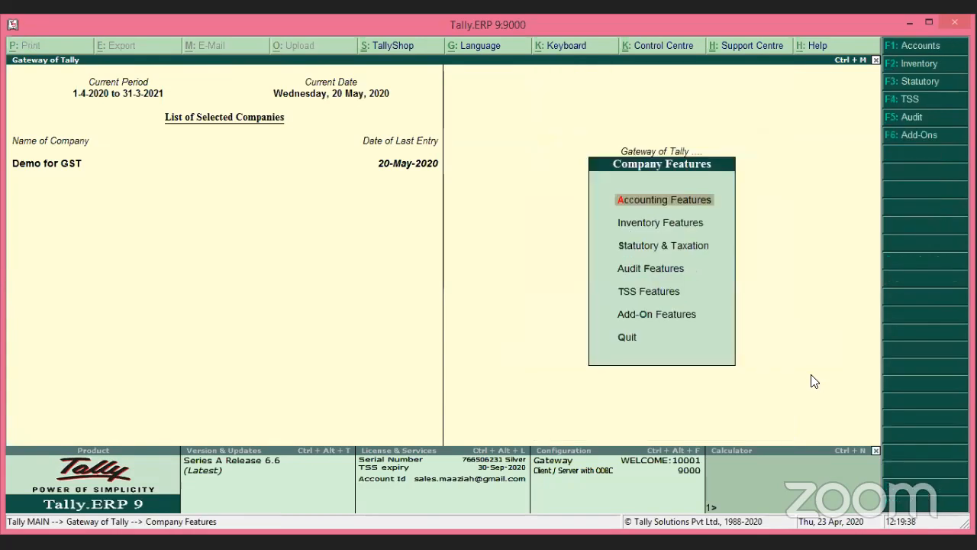
key(Return)
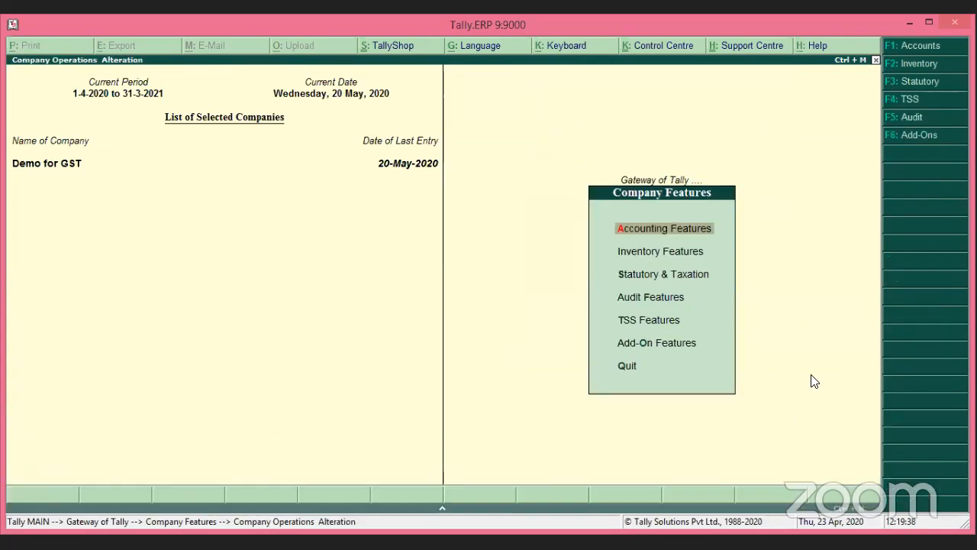
key(Return)
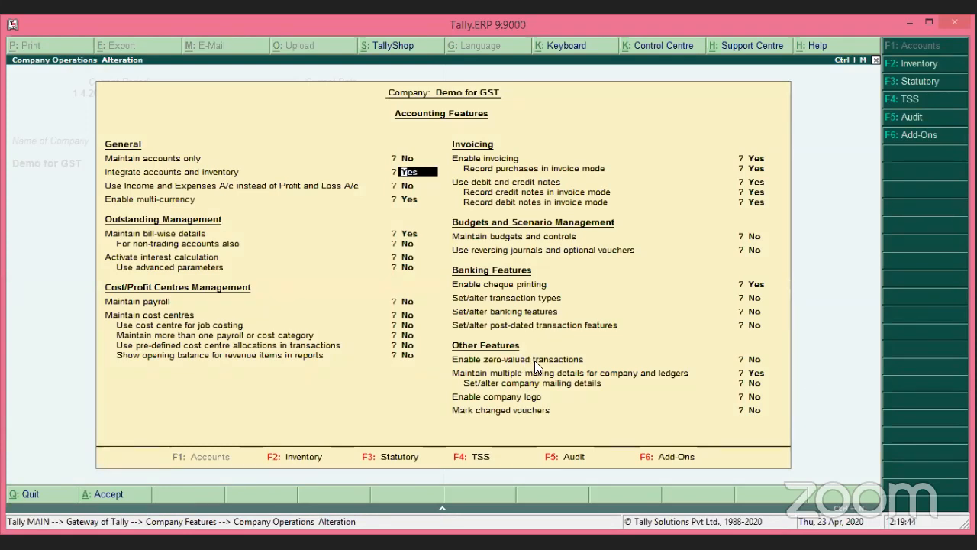
click(754, 360)
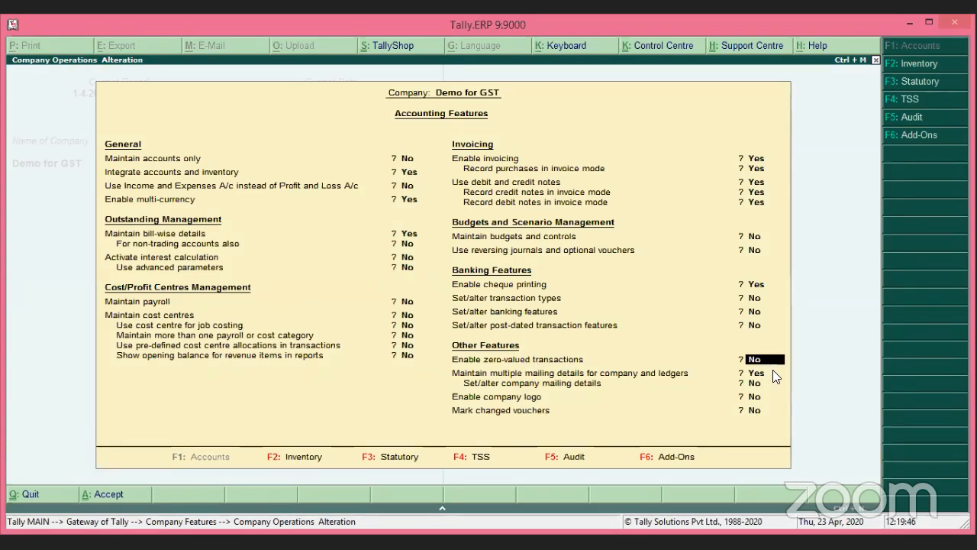
key(y)
key(ctrl+a)
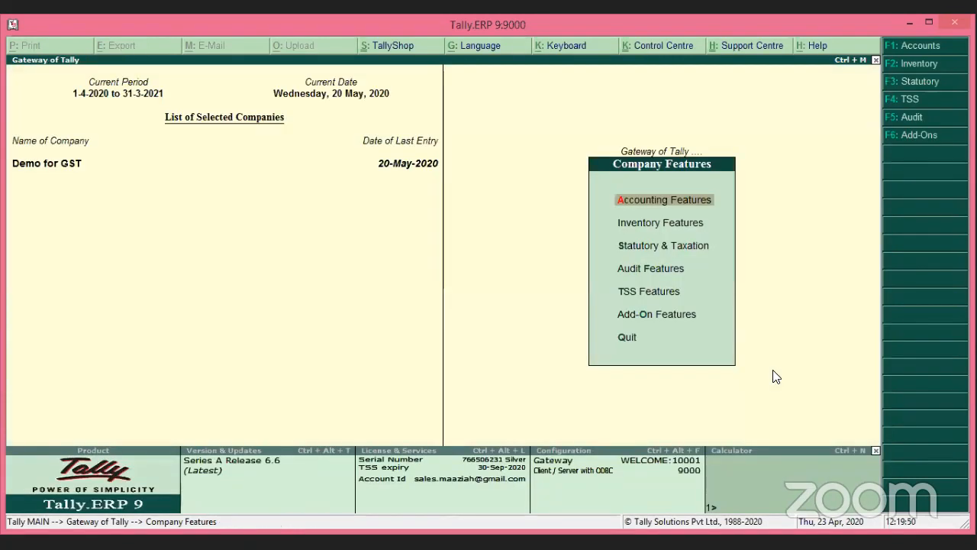
key(Escape)
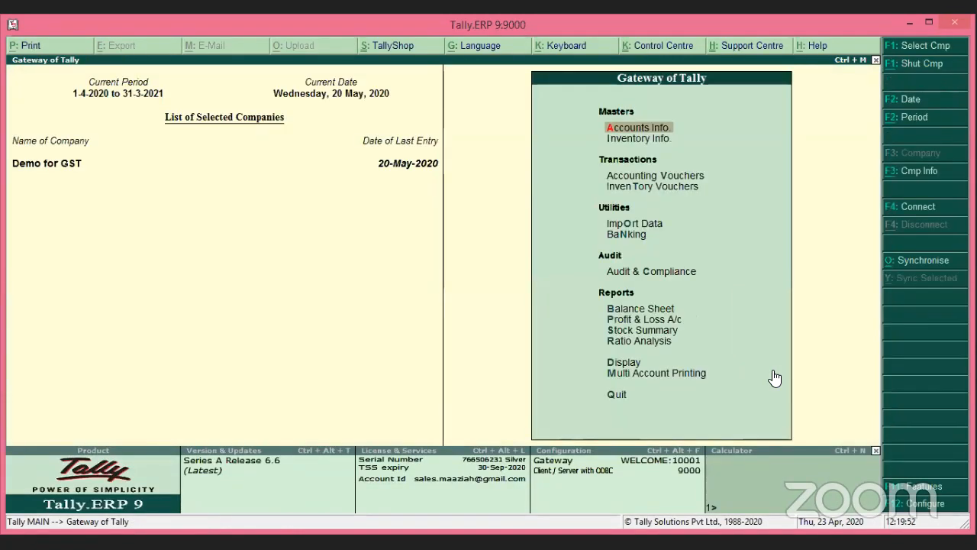
Open the Custom Duty payment voucher No. 6 from the Day Book for 20-May-2020 to alter it
key(d)
key(y)
key(Down)
key(Down)
key(Down)
key(Down)
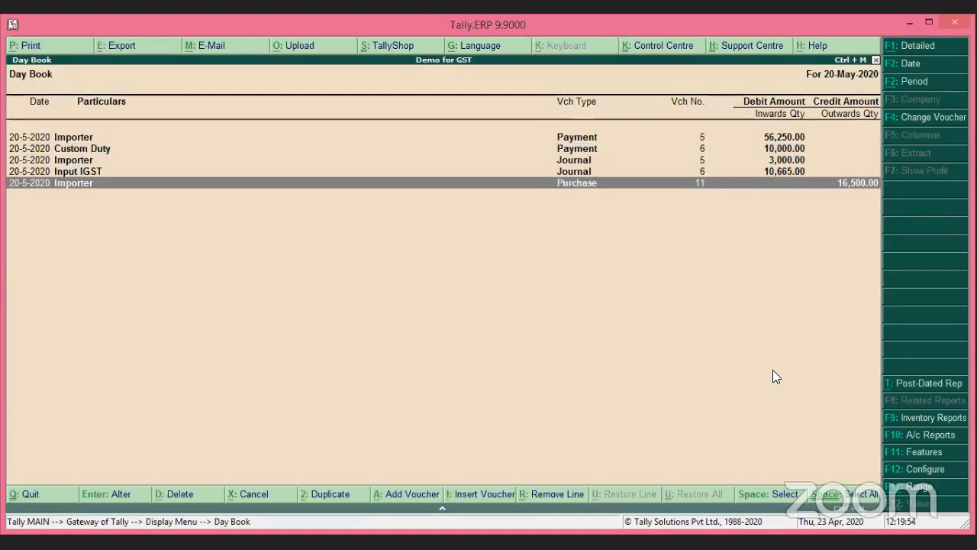
key(Up)
key(Up)
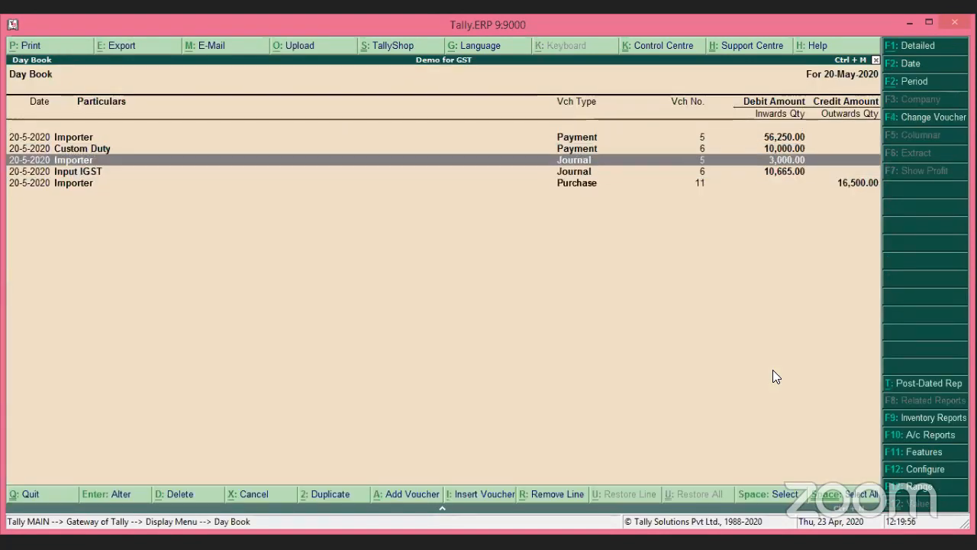
key(Up)
key(Return)
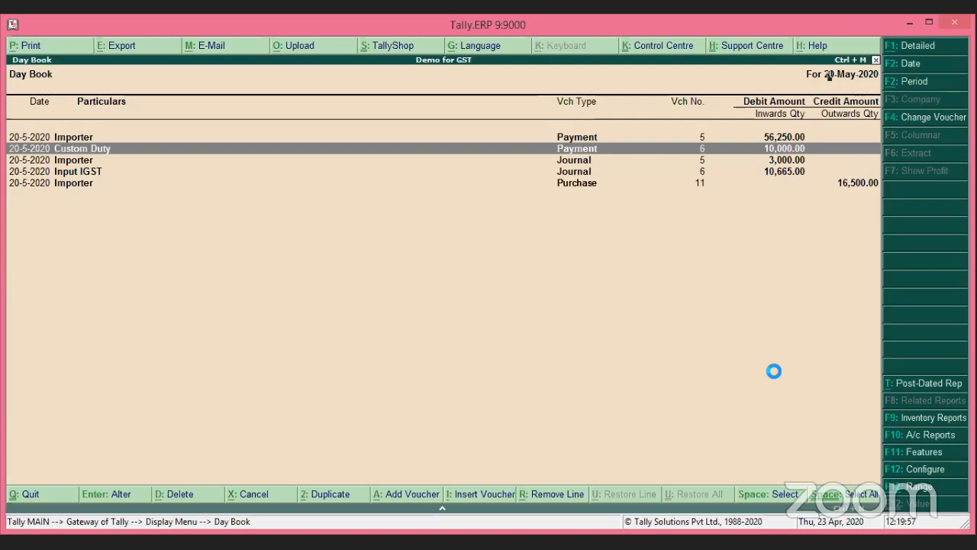
Keep the Bank party details and the 10,000.00 Custom Duty allocation to MS Printer, proceeding to the bank allocation
key(Return)
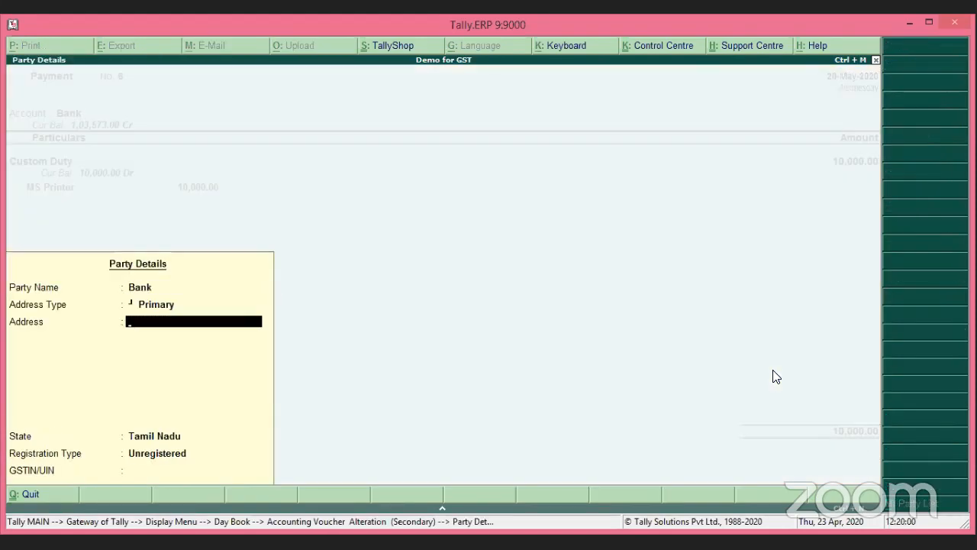
key(Return)
key(Return)
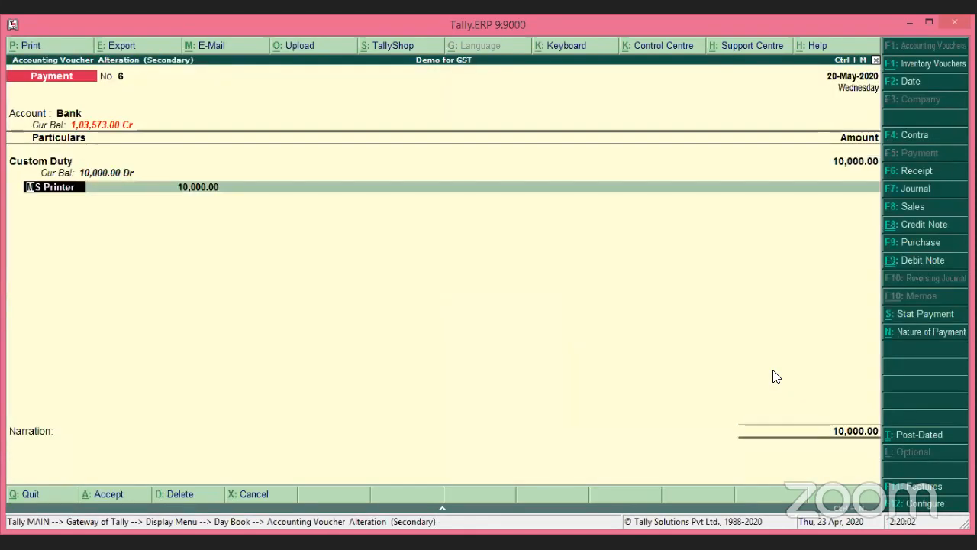
key(Return)
key(Return)
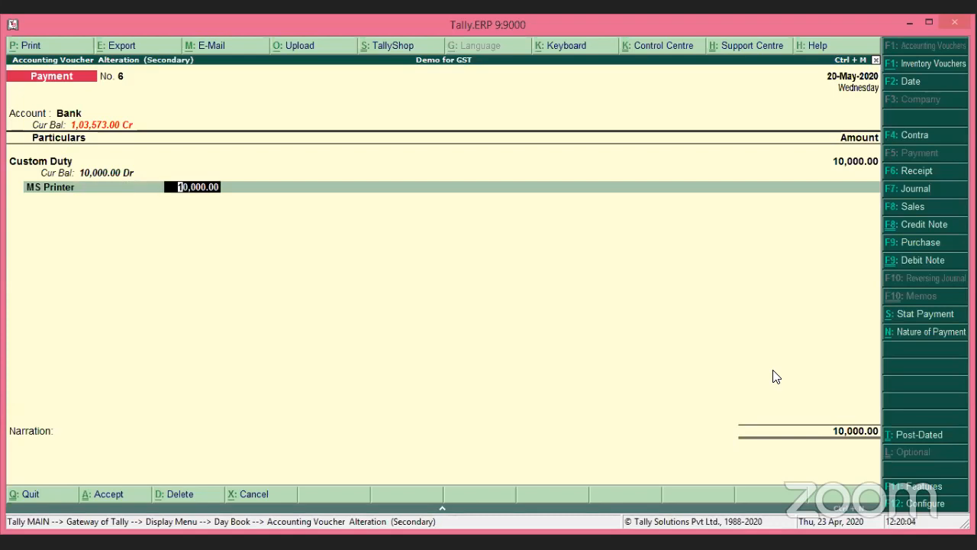
key(Return)
key(Return)
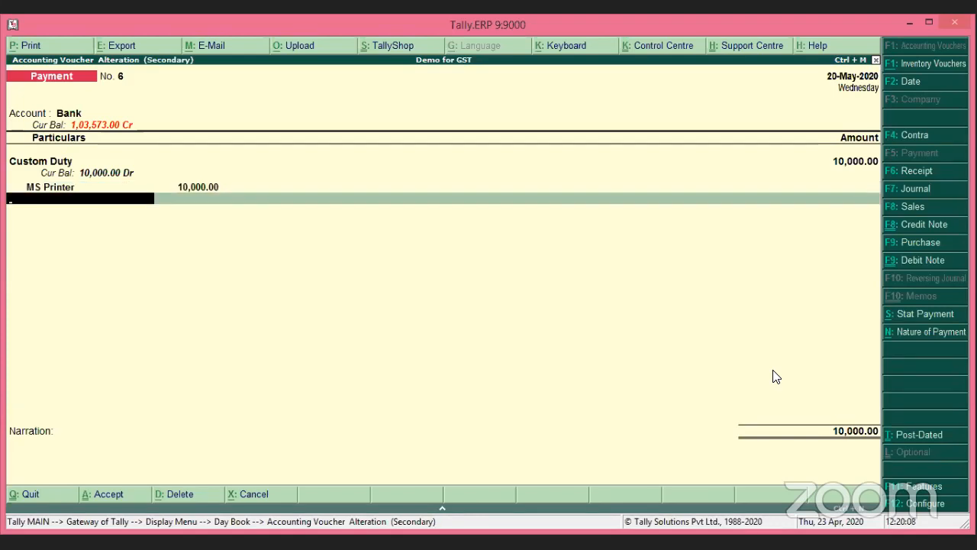
key(Return)
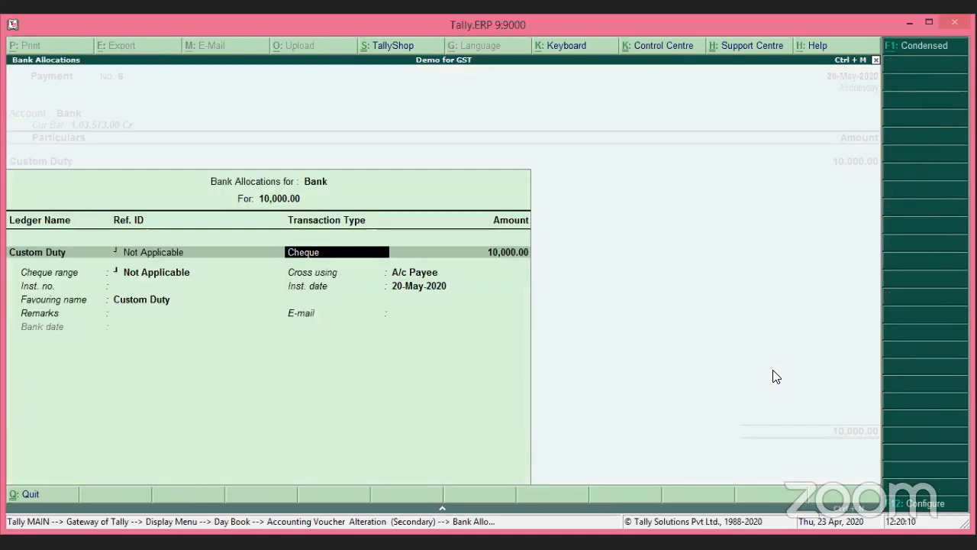
key(Return)
key(Return)
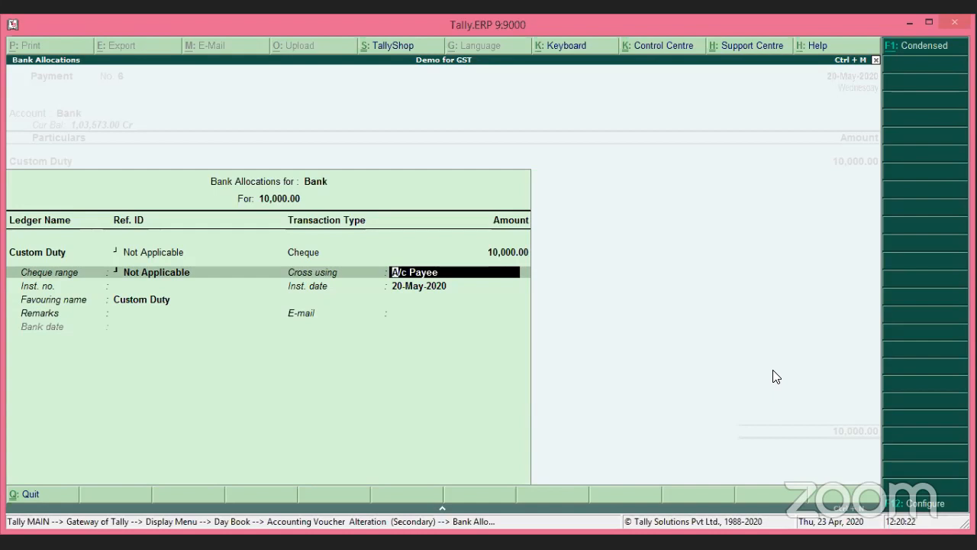
key(Return)
key(Return)
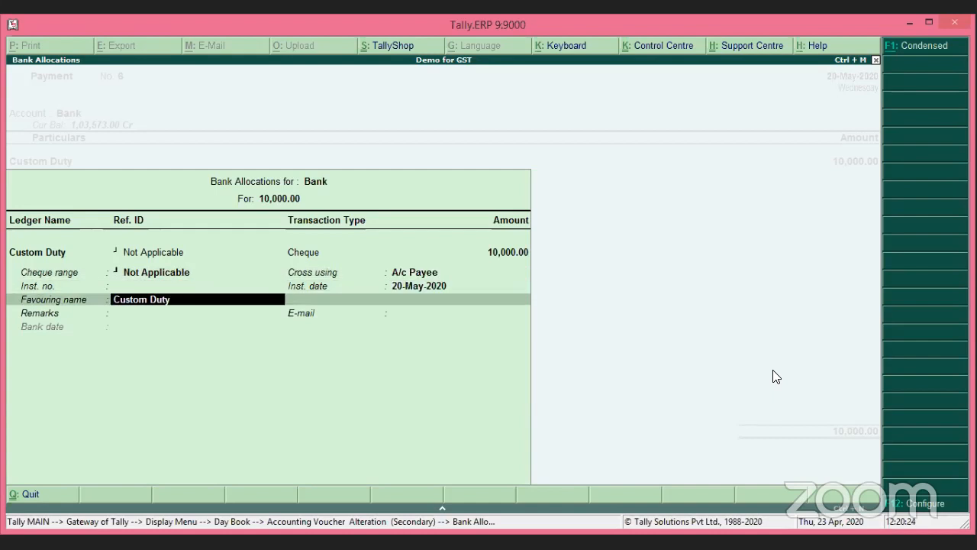
key(Return)
key(Return)
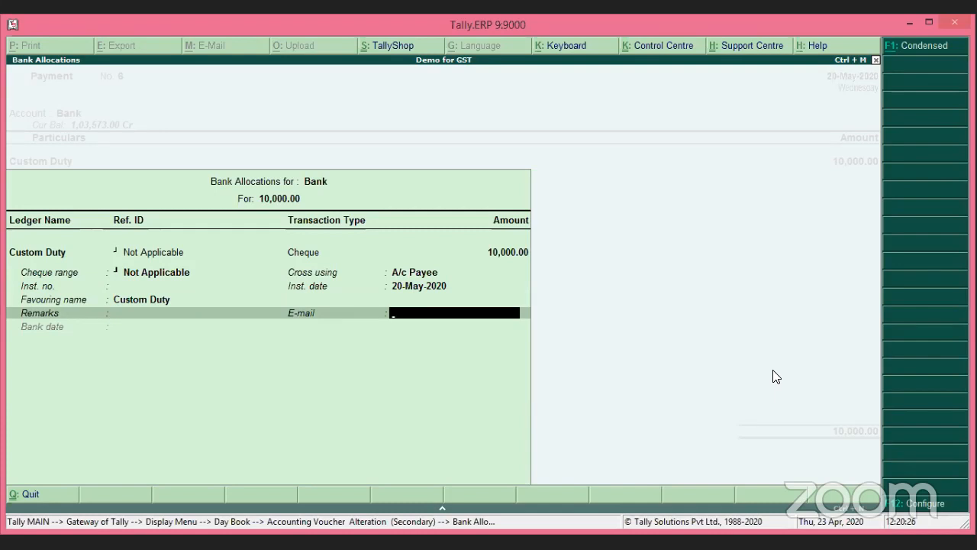
key(BackSpace)
key(BackSpace)
key(BackSpace)
key(BackSpace)
key(BackSpace)
key(BackSpace)
key(BackSpace)
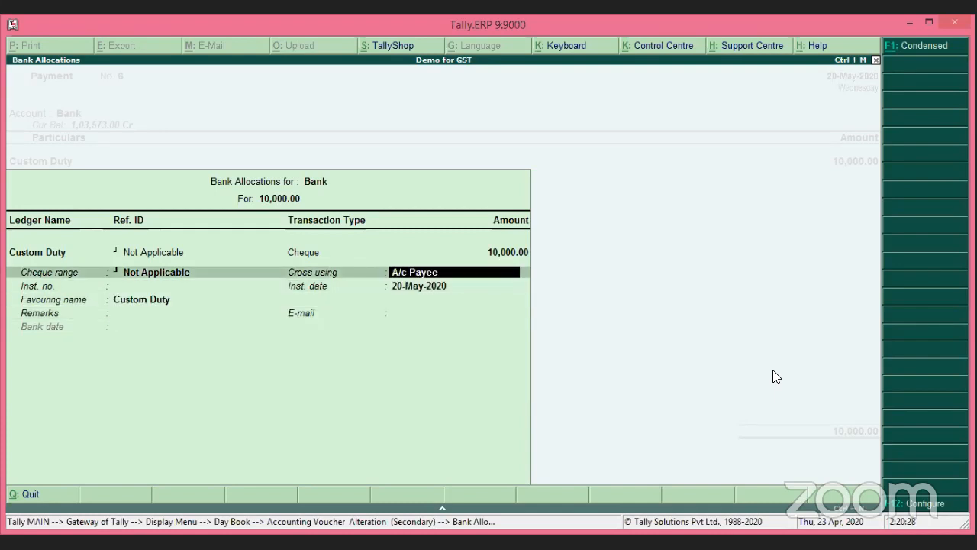
key(BackSpace)
key(BackSpace)
key(Escape)
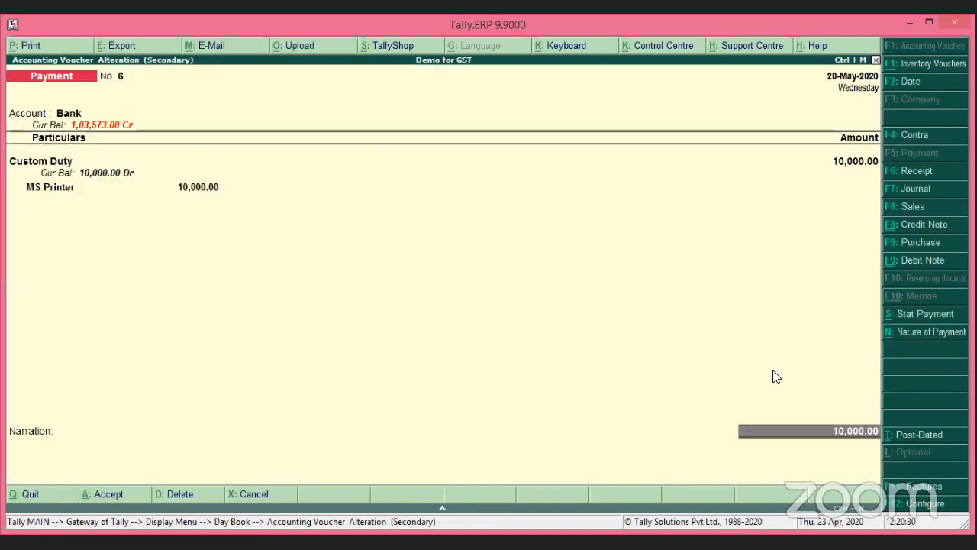
Set the Custom Duty payment voucher's date to 21-May-2020
click(921, 84)
text(21)
key(Return)
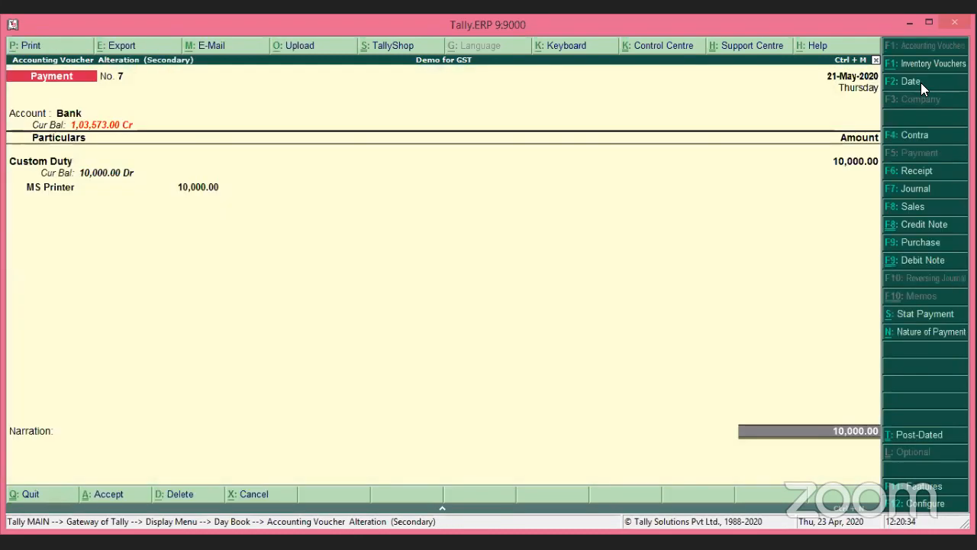
Keep the cheque allocation dated 20-May-2020, leave the narration blank and save the altered Custom Duty payment
key(ctrl+a)
key(Return)
key(Return)
key(Return)
key(Return)
key(Return)
key(Return)
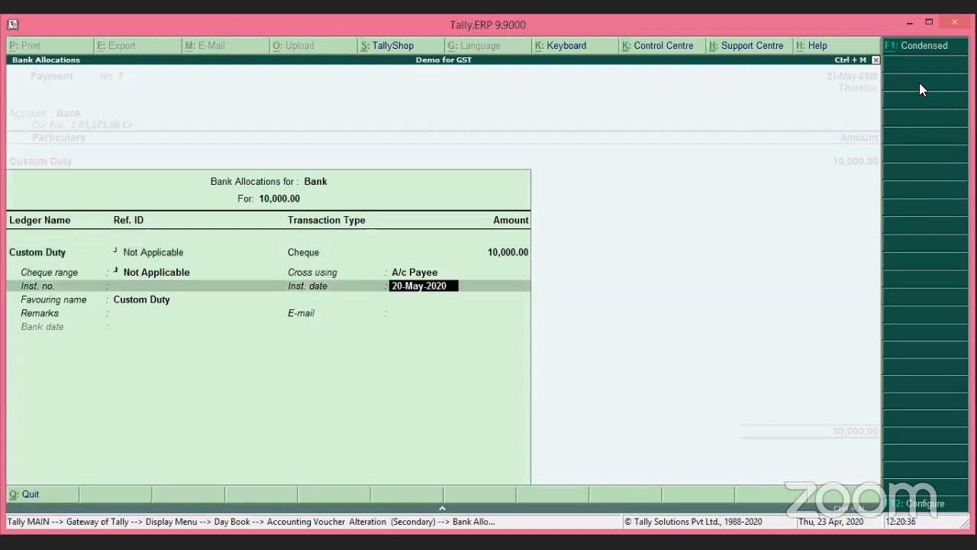
key(Return)
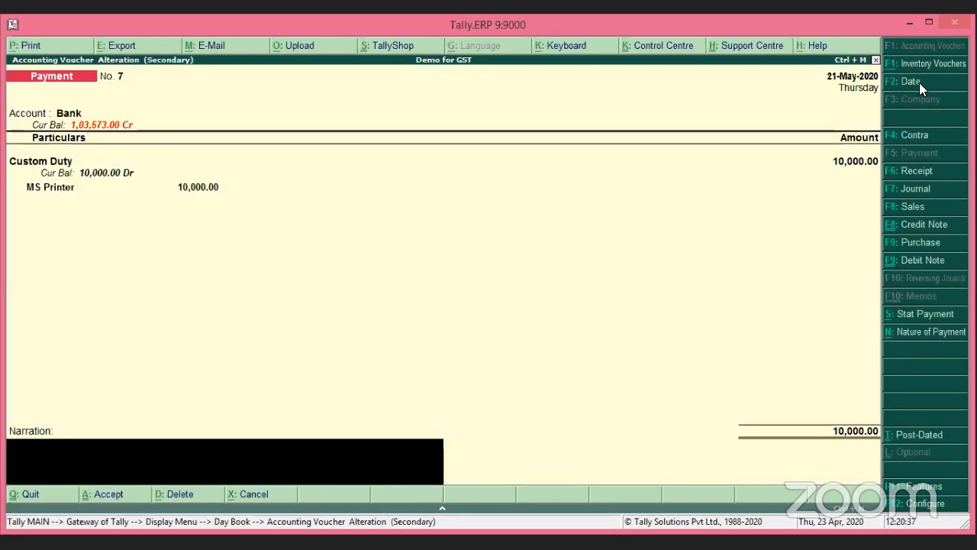
key(Return)
key(Return)
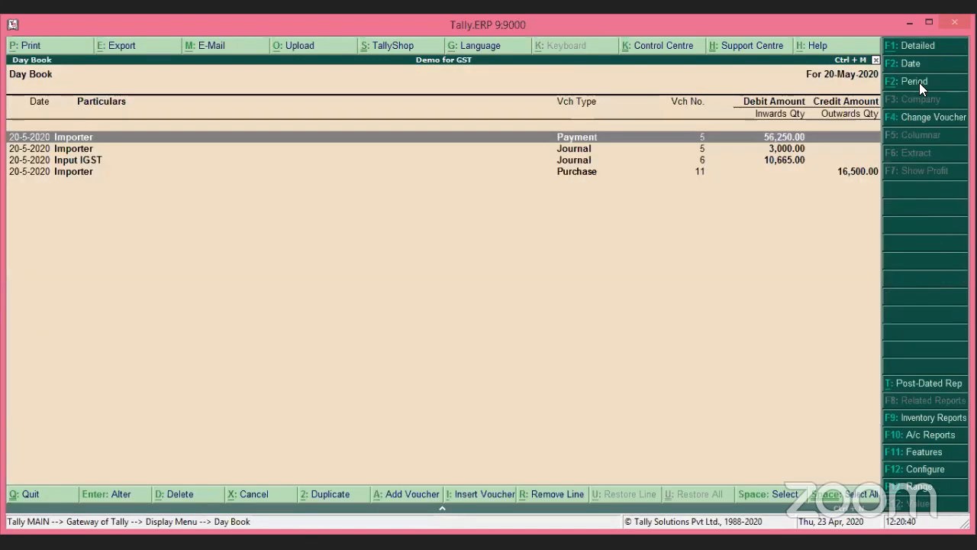
Examine the Day Book in detailed format and switch its date to 21-May-2020
key(Down)
key(Down)
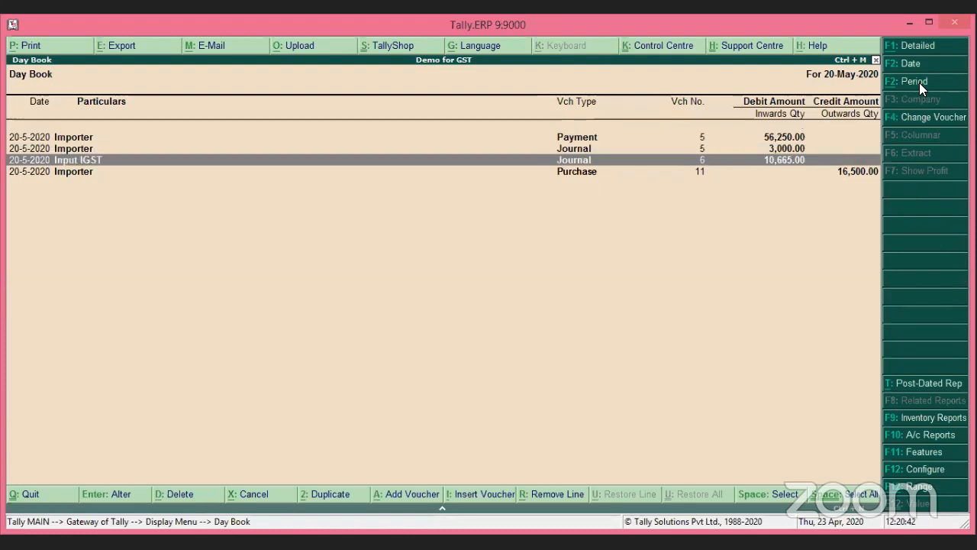
click(920, 49)
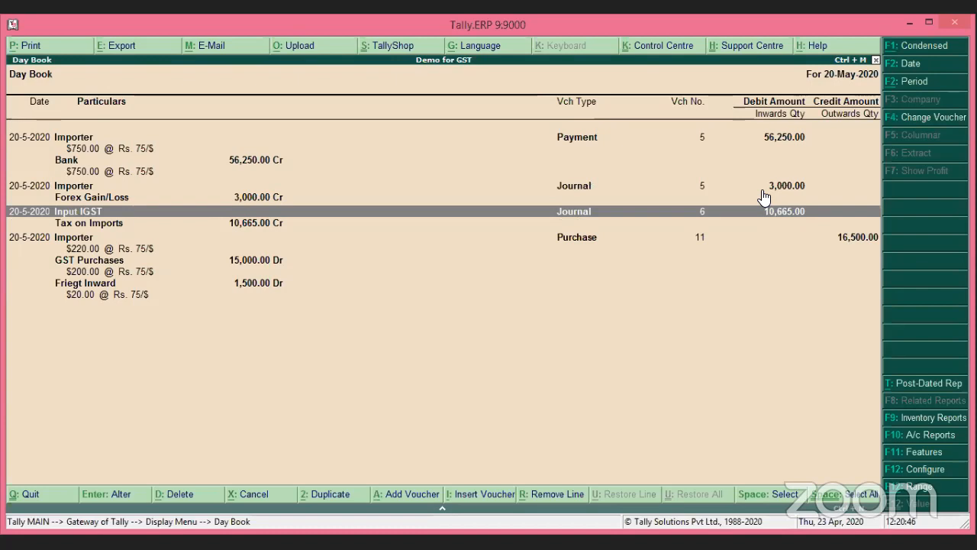
key(Down)
key(Up)
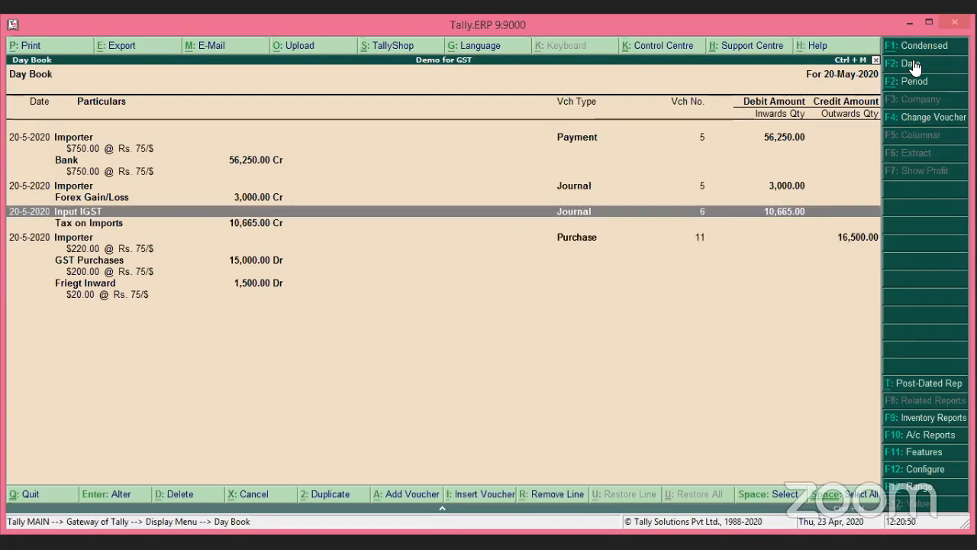
key(F2)
text(21)
key(Return)
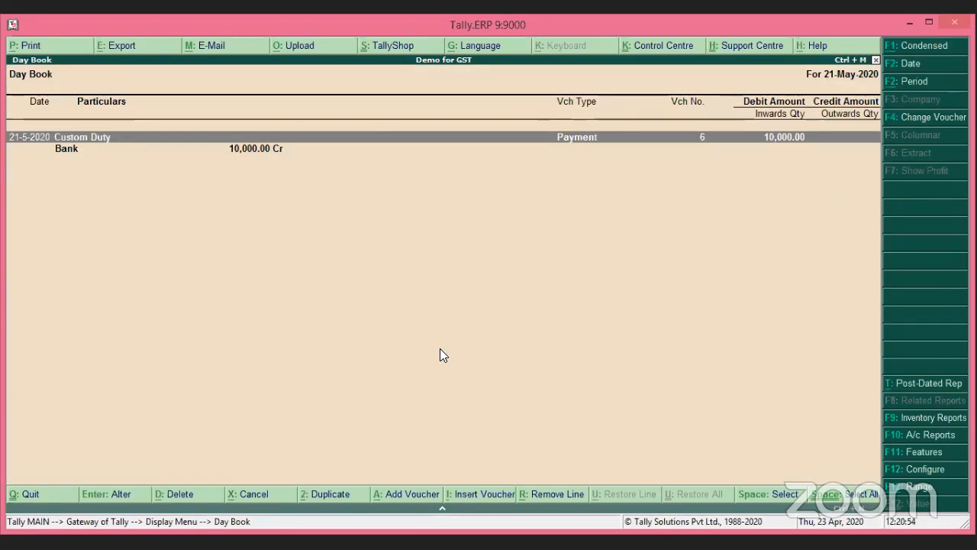
Display the monthly stock summary of the Barcode Printer item from the Inventory Books
key(Escape)
key(Escape)
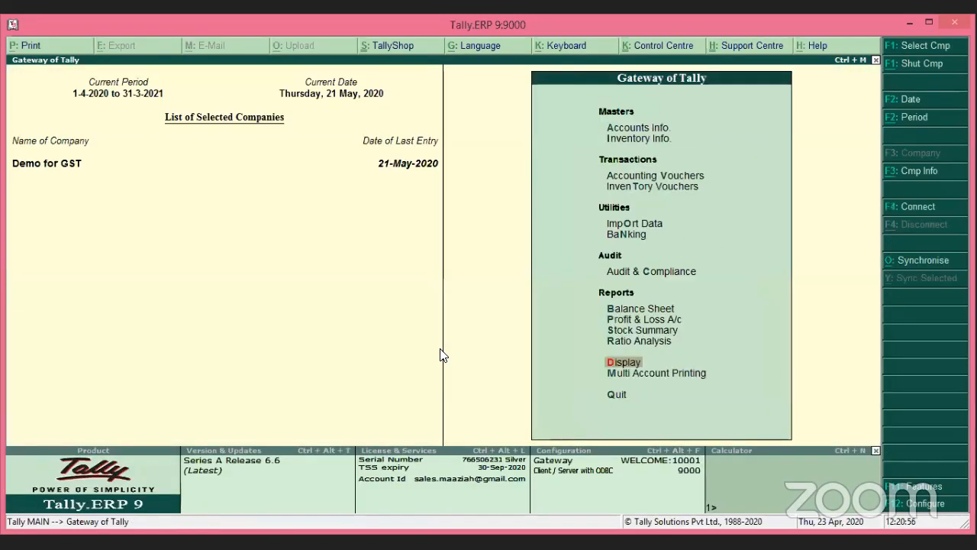
key(Return)
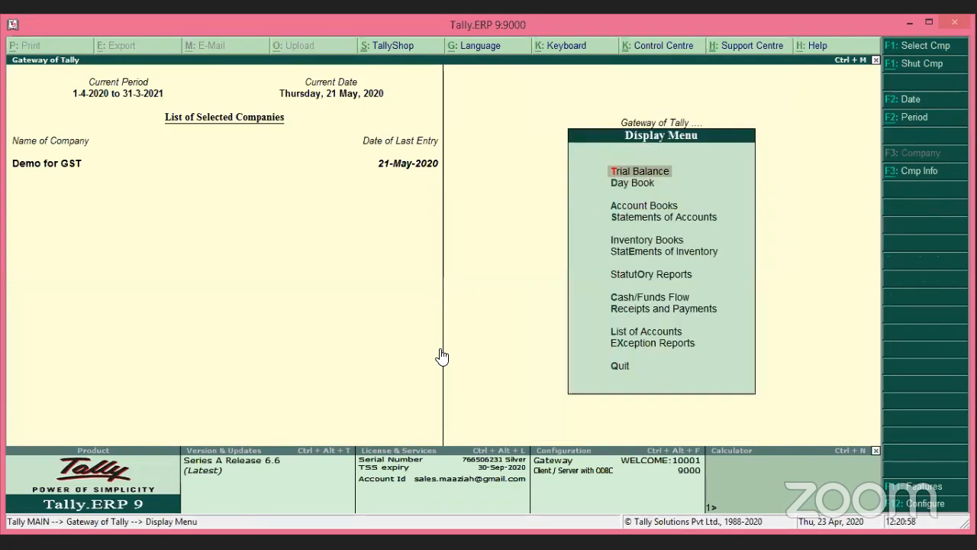
key(Down)
key(Down)
key(Down)
key(Down)
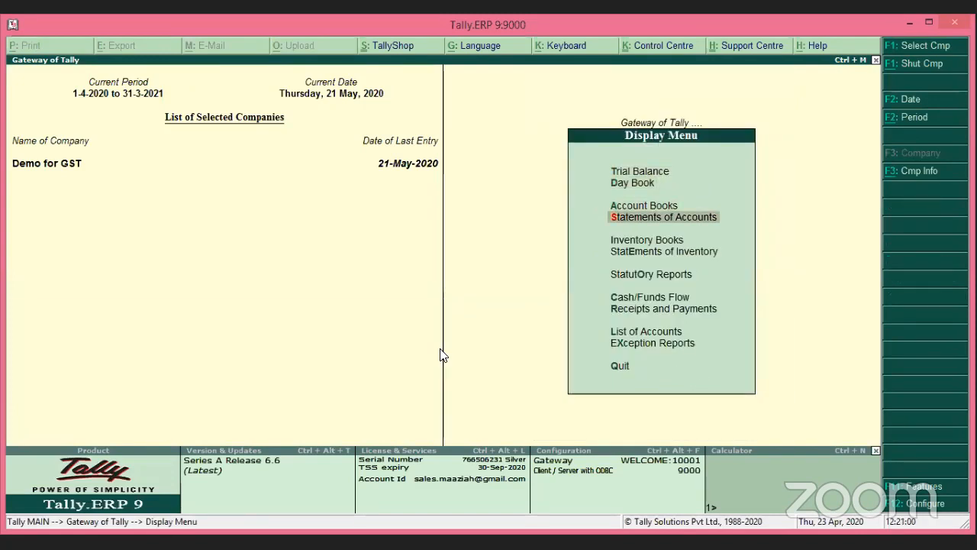
key(Return)
key(Return)
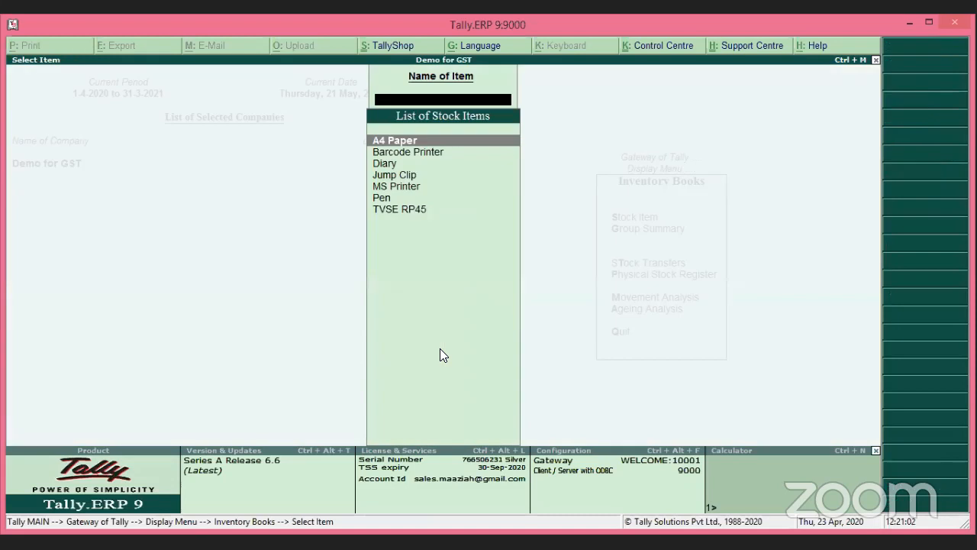
key(Down)
key(Return)
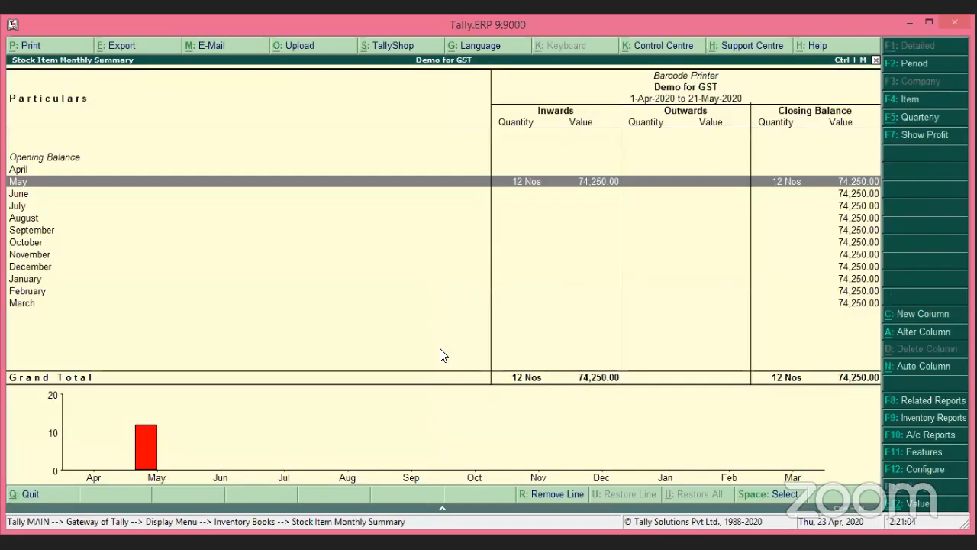
Examine the May stock vouchers of the Barcode Printer and the MS Printer, returning to the Gateway of Tally
key(Return)
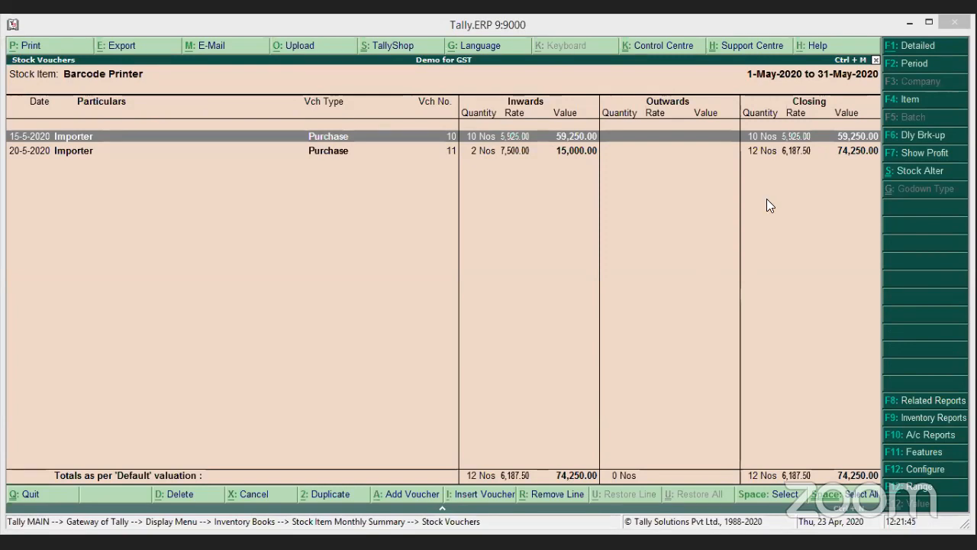
key(Escape)
key(Escape)
key(Down)
key(Down)
key(Down)
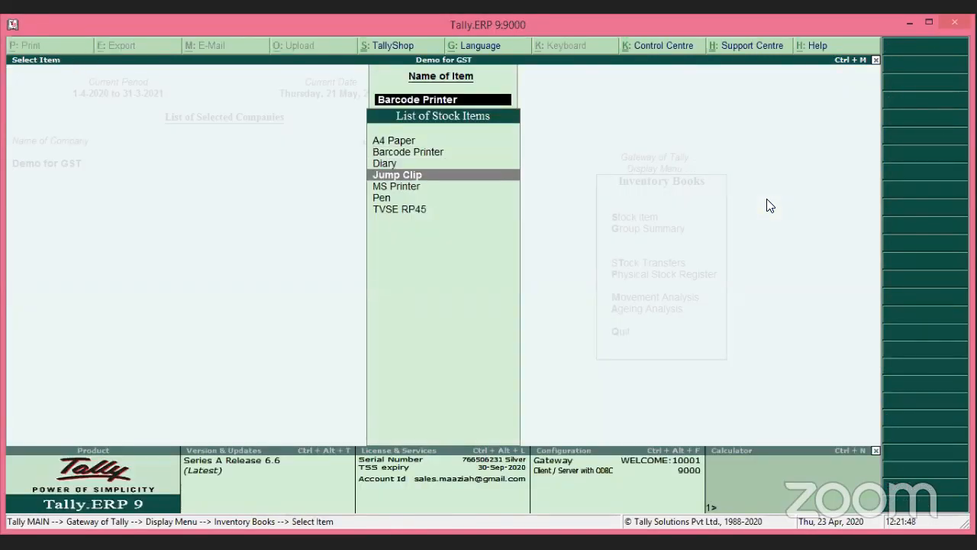
key(Return)
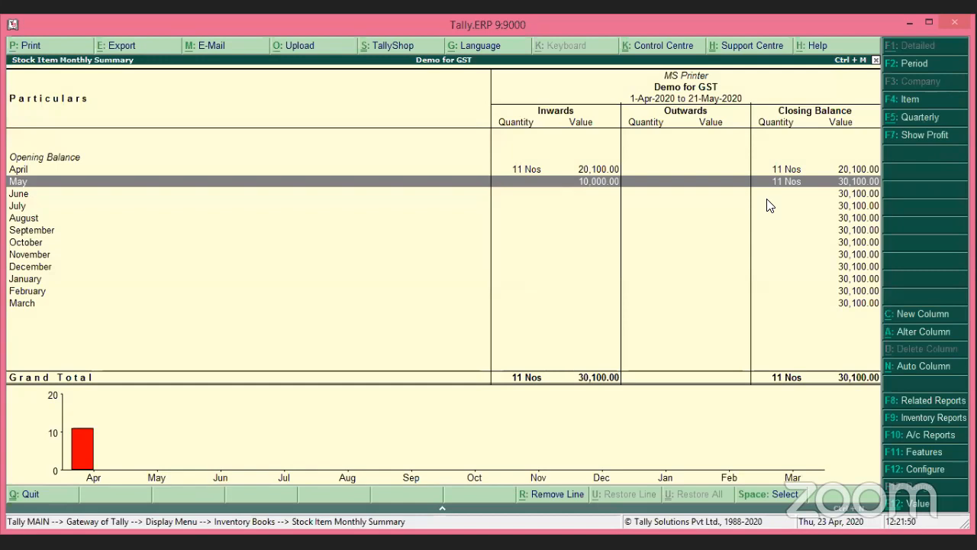
key(Return)
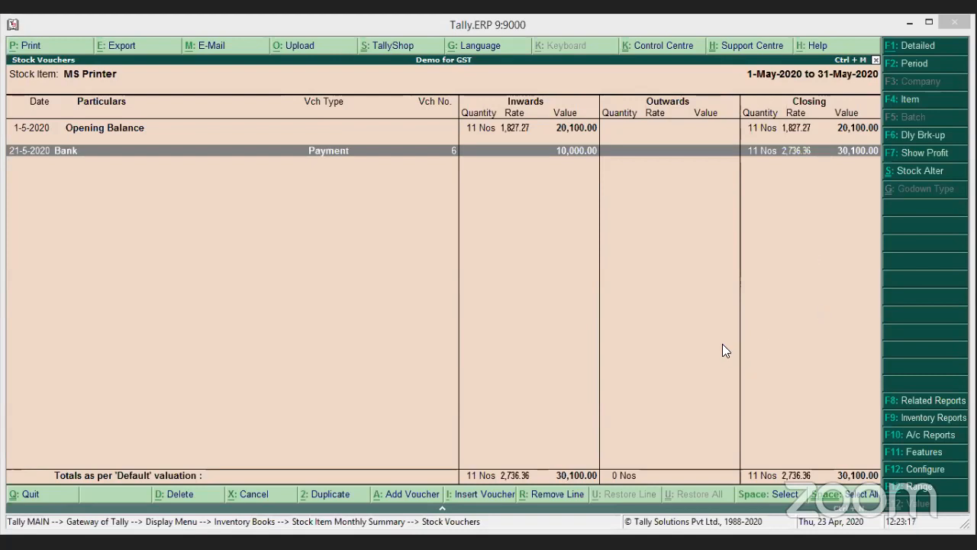
key(Escape)
key(Escape)
key(Escape)
key(Escape)
key(Escape)
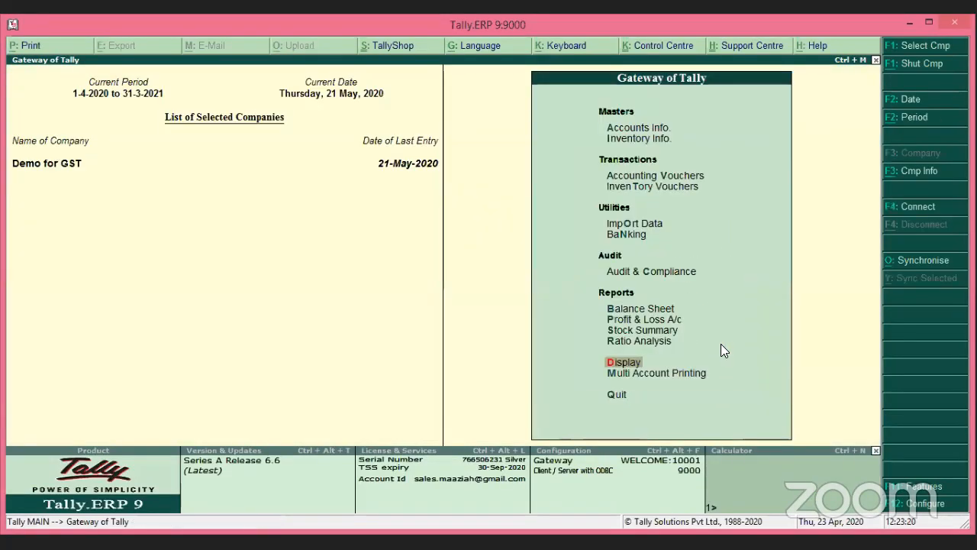
Open a new purchase voucher for entry in Accounting Vouchers
key(Up)
key(Up)
key(Up)
key(Up)
key(Up)
key(Up)
key(Up)
key(Up)
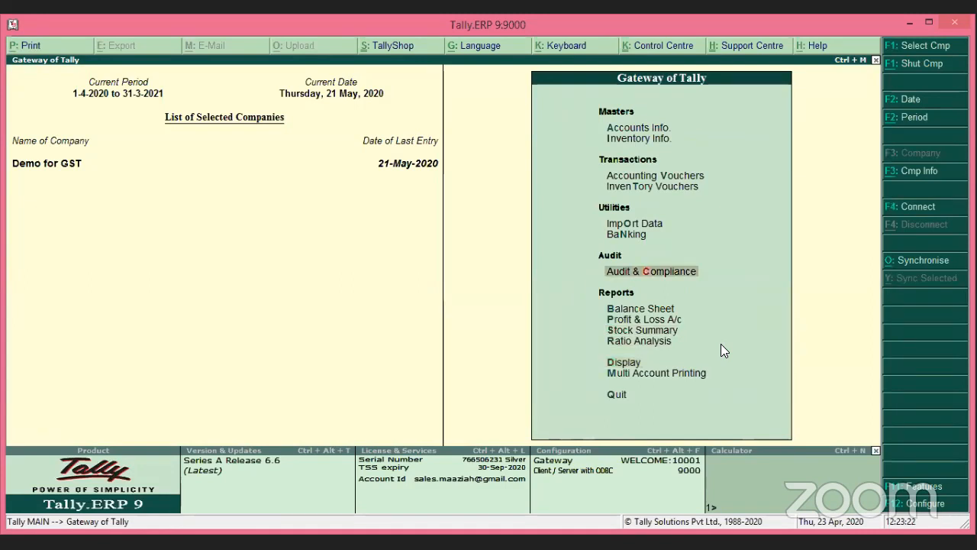
key(Up)
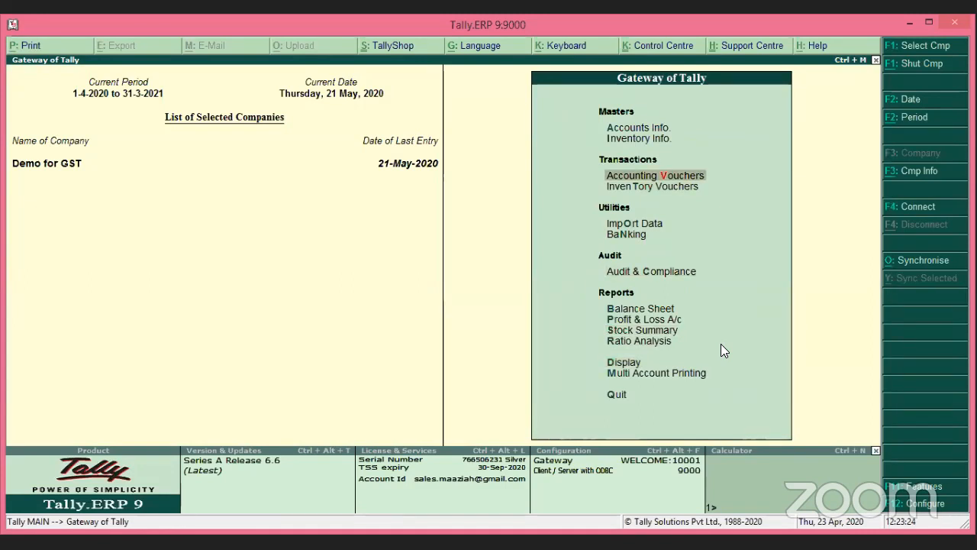
key(Return)
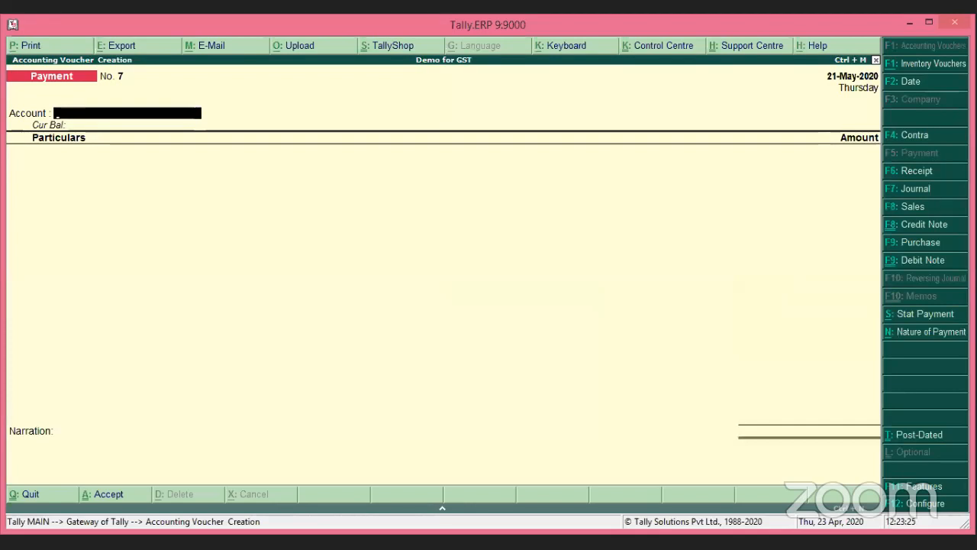
click(947, 245)
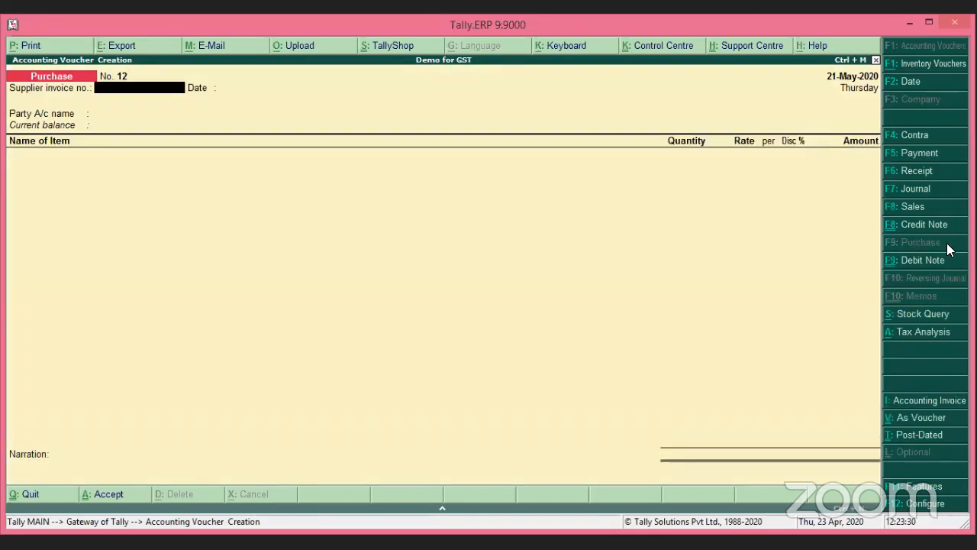
Enter supplier invoice number 5353 dated 21-May-2020 and choose Importer as the party account
text(5353)
key(Return)
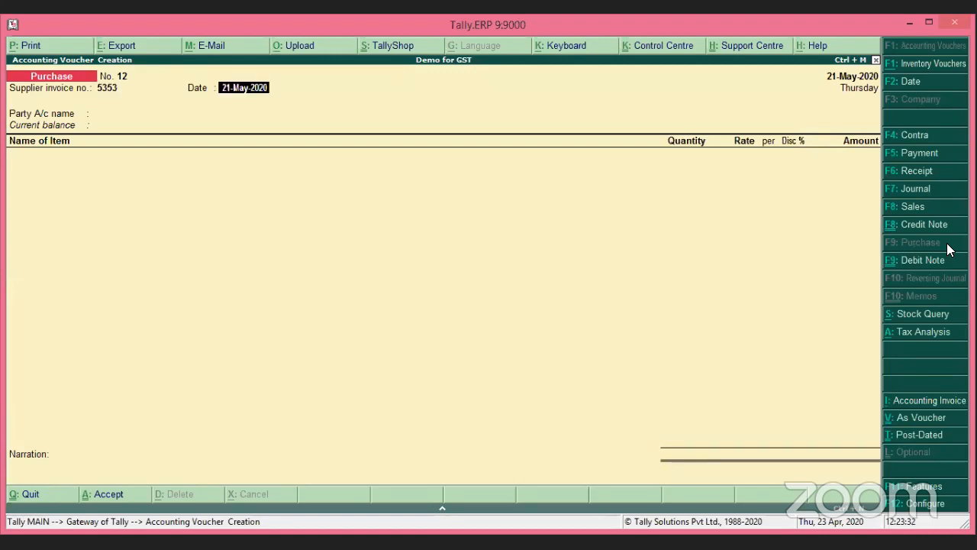
key(Return)
text(im)
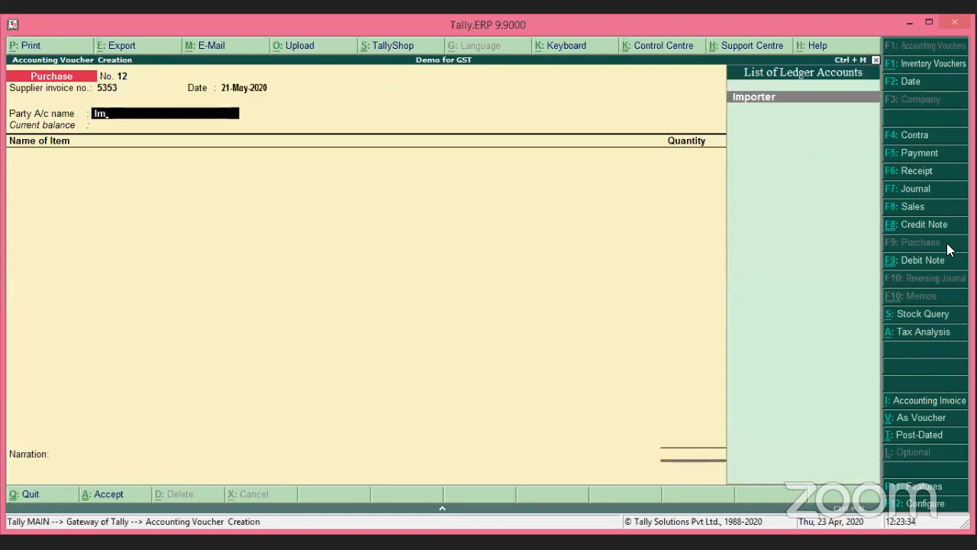
key(Return)
key(Return)
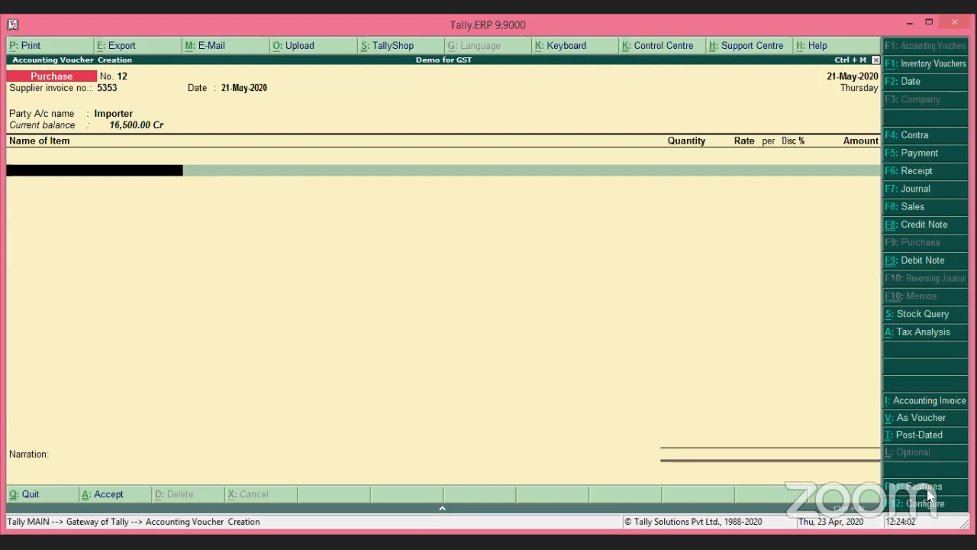
Set Integrate accounts and inventory to No in the accounting features, save, and return to the purchase voucher's item line
key(F11)
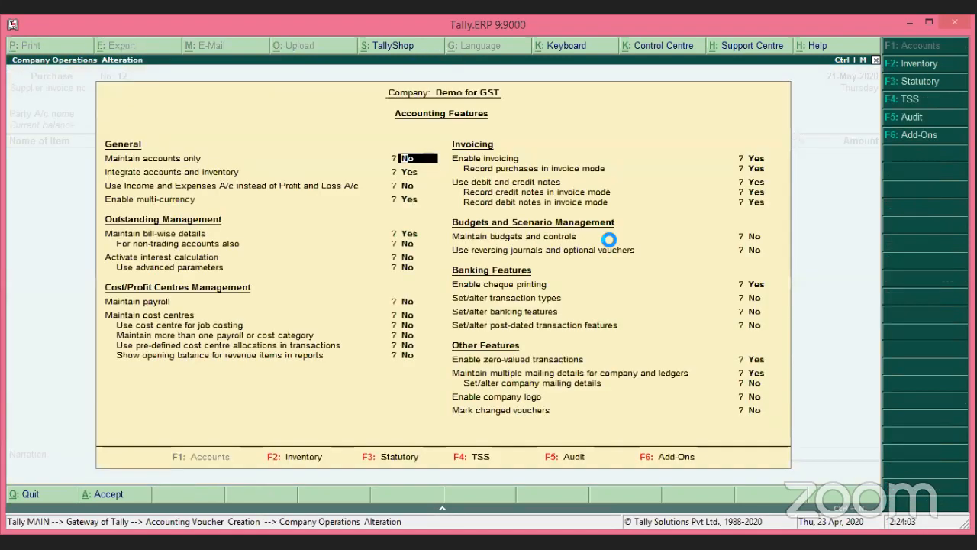
key(Return)
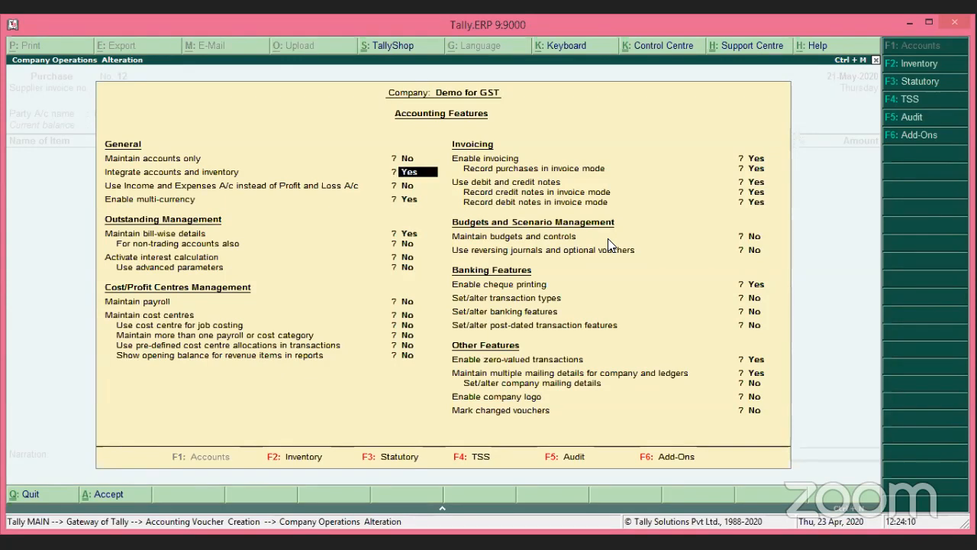
text(n)
key(Return)
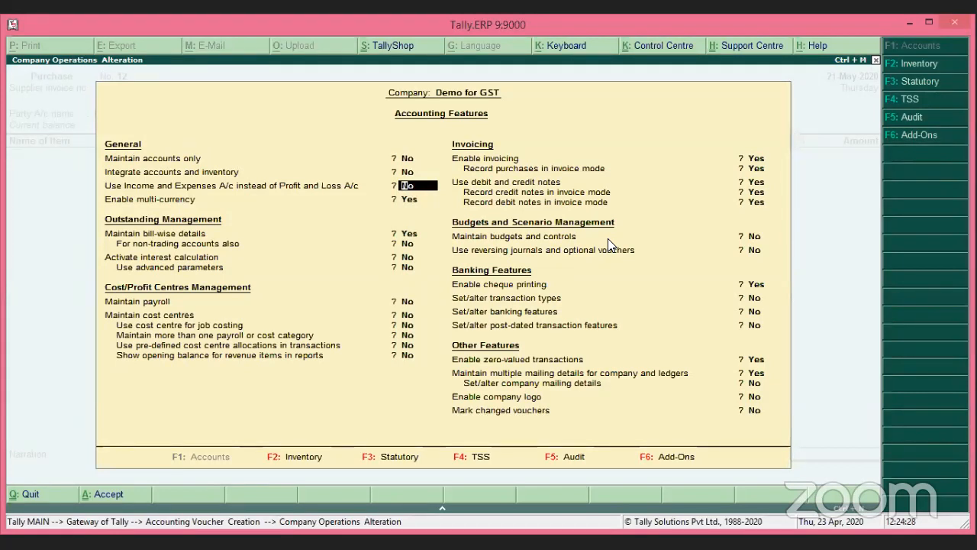
key(ctrl+a)
key(Return)
key(Return)
key(Return)
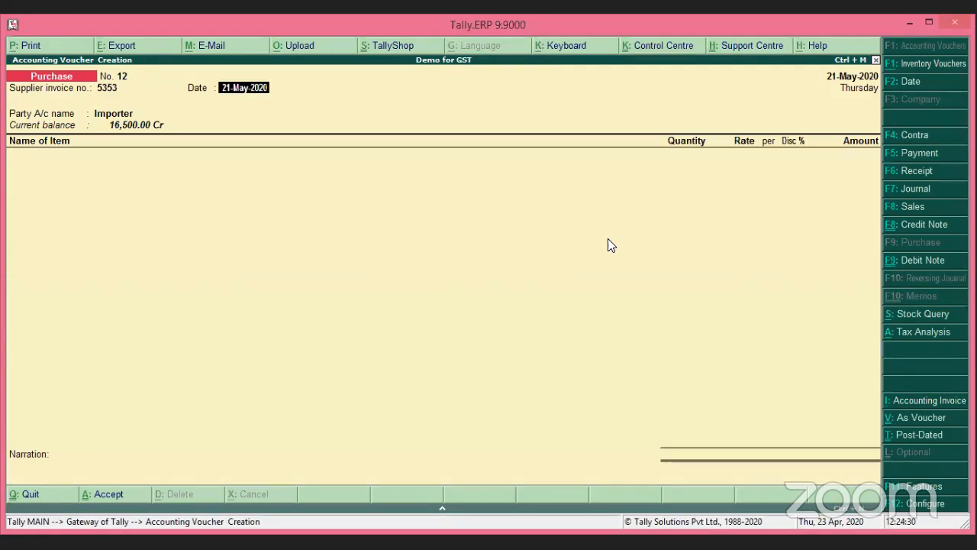
key(ctrl+a)
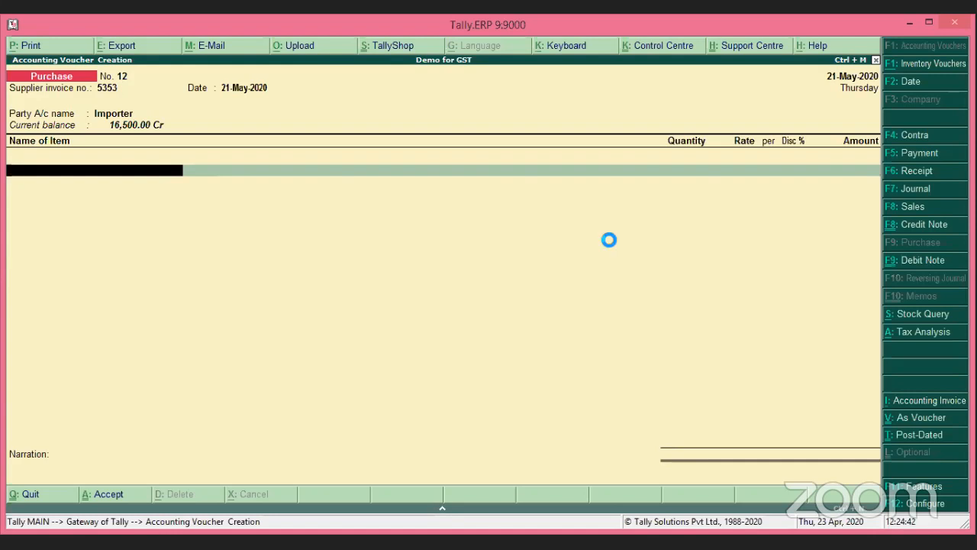
Start creating a new stock item from the voucher's item line and name it Smart TV
key(alt+c)
text(TV)
key(BackSpace)
key(BackSpace)
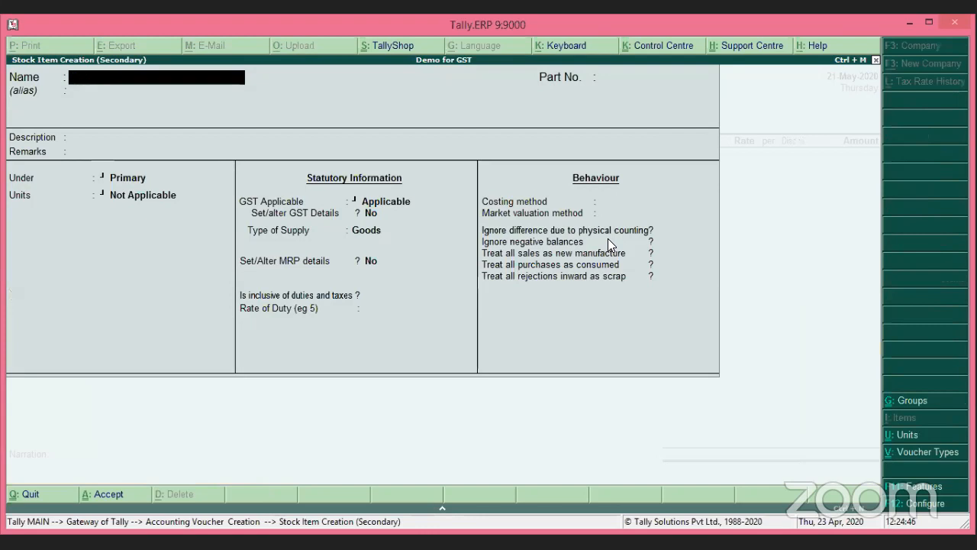
text(M)
key(BackSpace)
text(Samrt)
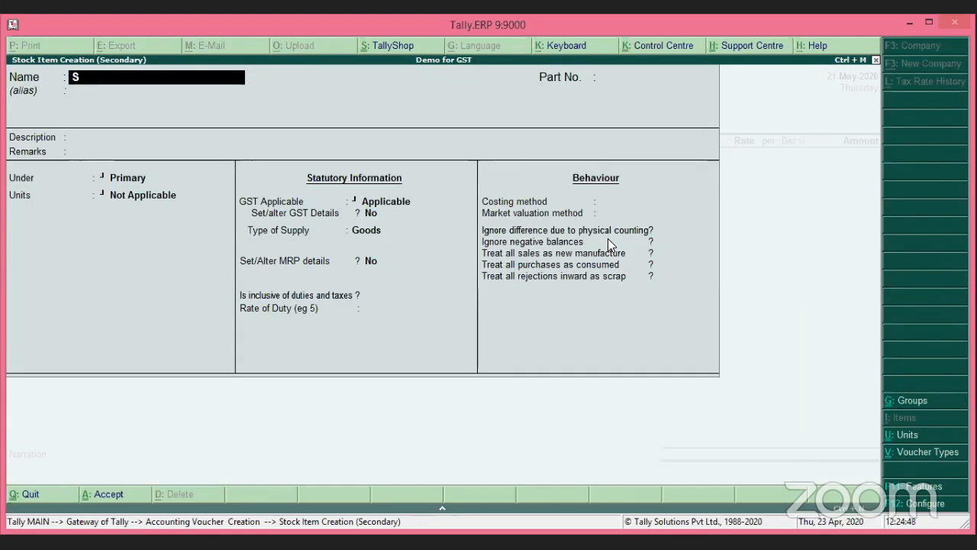
key(BackSpace)
key(BackSpace)
key(BackSpace)
key(BackSpace)
text(mart TV)
key(Return)
Keep Smart TV under Primary with Nos as its unit, no components or standard rates, and GST applicable
key(Return)
key(Return)
key(Return)
key(Return)
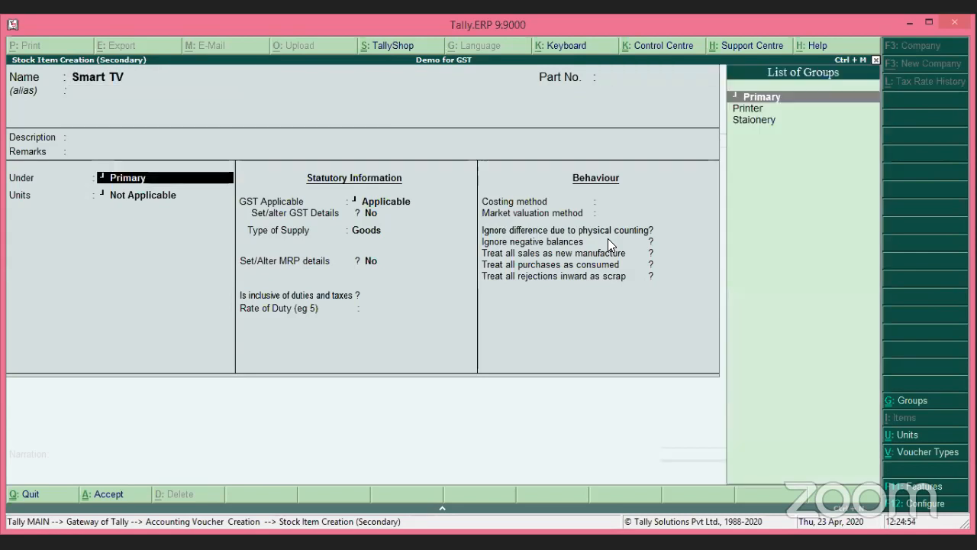
key(Return)
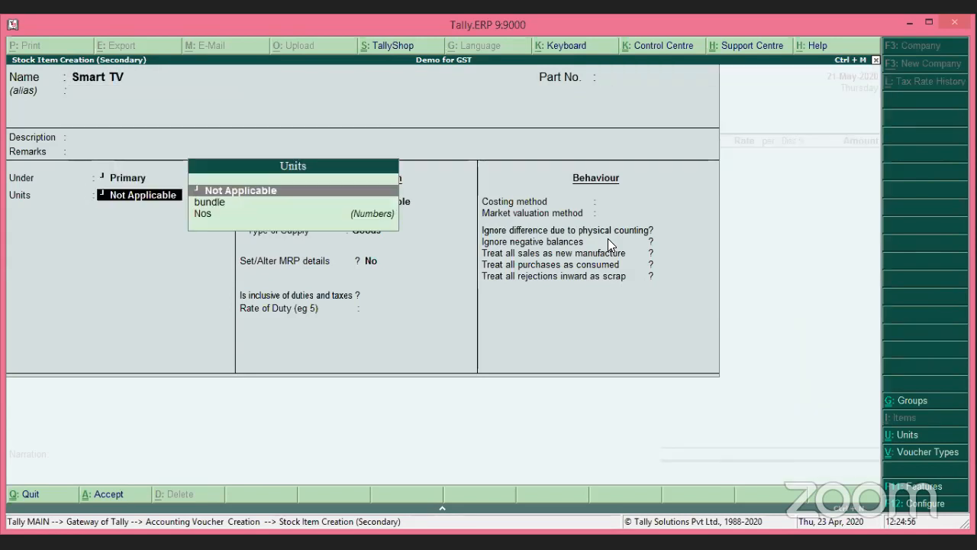
key(Down)
key(Down)
key(Return)
key(Return)
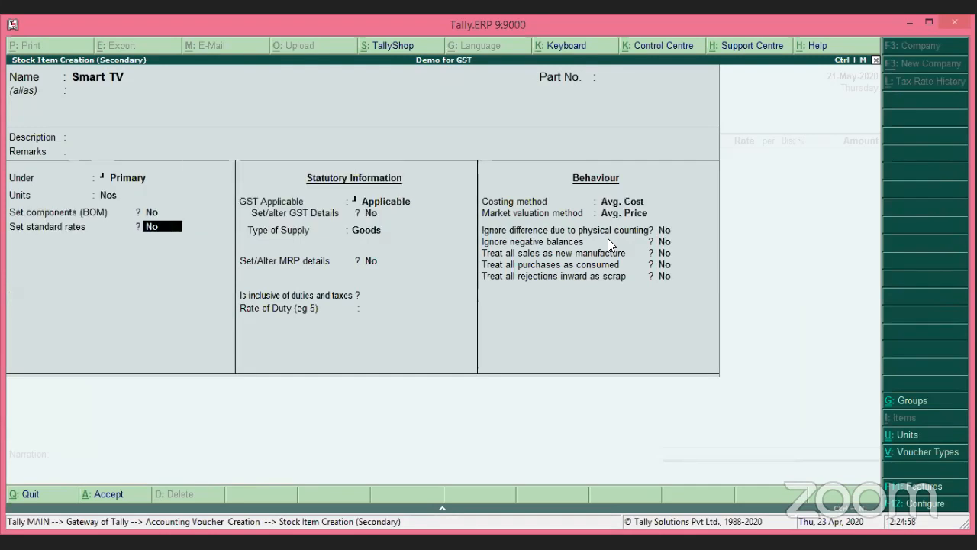
key(Return)
key(Return)
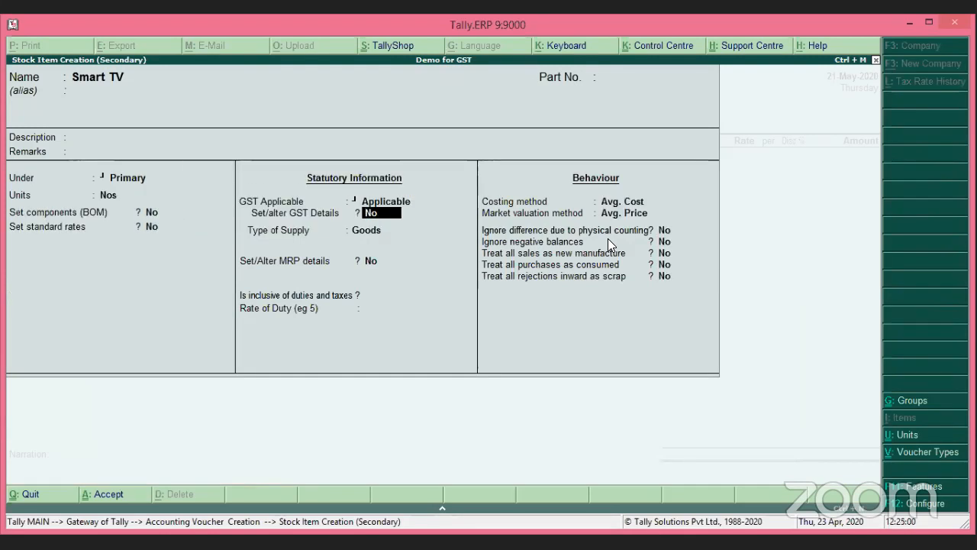
Turn on GST details for Smart TV and enter HSN/SAC 5766, keeping non-GST goods at No and calculation On Value
key(y)
key(Return)
key(Return)
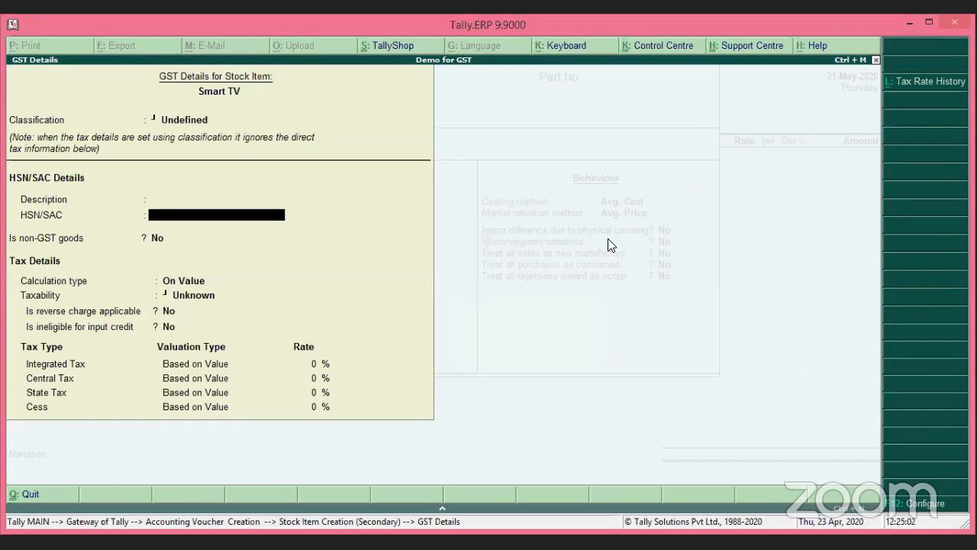
text(5766)
key(Return)
key(Return)
key(Return)
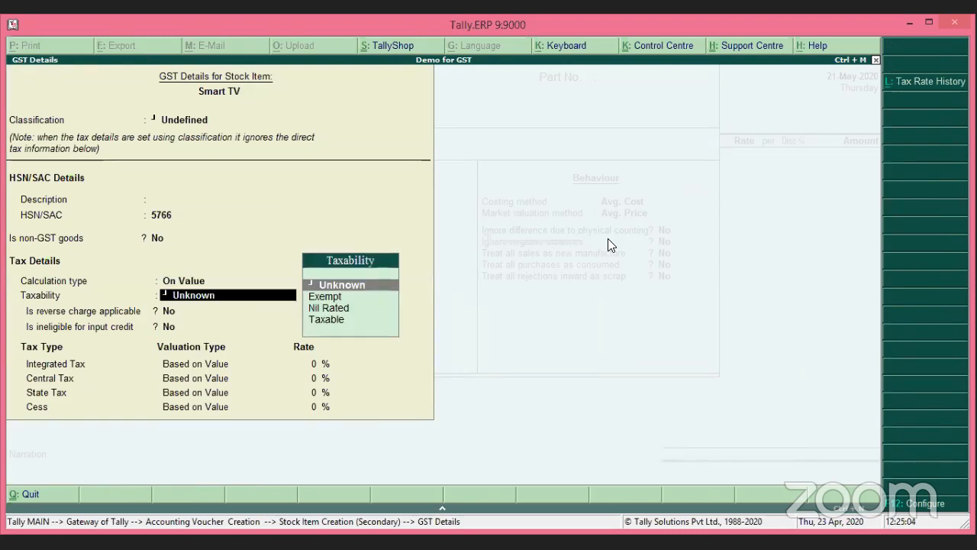
Set Smart TV's taxability to Taxable with 18% integrated tax, without reverse charge, and accept the GST details
key(Down)
key(Down)
key(Down)
key(Return)
key(Return)
key(Return)
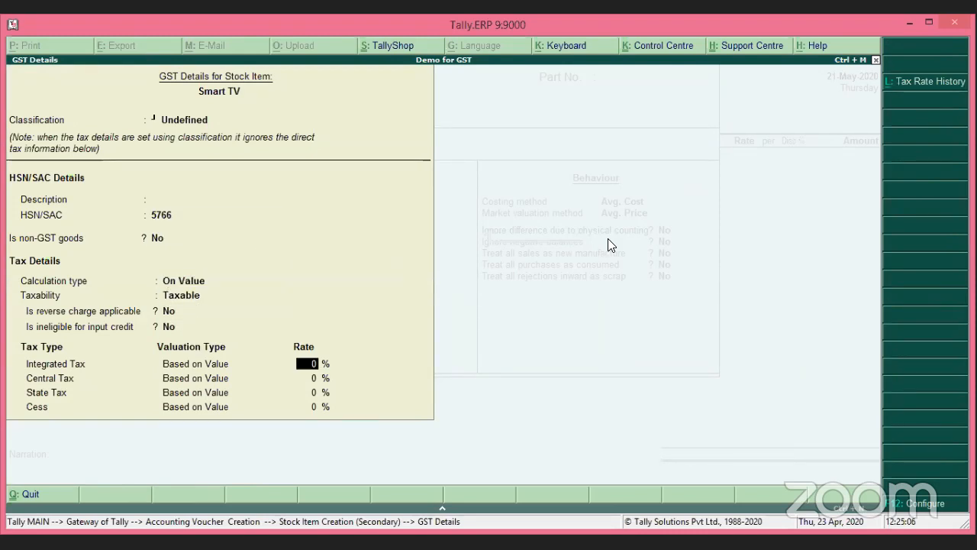
text(18)
key(Return)
key(Return)
key(Return)
key(Return)
key(Return)
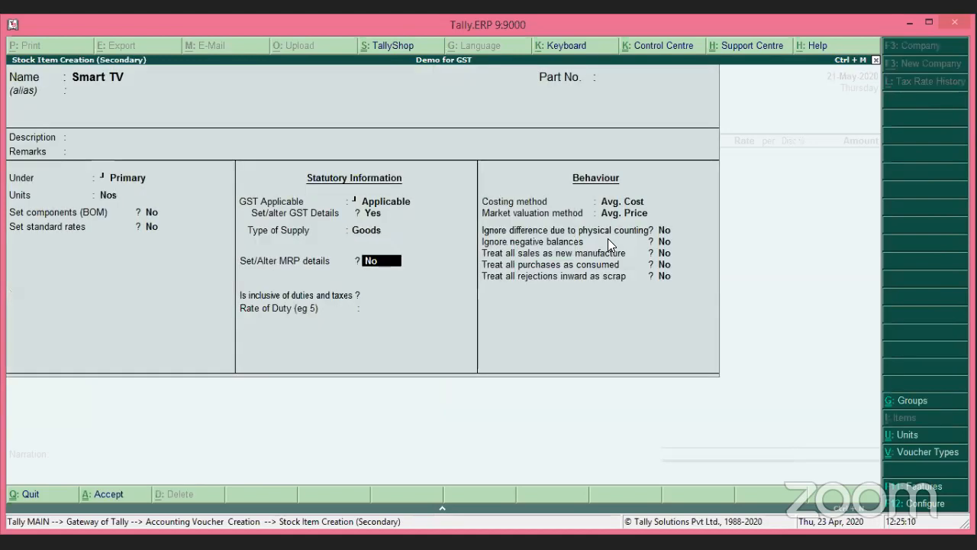
Save the Smart TV item, leave its description blank and enter a quantity of 1 Nos in the purchase voucher
key(ctrl+a)
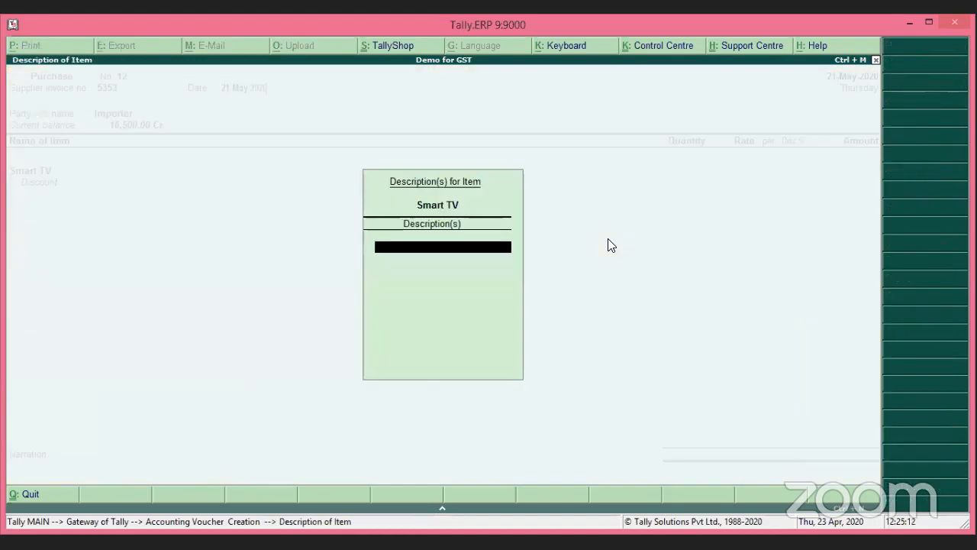
key(Return)
text(1)
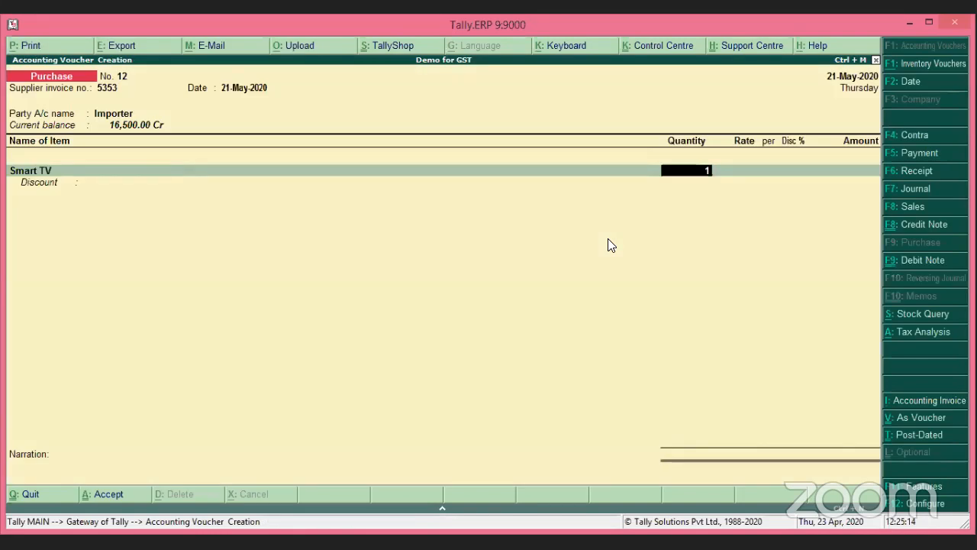
key(Return)
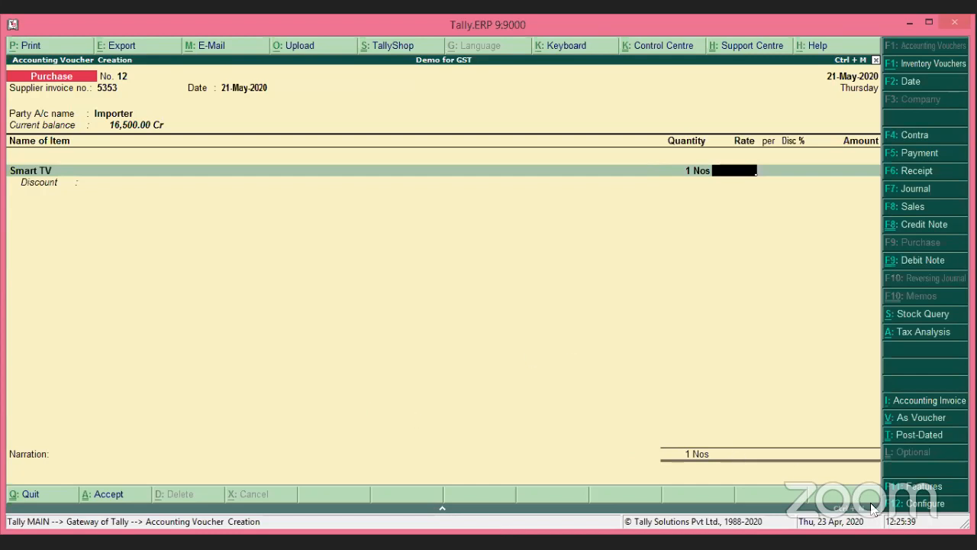
Examine the standard and advanced configuration options of the purchase invoice without changing them
key(F12)
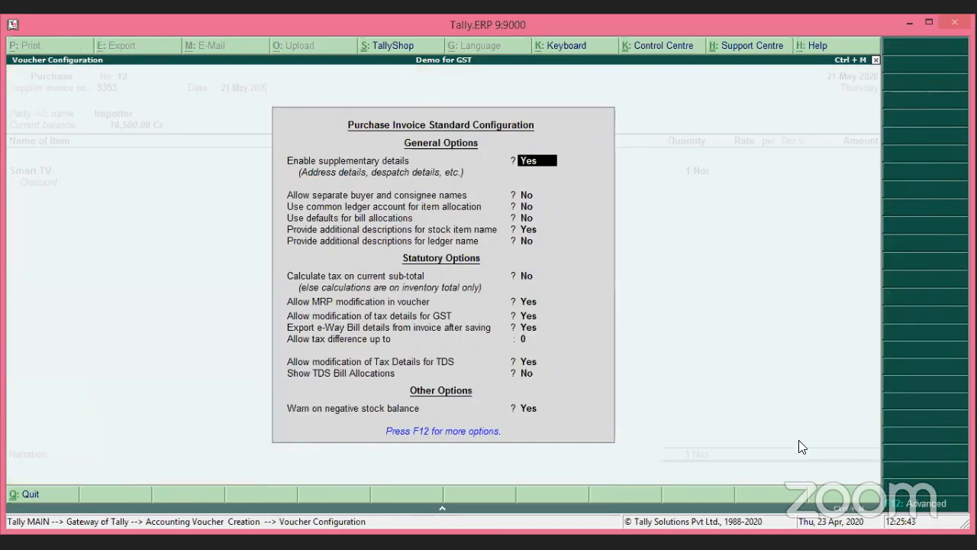
key(F12)
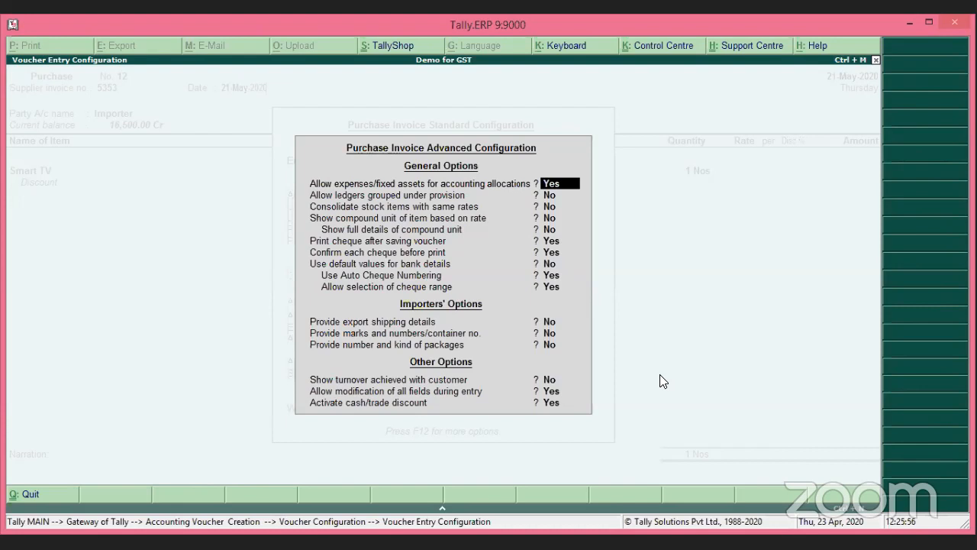
key(Return)
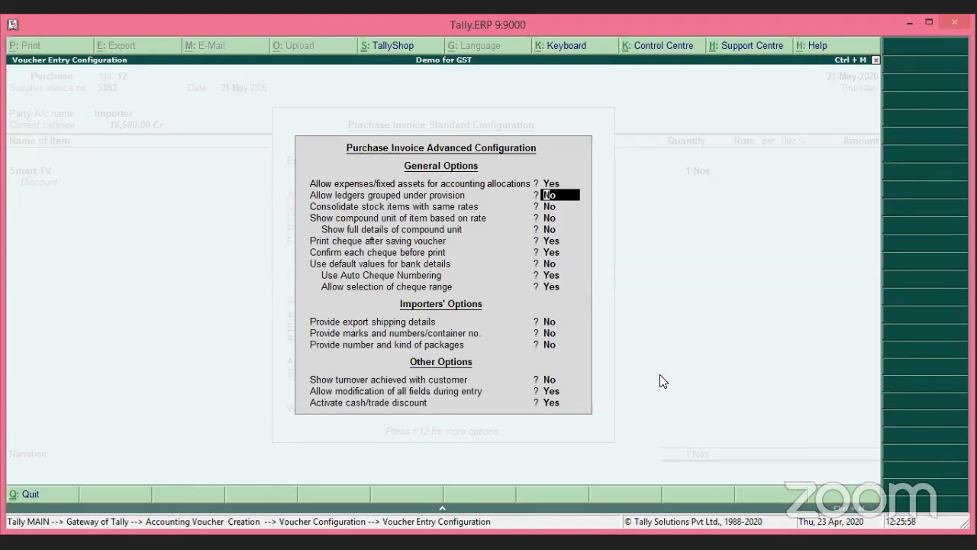
key(Escape)
key(Escape)
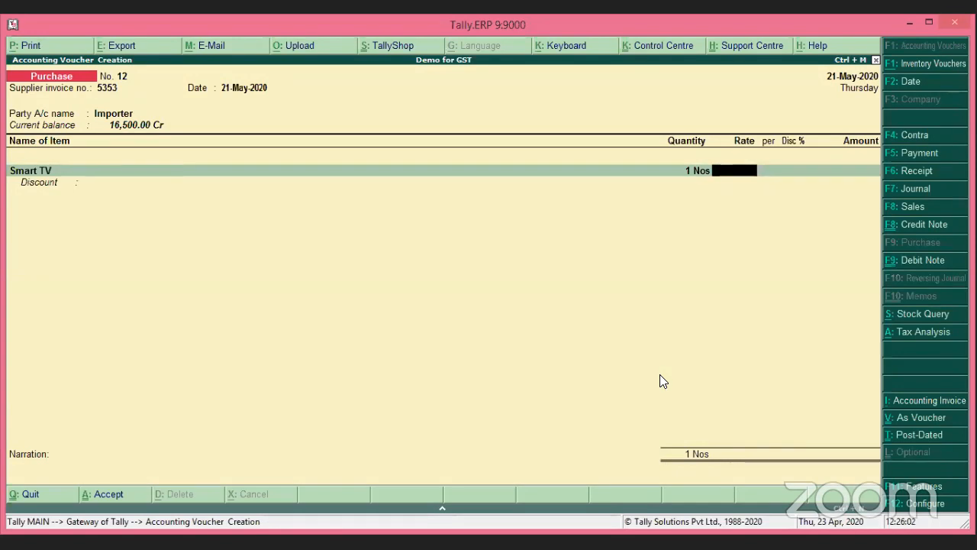
Set the Smart TV rate to $125 per Nos
text($125)
key(Return)
key(Return)
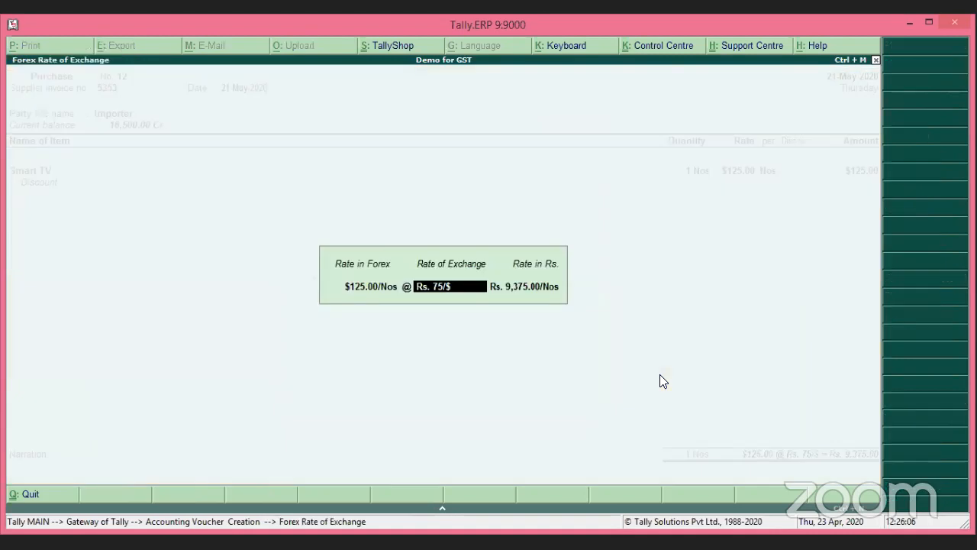
Accept the Rs. 75/$ exchange rate for Smart TV and keep the $125 amount without a discount percentage
key(Return)
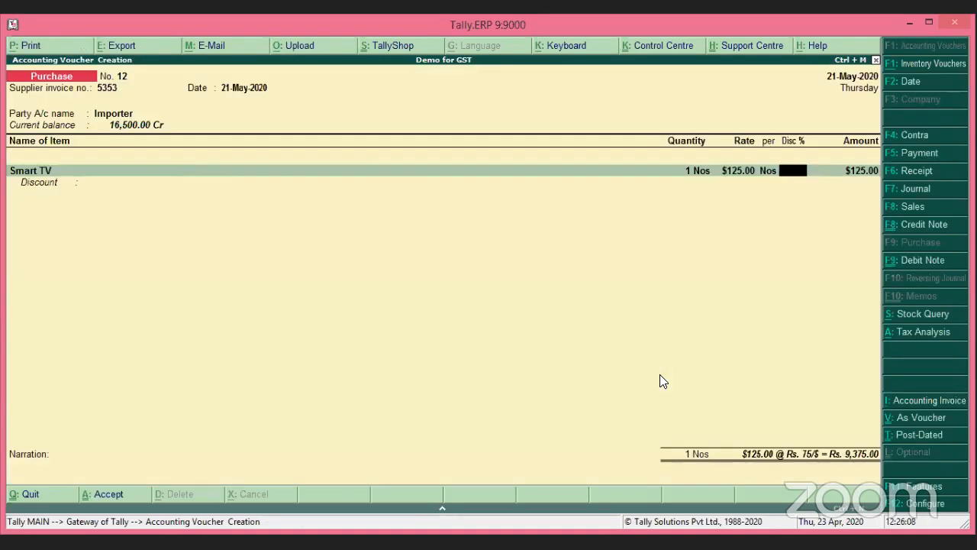
key(Return)
key(Return)
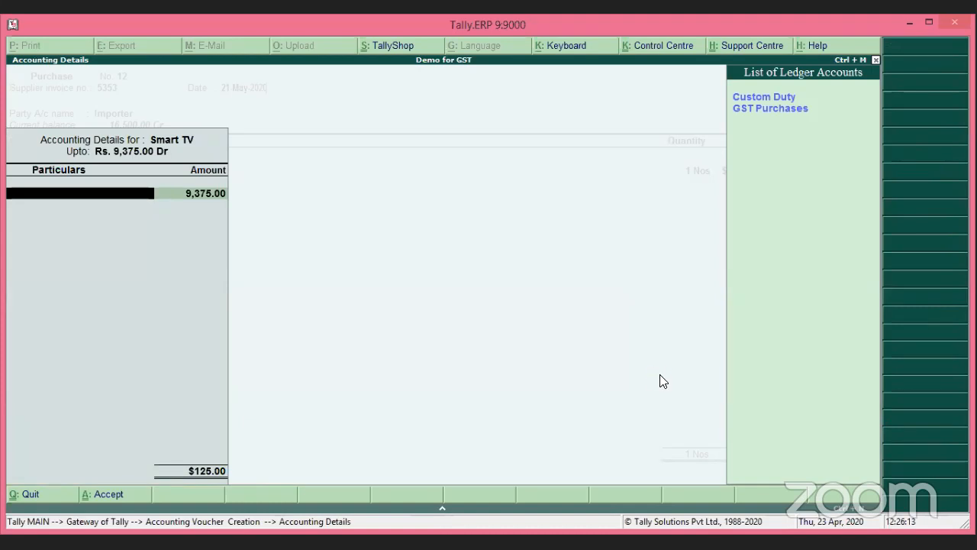
Start a new ledger named TV from the Smart TV accounting allocation and place it under Fixed Assets
key(alt+c)
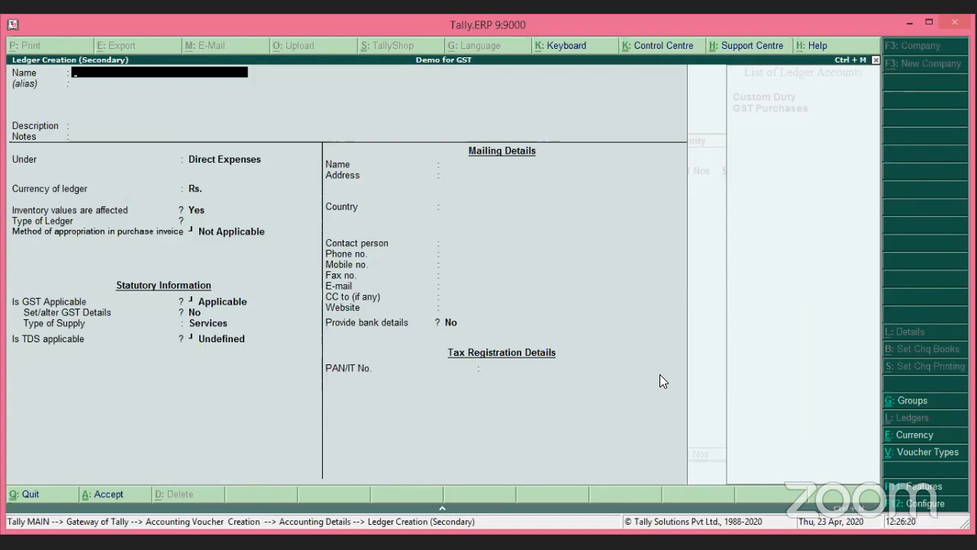
text(V)
key(Return)
key(Return)
key(Return)
key(Return)
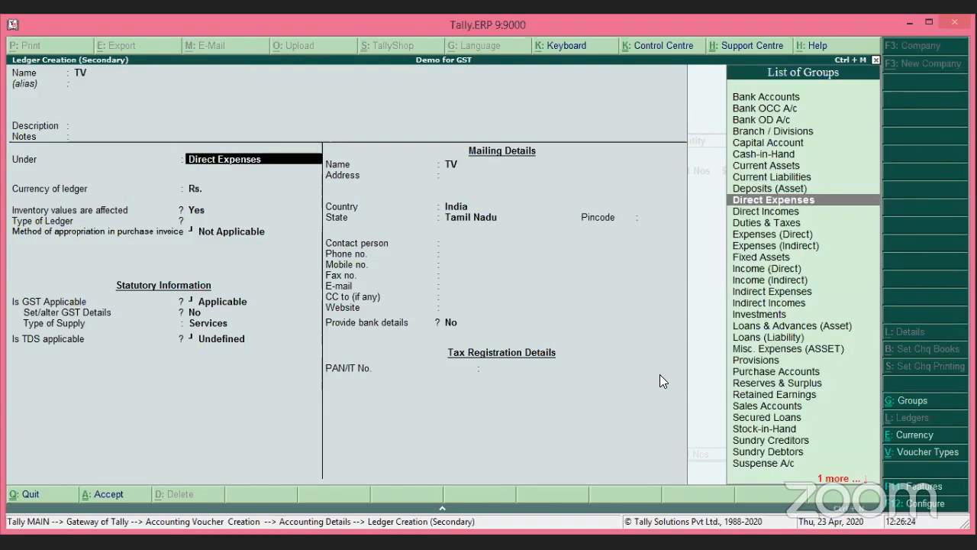
text(fi)
key(Return)
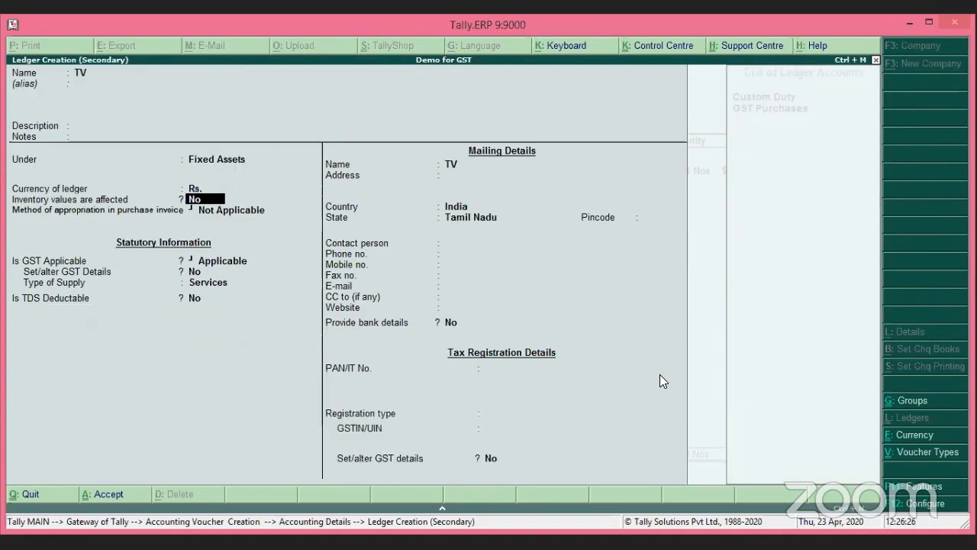
Set the TV ledger to affect inventory values, with GST applicable, supply type Goods and no TDS deduction, and save it
text(y)
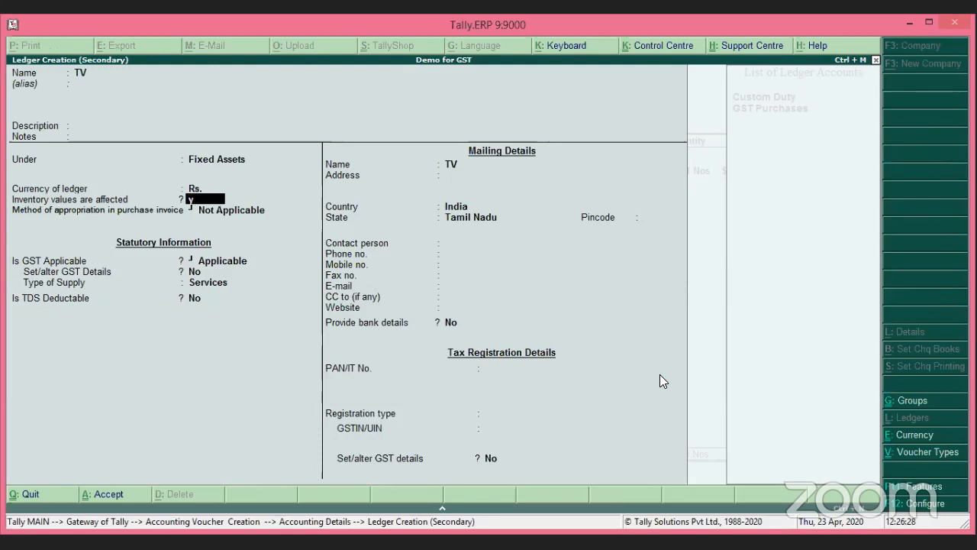
key(Return)
key(Return)
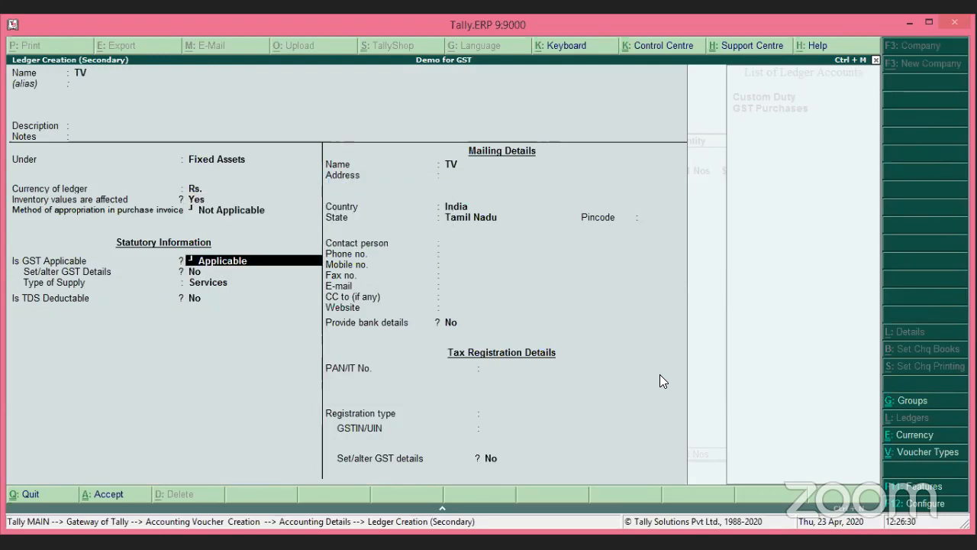
key(Return)
key(Return)
key(Up)
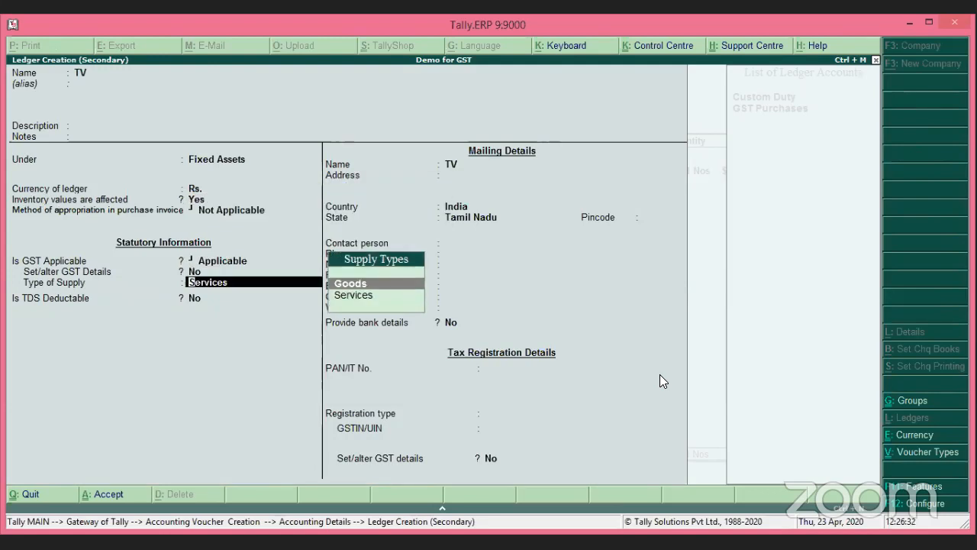
key(Return)
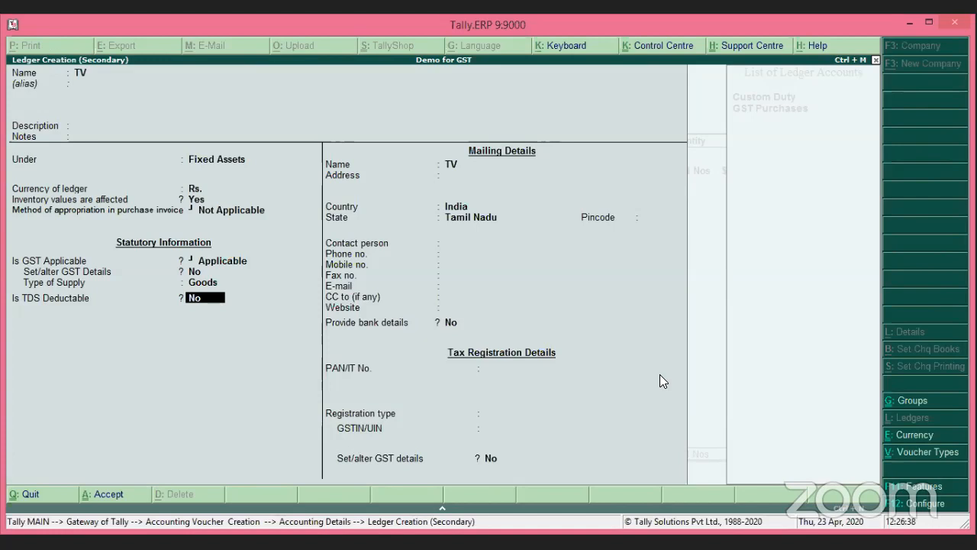
key(Return)
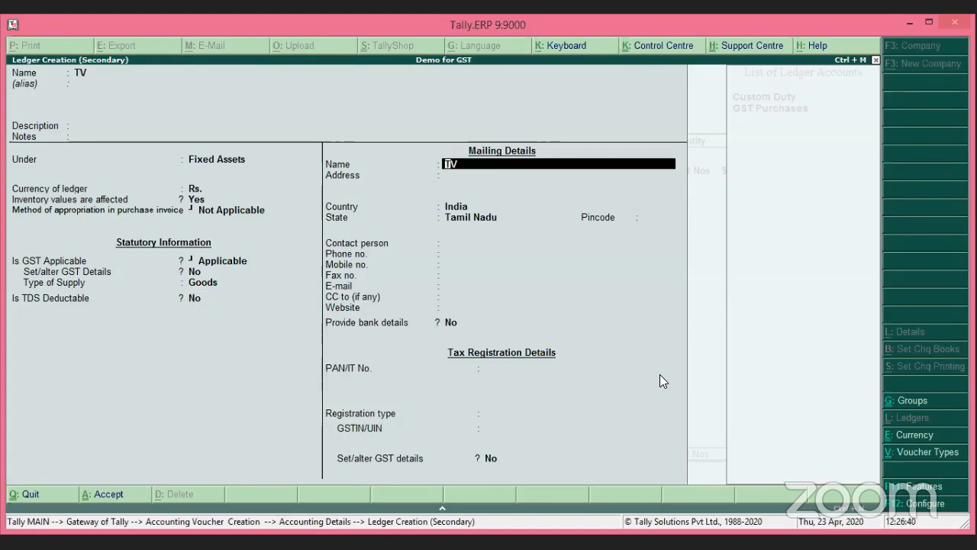
key(ctrl+a)
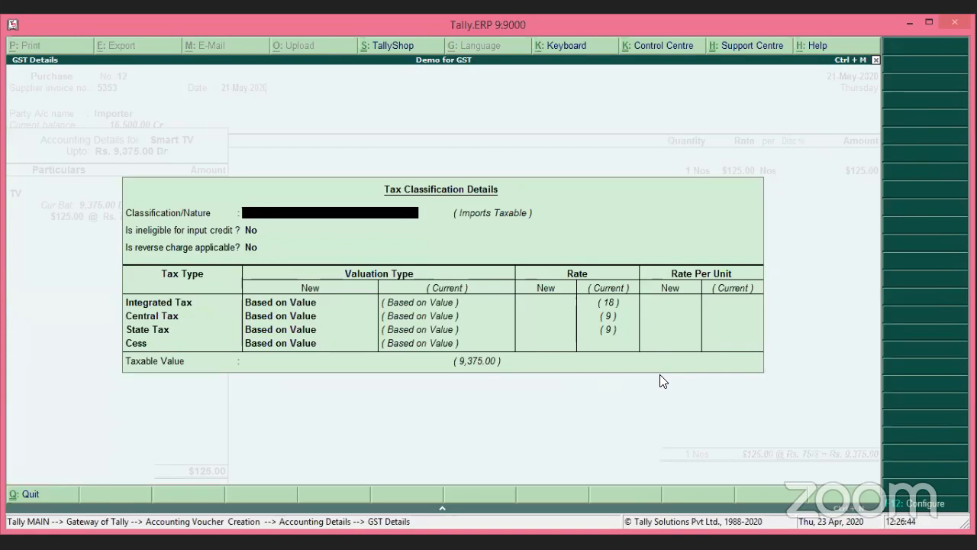
Allocate Smart TV to the TV ledger with tax classification Not Applicable and no new tax rates, leaving the item's discount blank
key(ctrl+a)
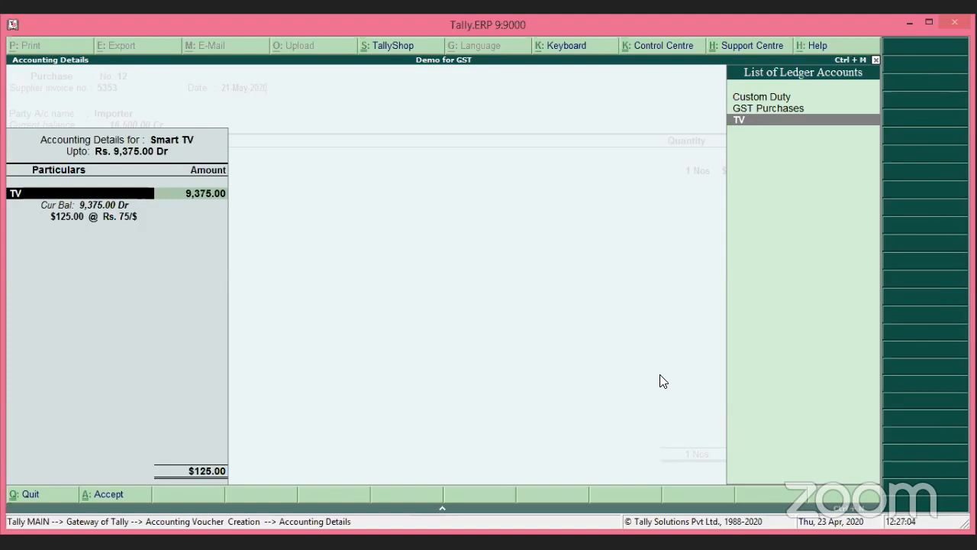
key(Return)
key(Return)
key(Return)
key(Return)
key(Return)
key(Return)
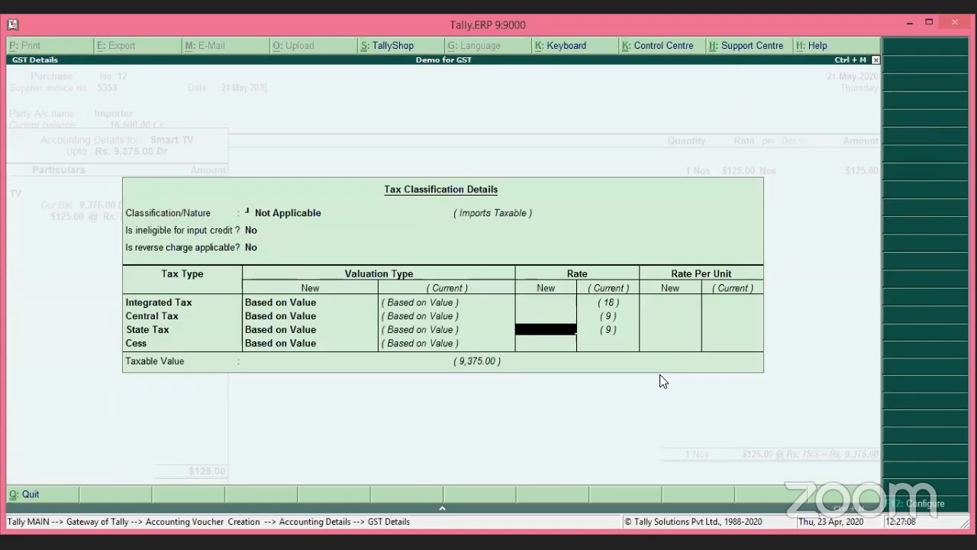
key(Return)
key(Return)
key(Return)
key(Return)
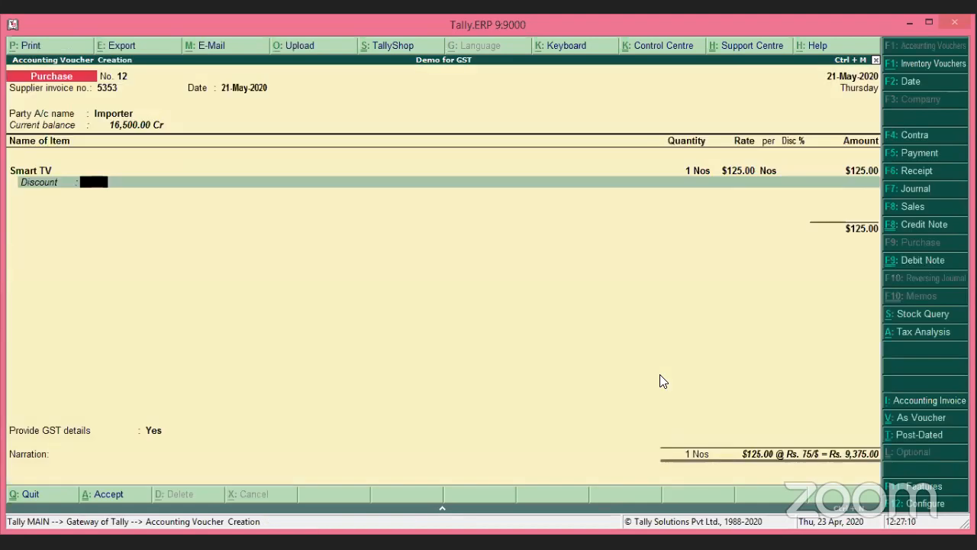
key(Return)
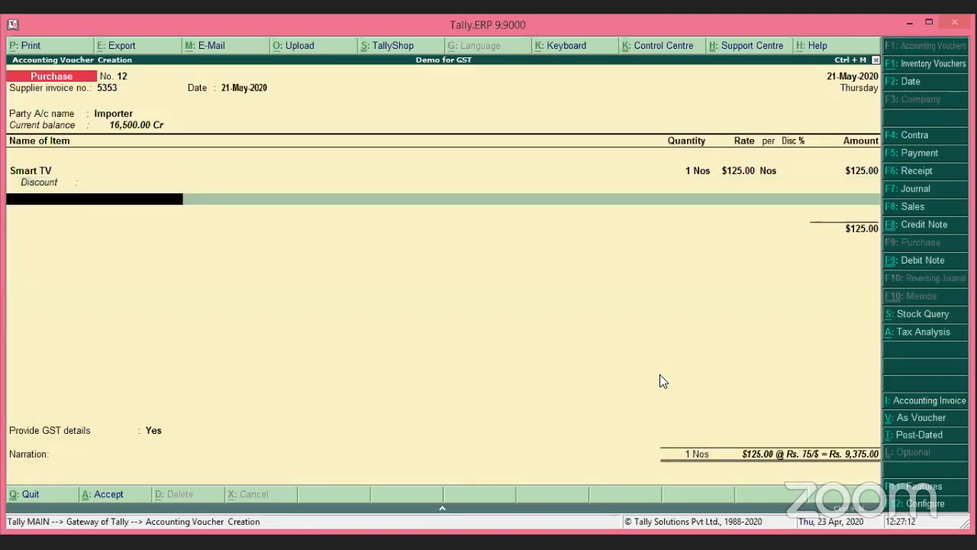